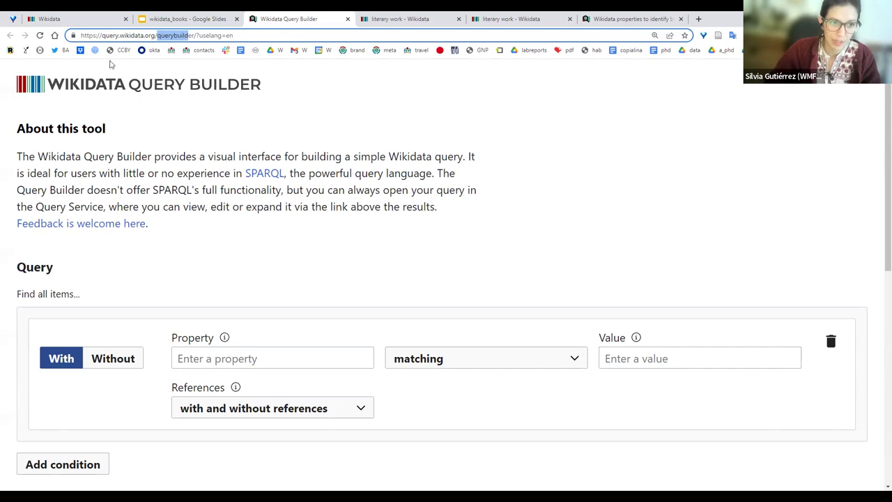
- Load the Wikidata Query Service home page at query.wikidata.org and launch the Query Builder from it
drag(154, 36, 242, 44)
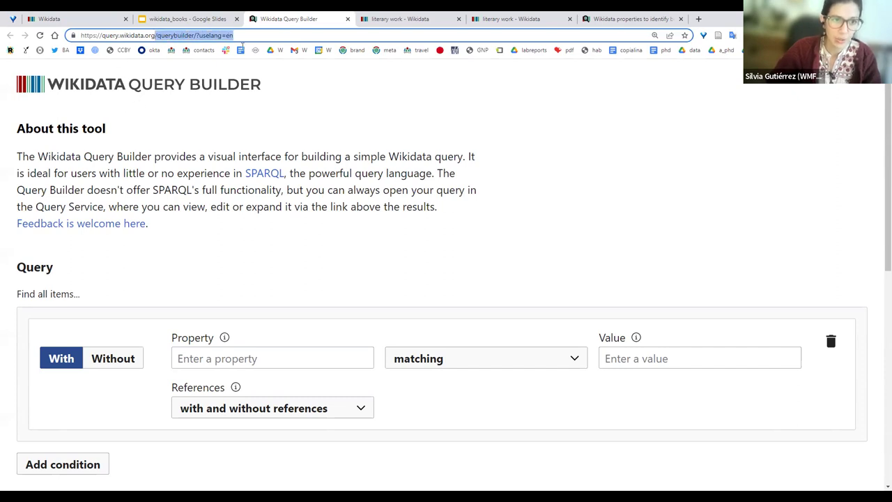
key(BackSpace)
key(Return)
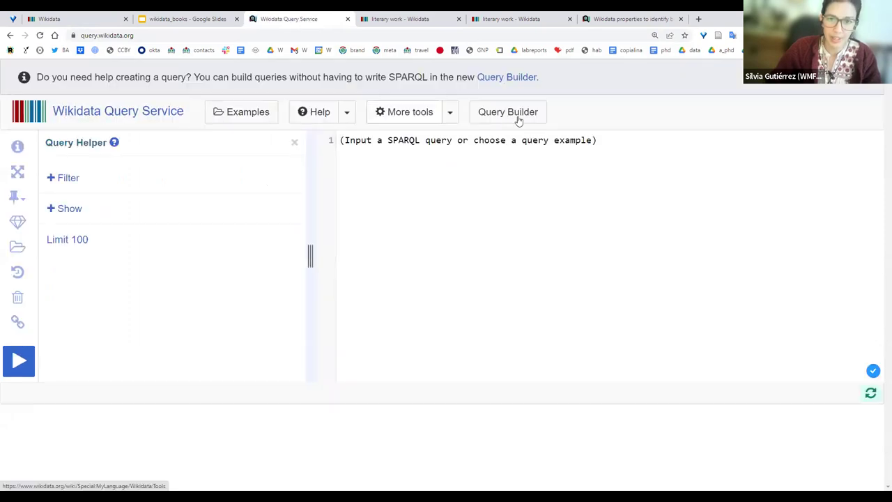
click(519, 121)
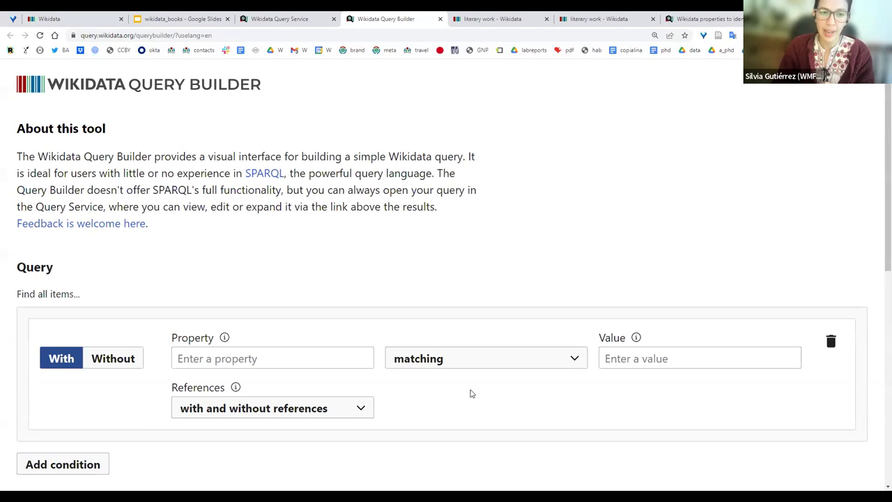
- Define the first condition as property "instance of" matching "literary work", the creative work by a writer
click(341, 361)
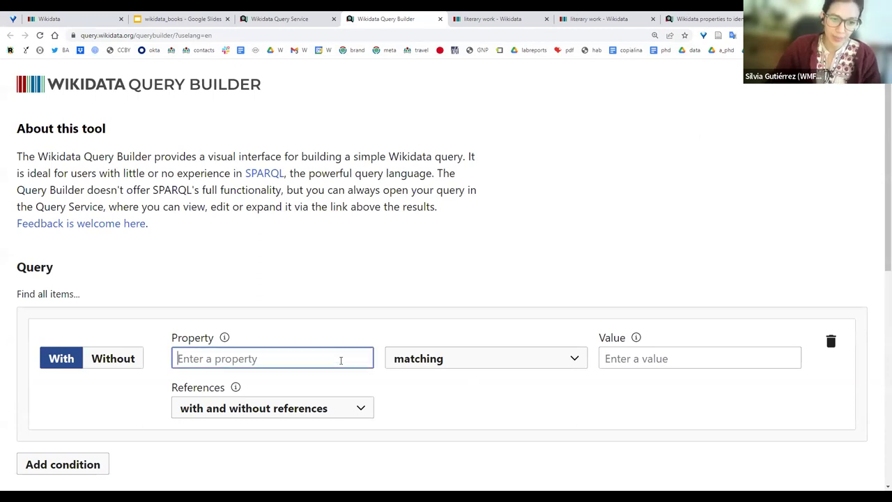
text(instanc)
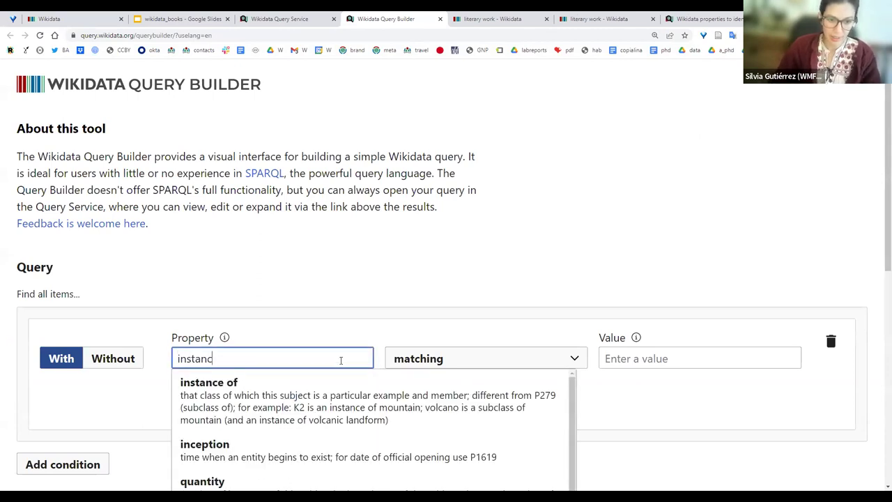
click(591, 354)
text(li)
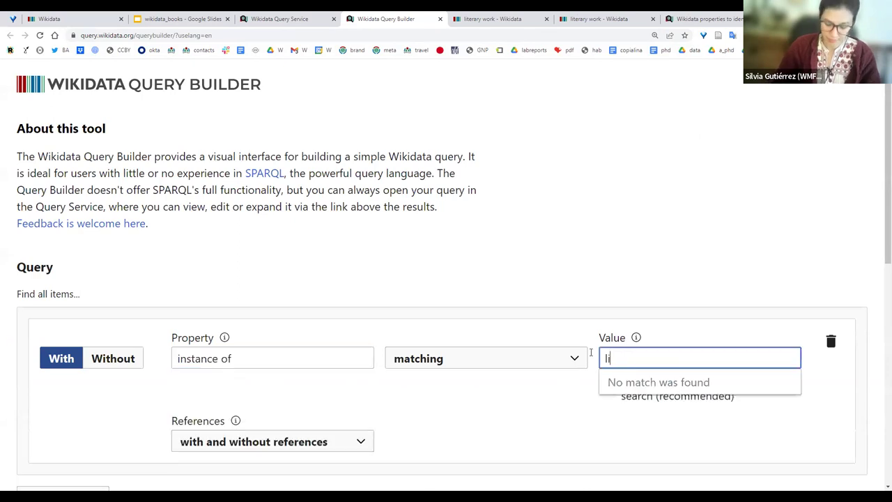
text(terary wor)
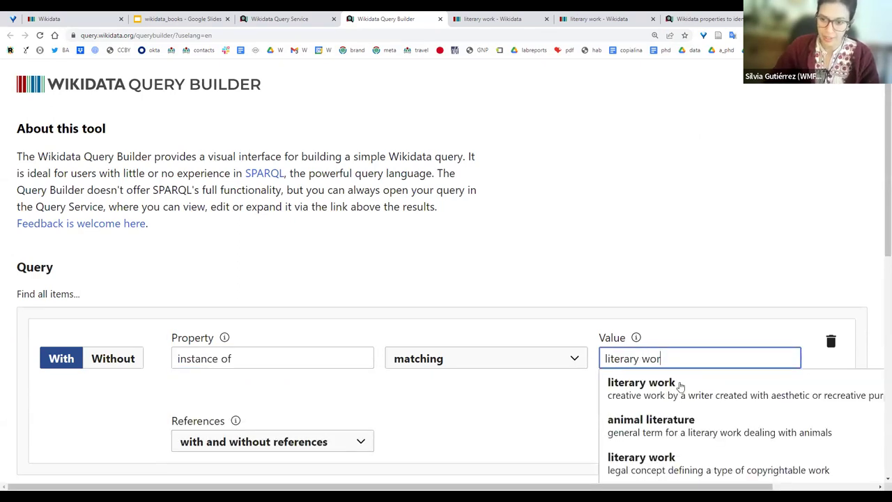
click(680, 385)
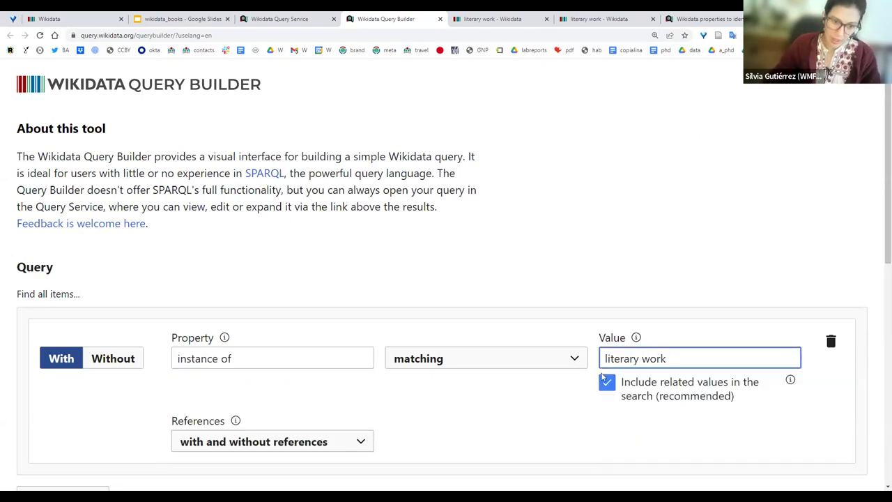
- Add a second condition to the query, joined to the first with "and"
scroll(367, 423, down, 2)
click(72, 406)
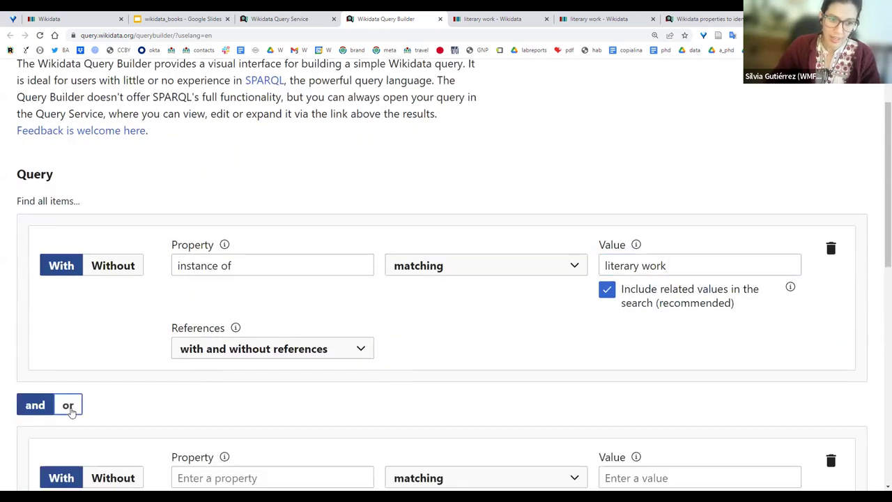
scroll(293, 408, down, 1)
scroll(292, 408, down, 2)
click(232, 338)
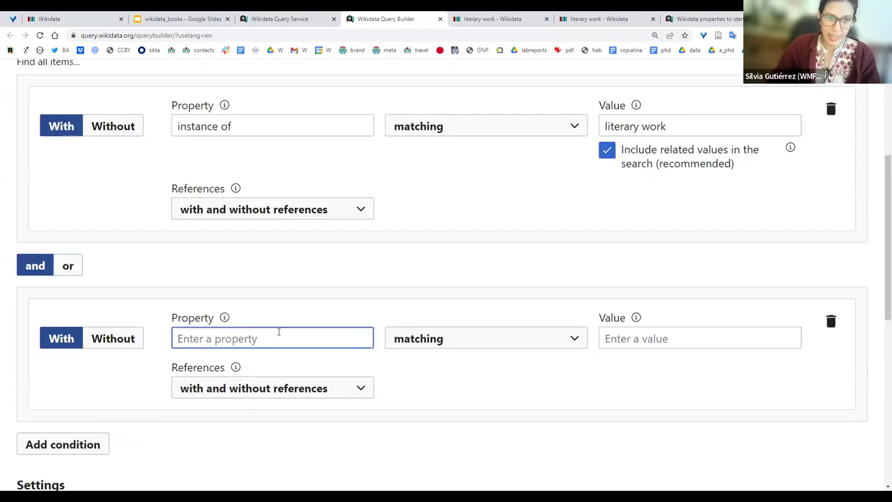
- Review the first condition's property, matching options and value, and set it to "regardless of value"
click(190, 113)
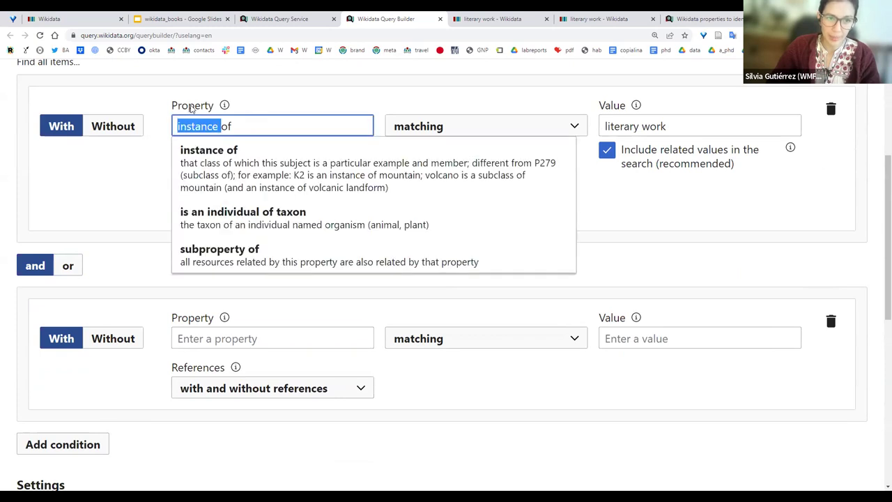
click(211, 128)
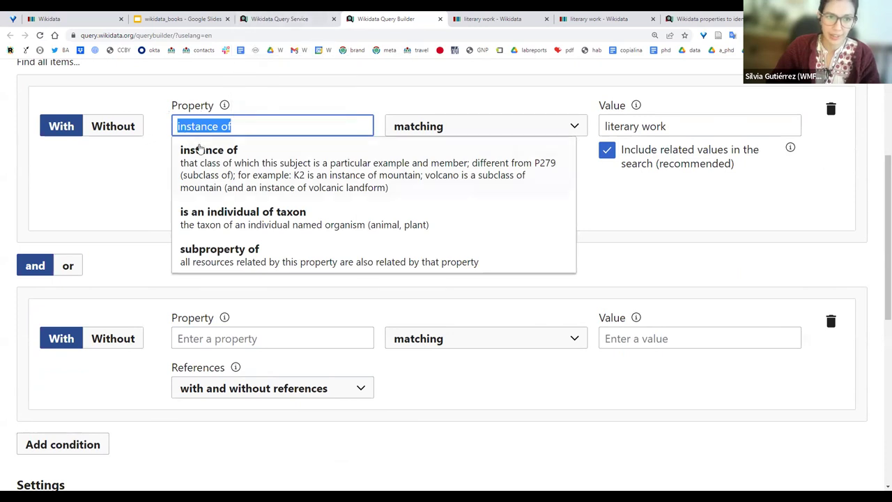
click(566, 115)
click(574, 126)
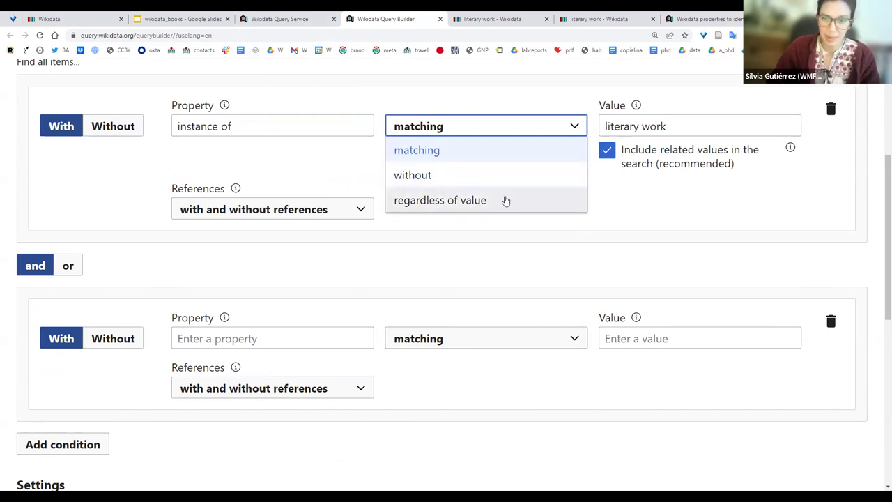
click(661, 125)
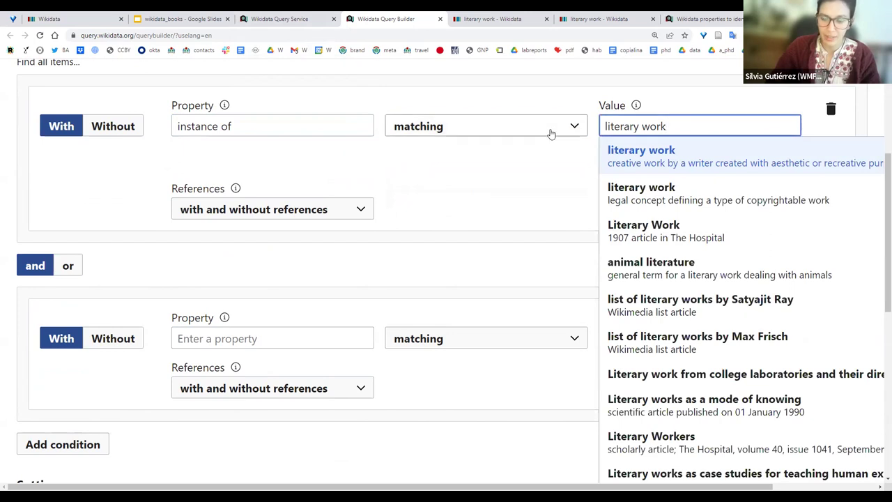
click(474, 132)
click(629, 126)
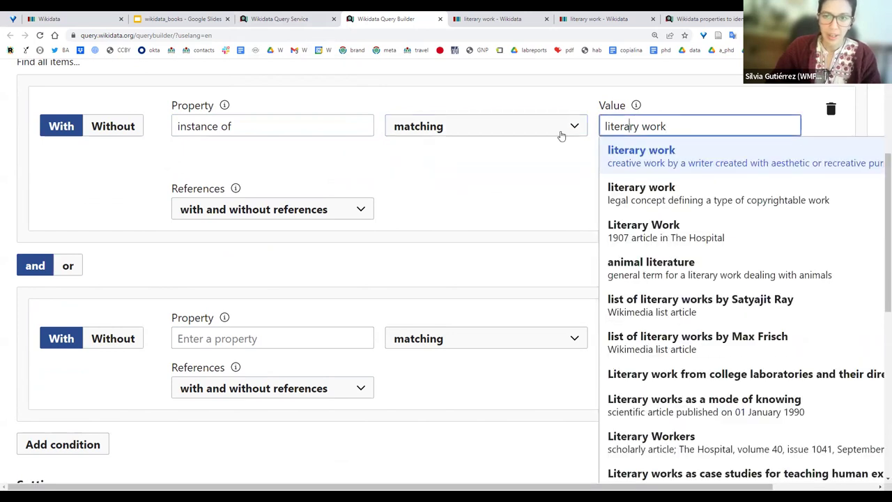
click(468, 129)
click(463, 200)
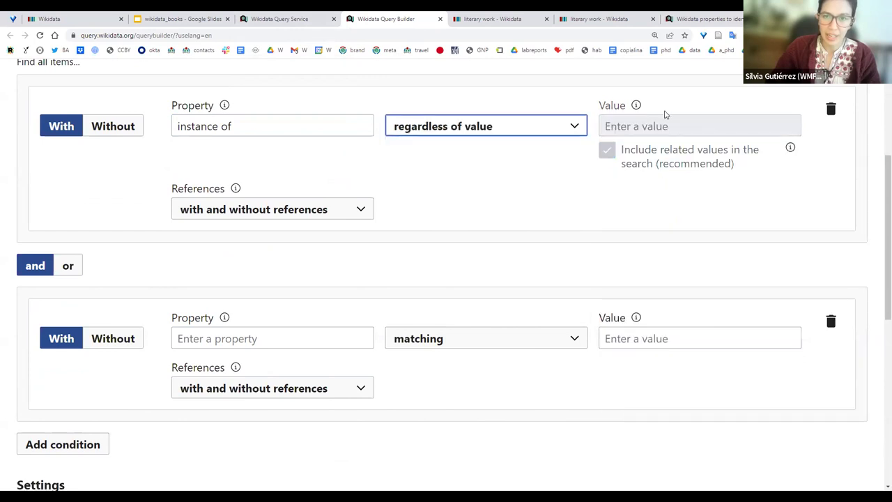
- Change the first condition's property to "country of origin"
triple_click(305, 130)
text(country)
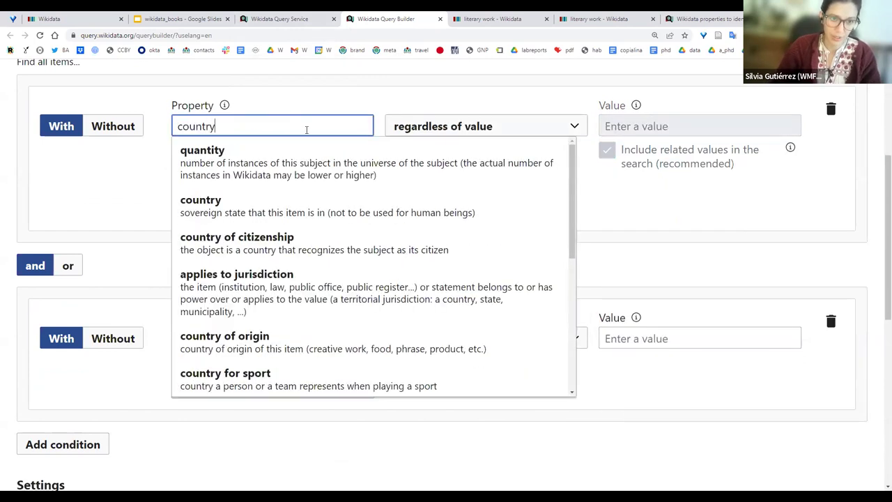
text( of ori)
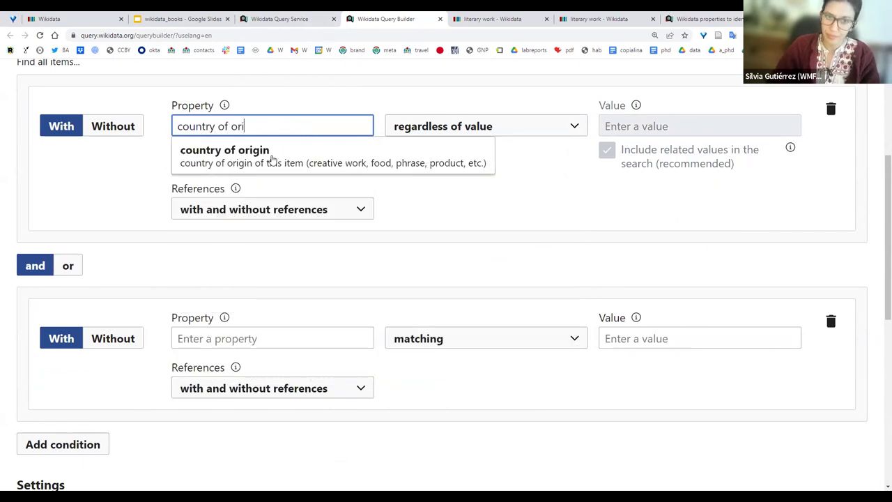
click(272, 159)
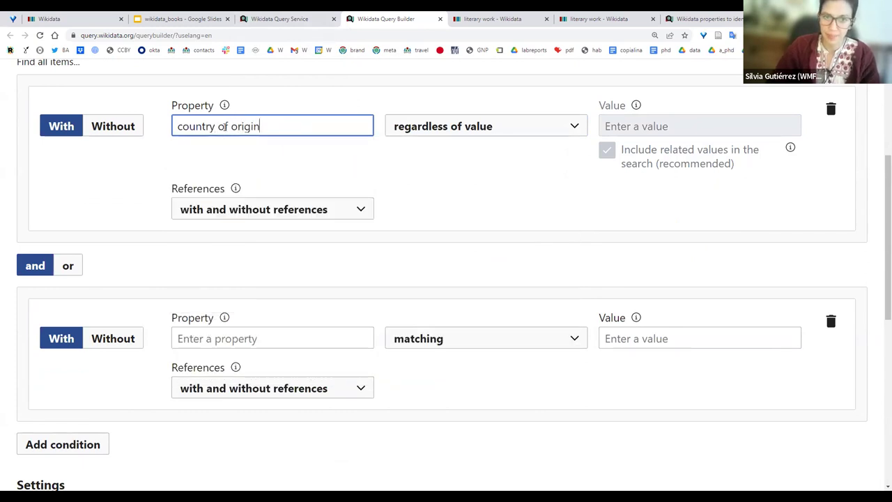
- Set the first condition back to property "instance of", "matching", with the value "literary work"
triple_click(223, 126)
text(in)
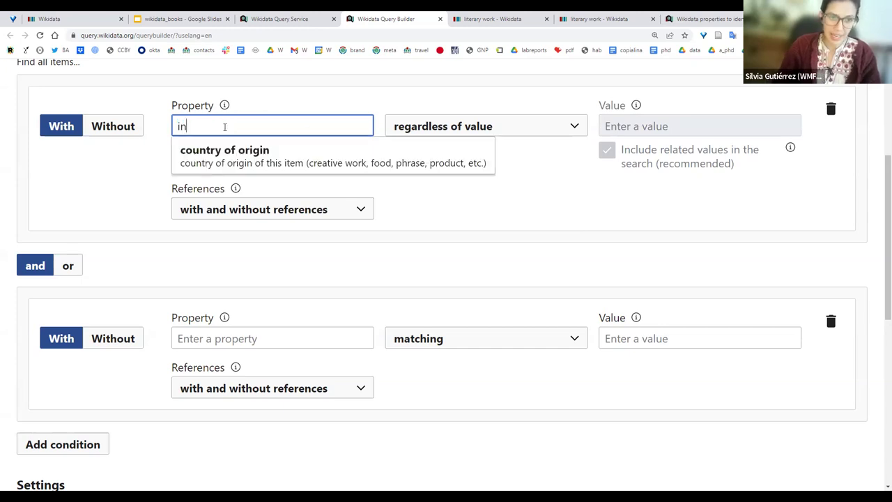
click(273, 151)
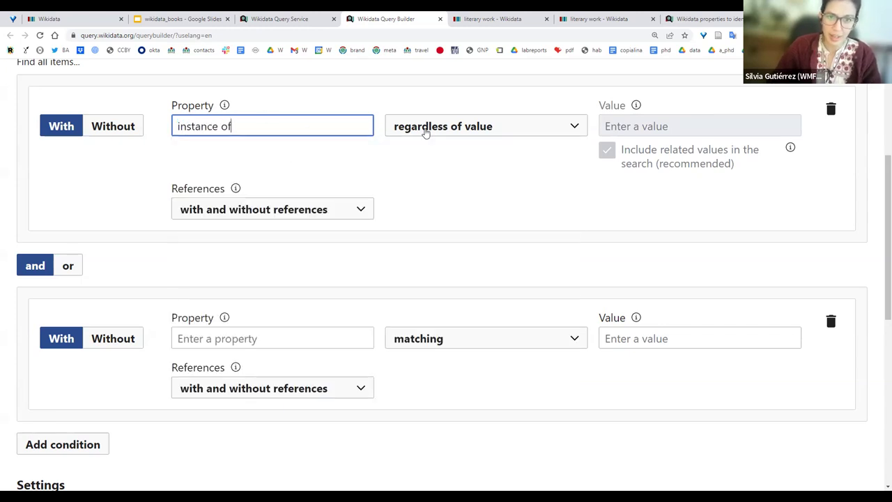
click(424, 127)
click(436, 152)
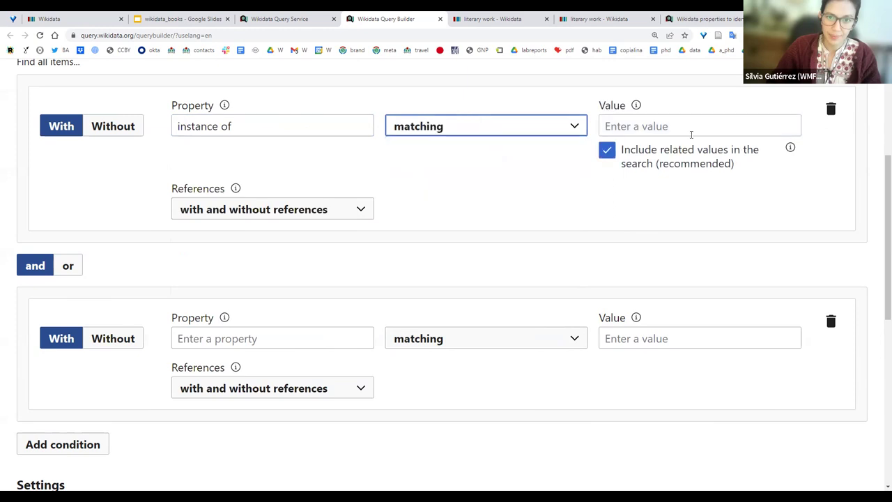
click(690, 129)
text(literary)
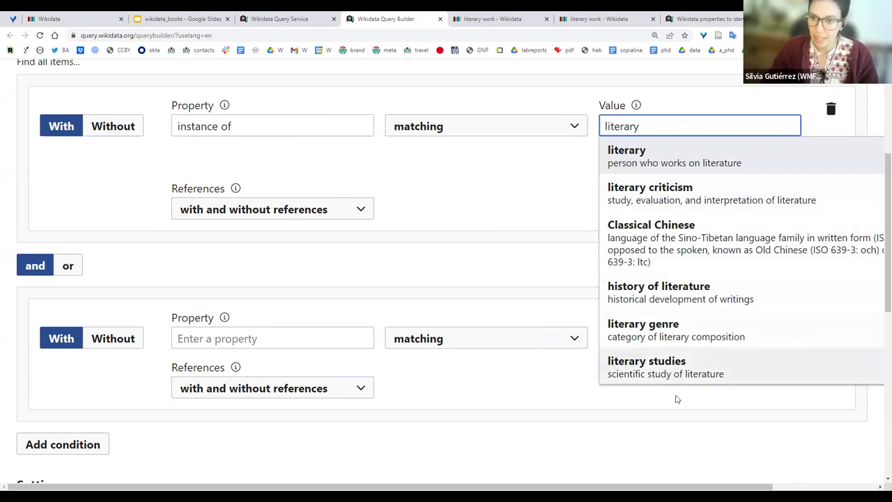
text(w)
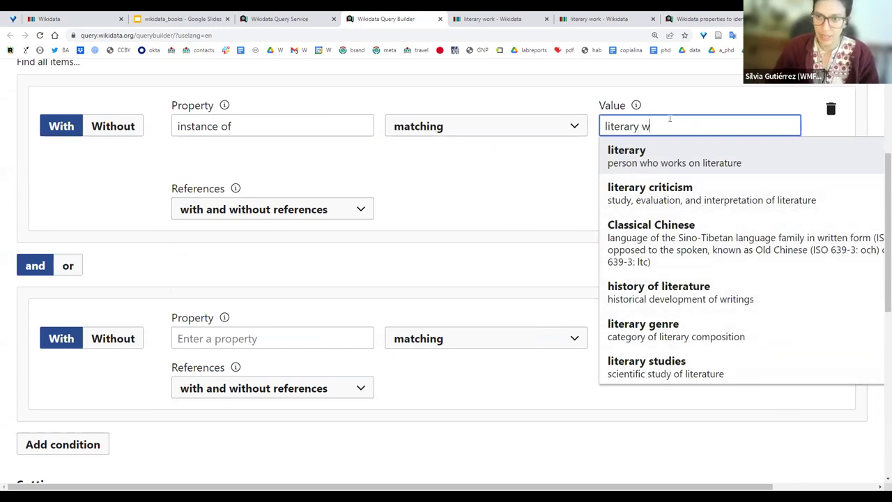
text(ork)
key(Return)
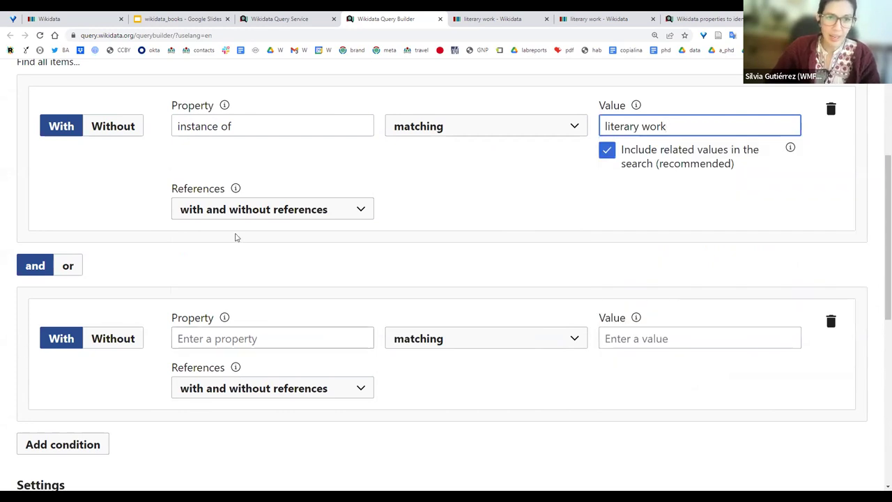
- Open the Wikidata entry "Quarto de Despejo – Carolina Maria de Jesus cantando suas composições" in a new browser tab
key(ctrl+t)
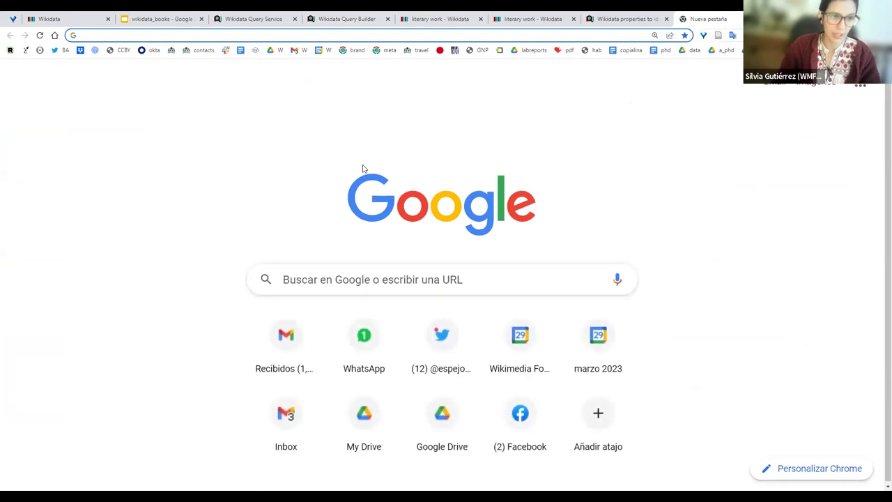
text(quarto de hotel)
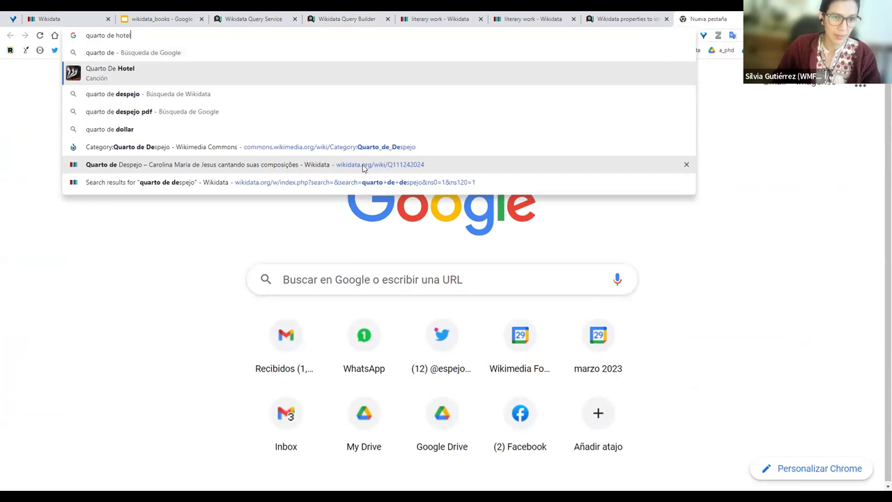
click(282, 169)
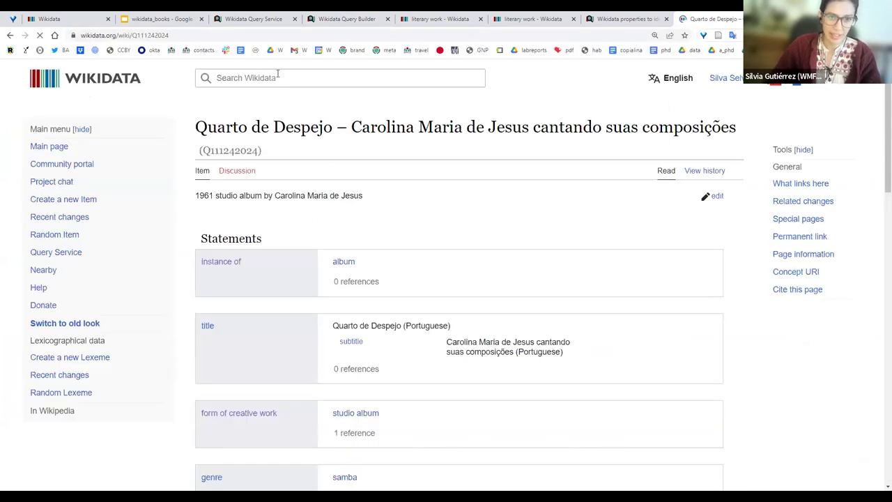
- Search Wikidata for "quarto de despejo" and open the book's item, Child of the Dark
click(278, 77)
text(quar)
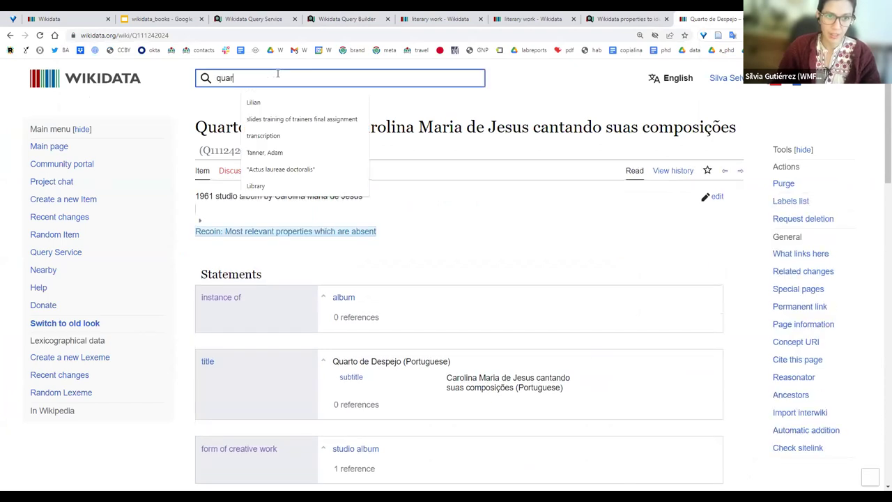
text(to de desp)
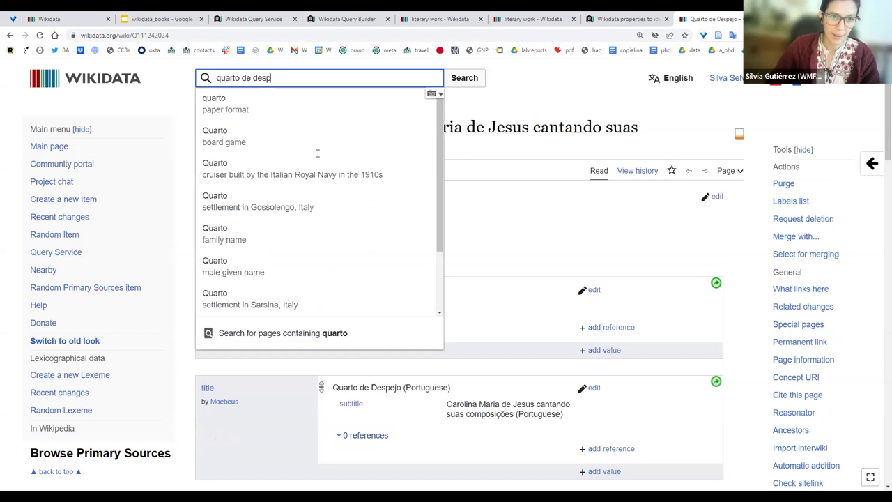
key(Return)
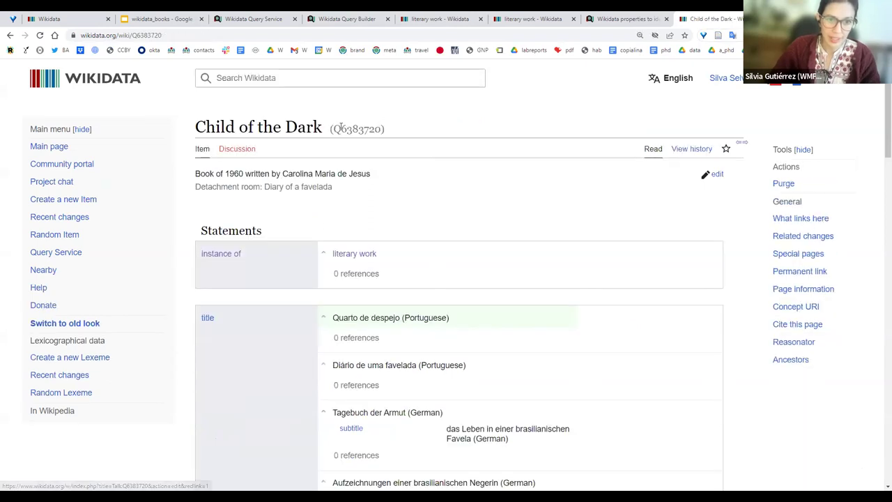
- Examine the Child of the Dark item's title and statements down to its country of origin
drag(196, 127, 374, 105)
click(374, 105)
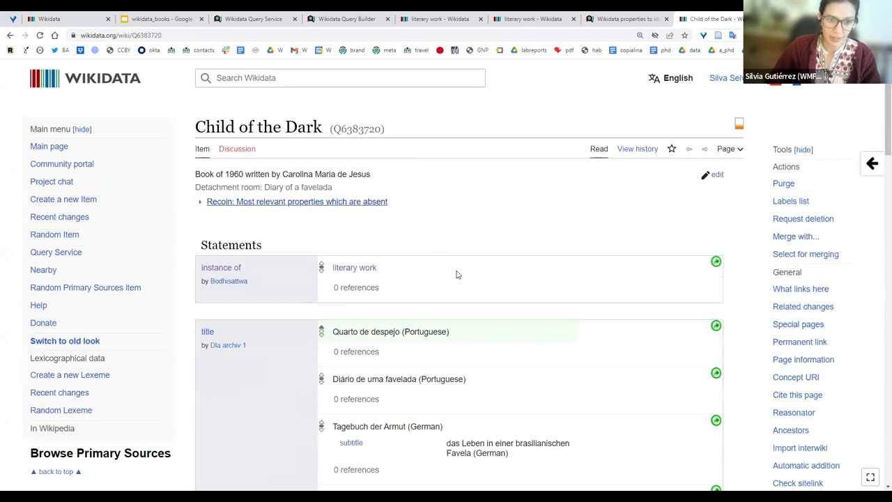
scroll(456, 274, down, 5)
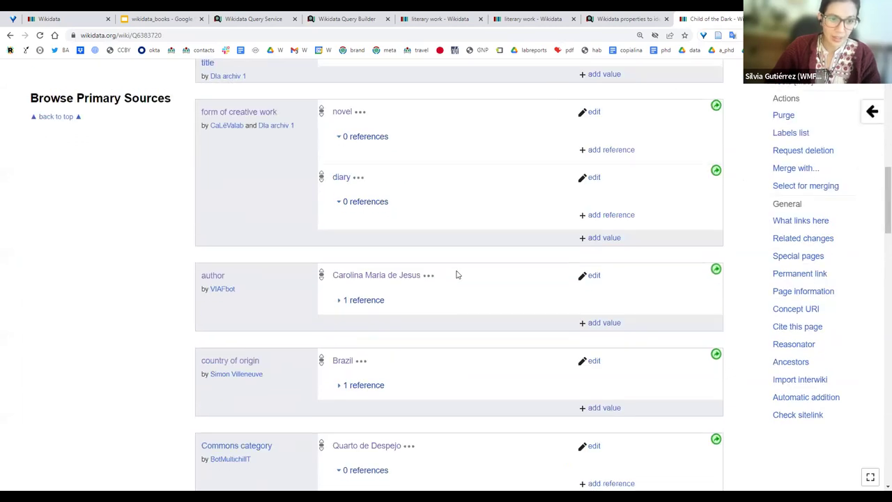
scroll(456, 274, down, 1)
mouse_move(230, 317)
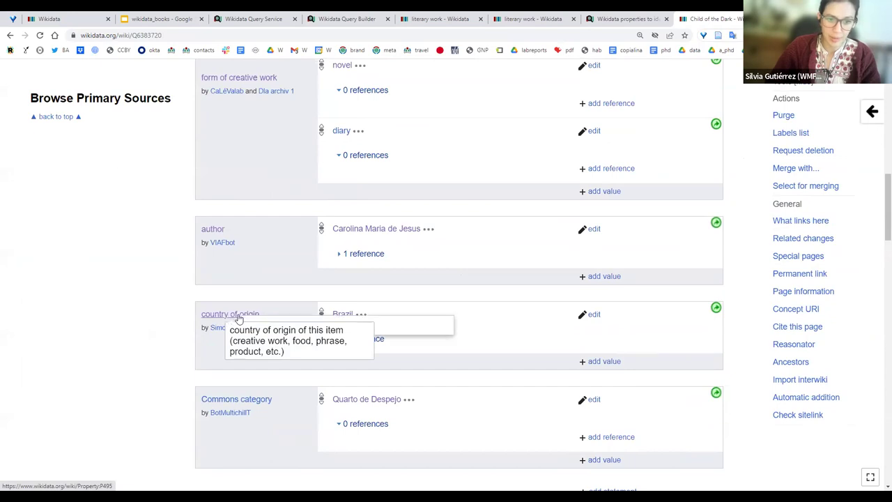
mouse_move(344, 317)
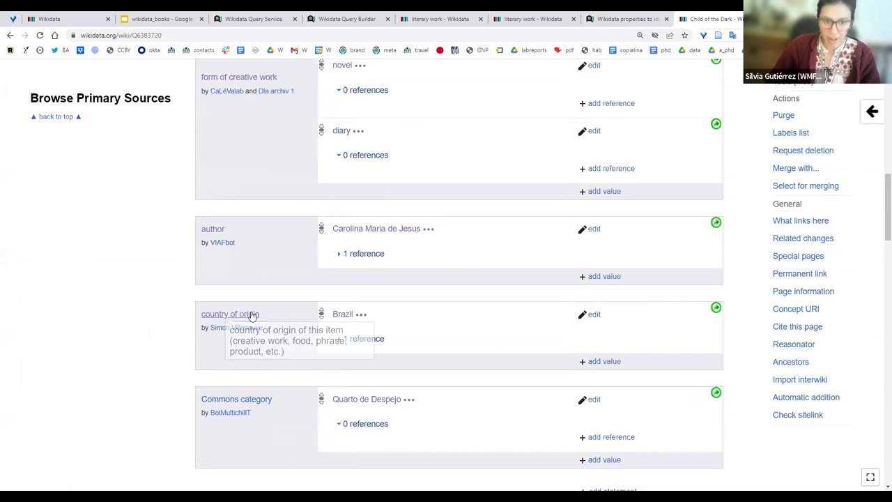
- Return to the Query Builder and set the second condition to property "country of origin", matching, with the value Brazil (country in South America)
scroll(200, 398, up, 6)
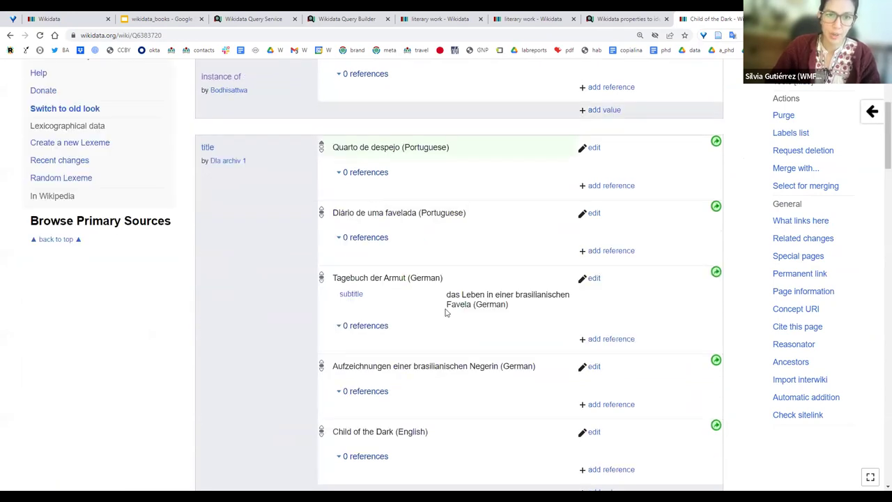
scroll(201, 398, down, 3)
scroll(279, 349, down, 3)
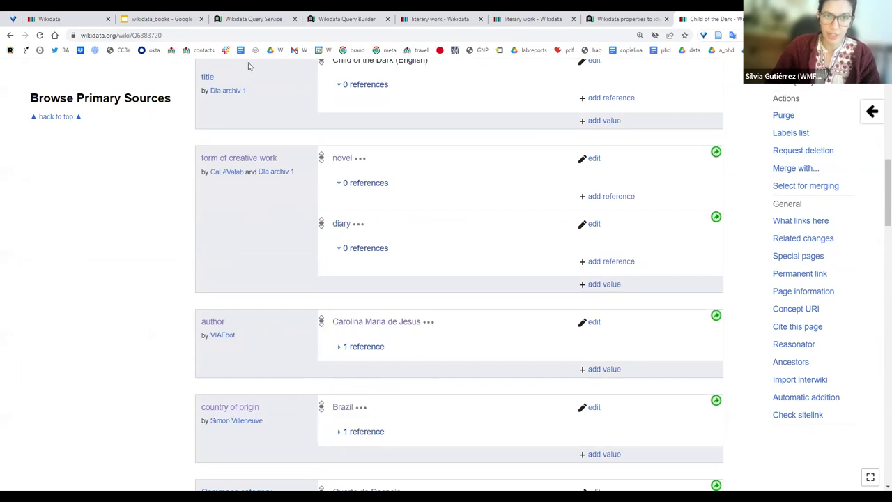
key(ctrl+4)
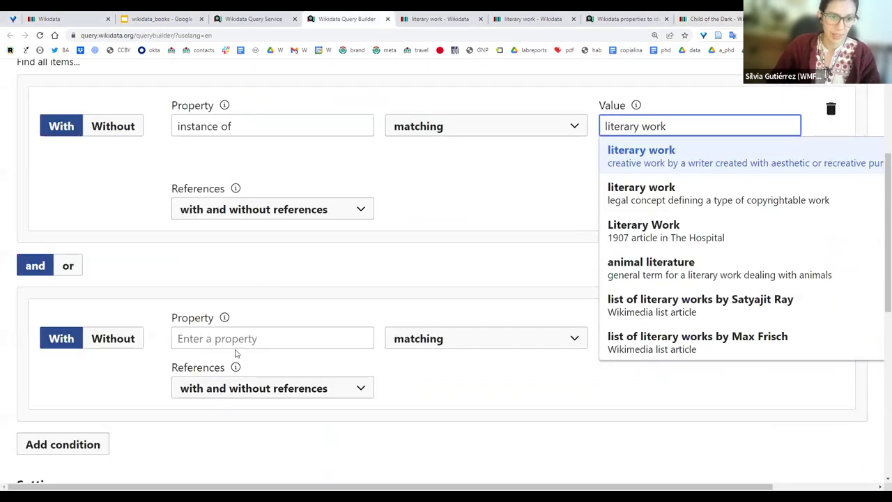
click(242, 338)
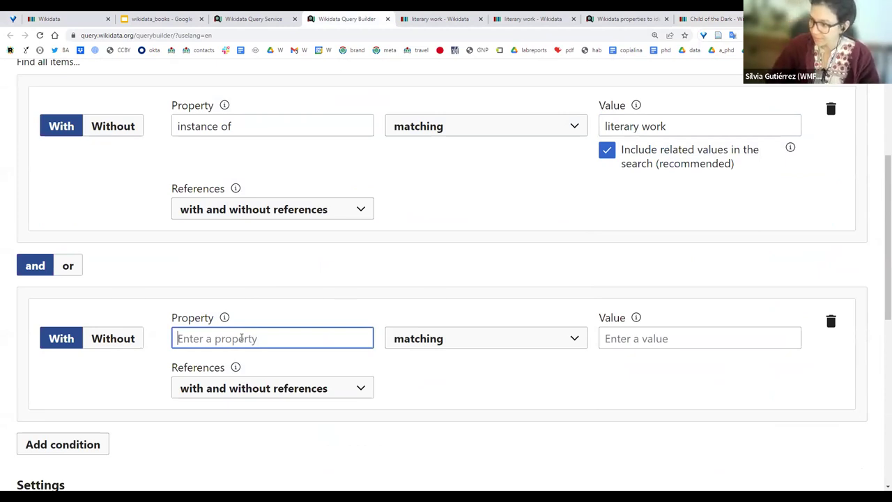
text(country of)
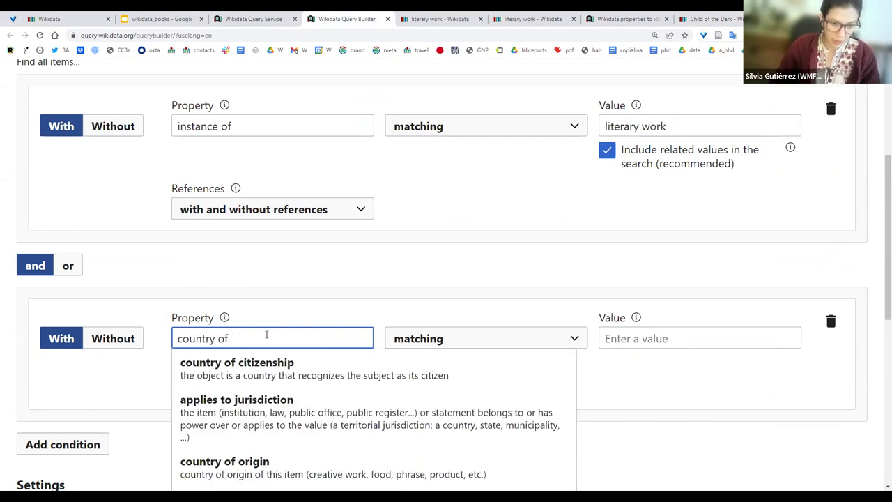
click(260, 466)
click(689, 340)
text(Brazil)
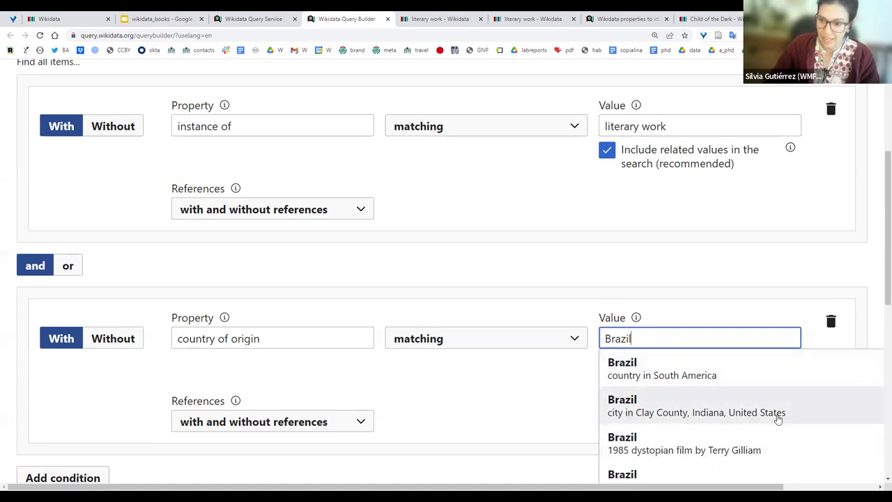
click(679, 373)
- Run the query for literary works with Brazil as country of origin and review the first results
scroll(376, 394, down, 5)
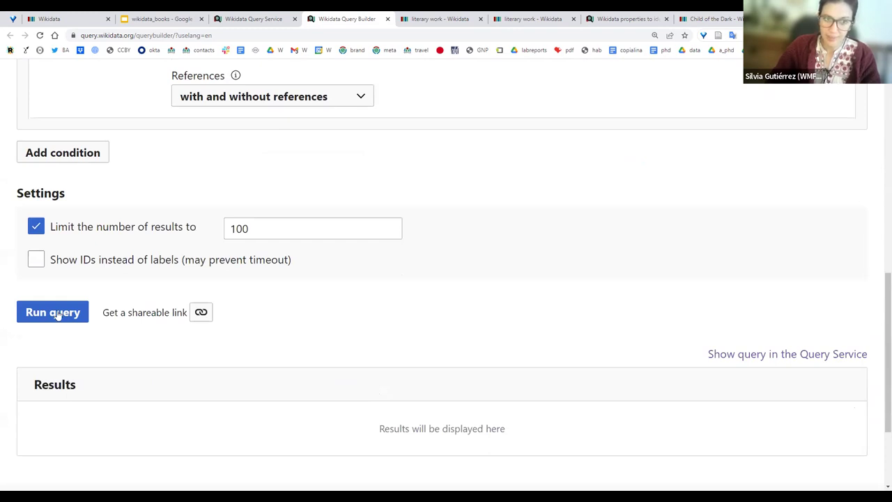
click(59, 315)
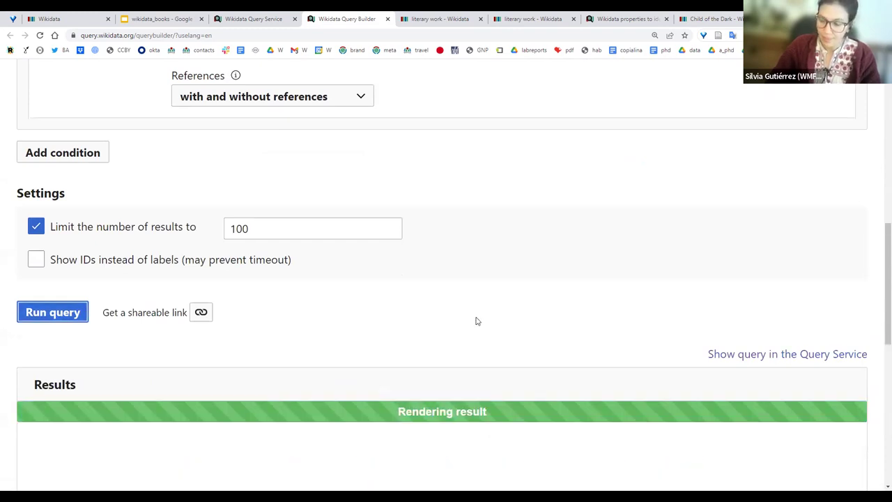
scroll(476, 318, down, 3)
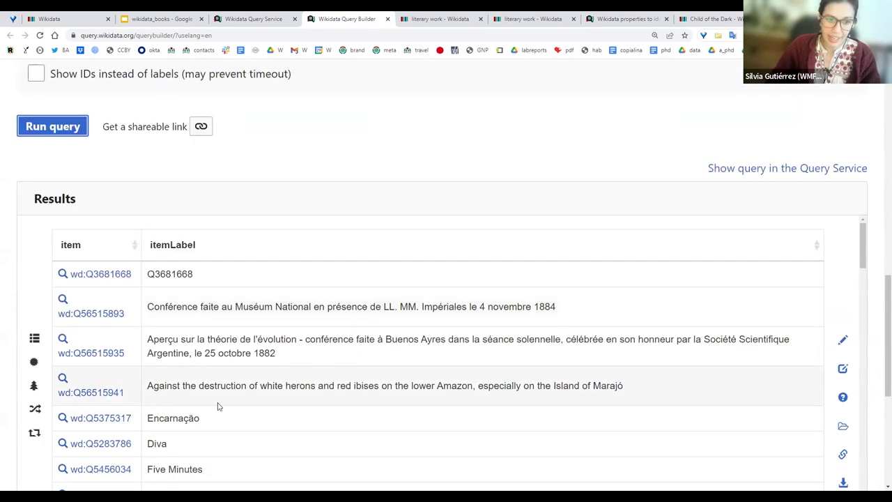
scroll(248, 456, down, 2)
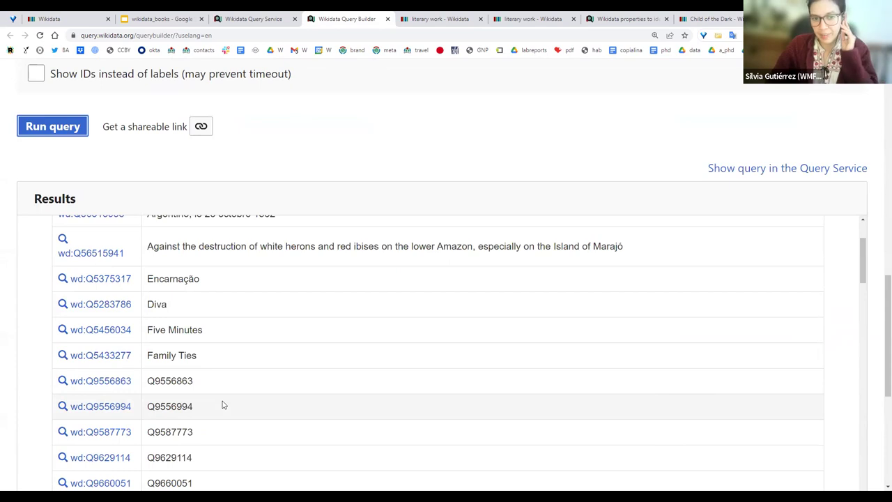
scroll(223, 405, up, 2)
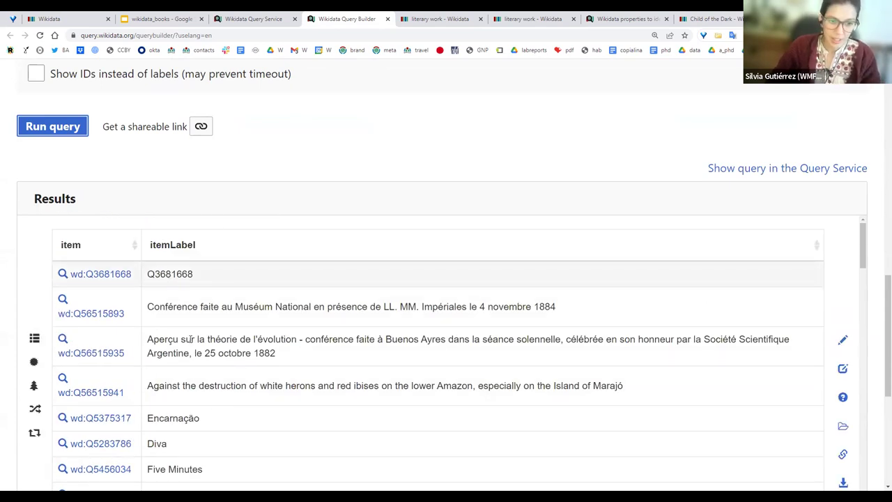
- Find Urupês in the query results, open its Wikidata item in a new browser tab and switch to it
scroll(190, 339, down, 15)
scroll(190, 339, down, 4)
scroll(190, 341, up, 3)
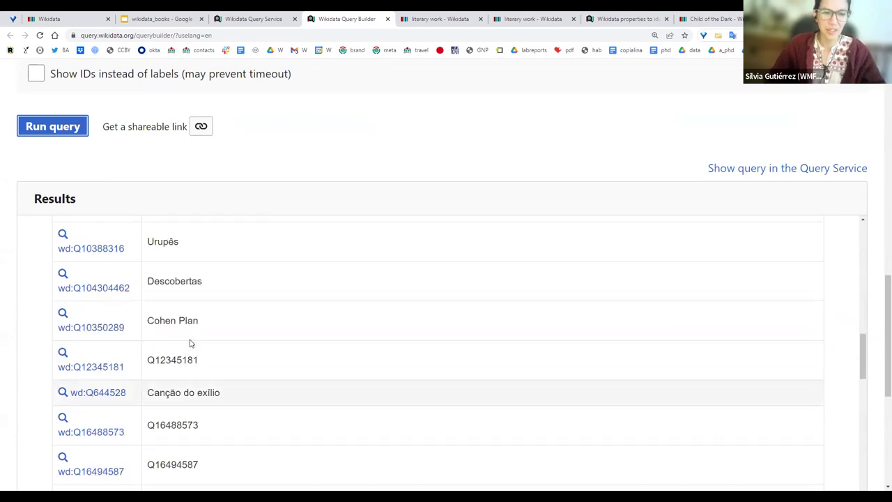
scroll(190, 342, up, 2)
right_click(121, 328)
click(162, 335)
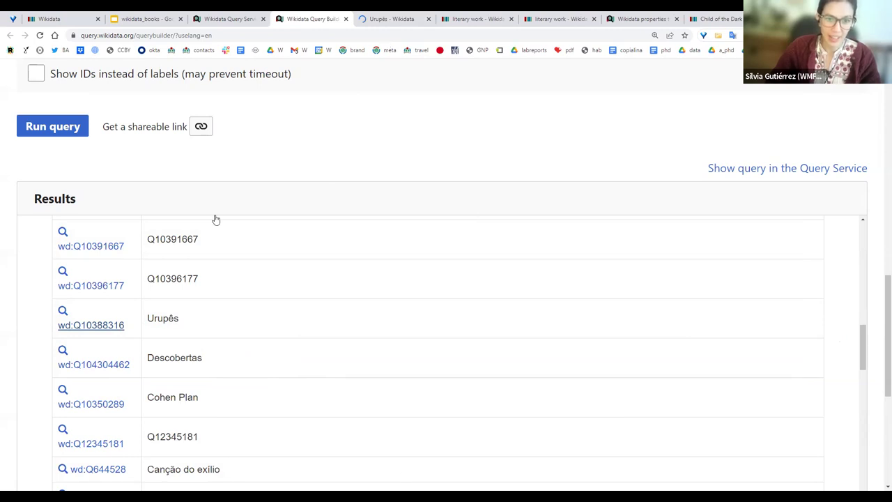
key(ctrl+Tab)
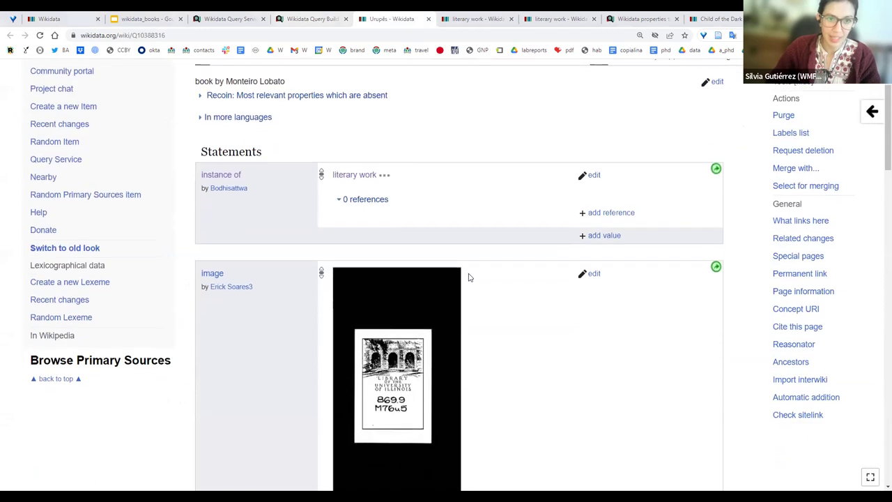
- Examine the Urupês item's title, description, and its instance of, author and country of origin statements
scroll(251, 145, up, 2)
double_click(216, 127)
drag(225, 174, 289, 177)
scroll(514, 274, down, 5)
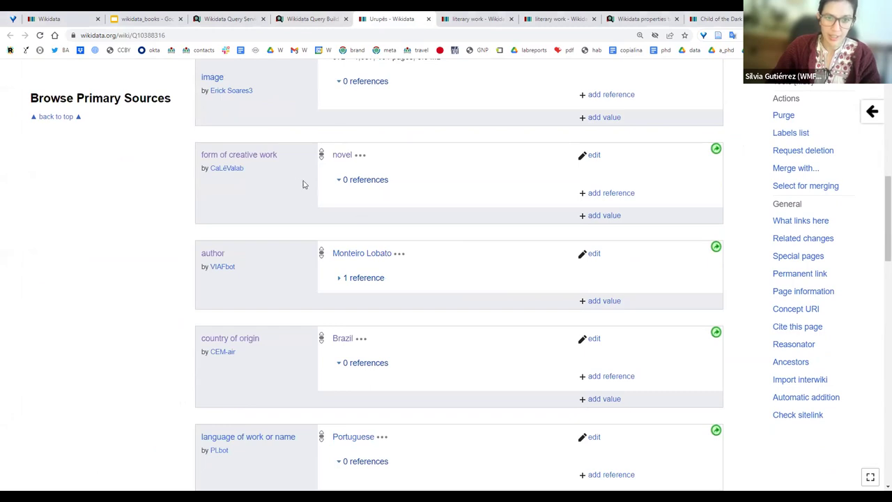
scroll(303, 181, up, 5)
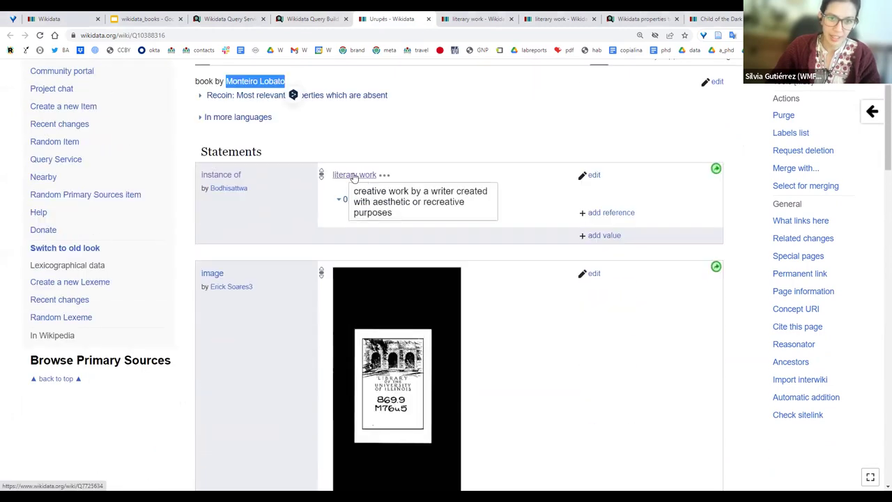
scroll(459, 186, down, 5)
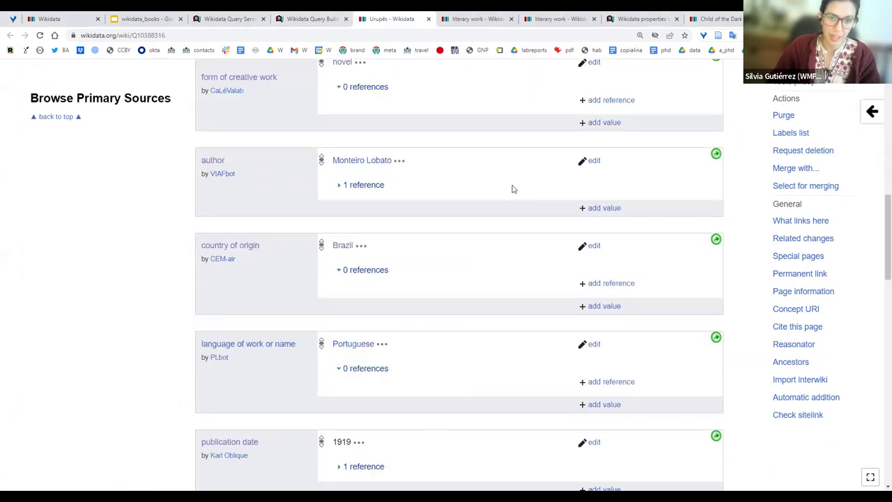
mouse_move(344, 247)
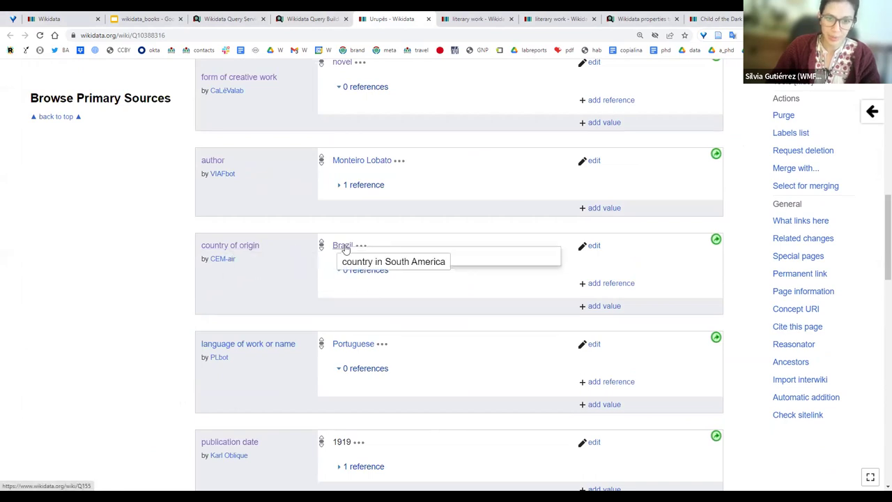
- Return to the Query Builder and review the "instance of" and "country of origin" conditions and the explanation of the value field
click(295, 14)
scroll(310, 128, up, 4)
scroll(310, 128, up, 5)
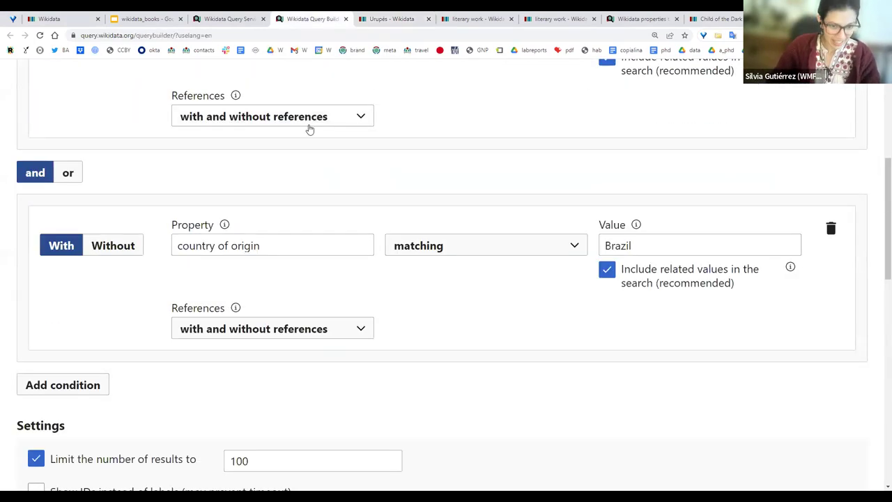
double_click(681, 214)
click(669, 182)
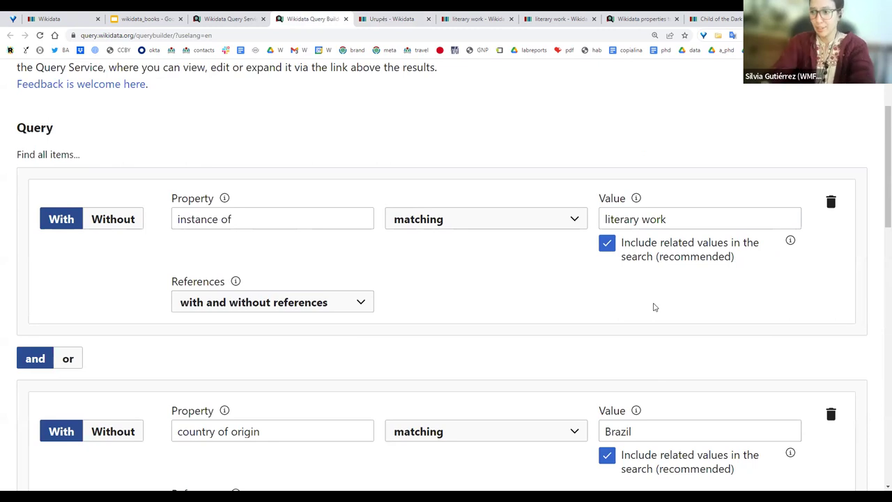
scroll(653, 307, down, 1)
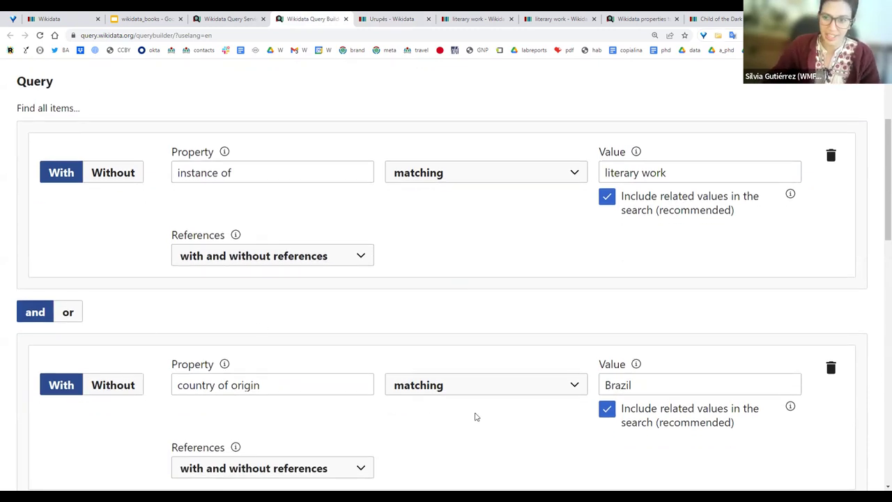
mouse_move(636, 152)
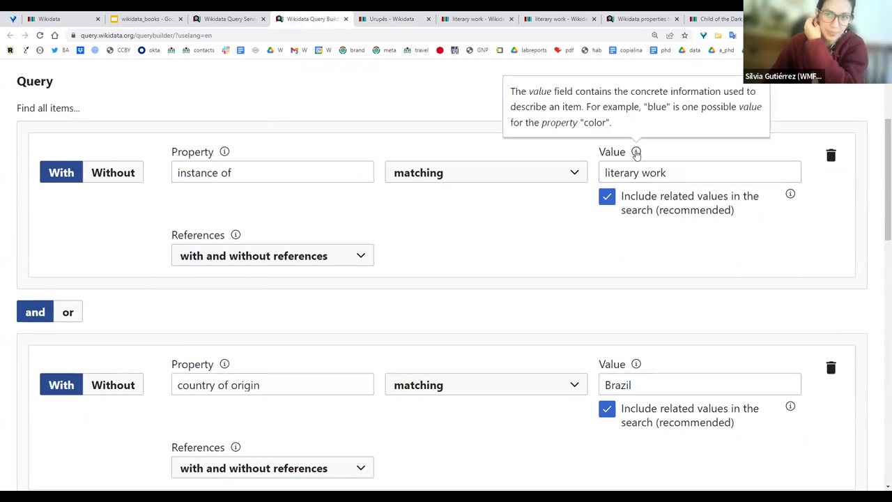
- Set the "country of origin" condition's value to Botswana (sovereign state in Southern Africa)
scroll(530, 186, down, 2)
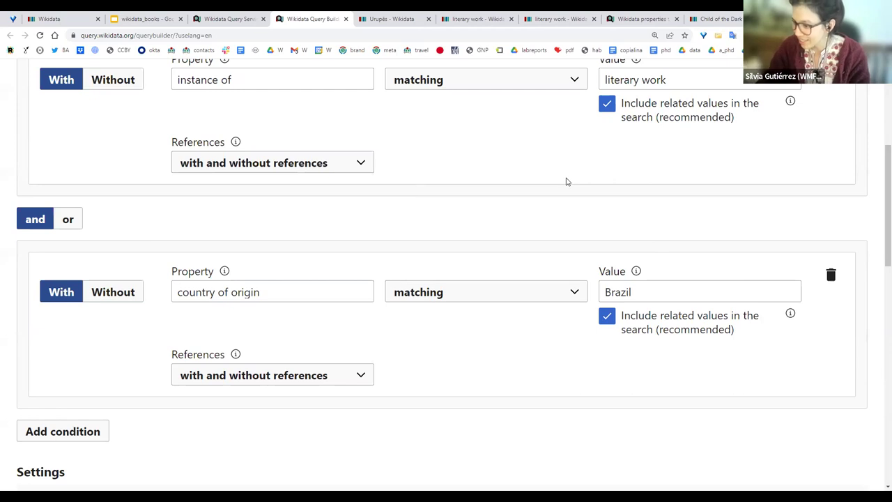
click(643, 291)
double_click(643, 292)
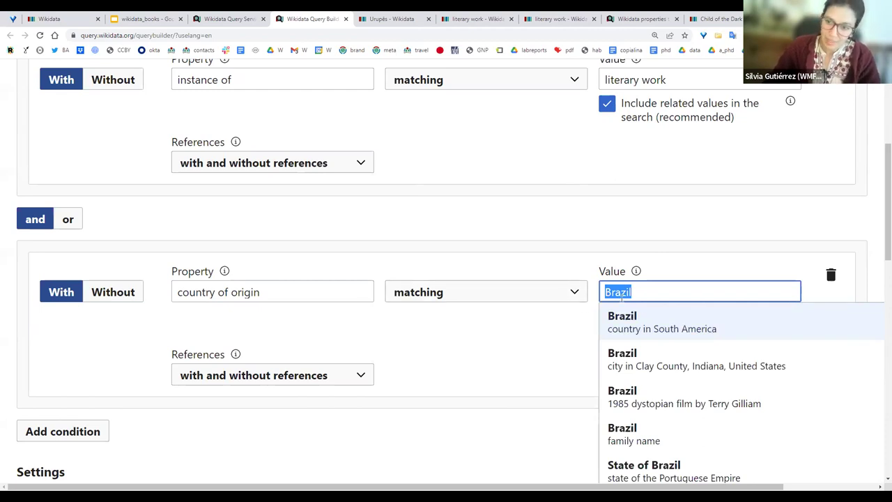
text(Botws)
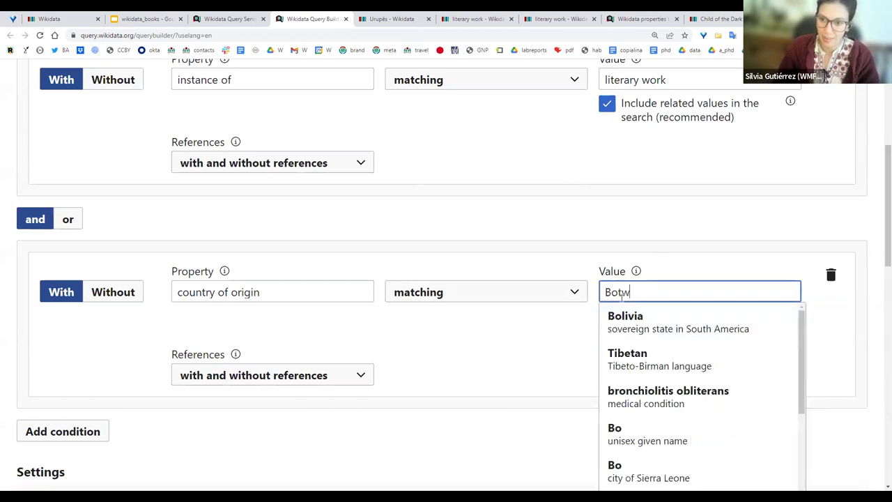
key(BackSpace)
key(BackSpace)
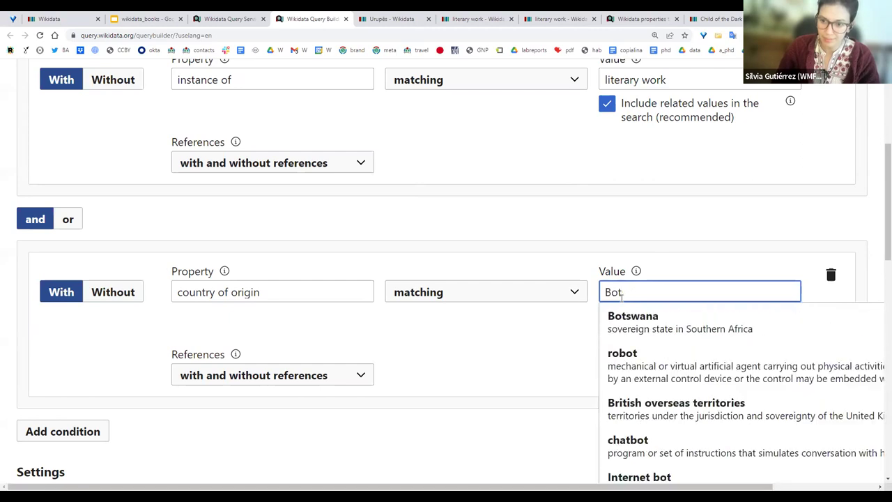
click(665, 329)
scroll(746, 267, up, 1)
scroll(746, 267, down, 2)
scroll(679, 248, up, 1)
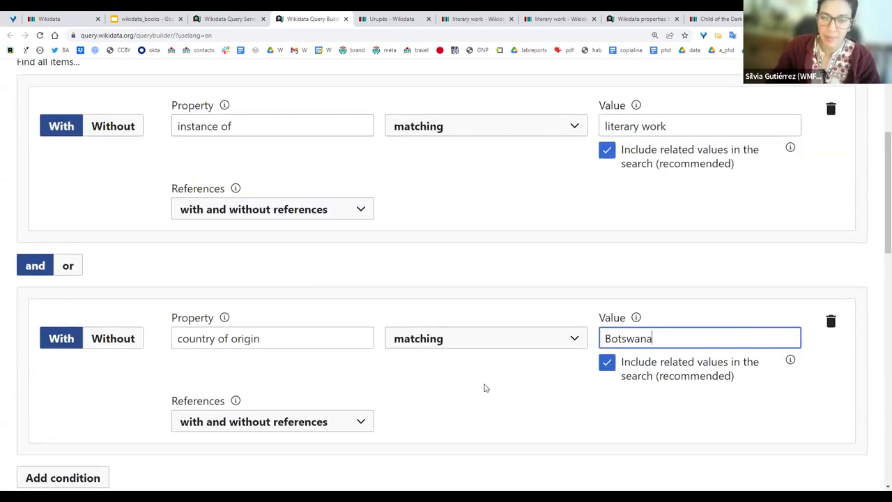
- Run the query for literary works from Botswana and check the results against the two conditions
scroll(101, 402, down, 2)
scroll(212, 370, down, 1)
click(56, 410)
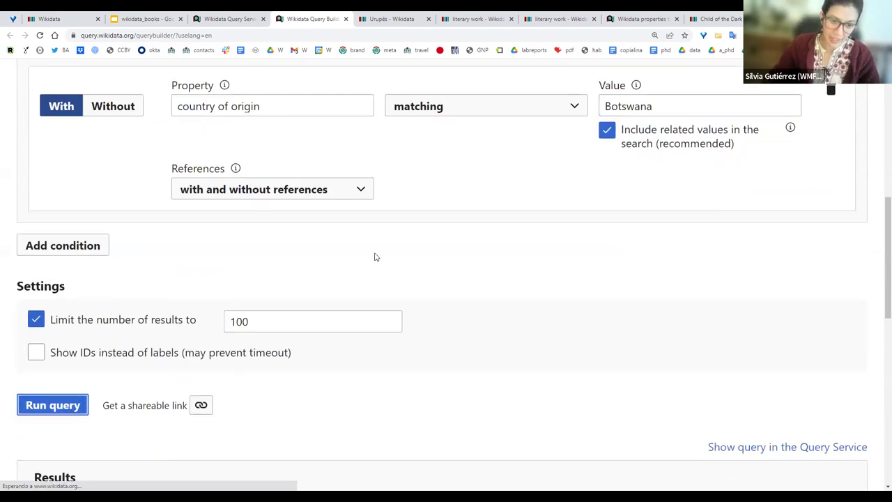
scroll(531, 273, down, 2)
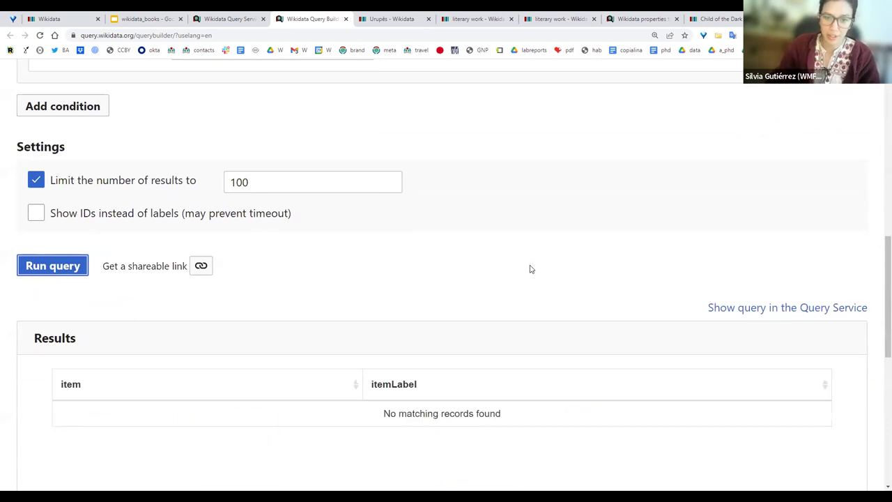
scroll(530, 269, up, 5)
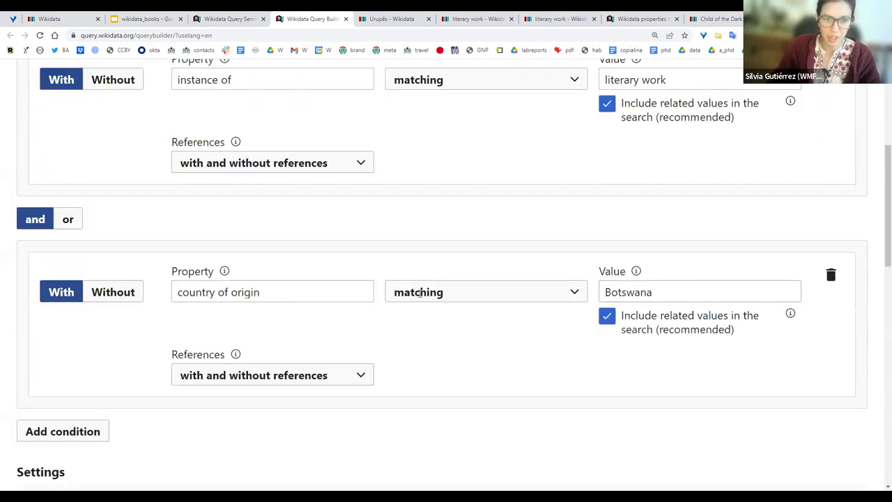
- Set the "country of origin" condition's value to Mexico and run the query again
scroll(585, 364, down, 2)
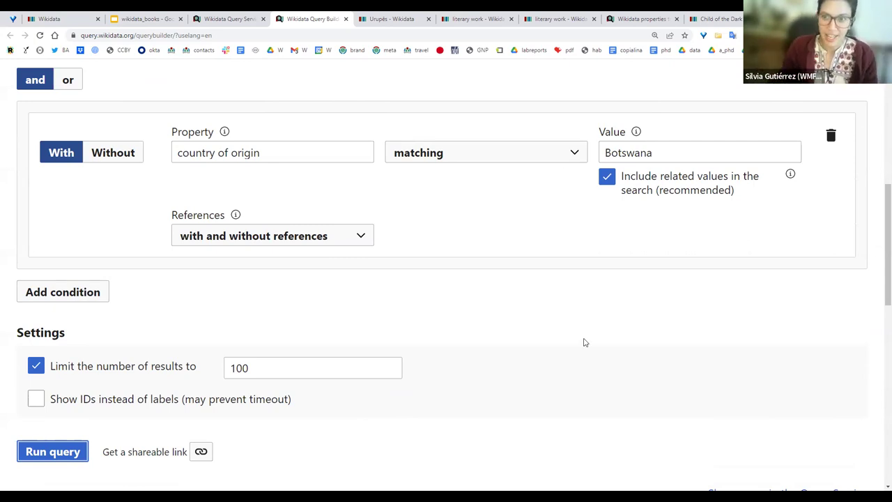
double_click(637, 152)
text(Mexico)
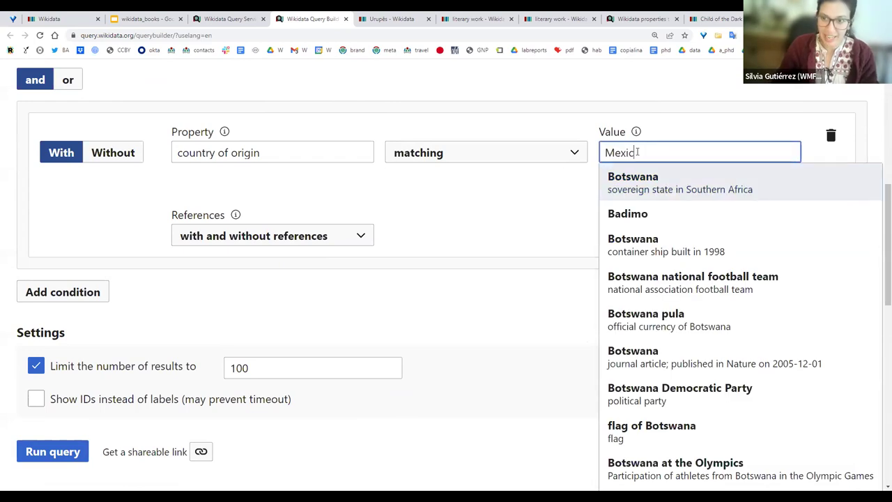
click(637, 176)
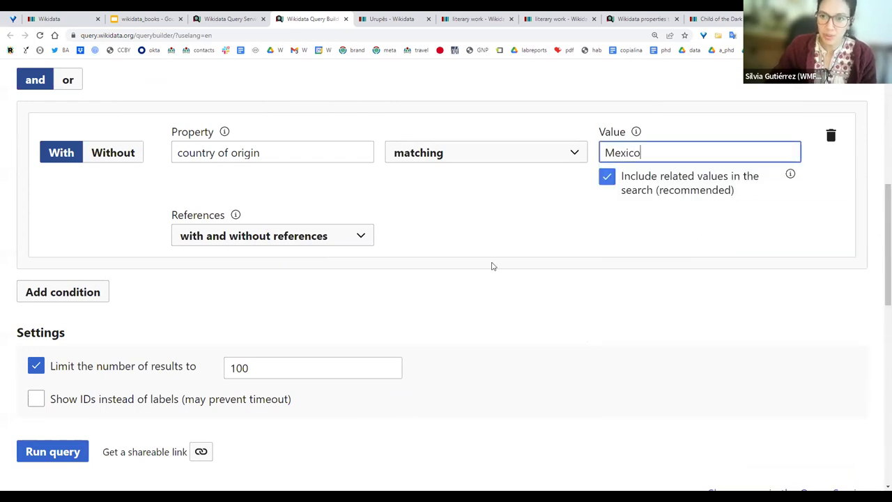
click(36, 451)
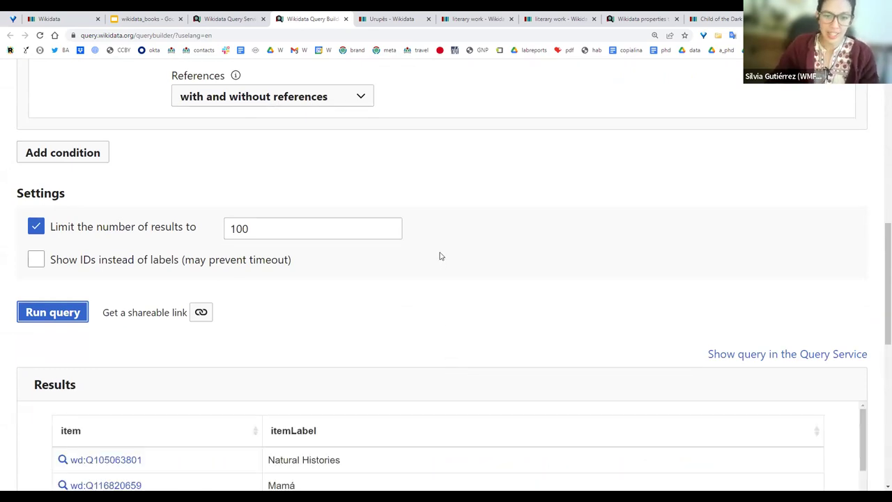
scroll(442, 258, up, 4)
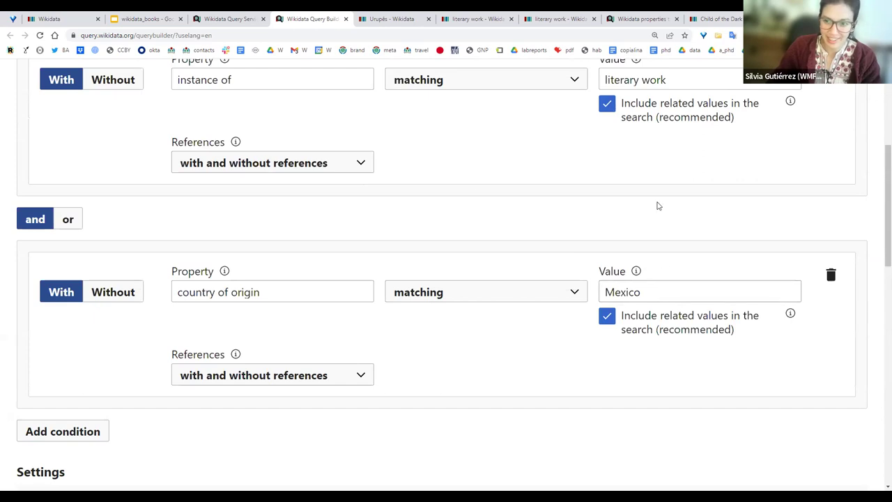
- Check the results for literary works from Mexico against the "instance of" and "country of origin" conditions
scroll(480, 197, up, 3)
scroll(646, 252, down, 9)
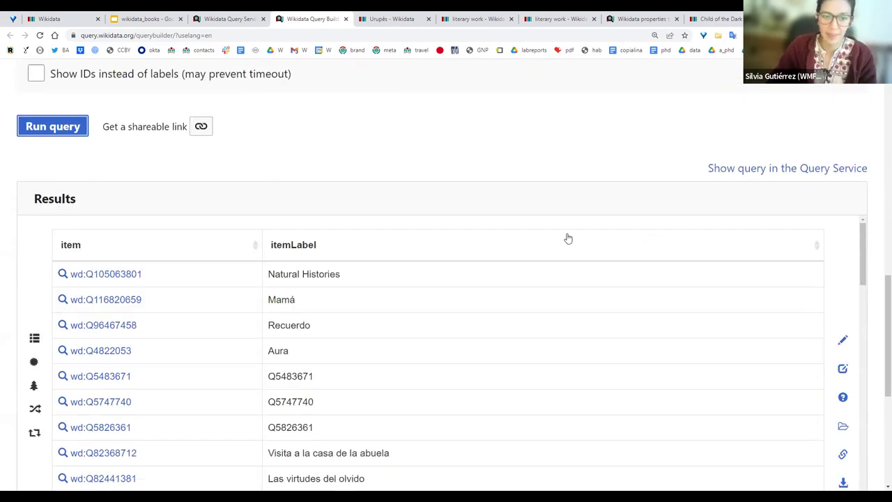
scroll(568, 238, up, 2)
scroll(568, 237, down, 1)
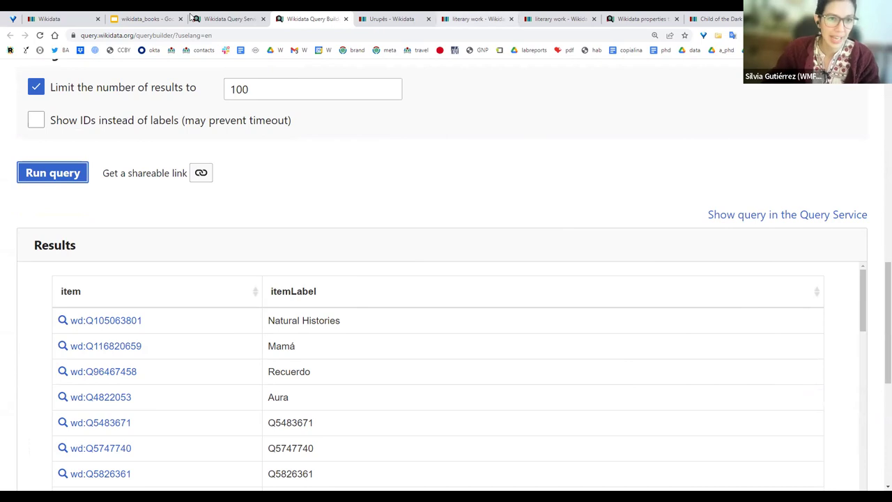
- Return to the wikidata_books presentation, advance to the "Let's examine our first query" slide and open its query.wikidata.org link
click(228, 18)
click(159, 17)
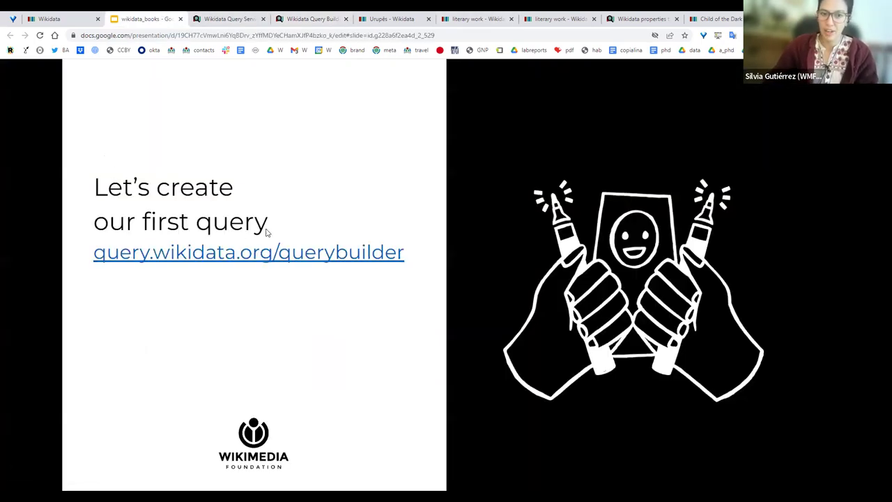
click(307, 222)
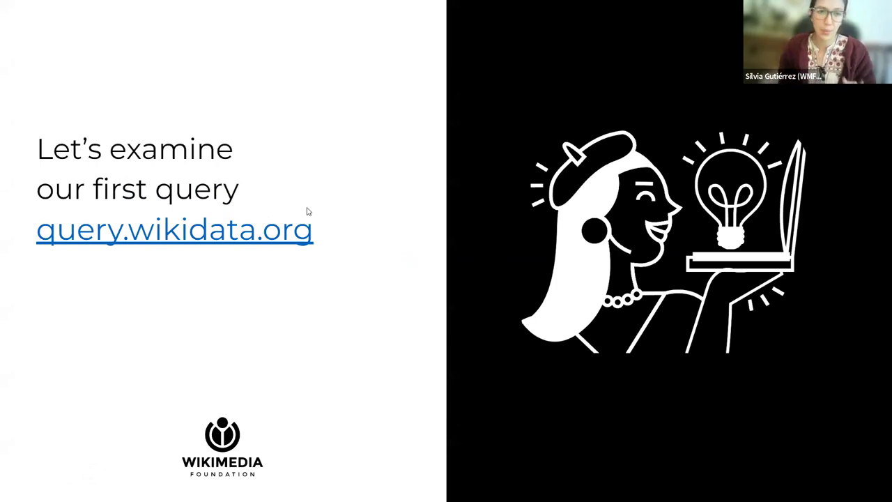
click(261, 238)
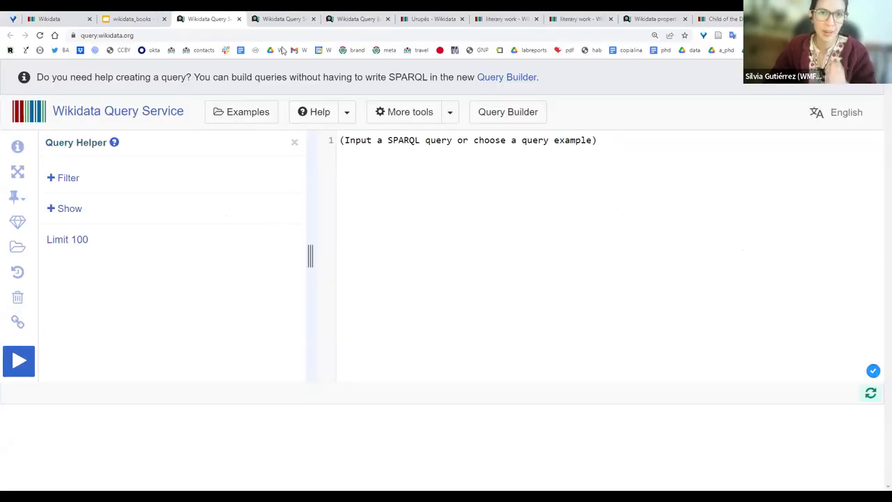
- Close the older Query Service and Query Builder pages and return to the newly opened Wikidata Query Service
click(282, 18)
click(313, 18)
click(314, 20)
click(219, 21)
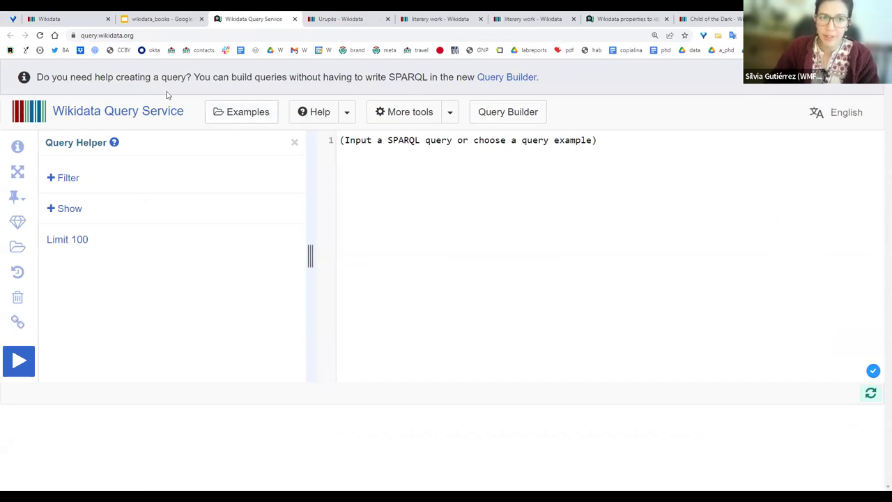
- Browse the example queries and load the "Cats, with pictures" example
click(245, 118)
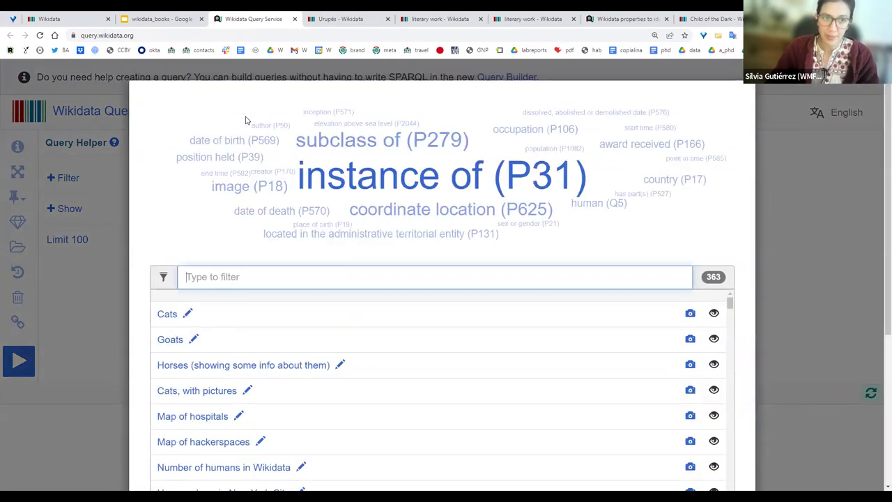
click(767, 133)
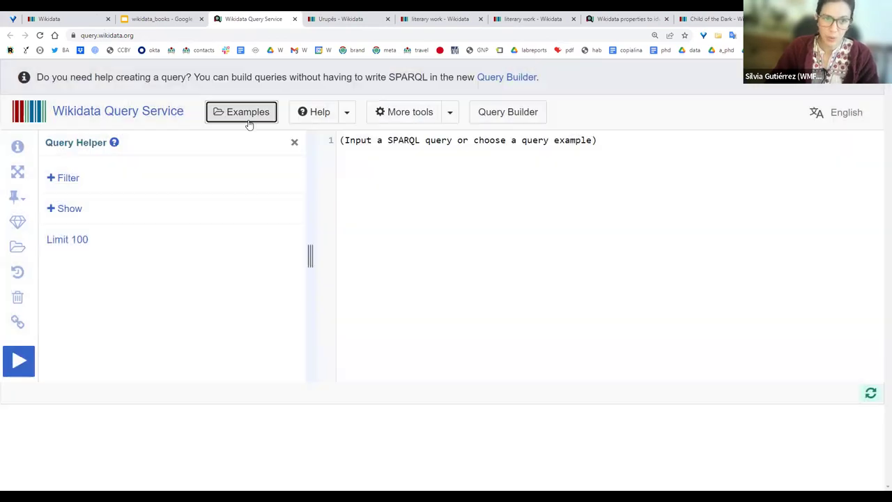
click(245, 113)
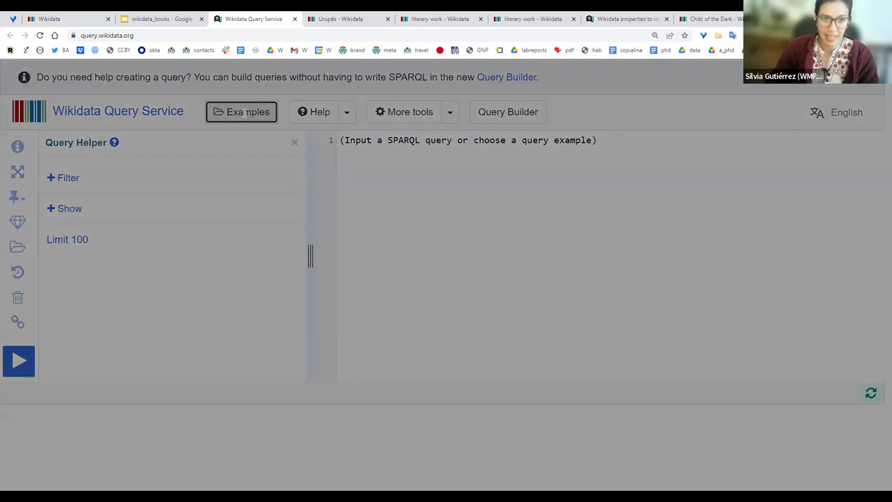
scroll(385, 340, down, 2)
scroll(384, 341, up, 2)
scroll(662, 358, down, 6)
scroll(641, 407, up, 6)
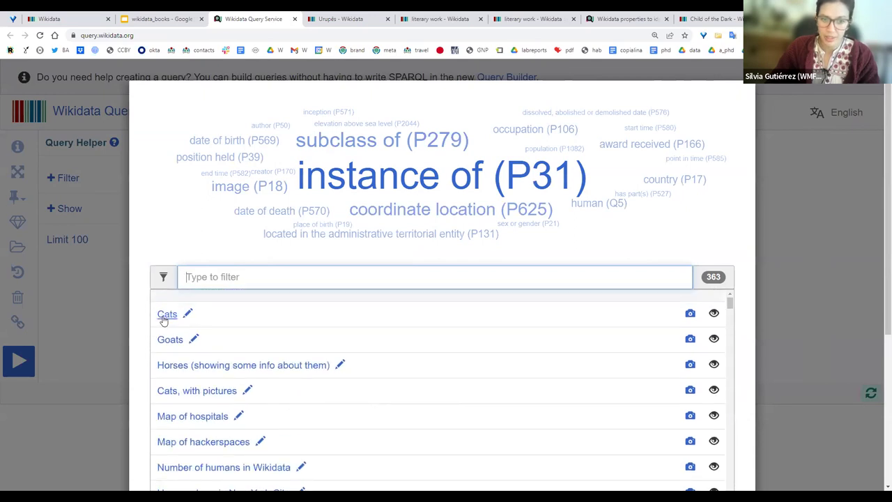
click(197, 391)
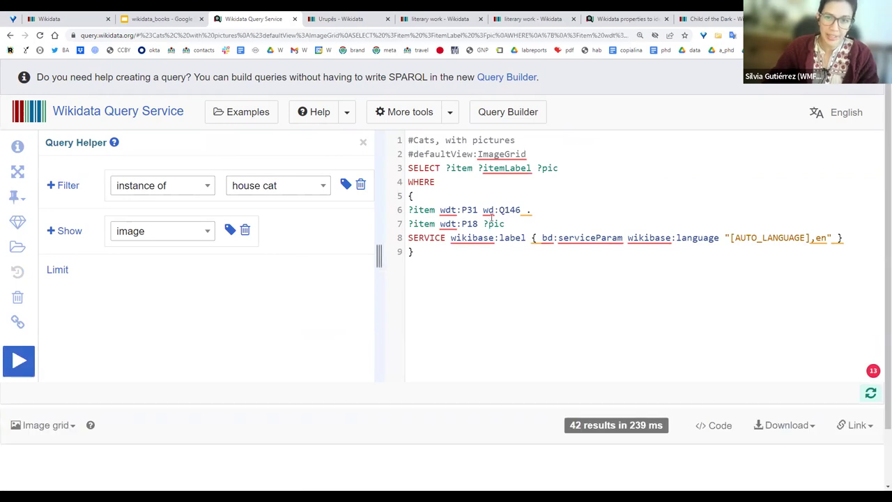
- Examine the query's image line, ?item wdt:P18 ?pic, including its property and picture variable
drag(493, 223, 504, 223)
click(470, 223)
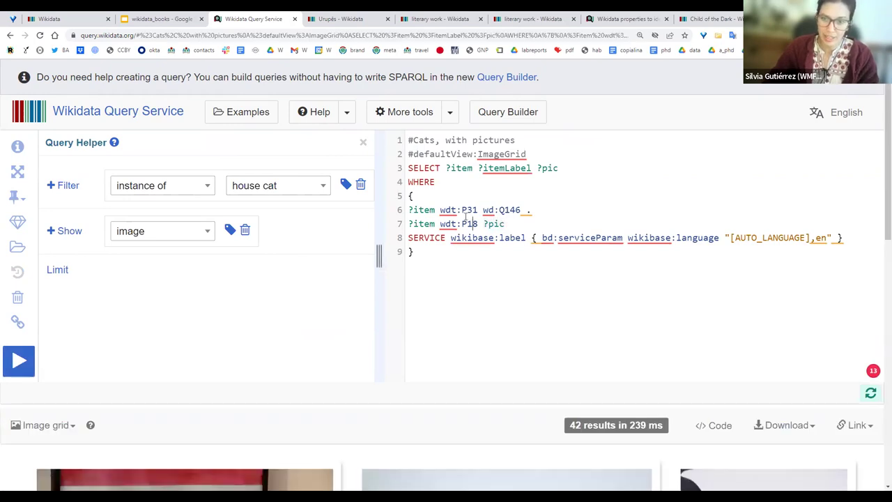
drag(440, 224, 485, 226)
scroll(536, 225, down, 2)
scroll(536, 225, up, 2)
- Examine the parts of the "instance of" line: the ?item variable, property P31 and the description of item Q146
double_click(423, 210)
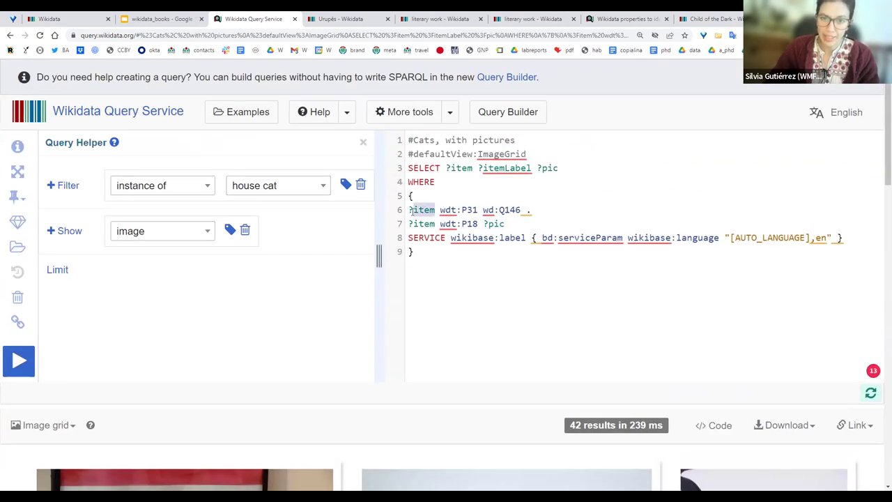
mouse_move(461, 210)
mouse_down()
mouse_move(477, 209)
mouse_move(459, 210)
mouse_up()
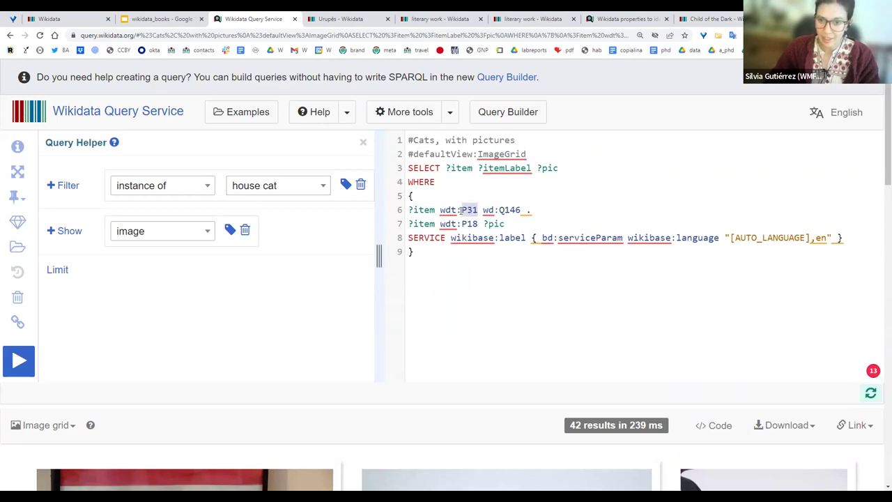
click(467, 209)
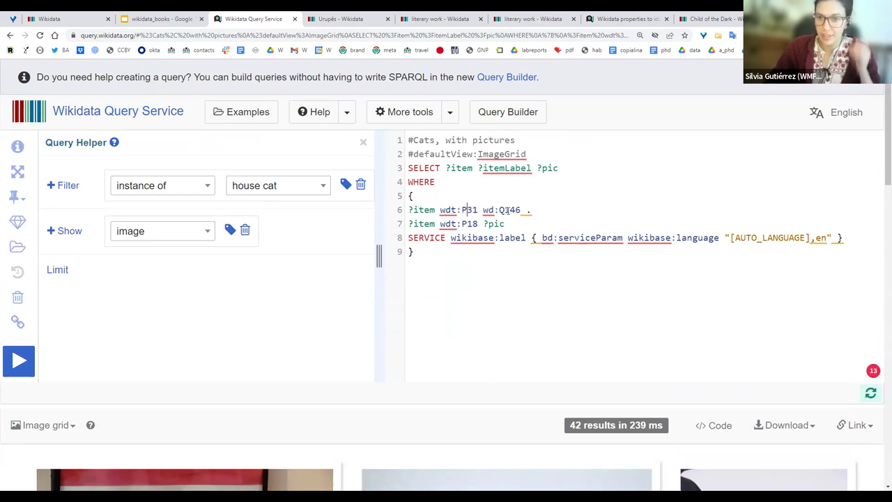
double_click(507, 210)
mouse_move(500, 213)
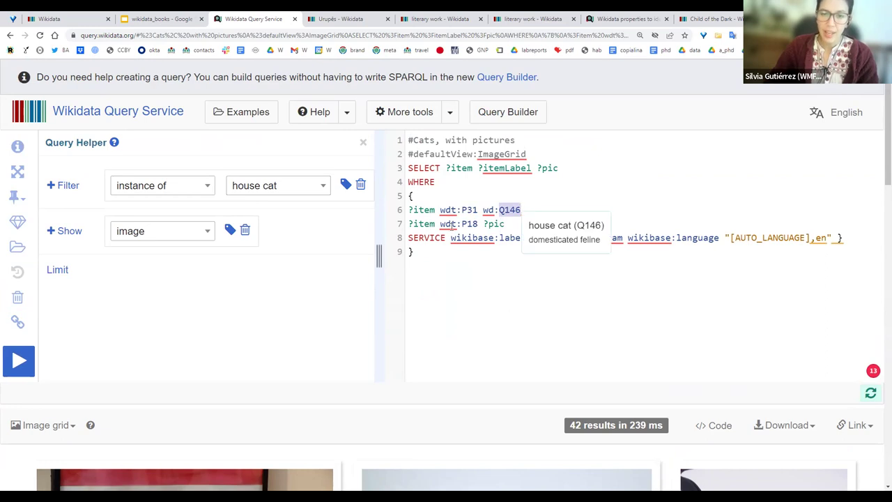
key(End)
text(.)
- Browse the image grid of cats returned by the example and return to the query code
scroll(476, 328, down, 2)
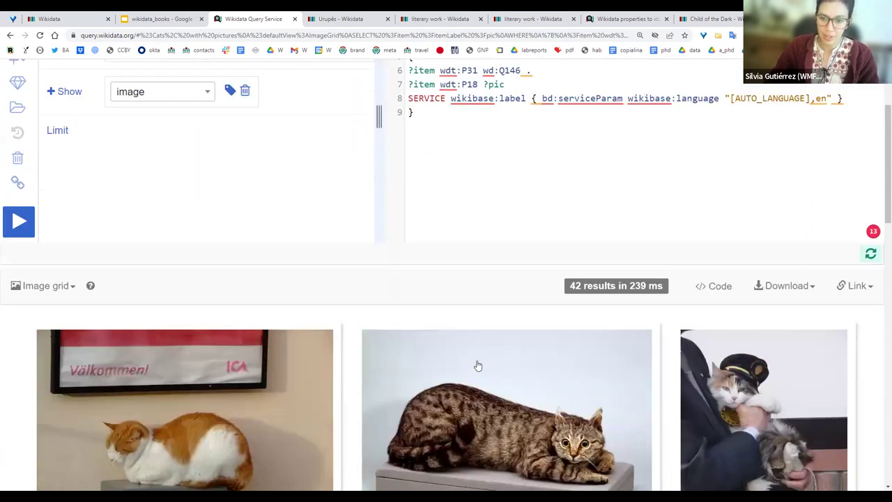
scroll(478, 365, down, 3)
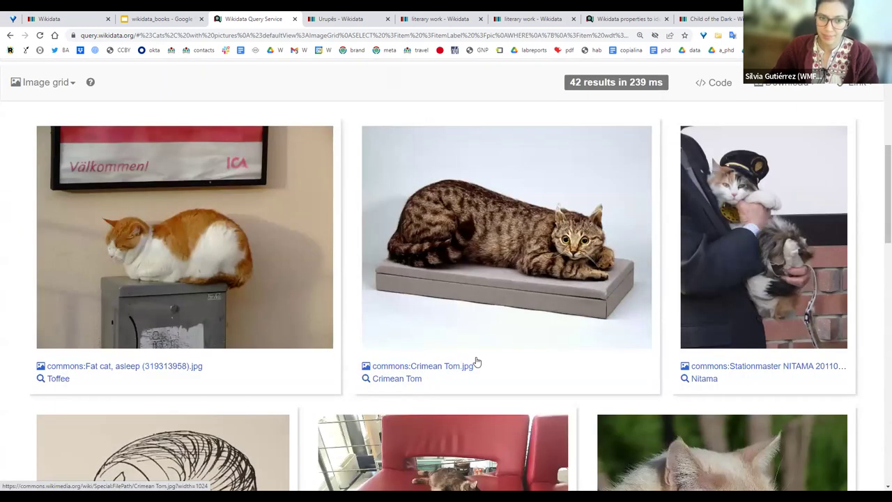
scroll(477, 362, down, 5)
scroll(477, 362, up, 7)
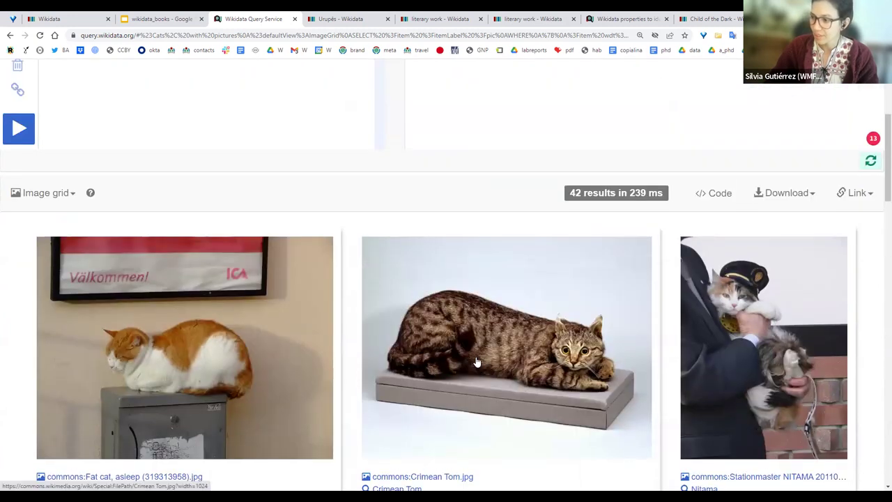
scroll(476, 362, up, 4)
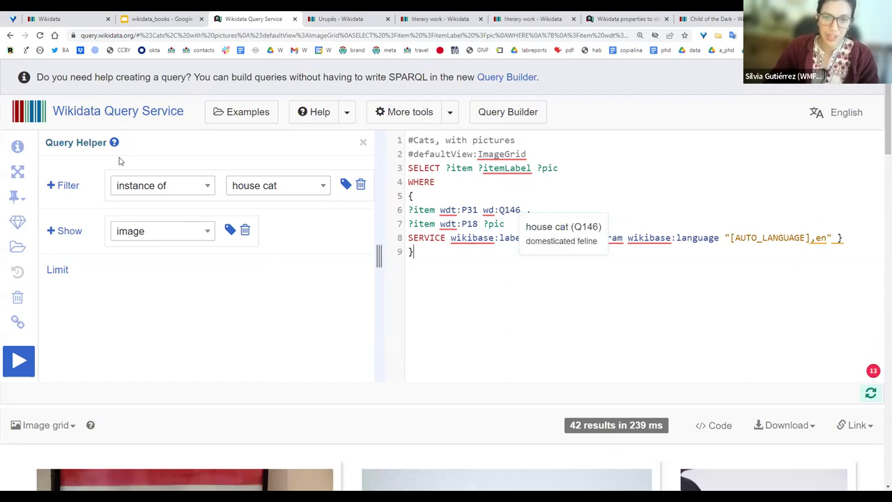
- Compare item Q146 in the code with the Query Helper's house cat filter, and revisit the example list without loading another query
double_click(512, 209)
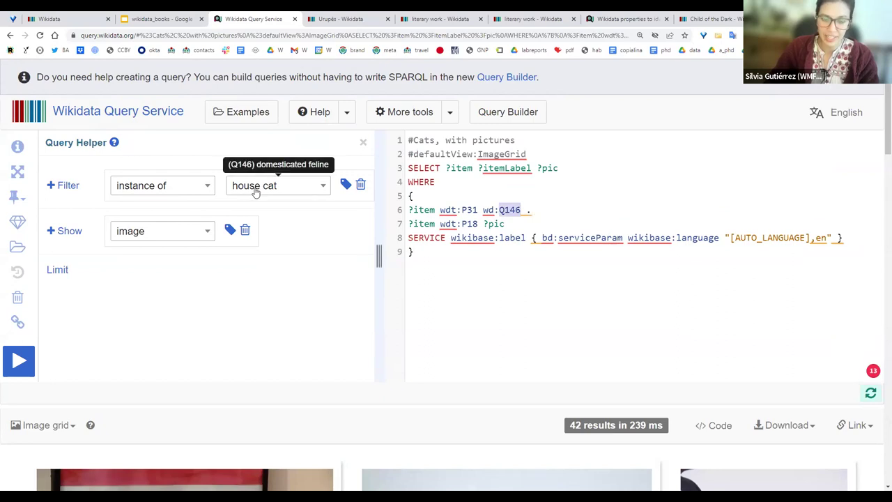
click(488, 209)
click(560, 191)
mouse_move(517, 209)
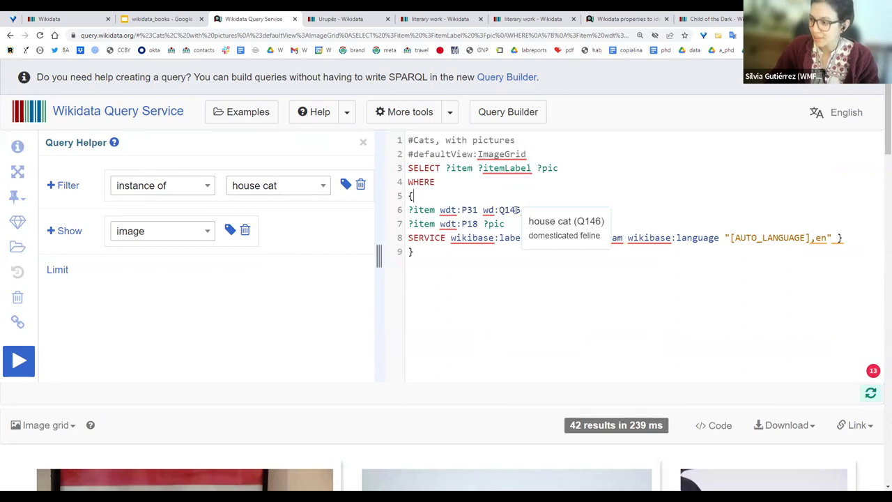
double_click(516, 209)
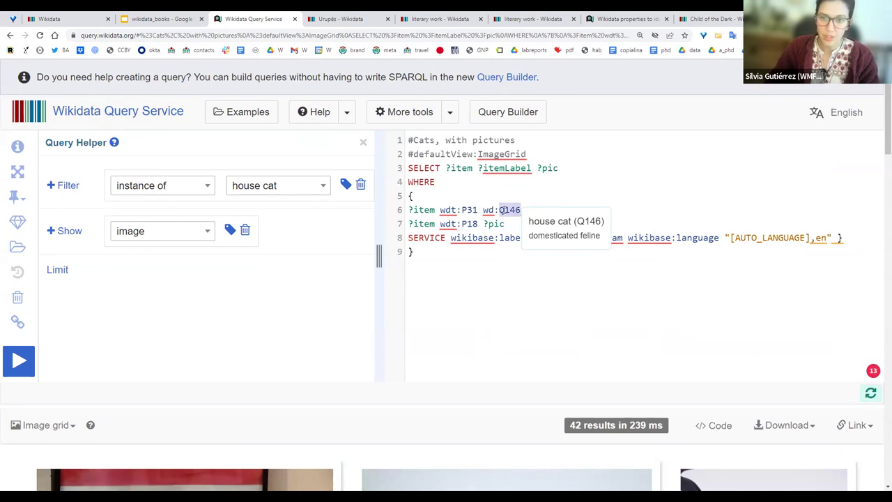
click(237, 113)
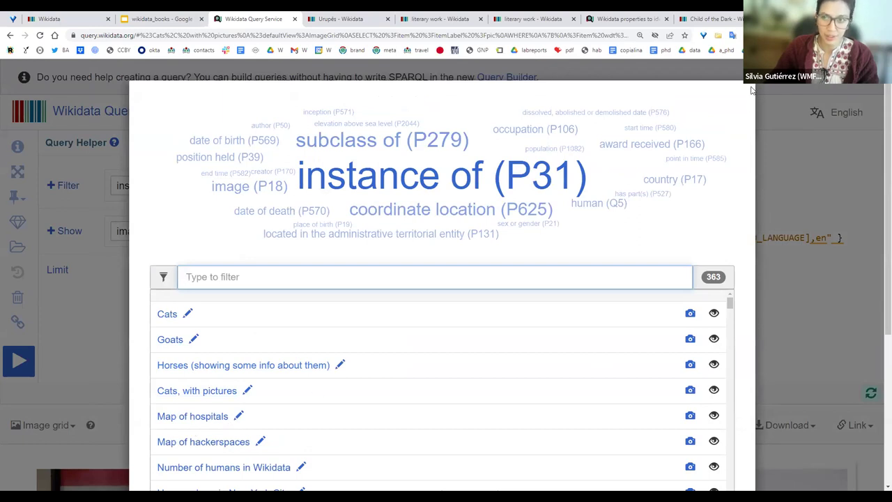
click(784, 183)
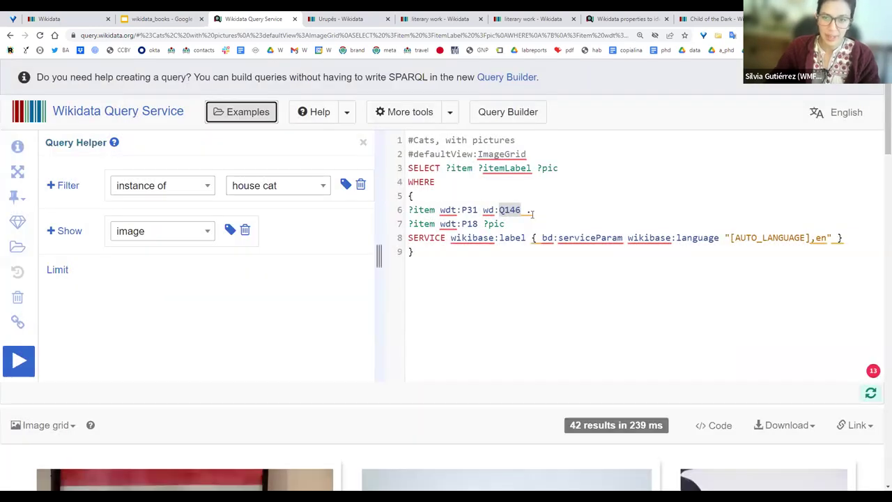
- Replace the house cat item in the query's "instance of" line with dog (Q144), found by searching for "dog"
double_click(516, 210)
key(BackSpace)
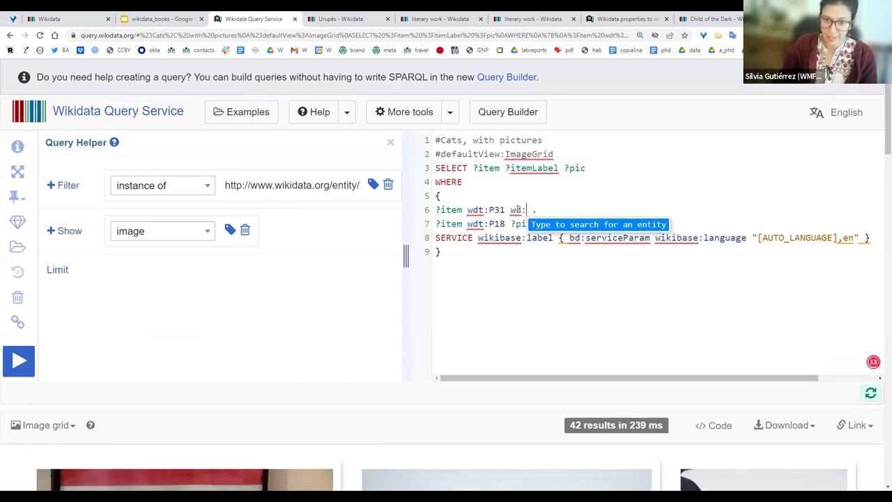
text(dog)
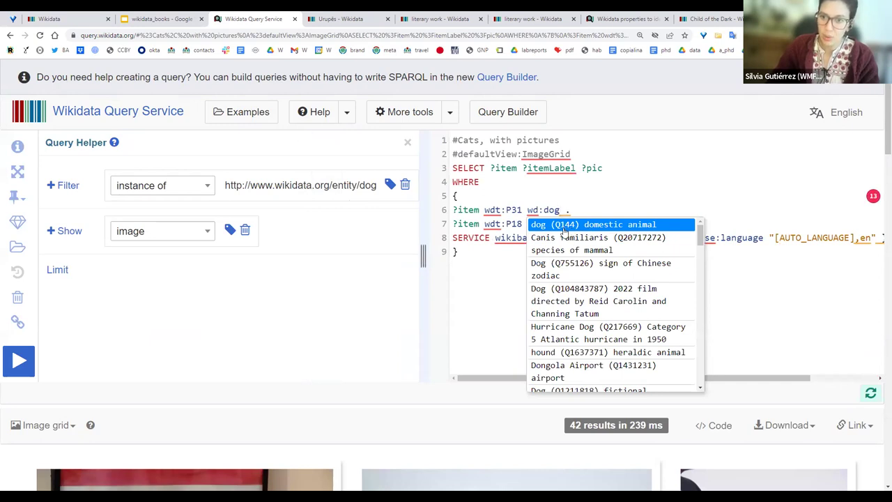
key(Return)
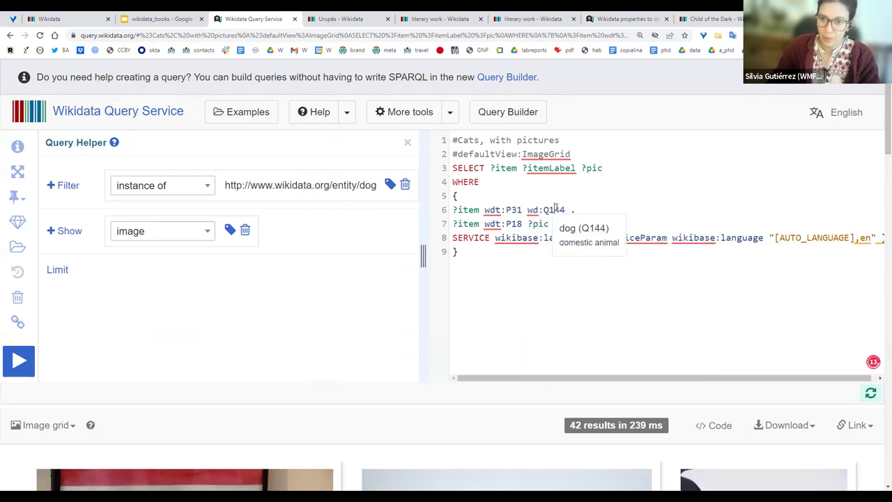
- Change the query's title comment to "Dogs, with pictures" and dismiss the spelling suggestion for ImageGrid
double_click(423, 141)
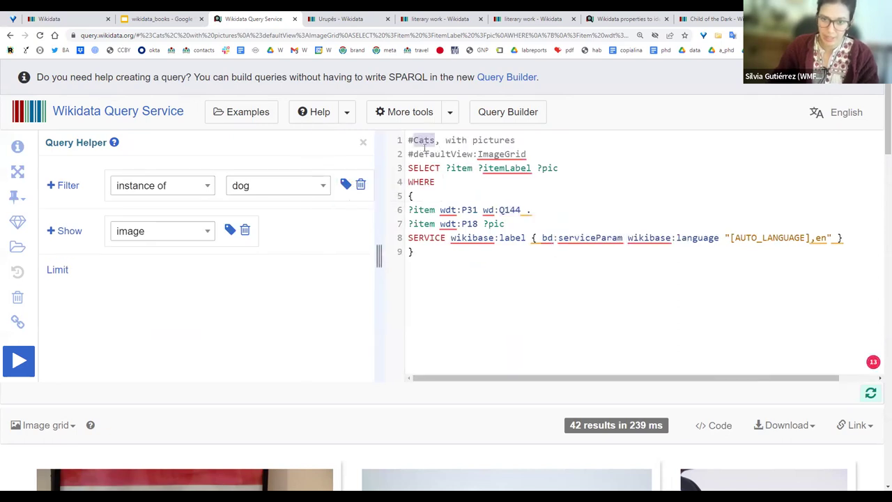
text(Dogs)
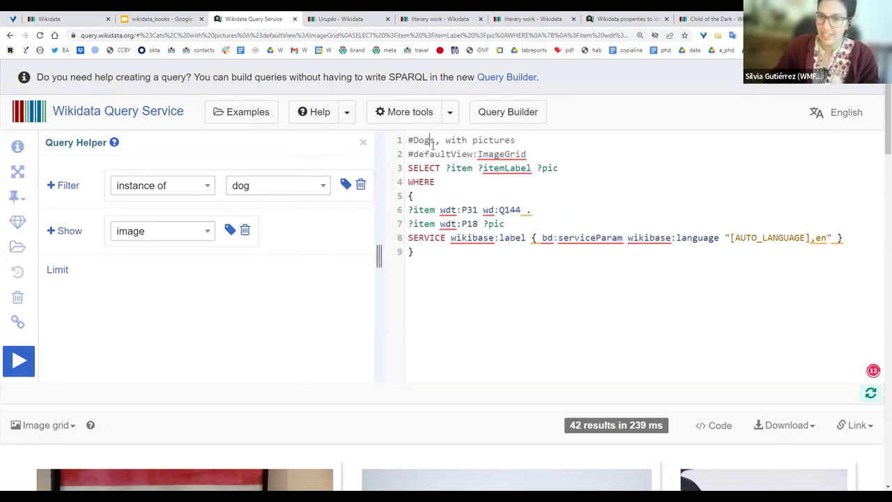
click(479, 154)
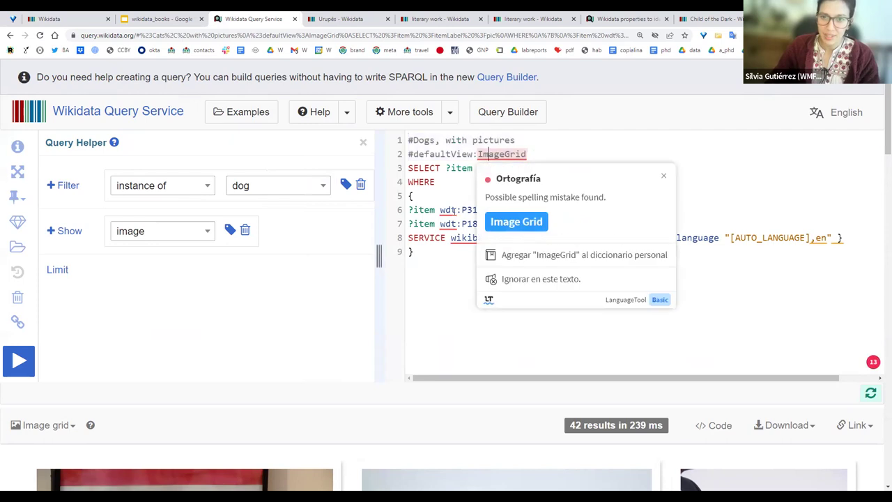
click(452, 209)
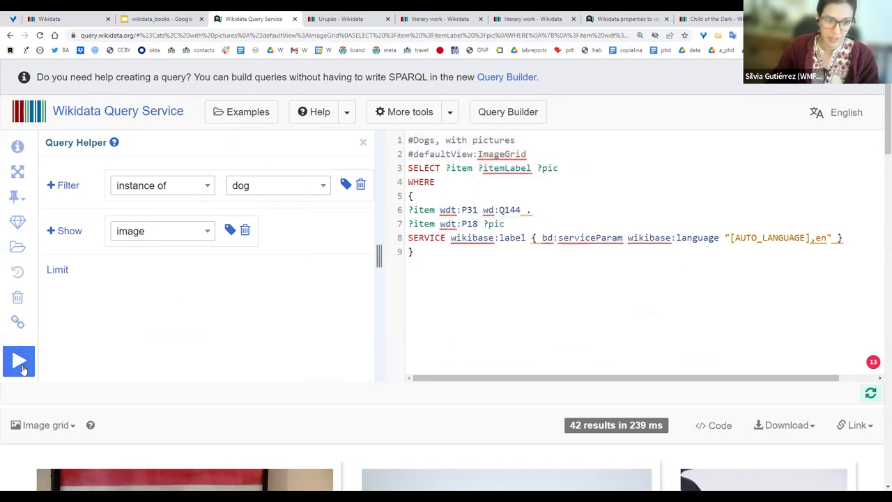
- Run the modified query and browse the dog pictures in the image grid
click(21, 370)
scroll(531, 336, down, 1)
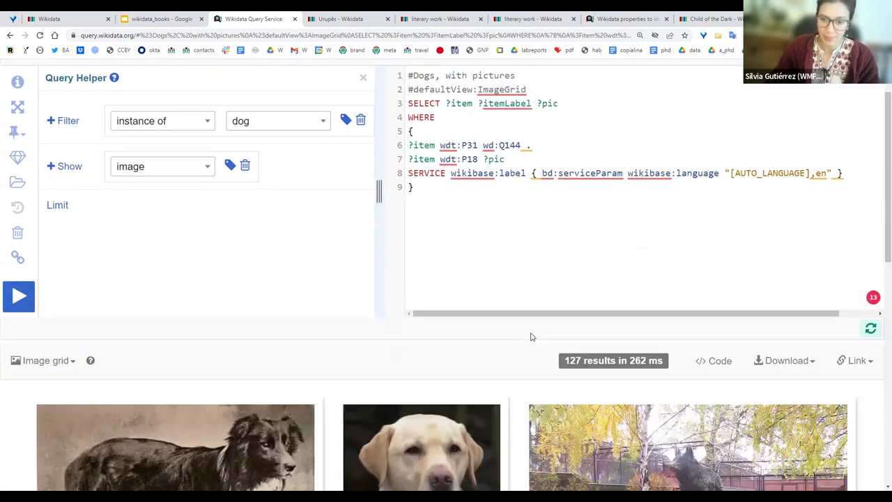
scroll(531, 336, down, 2)
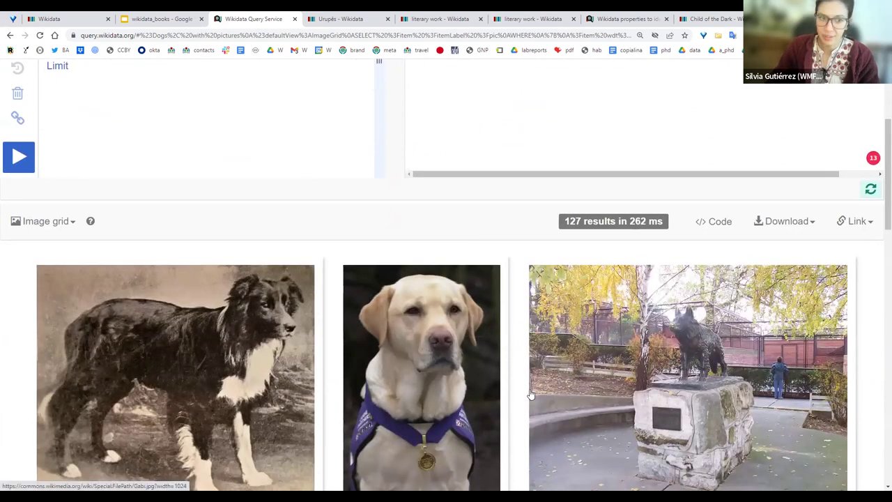
scroll(530, 394, up, 2)
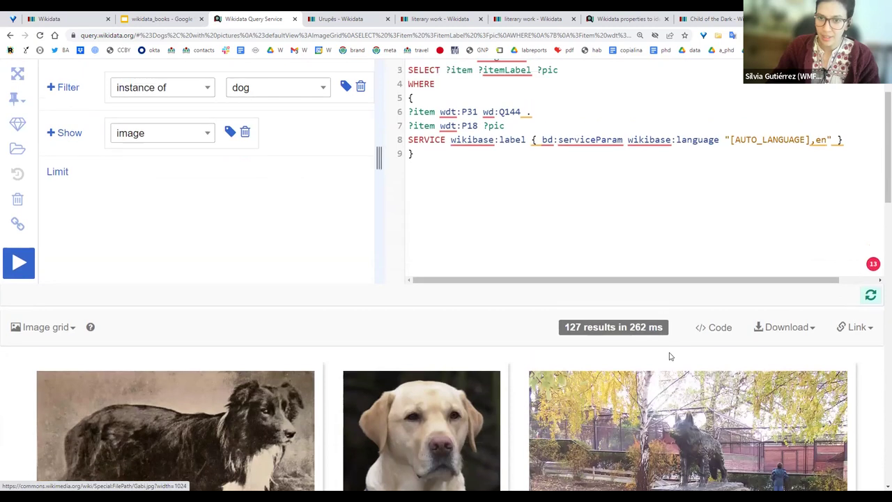
- Replace the dog item in the query's "instance of" line with book (Q571), found by searching for "book", and run the query
scroll(669, 356, up, 2)
mouse_move(507, 214)
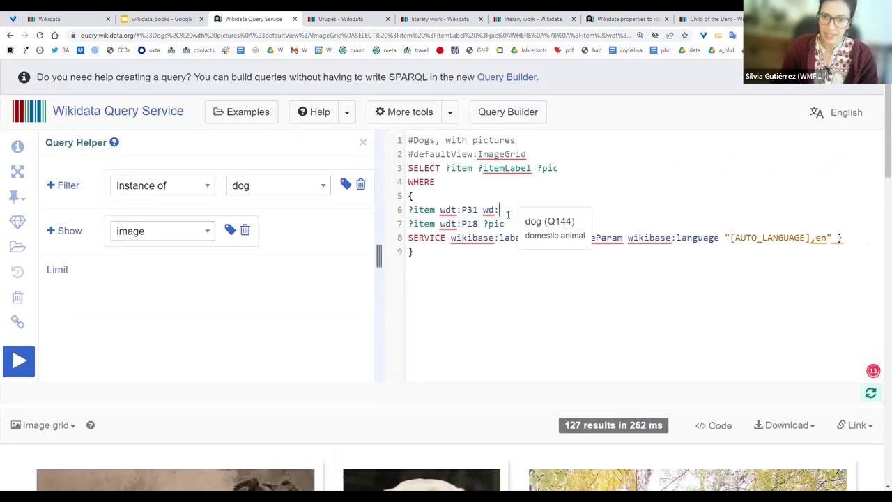
text(book .)
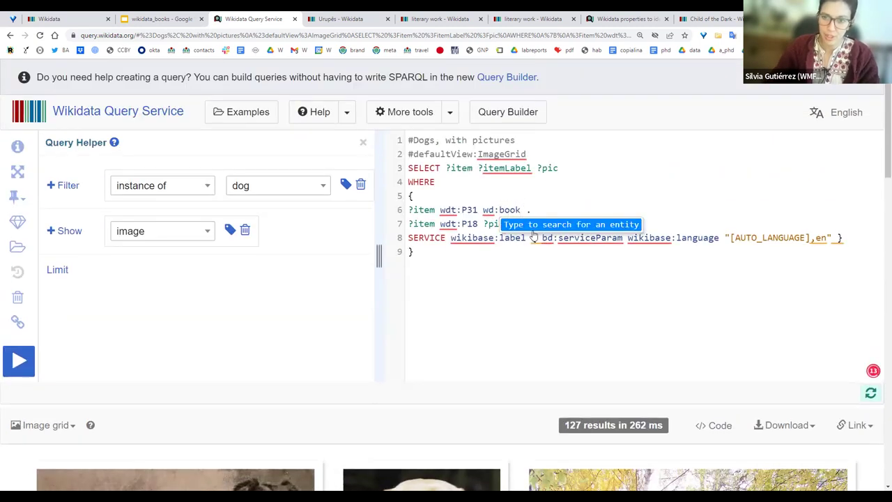
click(534, 233)
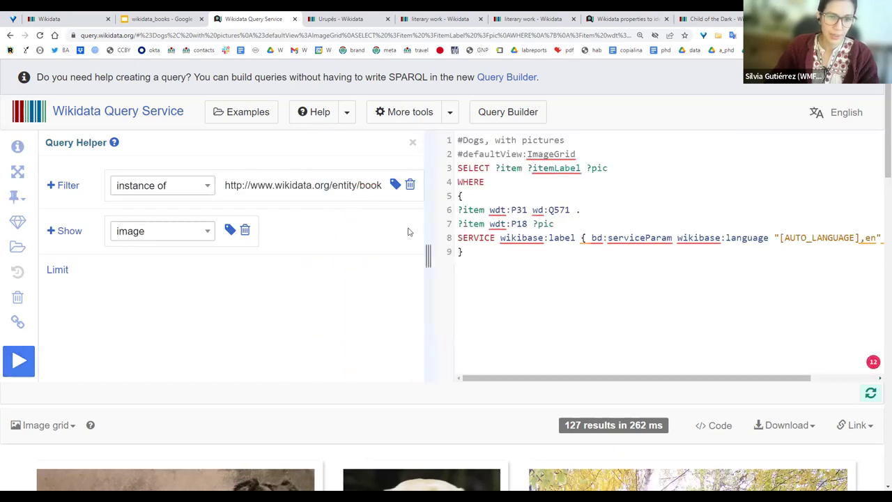
key(ctrl+Return)
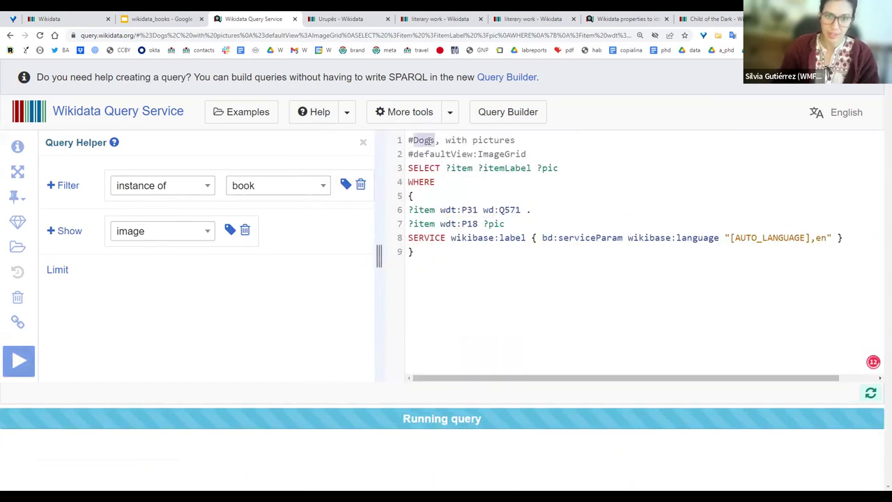
- Change the query's title comment to "Books, with pictures" and browse the book images in the grid
key(BackSpace)
text(Books)
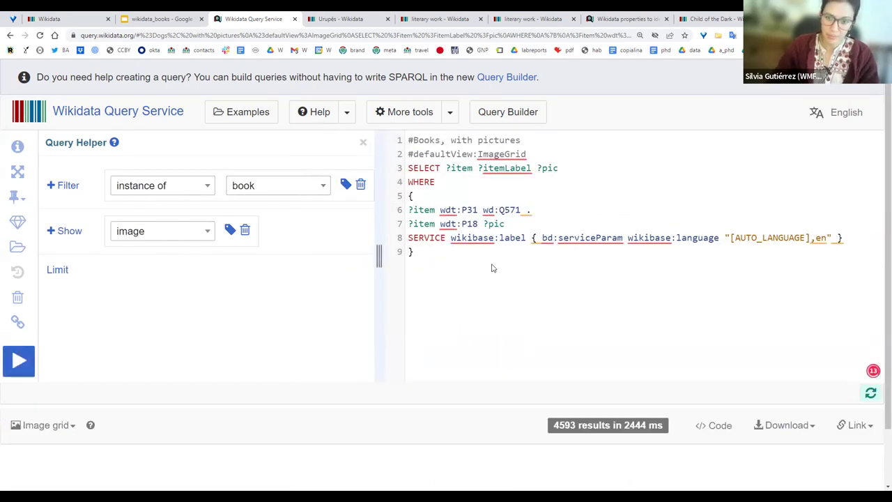
scroll(531, 406, down, 2)
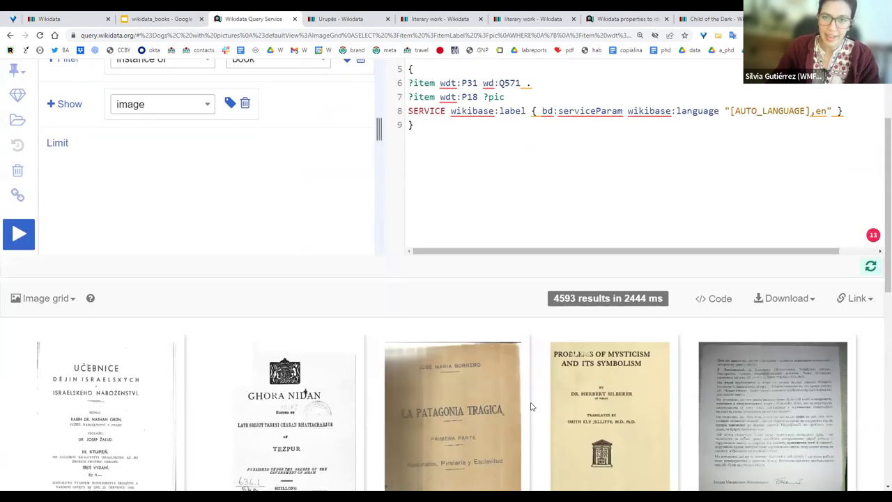
scroll(530, 406, down, 5)
scroll(530, 406, up, 2)
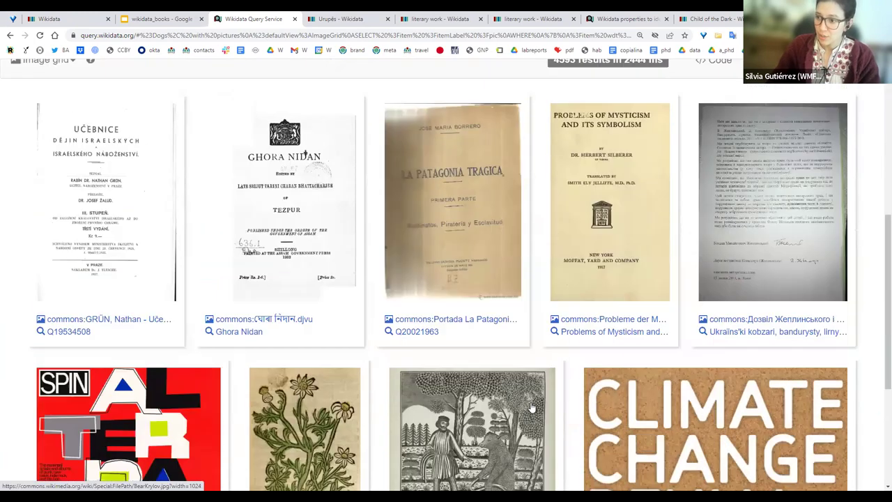
scroll(530, 406, up, 5)
- Check the description of item Q571 in the code and revisit the example query list without loading a query
mouse_move(490, 208)
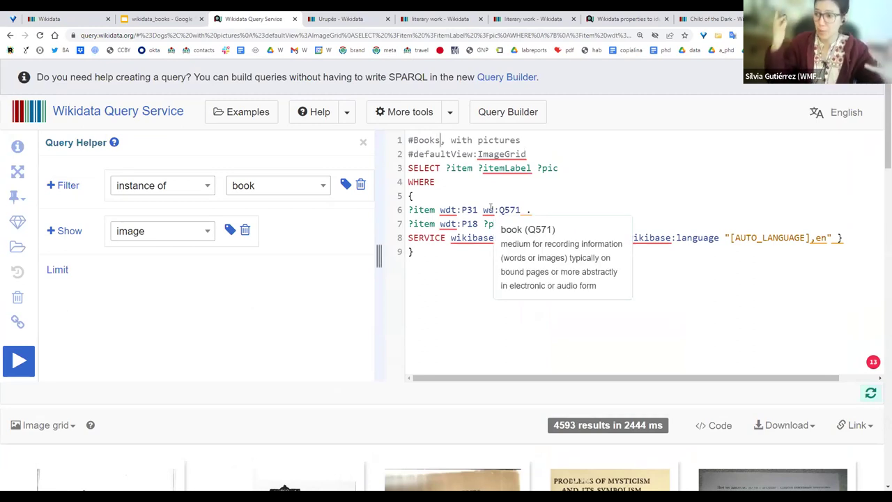
click(253, 120)
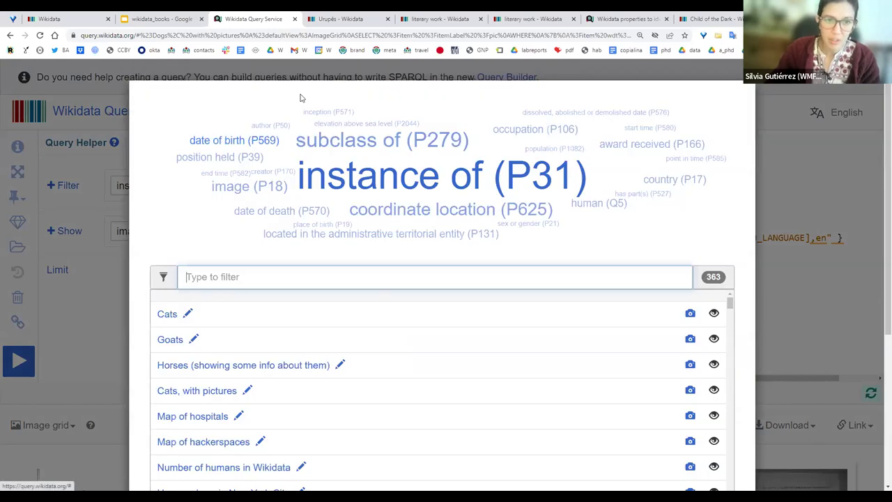
key(Escape)
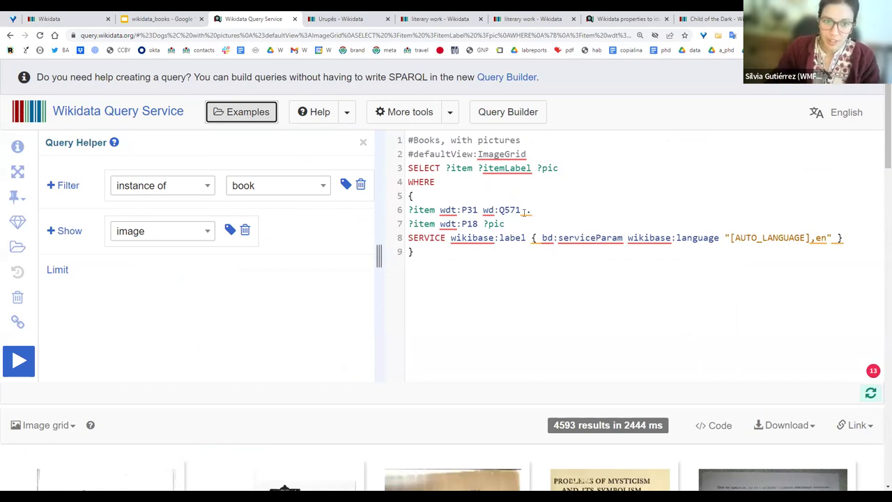
- Set the Query Helper's "instance of" filter to literary work (Q7725634) and run the query
click(257, 193)
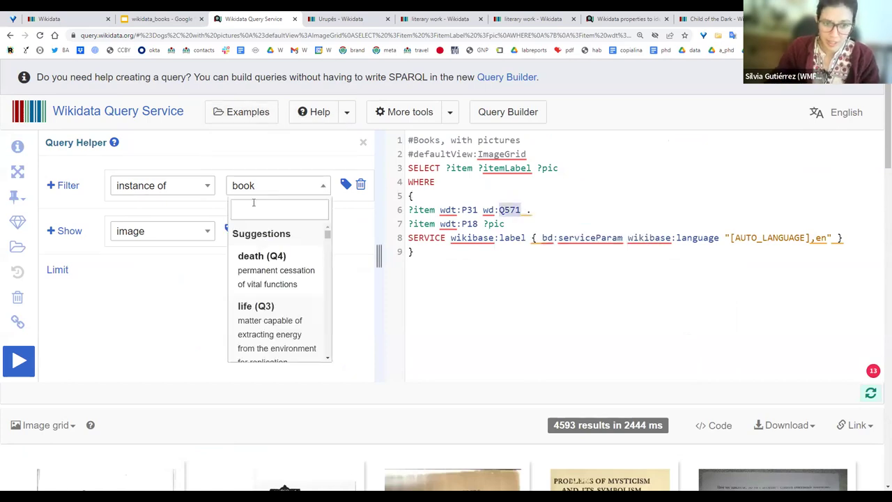
click(253, 214)
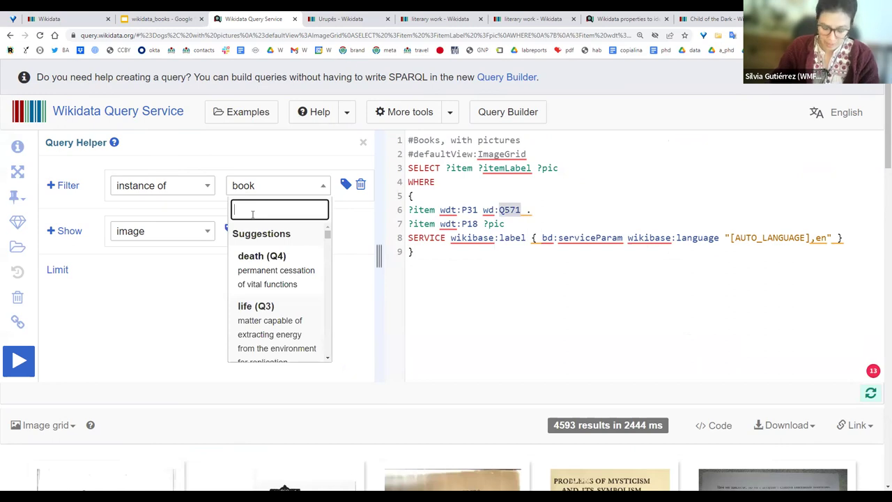
text(literary works)
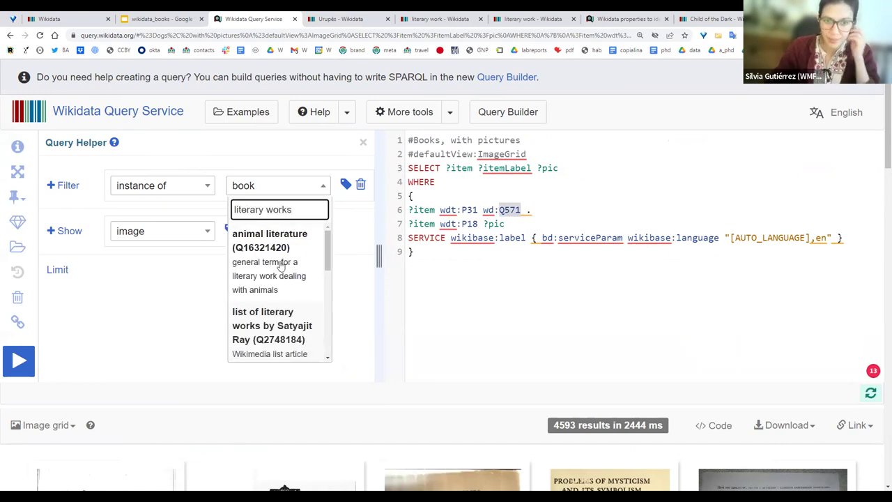
key(BackSpace)
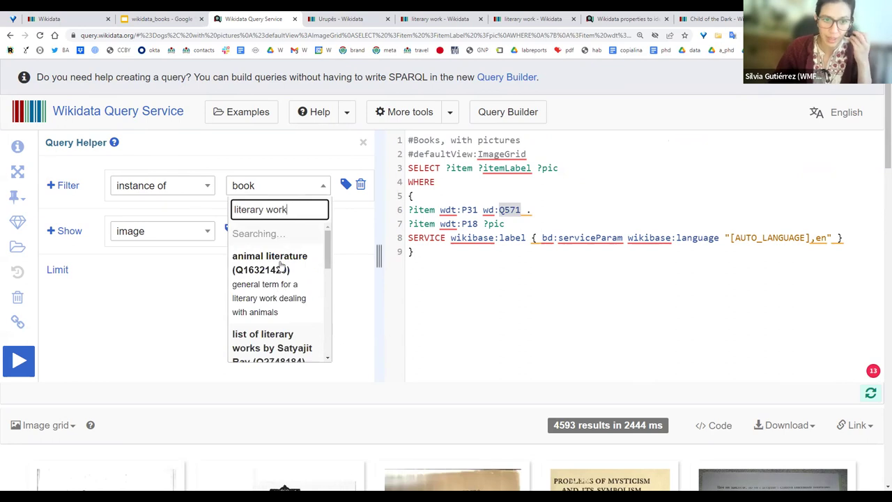
click(279, 263)
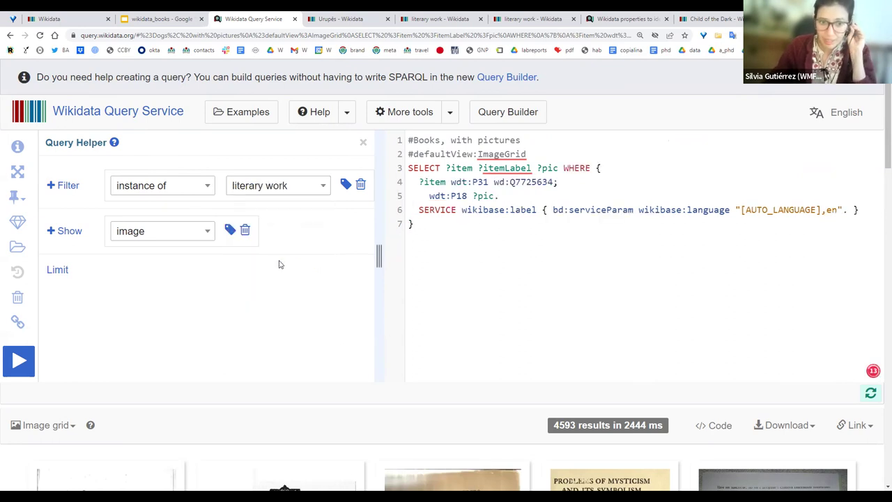
click(18, 359)
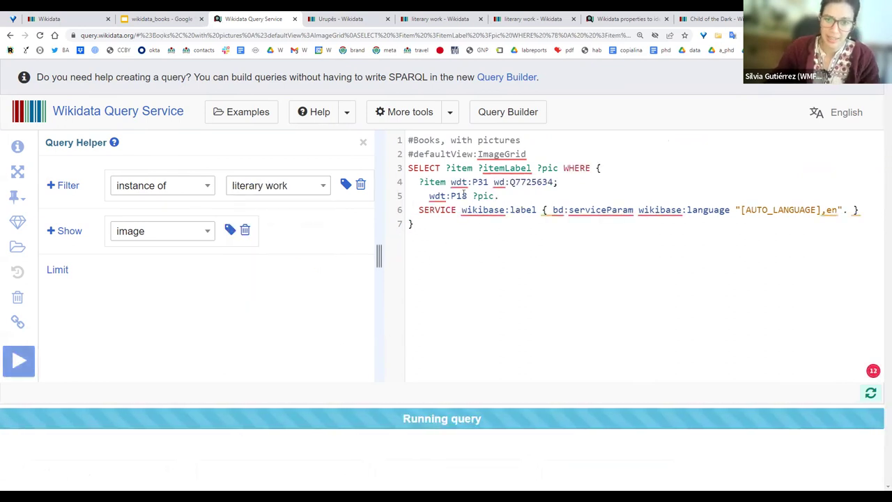
- Change the query's title comment to "Literary work, with pictures" and browse the resulting image grid
double_click(430, 140)
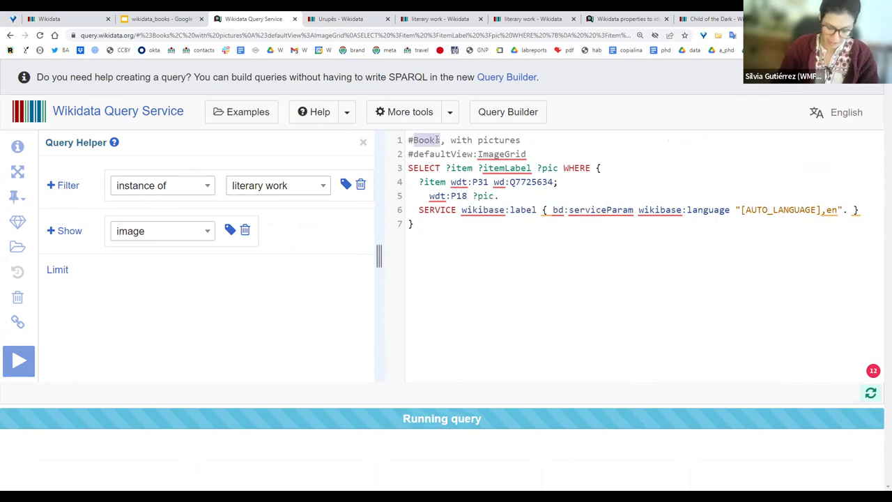
text(Literary work)
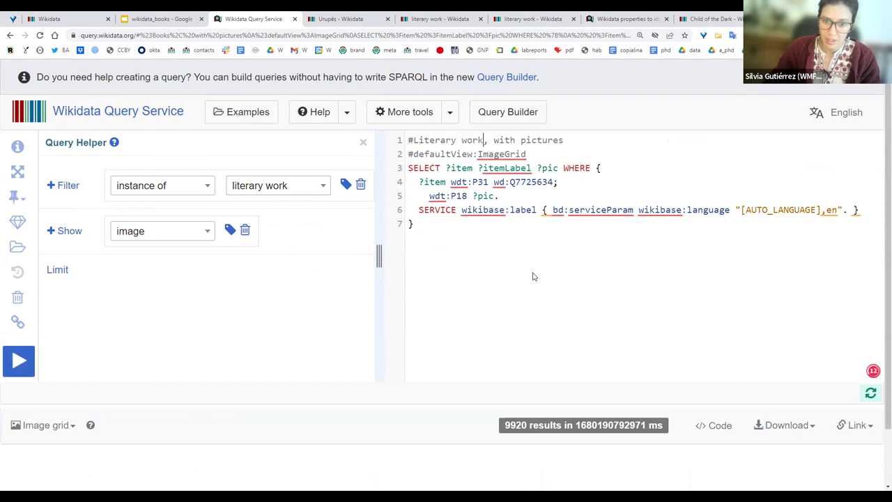
scroll(536, 275, down, 2)
scroll(545, 269, down, 3)
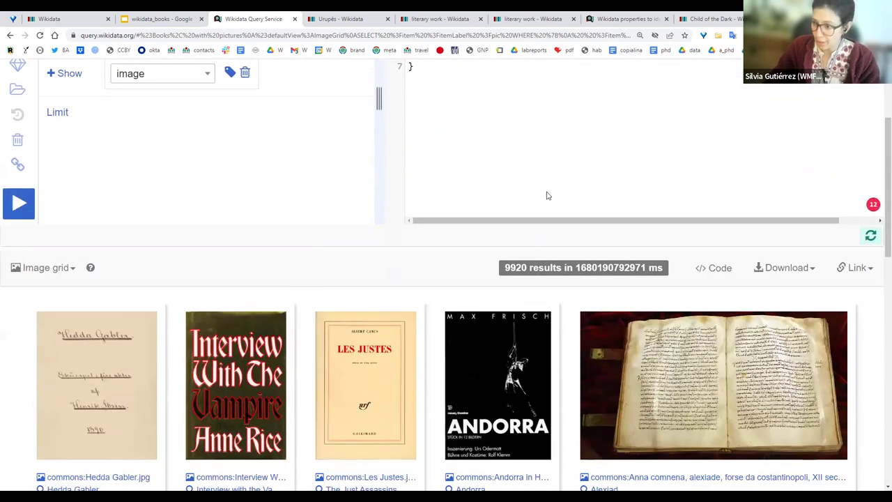
scroll(546, 195, up, 2)
scroll(547, 196, up, 3)
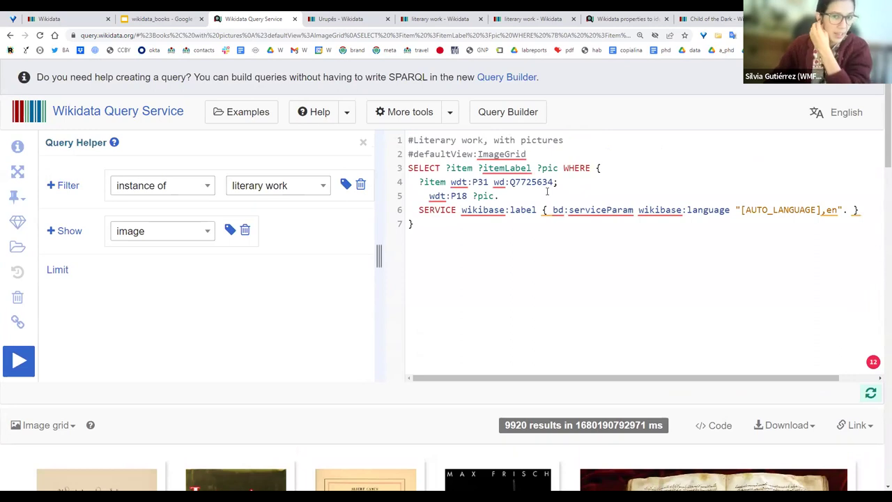
- Highlight the ?item variable that starts the first triple of the WHERE block
drag(419, 182, 446, 182)
double_click(429, 182)
click(419, 182)
double_click(435, 182)
drag(420, 181, 448, 182)
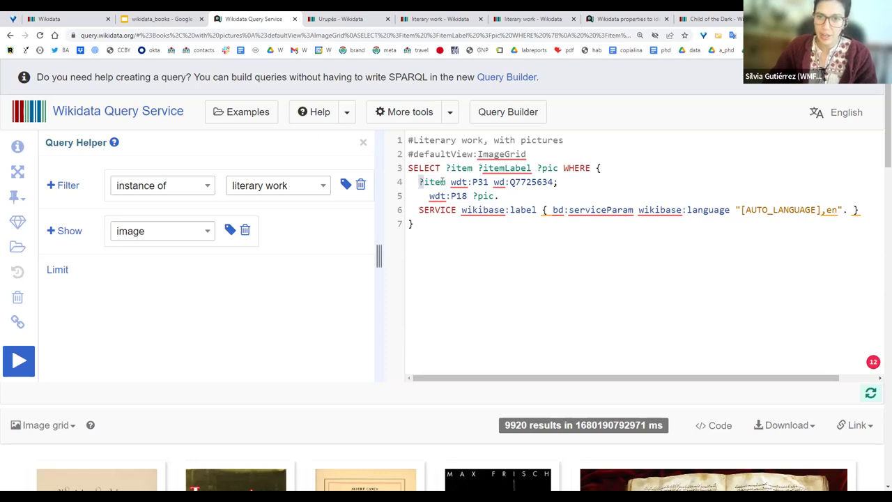
- Examine the property part wdt:P31 of the first triple and read its description, dismissing the spelling suggestion
click(457, 182)
drag(474, 182, 487, 181)
click(487, 181)
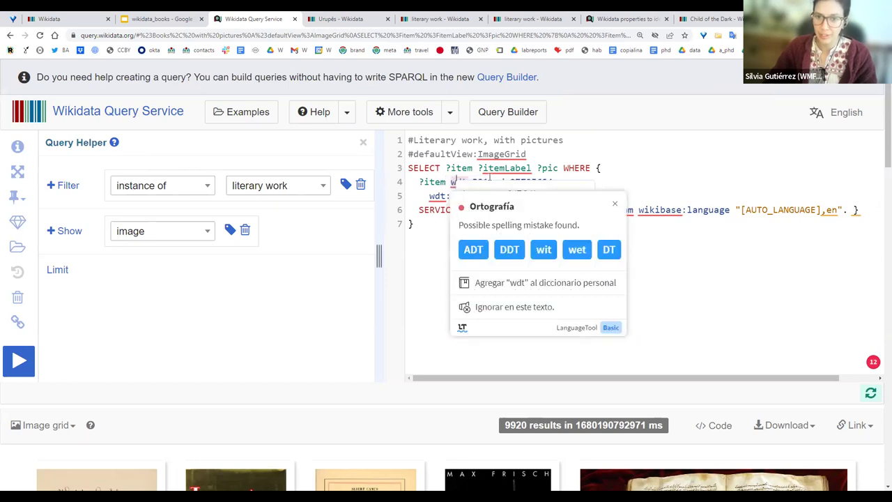
click(501, 168)
scroll(500, 168, down, 1)
click(459, 209)
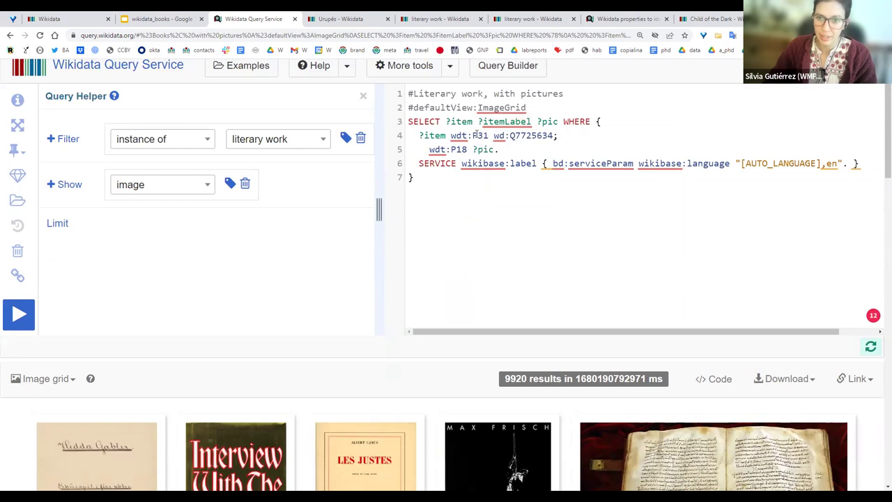
click(474, 136)
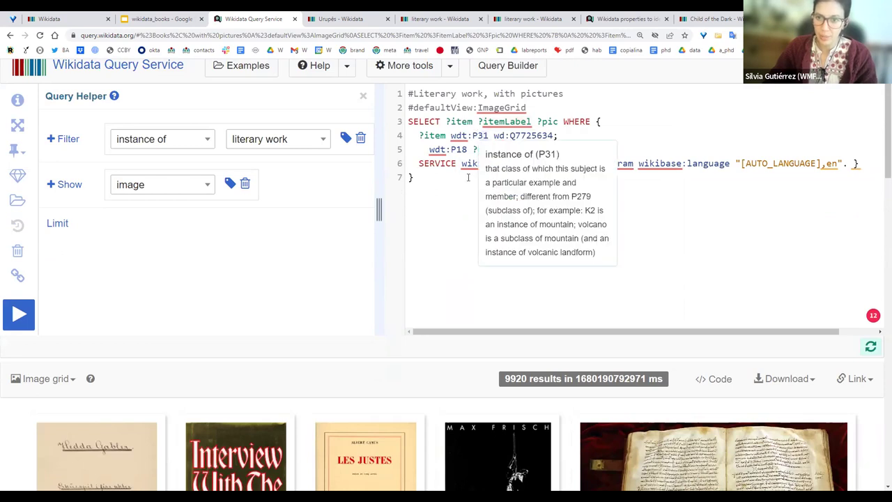
- Examine the value part wd:Q7725634 of the same triple and read the item's description
drag(471, 135, 561, 136)
click(500, 135)
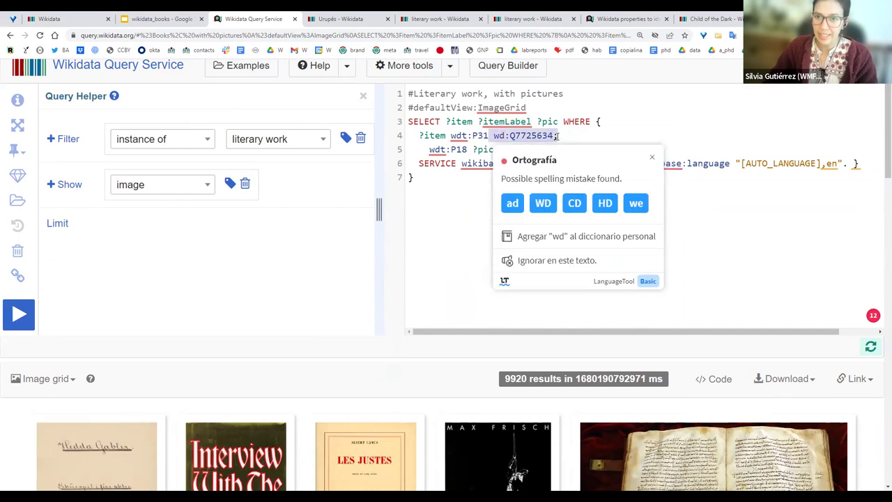
click(509, 135)
double_click(541, 135)
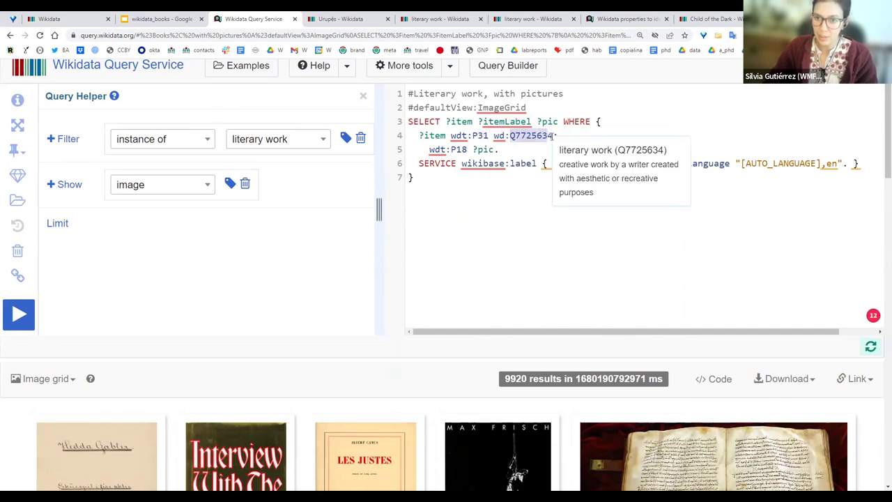
click(537, 136)
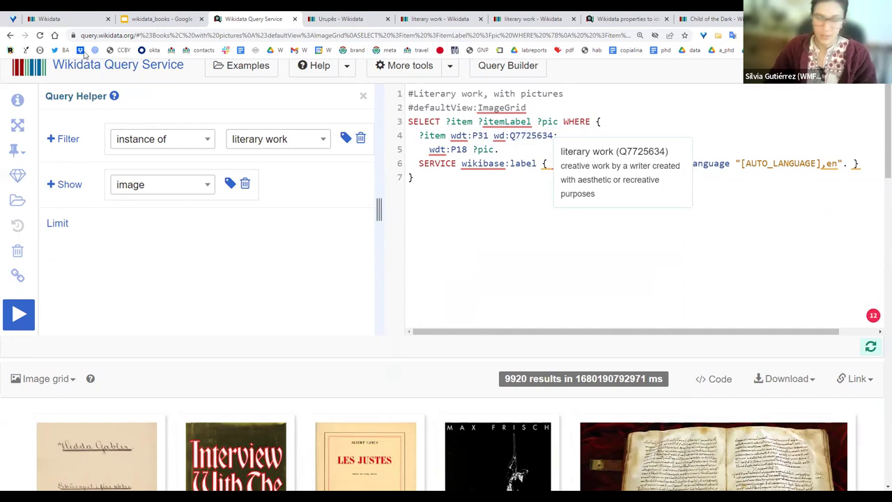
- Switch to the wikidata_books slides and present them from the first-query slide through the tutorial and Query Help slides to "Famous" literary works
click(152, 19)
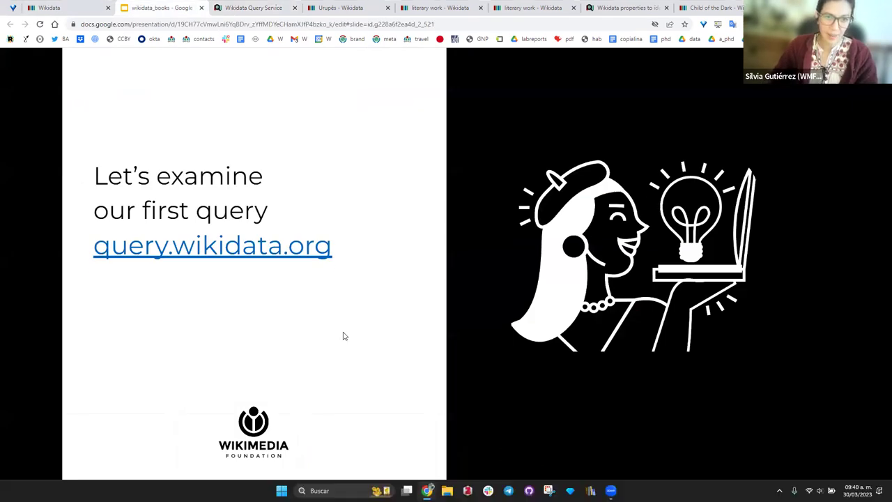
key(ctrl+F5)
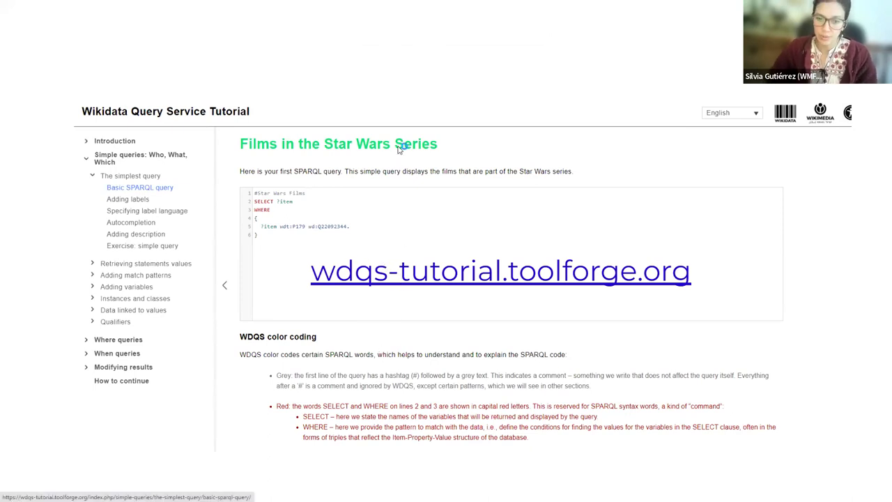
key(ctrl+Tab)
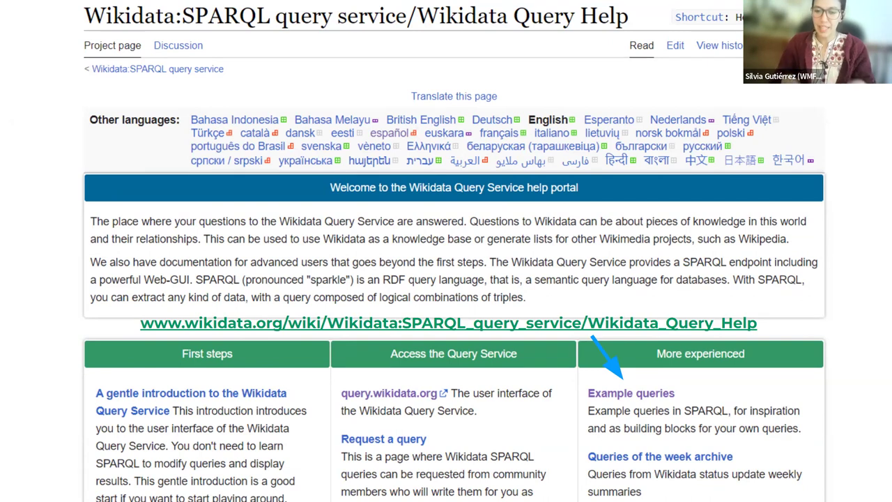
key(Right)
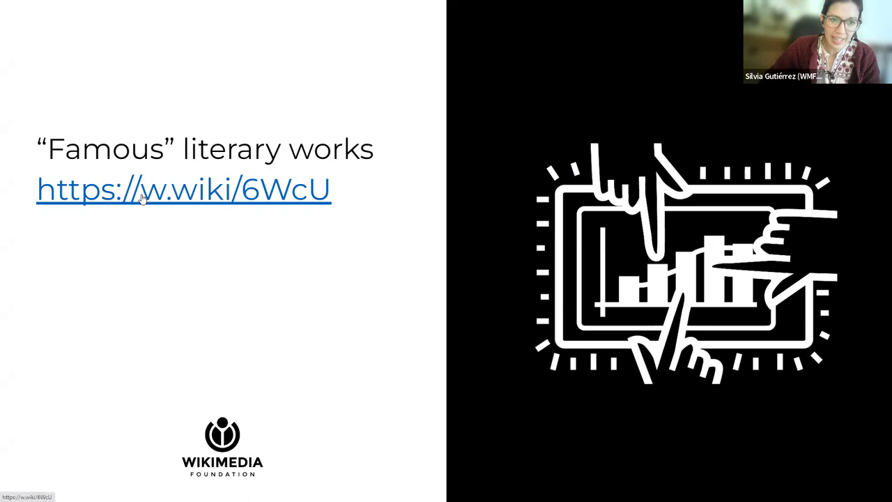
- Leave the slideshow, open the "Famous" literary works query linked as w.wiki/6WcU, and run it, pointing out its title comment
key(Escape)
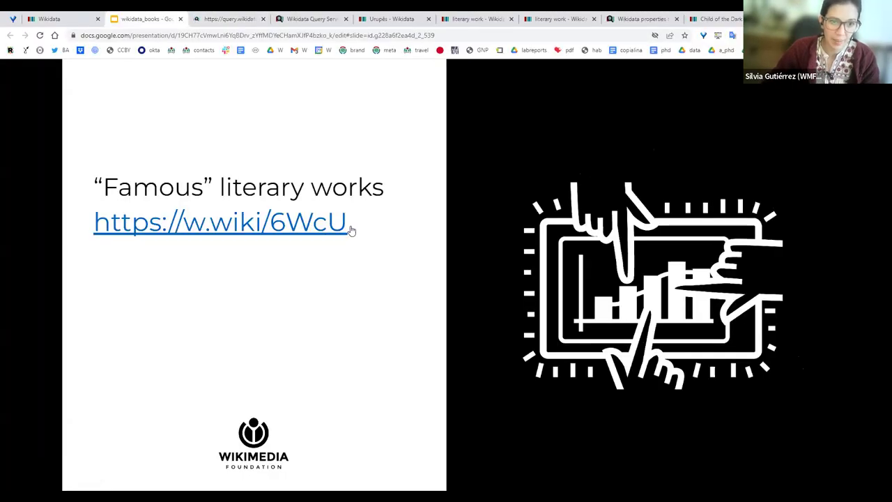
click(243, 16)
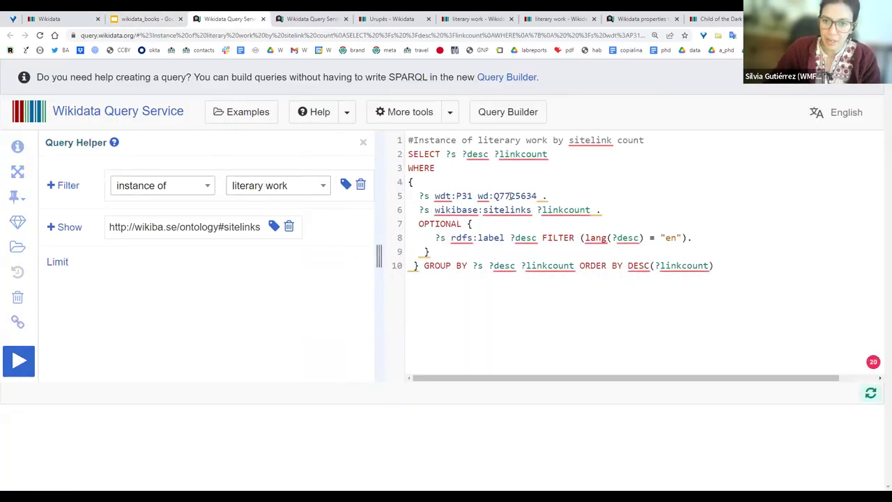
mouse_move(512, 195)
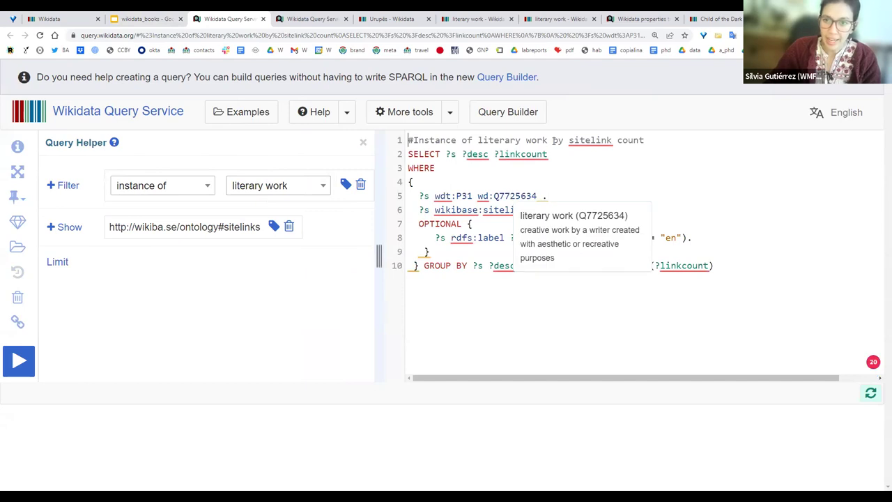
click(19, 360)
click(584, 140)
click(654, 140)
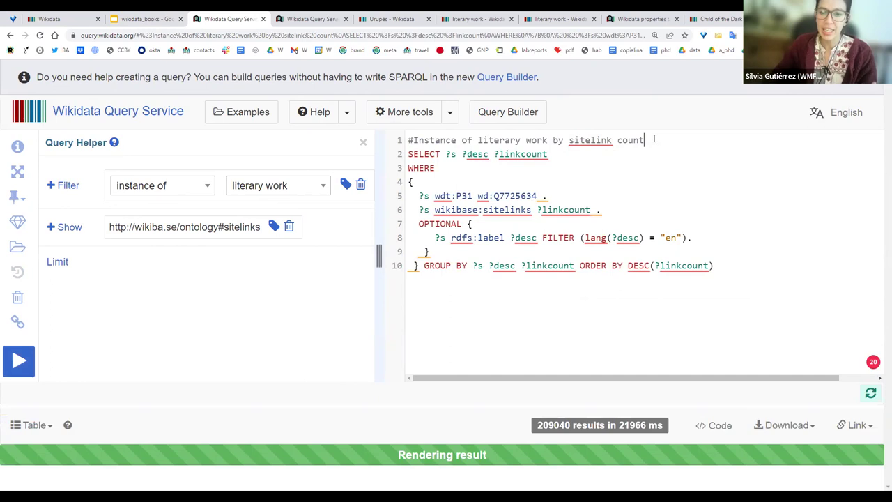
- Look through the ranked literary works and open the Romeo and Juliet item, wd:Q83186, in a separate tab
scroll(619, 352, down, 4)
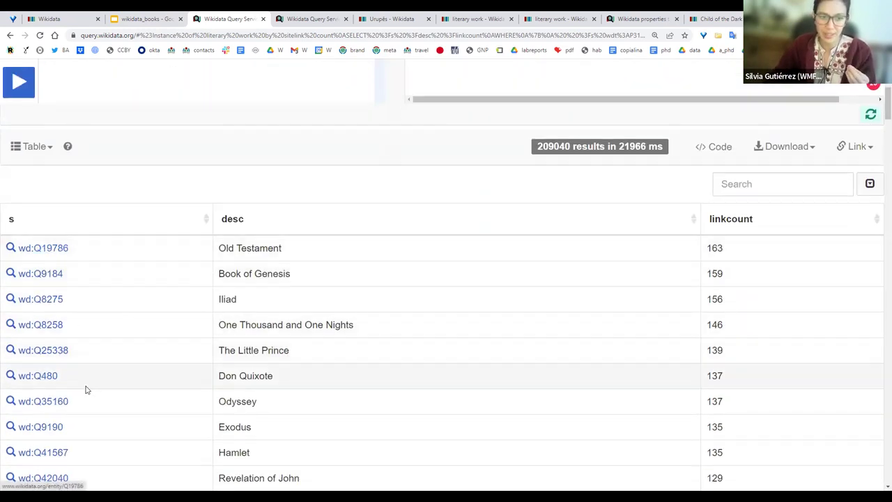
scroll(81, 406, down, 1)
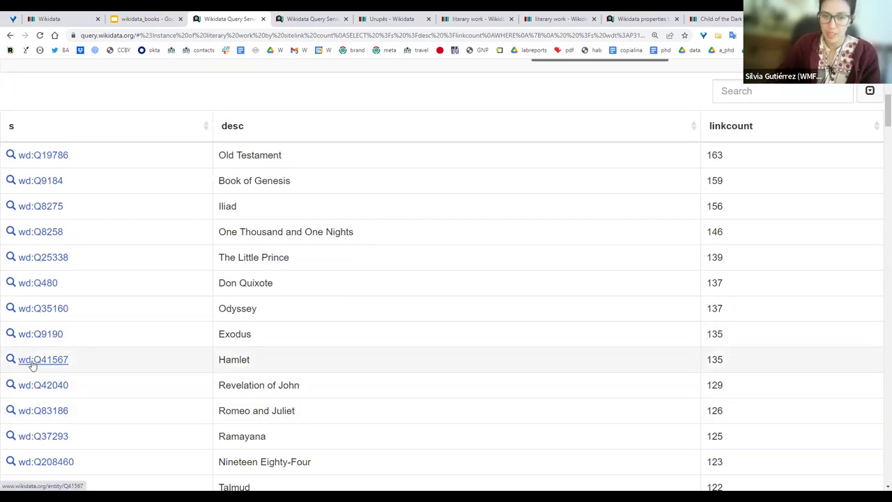
scroll(223, 331, down, 1)
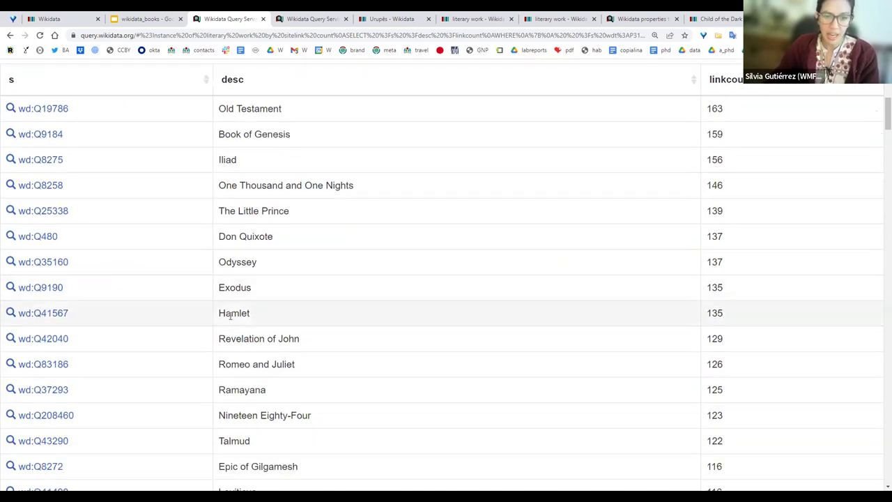
right_click(57, 365)
click(97, 371)
key(ctrl+Tab)
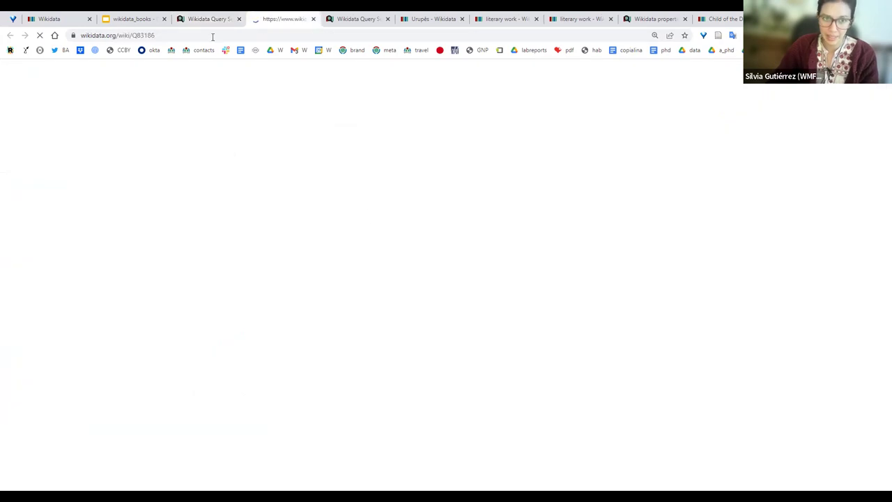
click(212, 18)
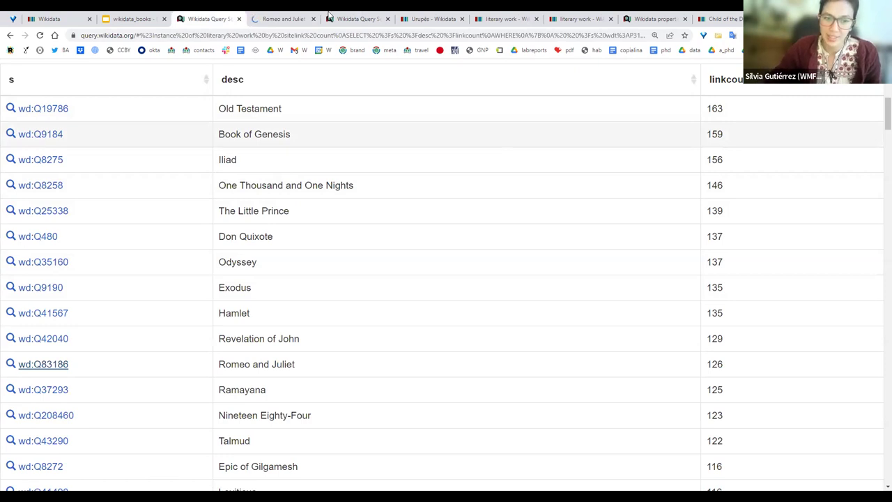
click(285, 19)
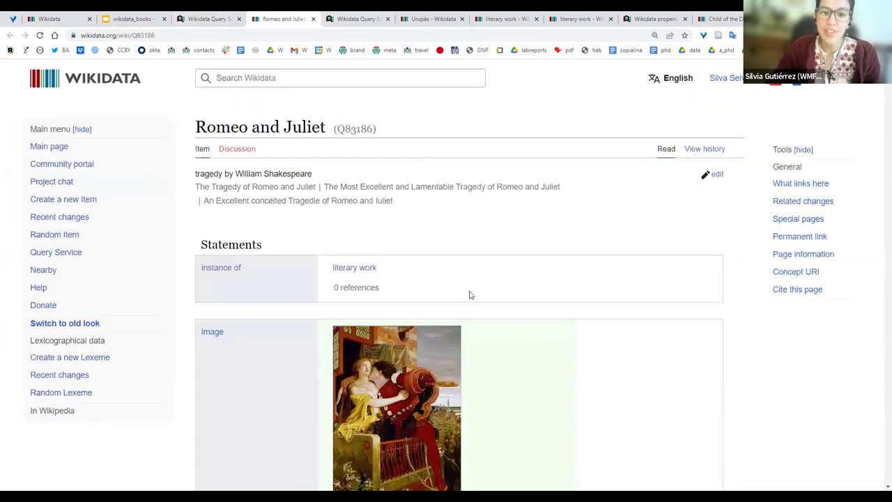
- Examine the Romeo and Juliet item's statements from instance of and image through inception and title to based on
scroll(468, 294, down, 2)
scroll(469, 295, down, 5)
scroll(469, 295, up, 6)
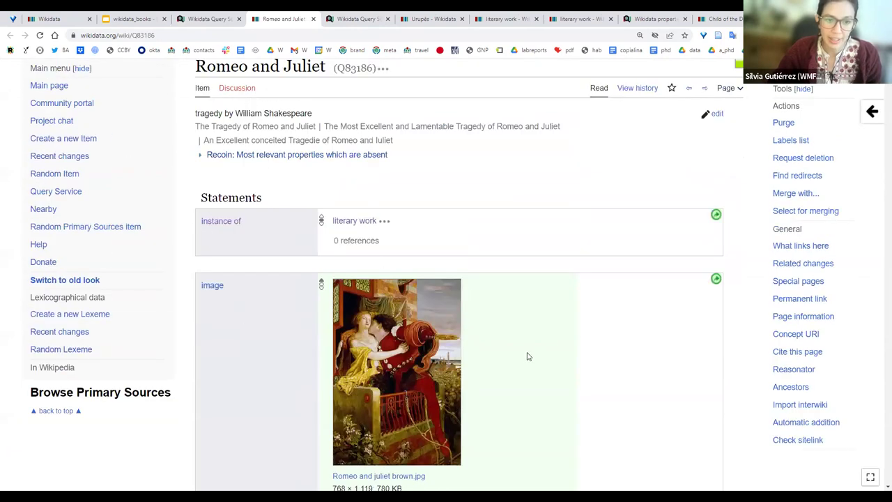
scroll(538, 356, down, 3)
scroll(537, 356, down, 6)
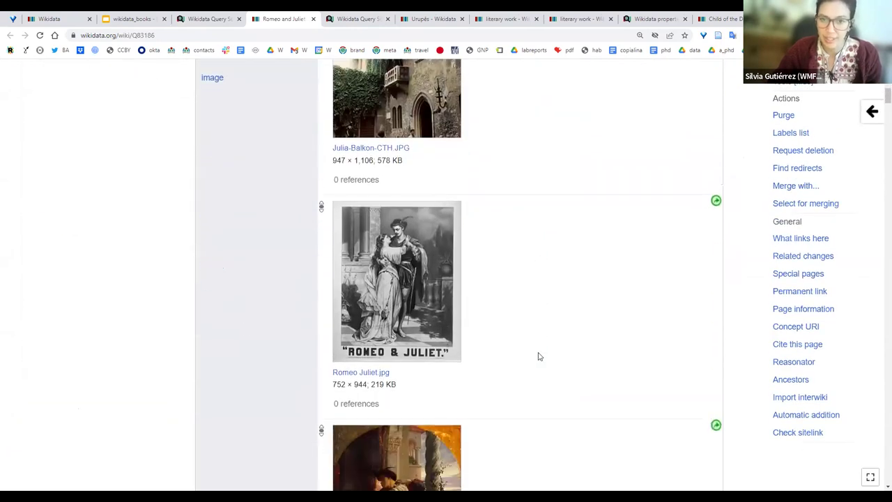
scroll(537, 356, down, 9)
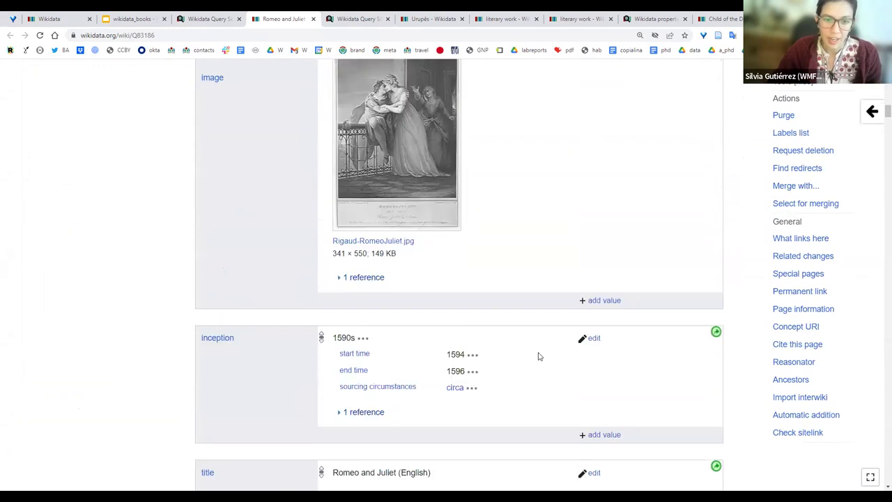
mouse_move(225, 339)
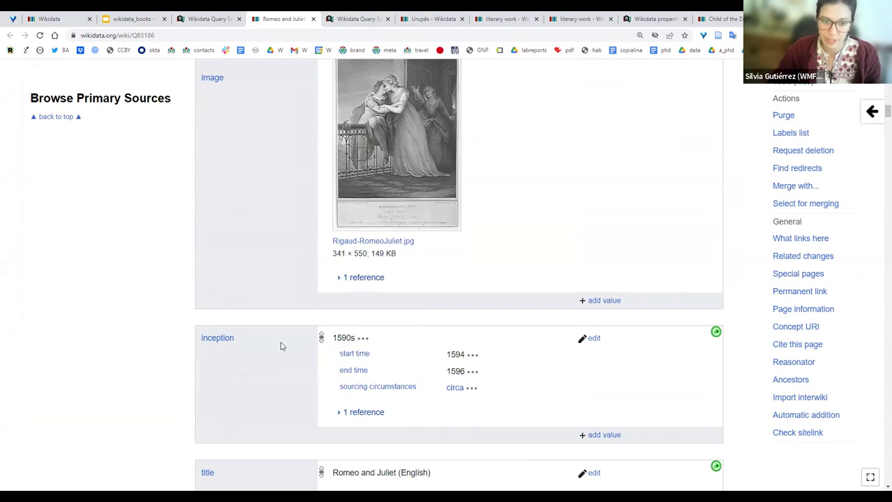
scroll(281, 346, down, 3)
scroll(282, 346, down, 3)
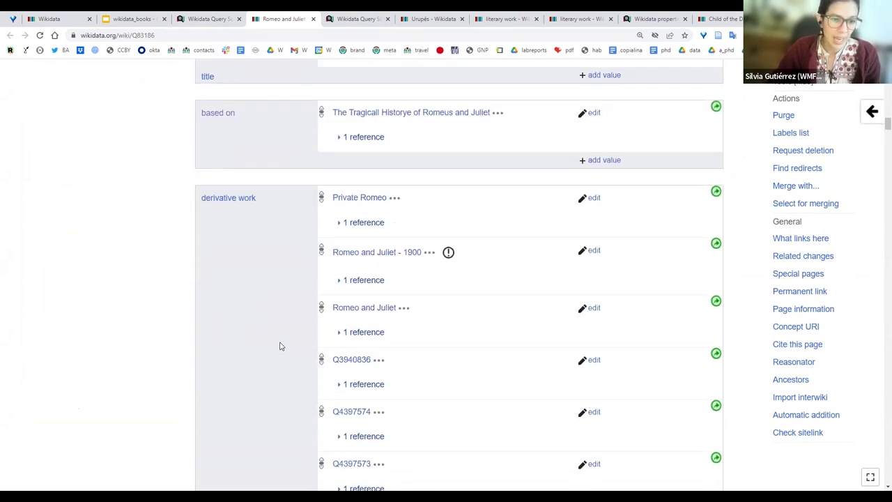
- Review the derivative work statements of Romeo and Juliet and continue to its main subject, form of creative work and genre
mouse_move(209, 175)
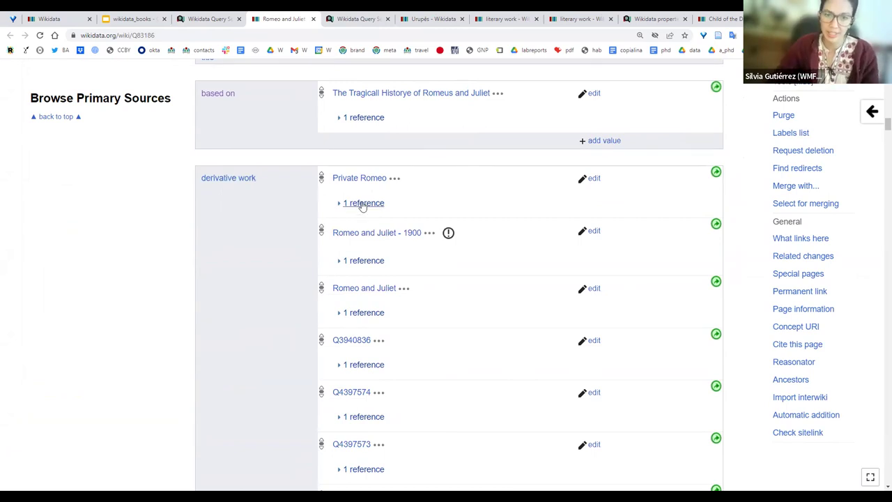
scroll(446, 325, down, 3)
scroll(446, 324, down, 8)
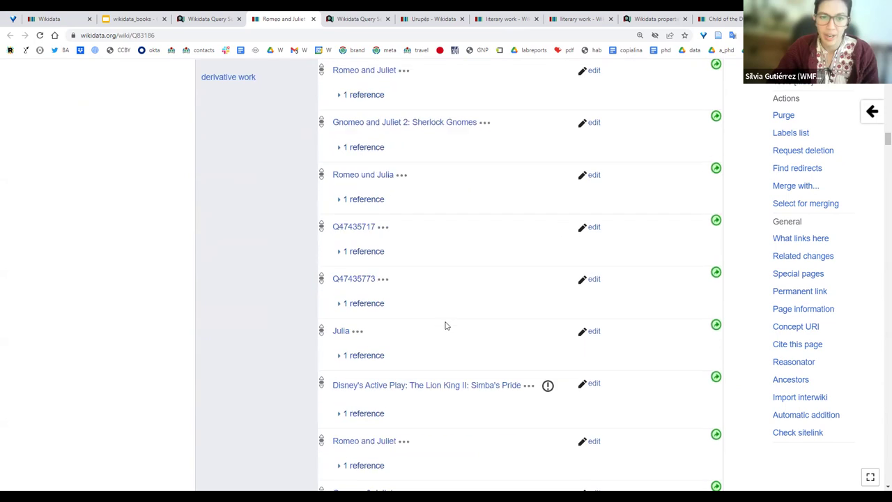
scroll(444, 314, down, 3)
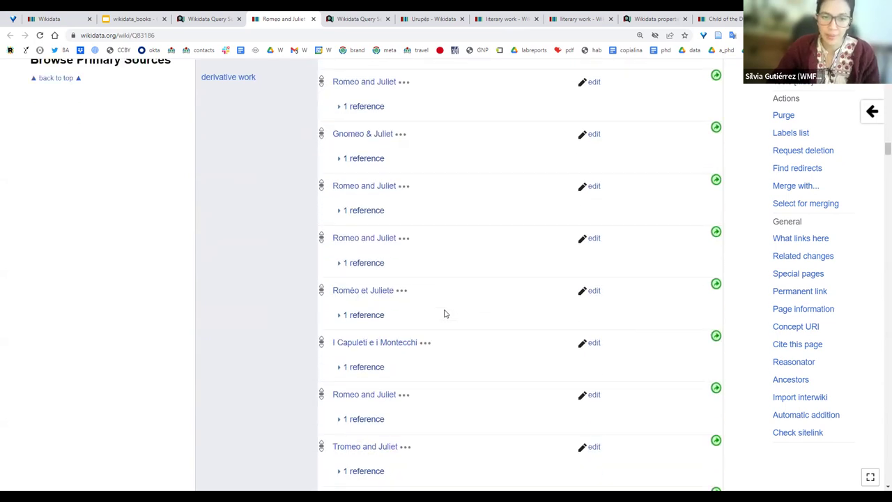
scroll(446, 314, down, 10)
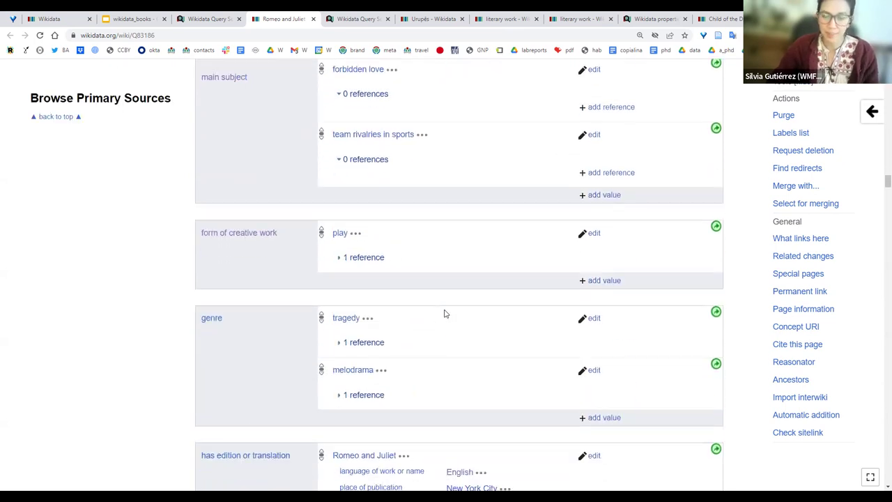
- Return to the query results, point out The Hobbit, and open the Harry Potter and the Philosopher's Stone item in a new tab
click(207, 19)
scroll(458, 378, down, 3)
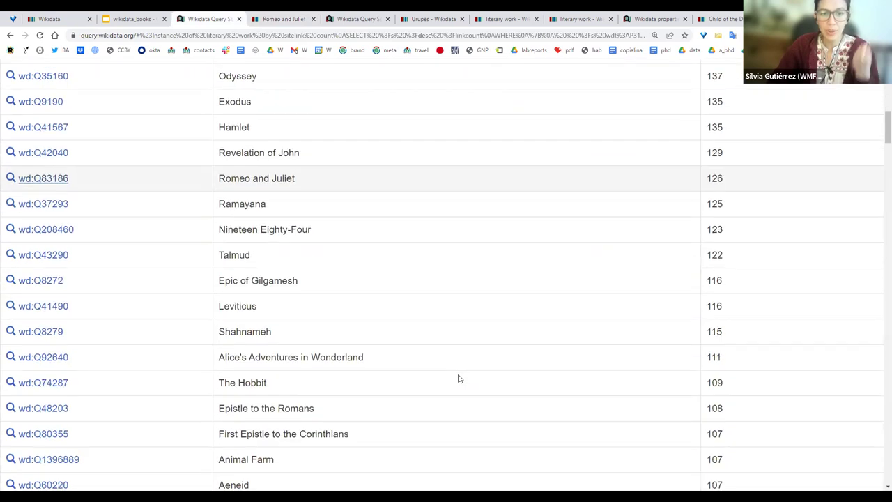
scroll(458, 376, down, 2)
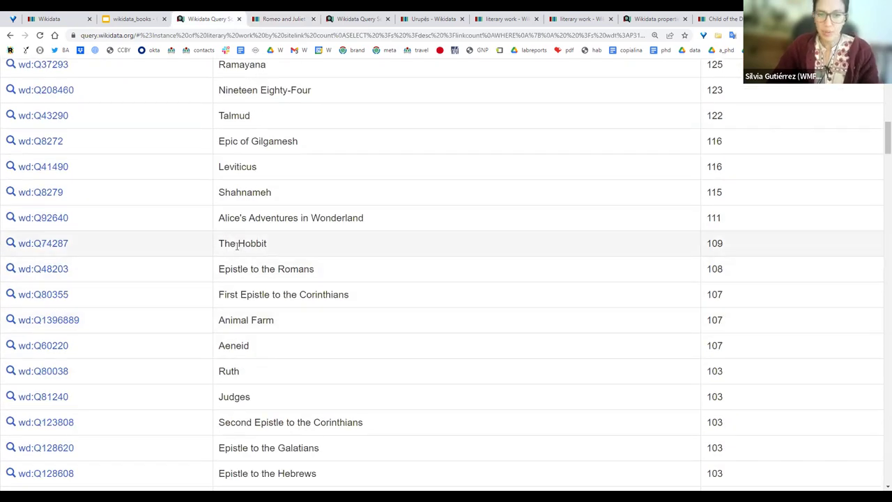
triple_click(237, 244)
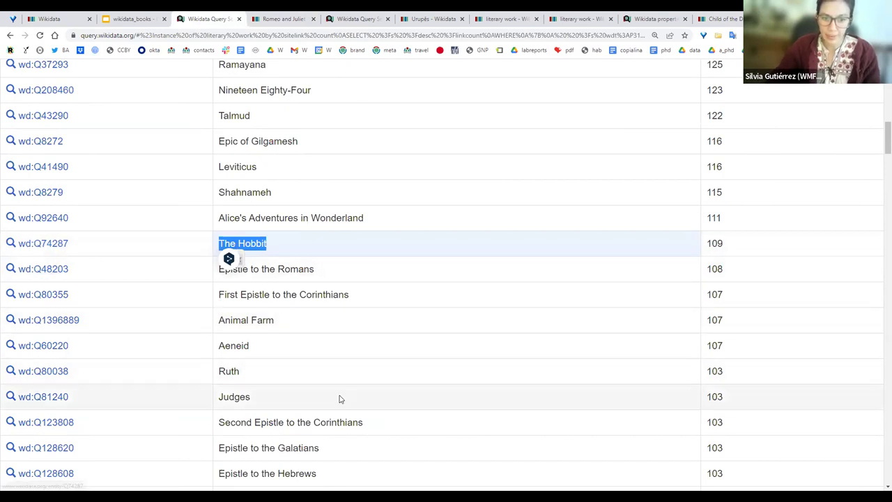
scroll(340, 399, down, 5)
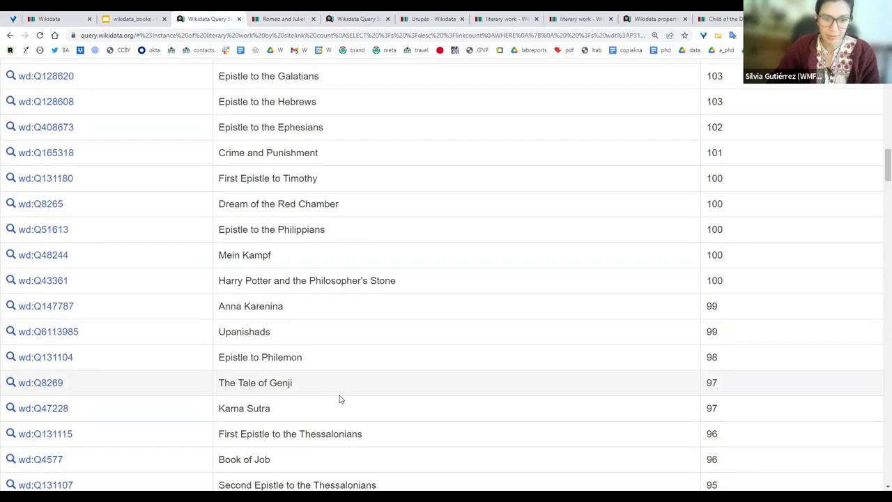
triple_click(335, 279)
drag(43, 280, 320, 18)
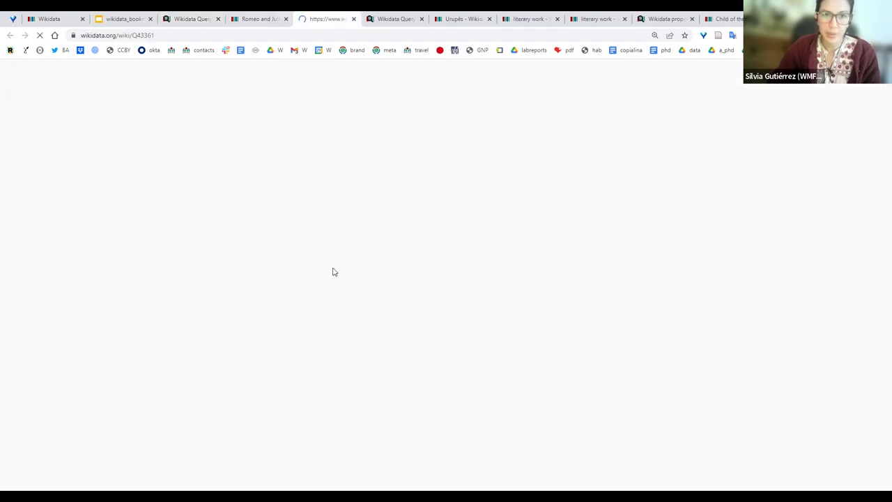
- Examine the Harry Potter item's title, series, main subject and form of creative work, then check its instance of value's description
scroll(333, 272, down, 7)
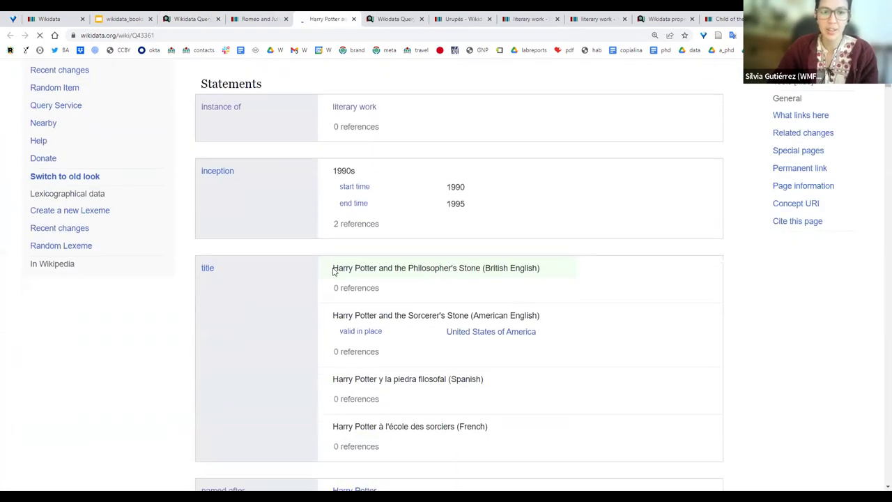
scroll(333, 272, down, 3)
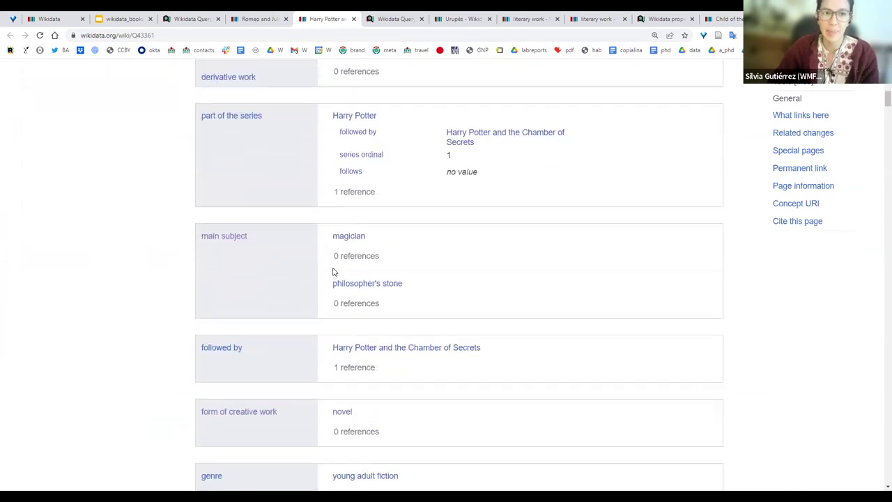
scroll(333, 271, down, 3)
scroll(332, 271, up, 2)
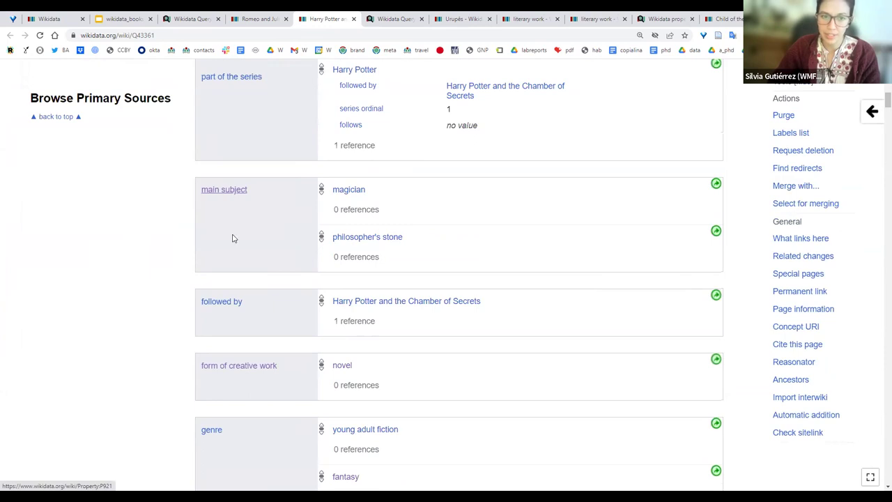
scroll(225, 280, down, 1)
scroll(225, 281, down, 3)
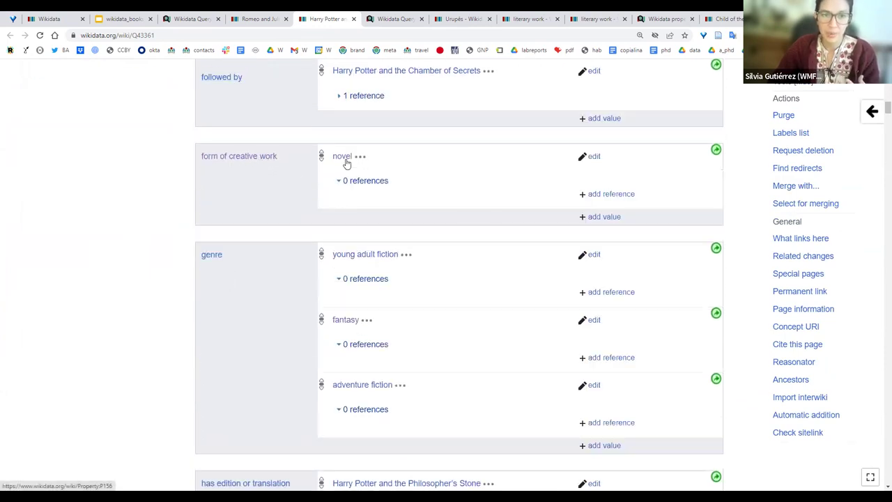
scroll(364, 167, up, 5)
scroll(365, 167, up, 10)
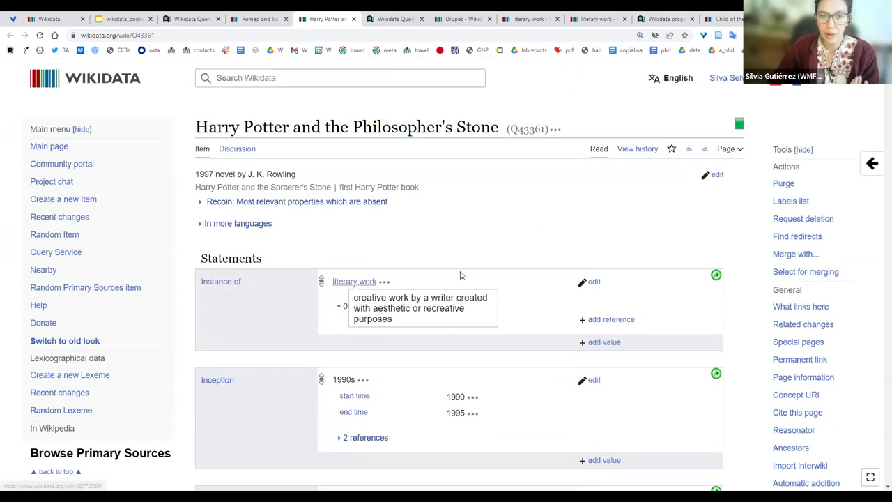
- Compare the Harry Potter item's form of creative work statement with its genre values
scroll(460, 275, down, 10)
scroll(299, 364, down, 5)
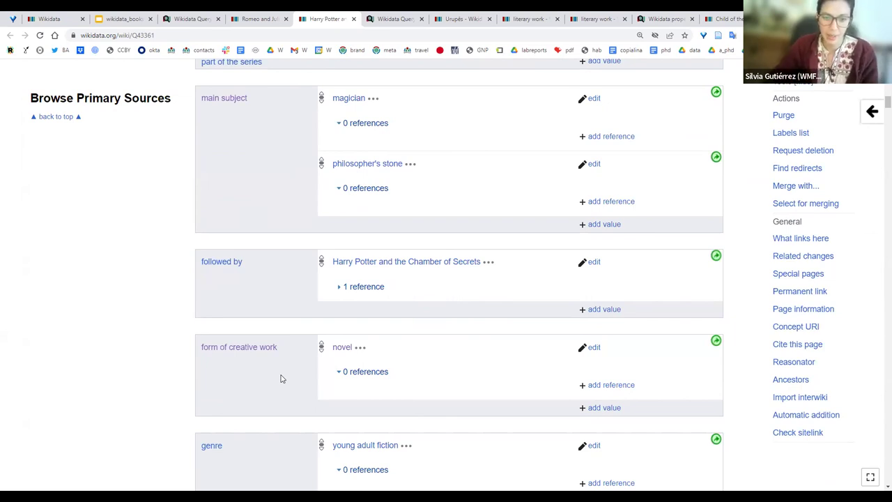
scroll(281, 377, down, 3)
scroll(281, 377, up, 2)
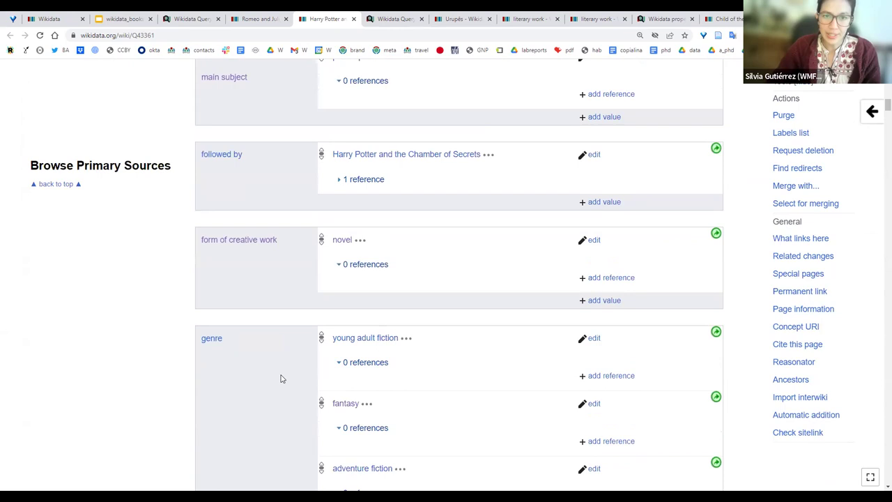
scroll(420, 342, down, 1)
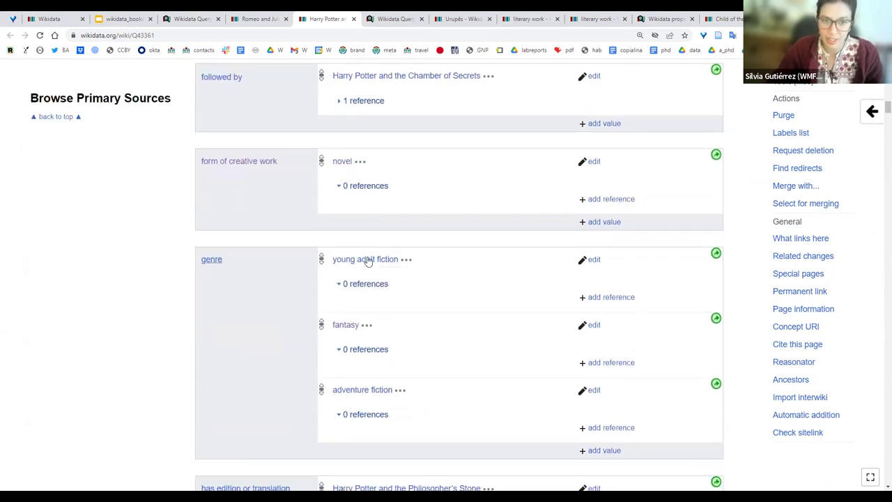
mouse_move(368, 260)
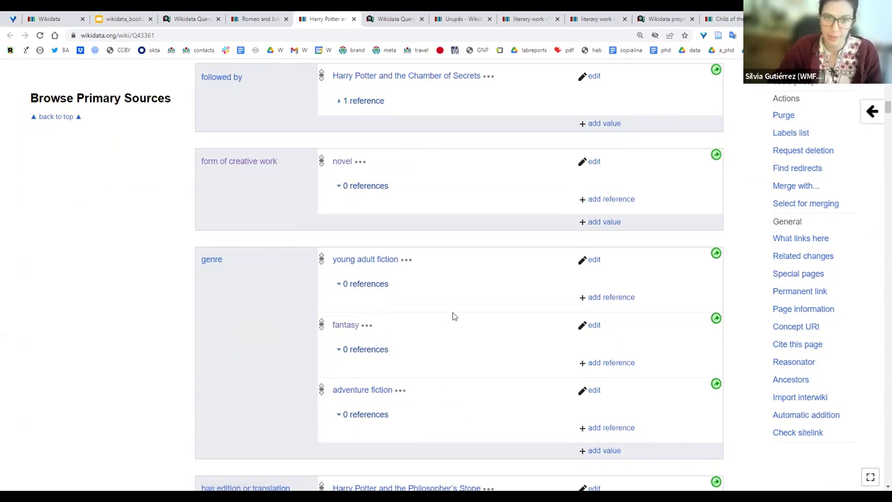
- Inspect the references behind the followed by and part of the series statements, collapsing the series reference after reading it
scroll(452, 317, up, 2)
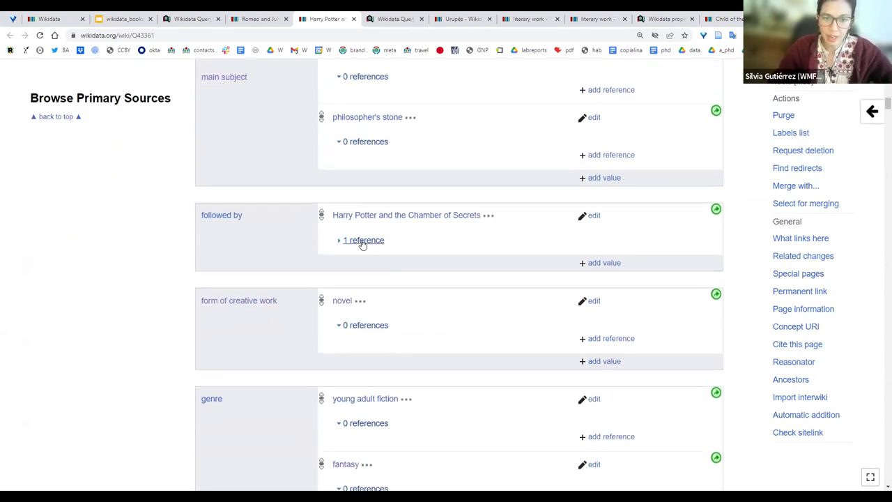
click(361, 241)
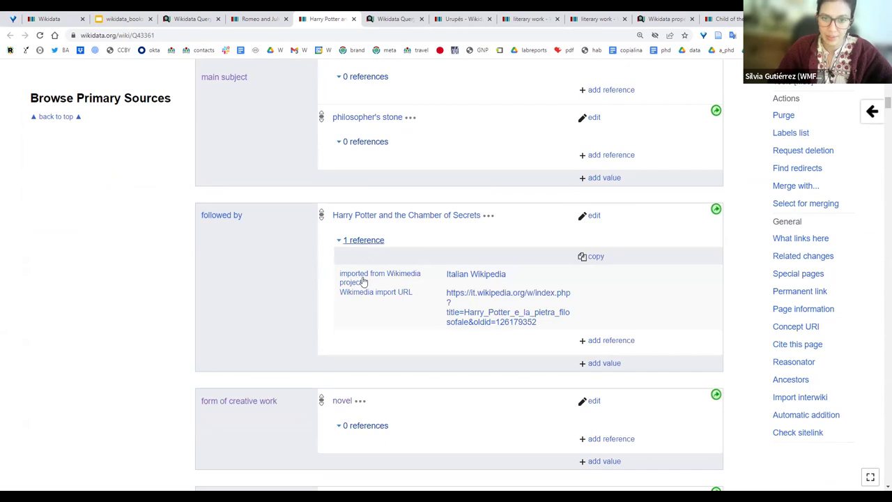
scroll(454, 258, up, 3)
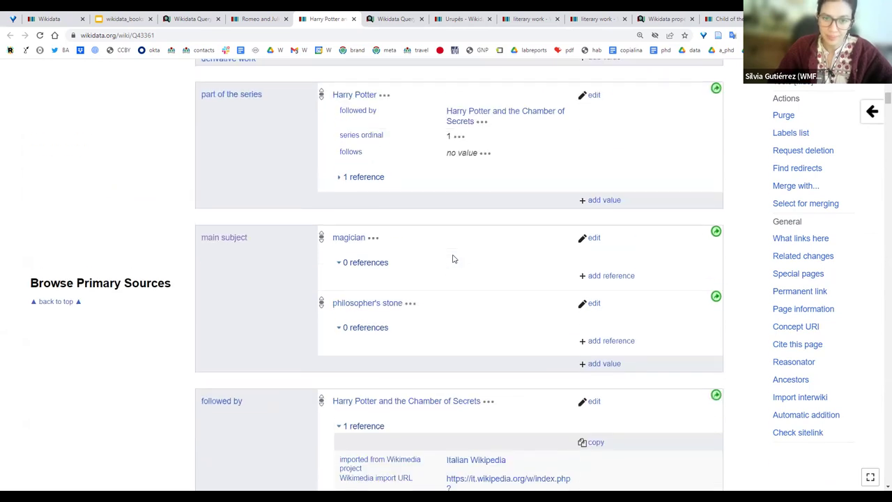
scroll(453, 259, up, 1)
scroll(273, 114, up, 1)
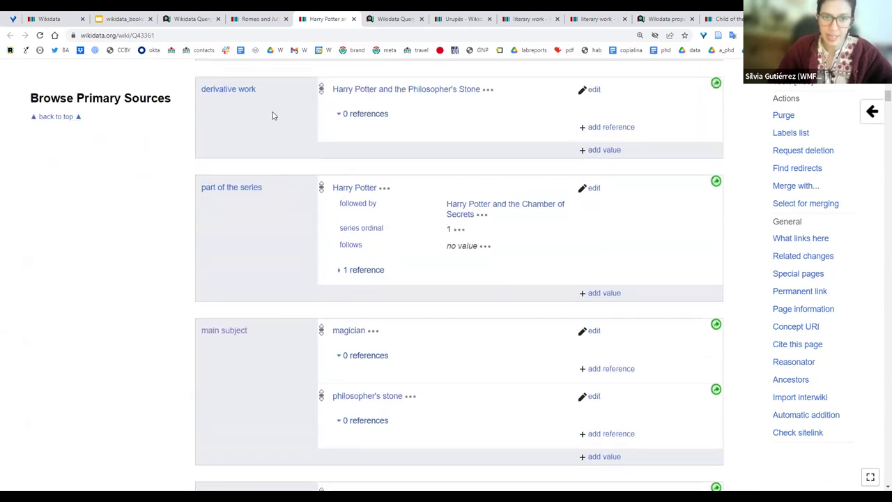
click(370, 276)
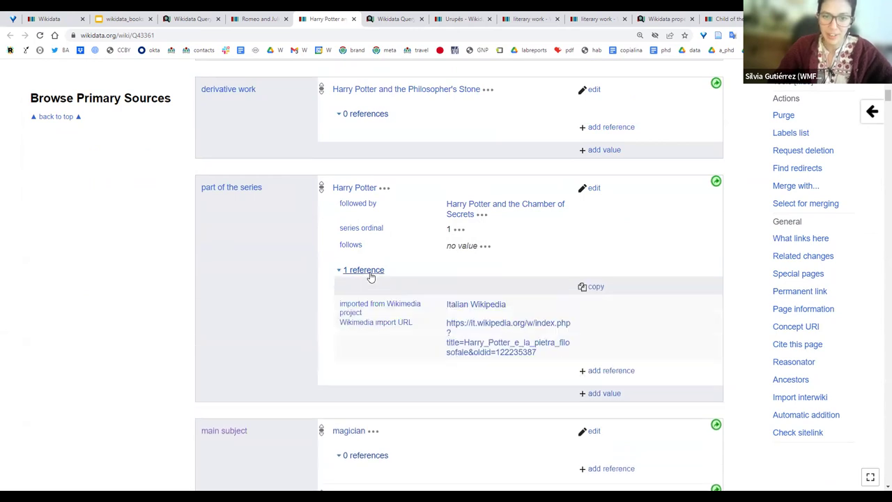
click(370, 277)
scroll(370, 277, up, 1)
scroll(370, 276, up, 2)
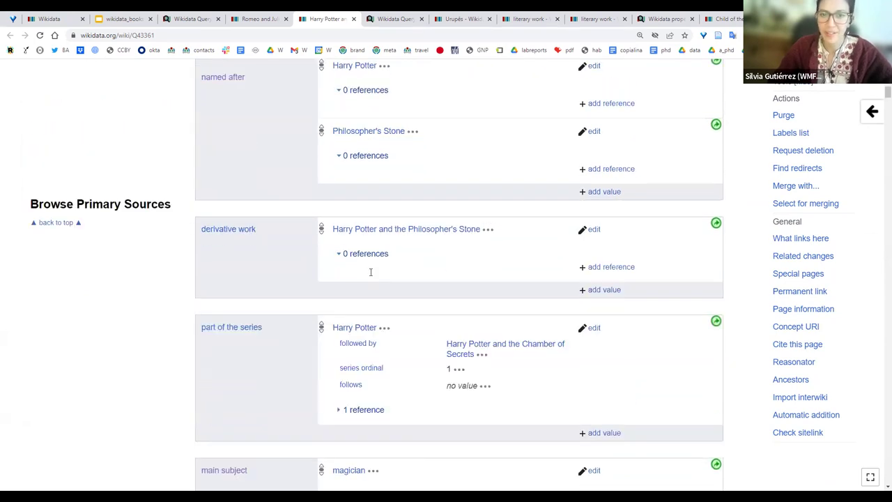
- Expand the references of the Harry Potter item's inception statement and review them against the item's heading and description
scroll(370, 274, up, 10)
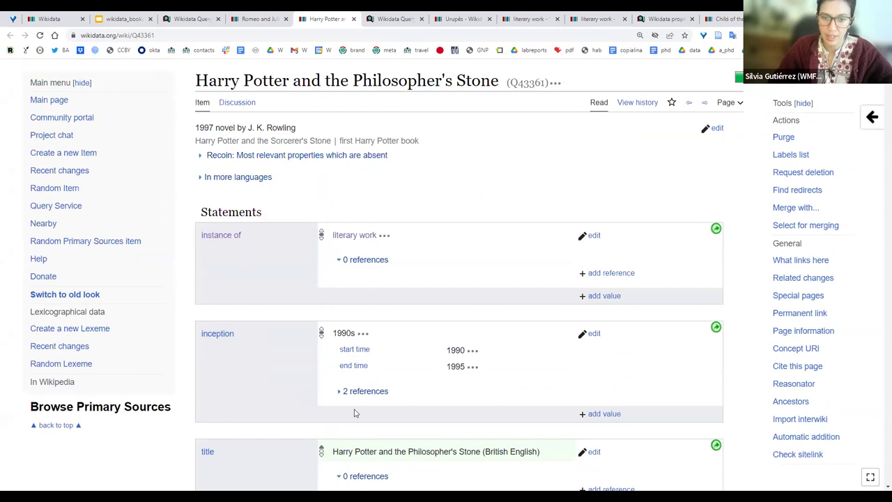
click(358, 391)
scroll(367, 356, down, 3)
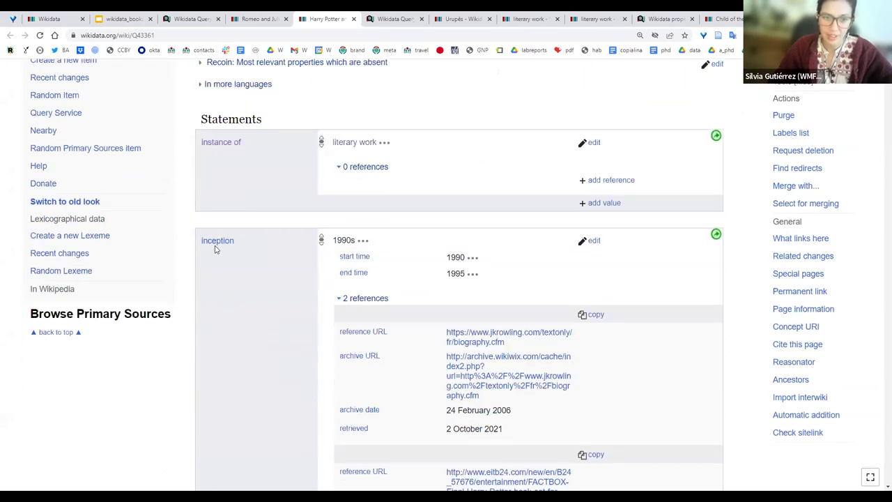
scroll(276, 291, up, 4)
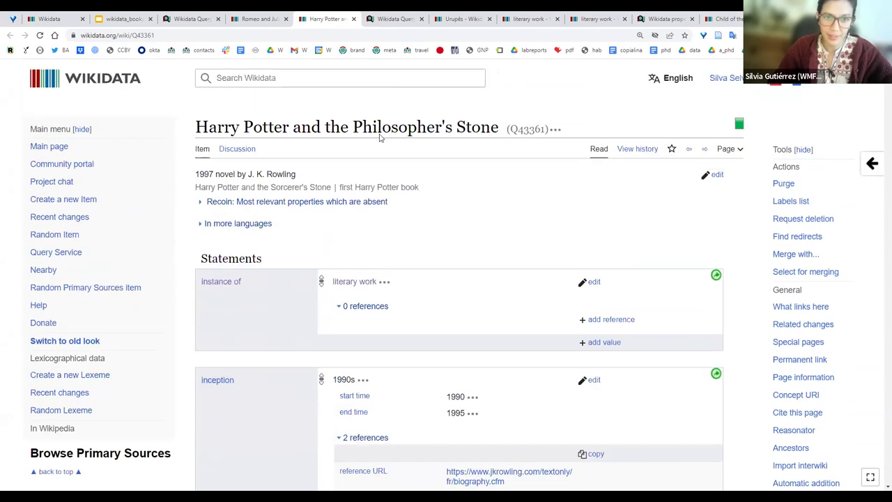
scroll(357, 379, down, 3)
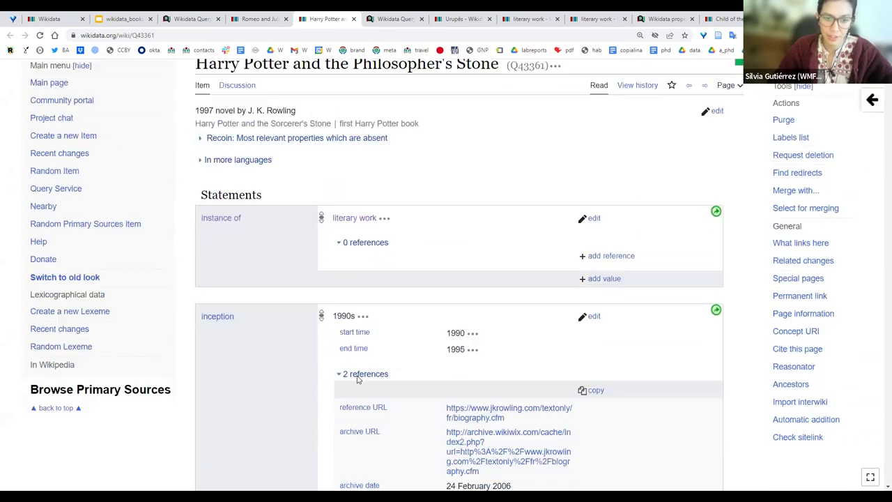
scroll(357, 379, up, 3)
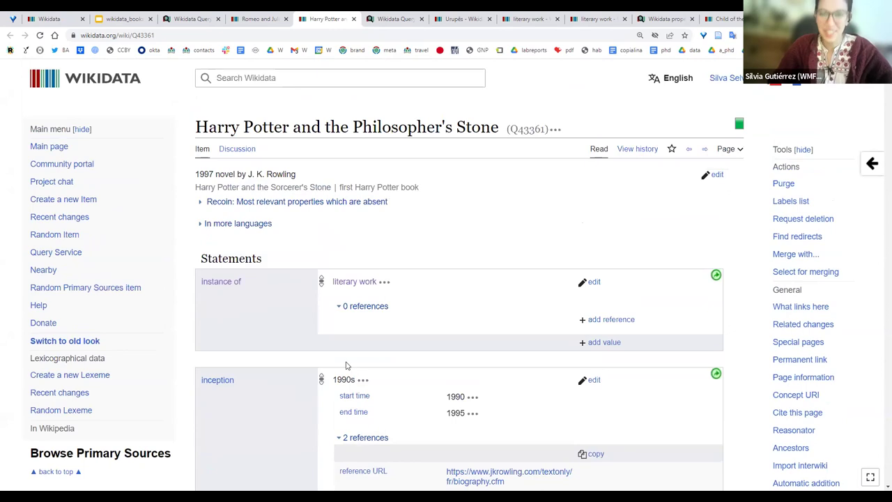
- Check the description of the inception property, then read through the reference and archive URLs supporting its 1990s value
triple_click(232, 387)
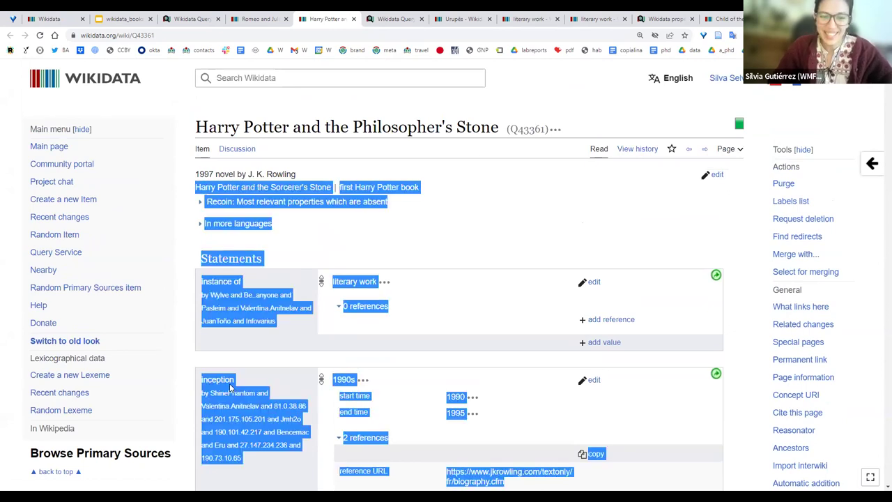
click(274, 376)
scroll(146, 295, down, 2)
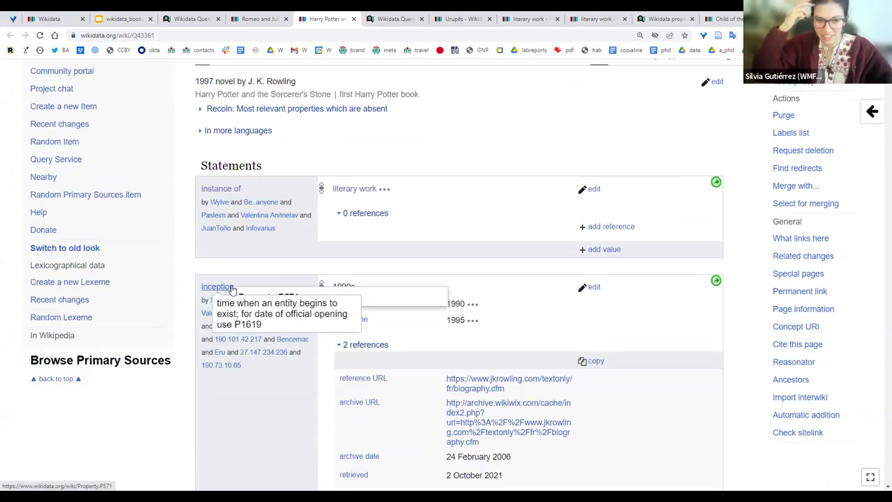
mouse_move(232, 287)
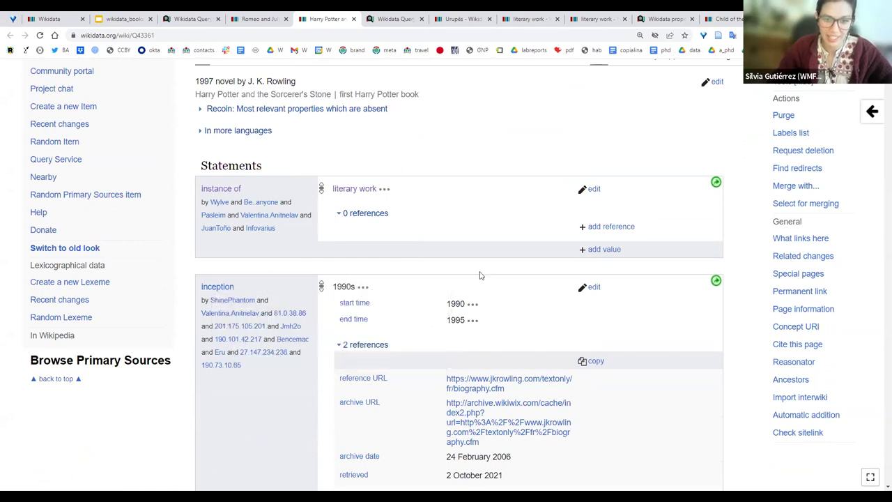
scroll(453, 414, down, 2)
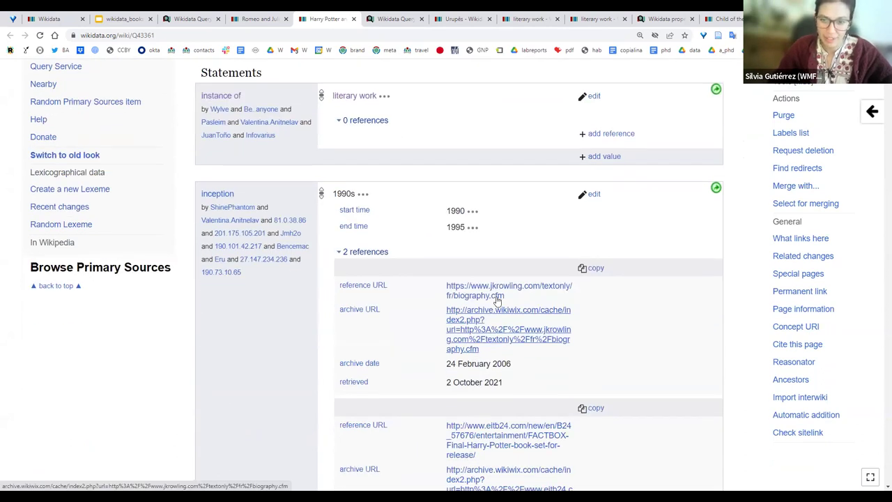
scroll(546, 410, down, 4)
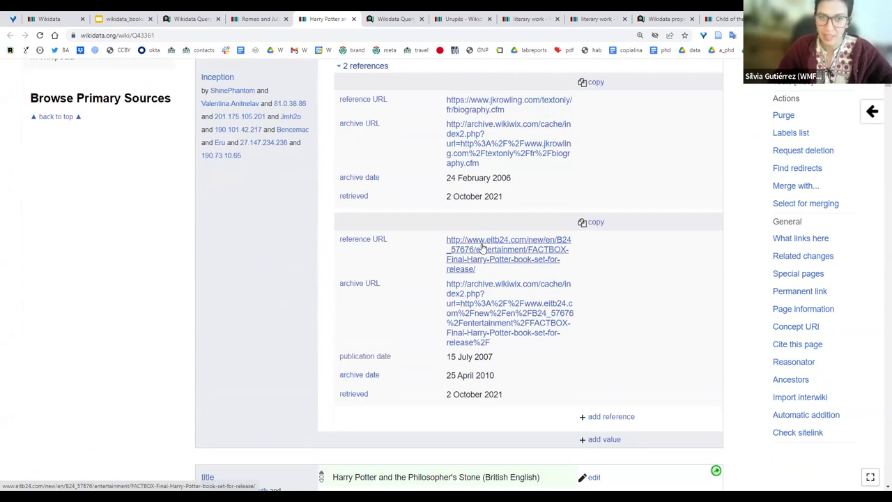
- Switch to the wikidata_books slides and open the w.wiki/6WcL query link from slide 26, "Books with a Gutenberg ID written by women"
click(176, 21)
click(126, 21)
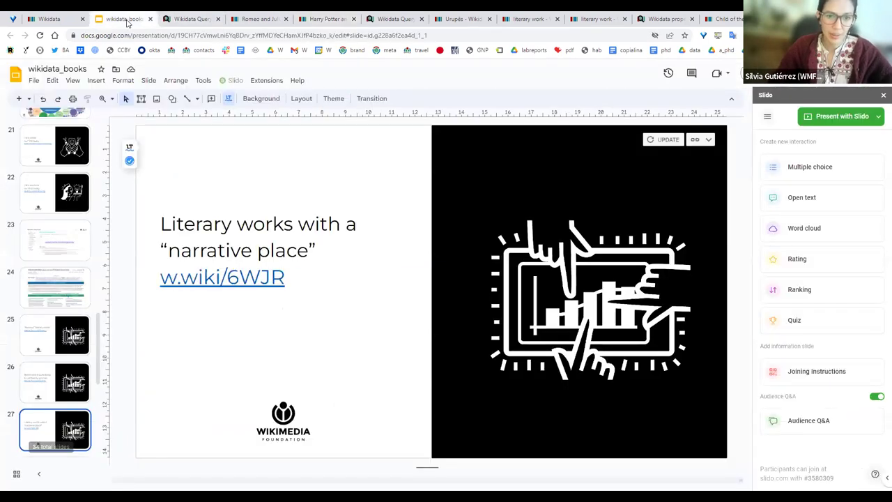
click(49, 334)
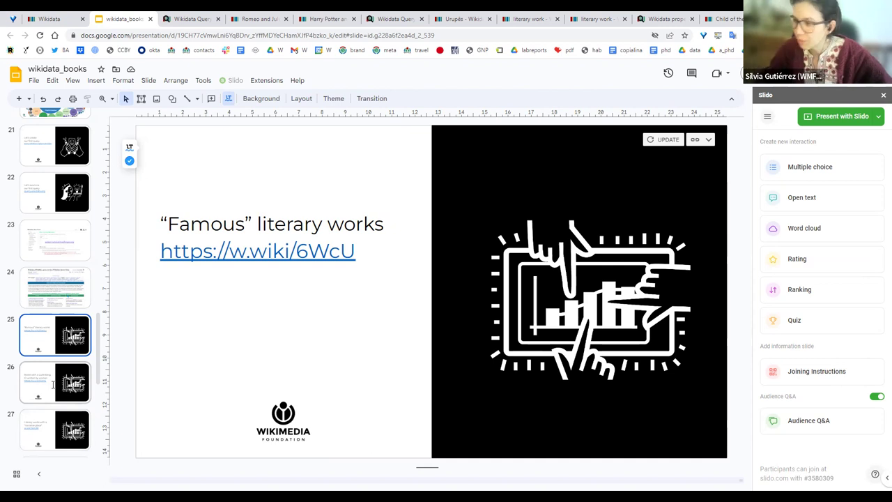
click(31, 392)
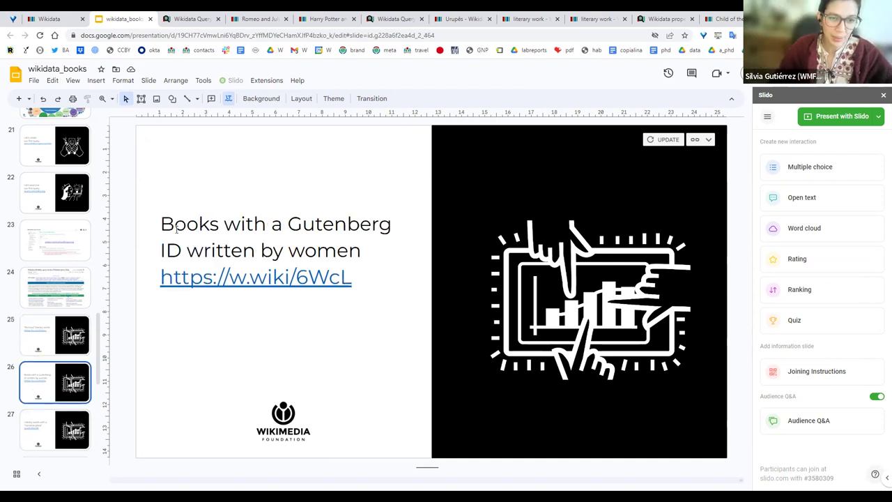
drag(221, 224, 359, 251)
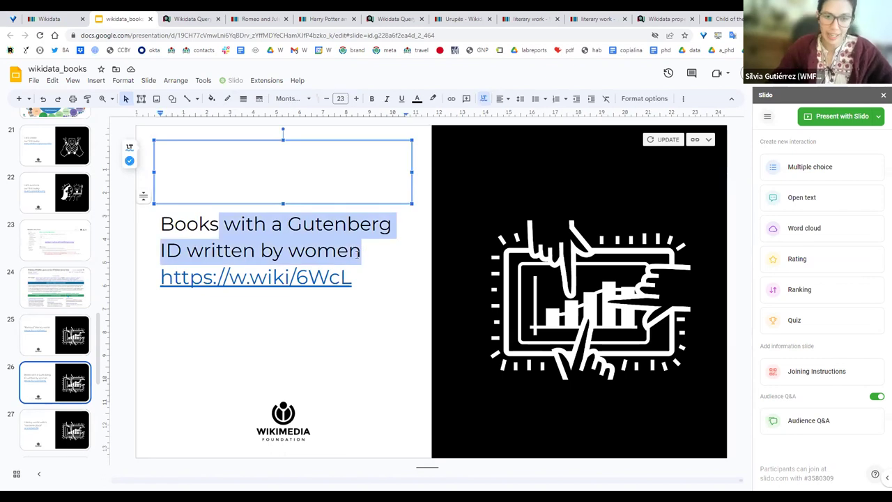
click(360, 280)
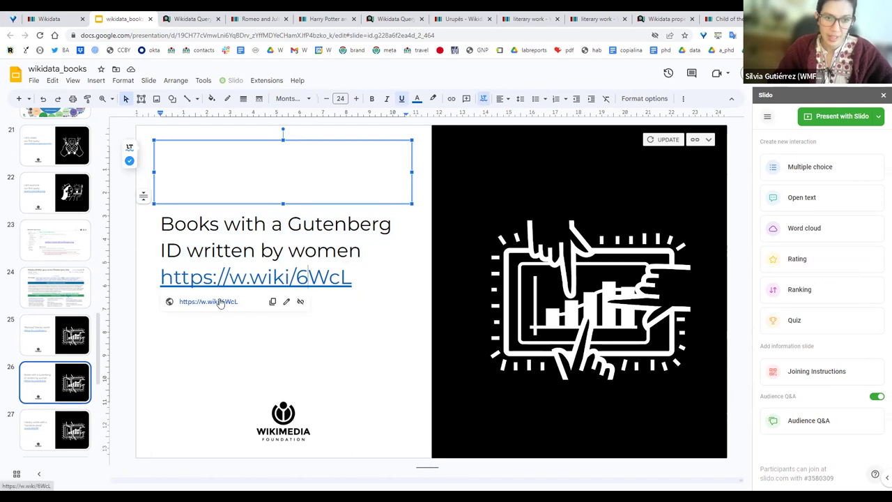
click(215, 303)
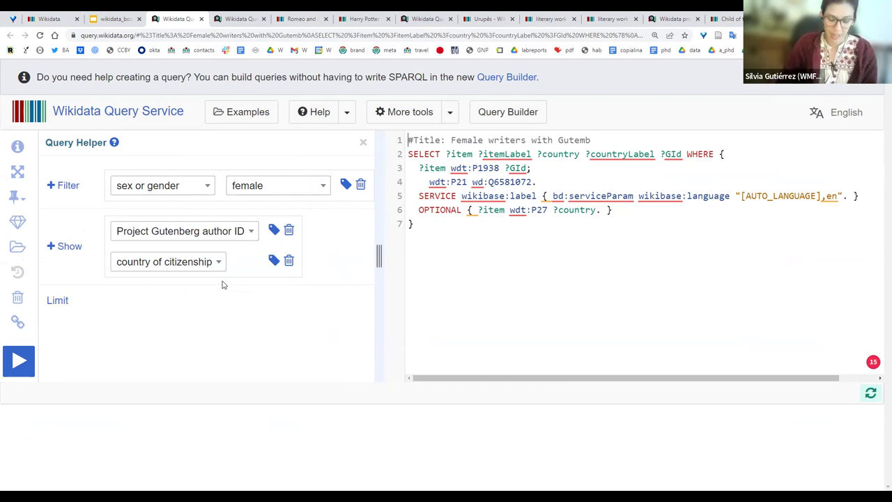
- Load the Project Gutenberg website, gutenberg.org, in the browser tab holding the literary work results
click(241, 19)
click(241, 35)
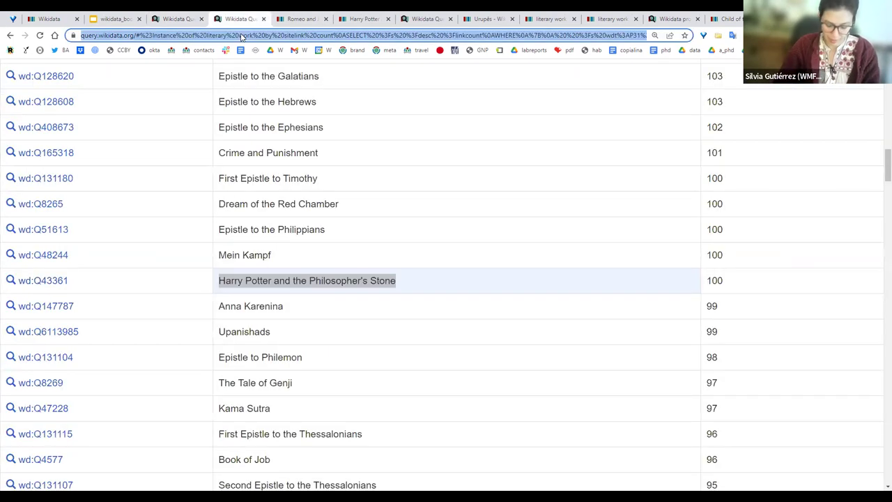
text(guten)
key(Return)
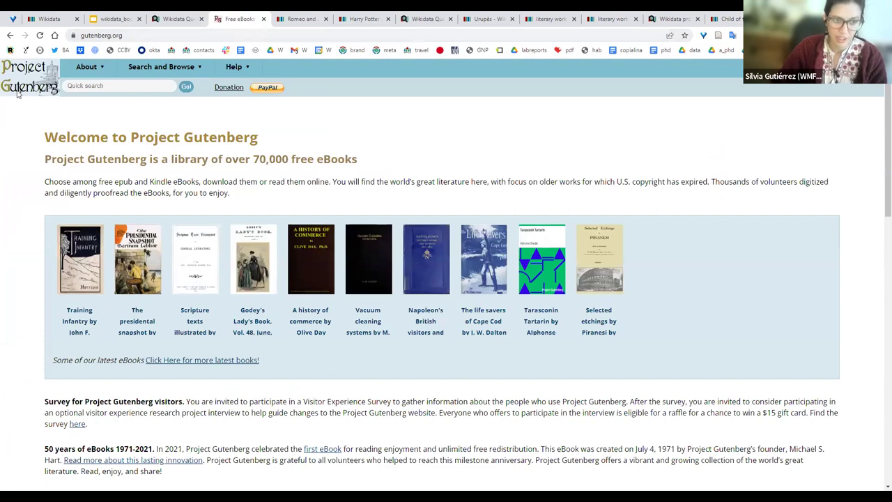
- Look over the Project Gutenberg homepage, including its quick search, latest eBooks and introductory notes
scroll(700, 202, down, 3)
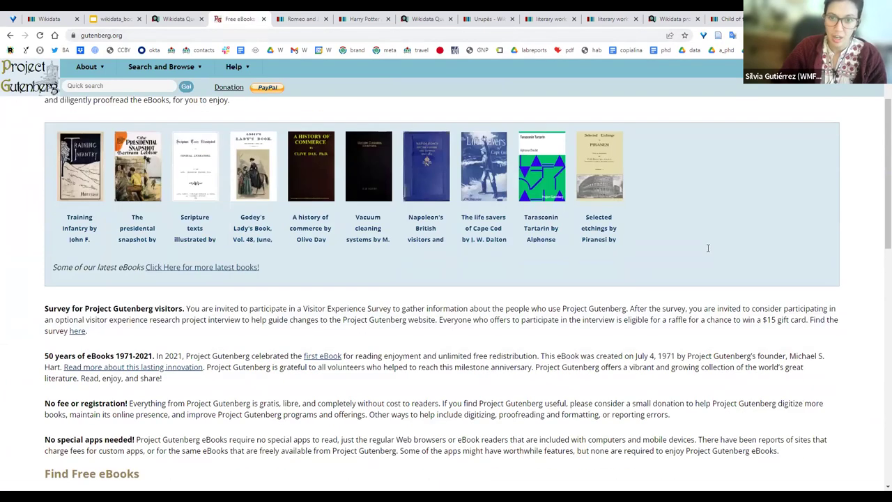
scroll(291, 184, up, 3)
click(126, 85)
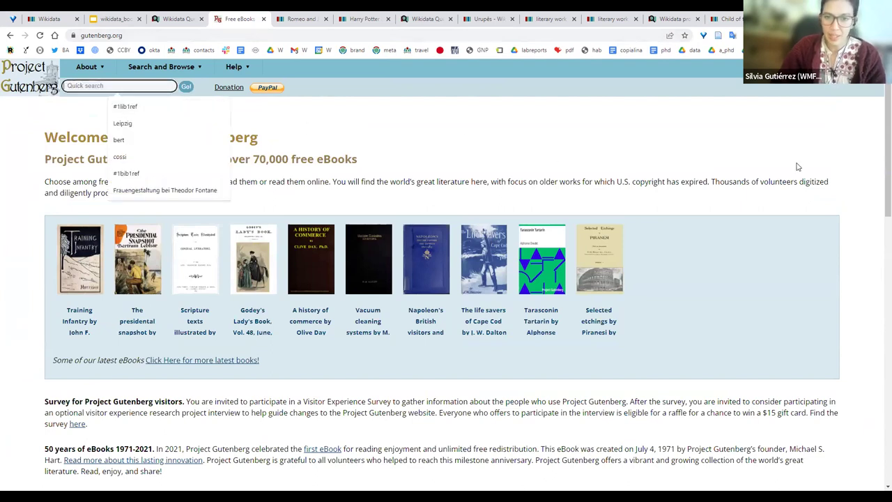
click(771, 301)
scroll(771, 301, down, 2)
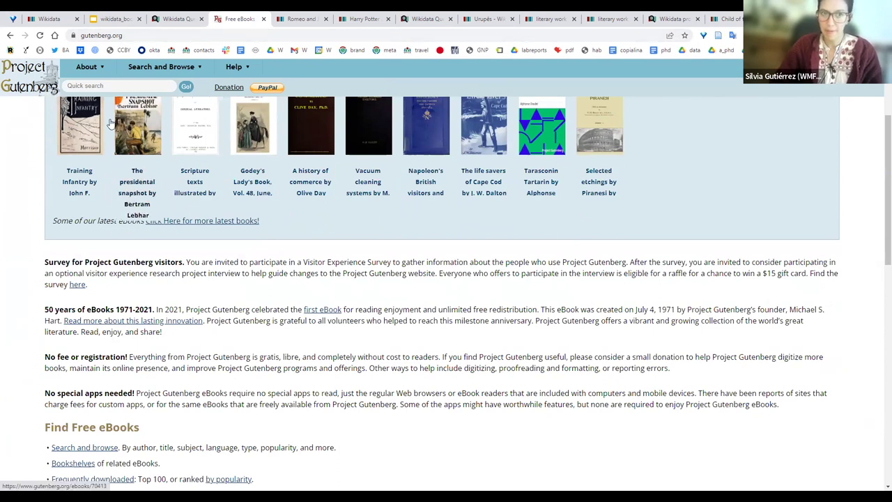
- Return to the "Female writers with Gutemb" query and inspect the meaning of P1938, P21 and Q6581072 in its conditions
click(174, 19)
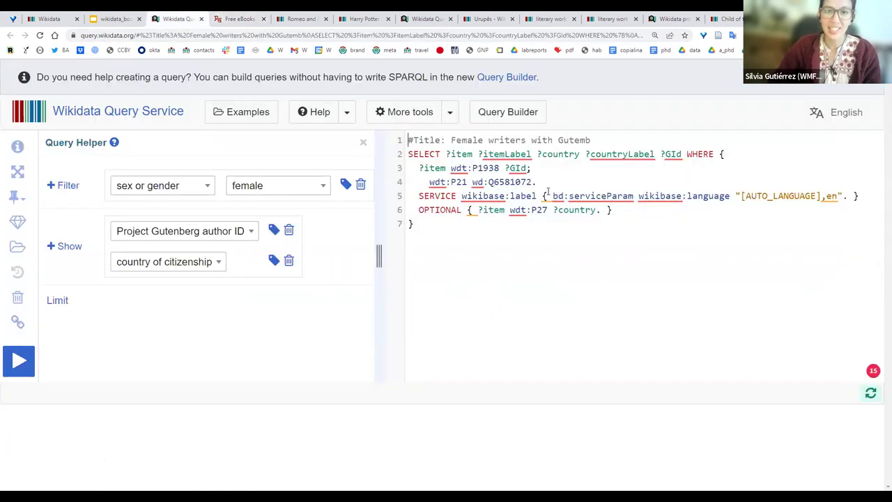
click(237, 21)
click(185, 17)
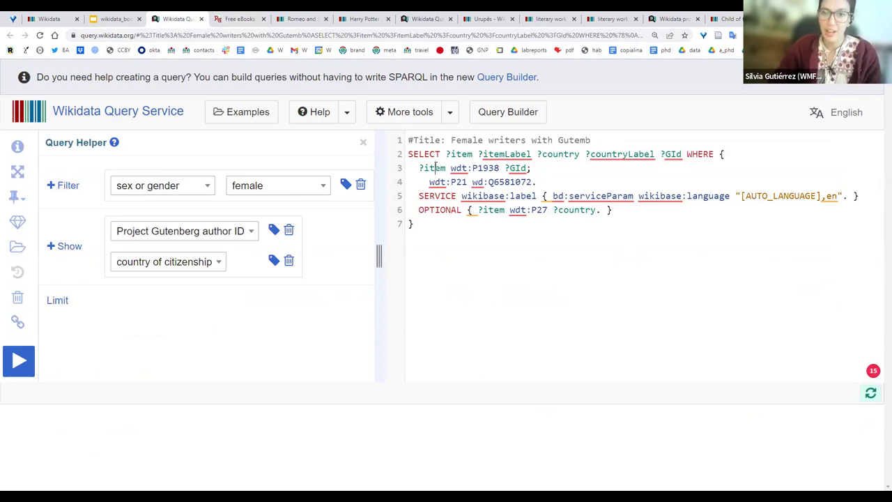
mouse_move(491, 168)
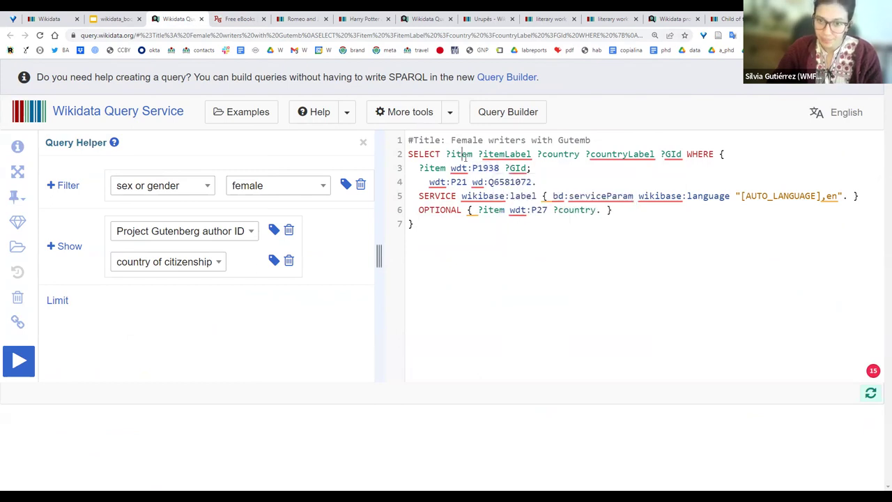
click(445, 181)
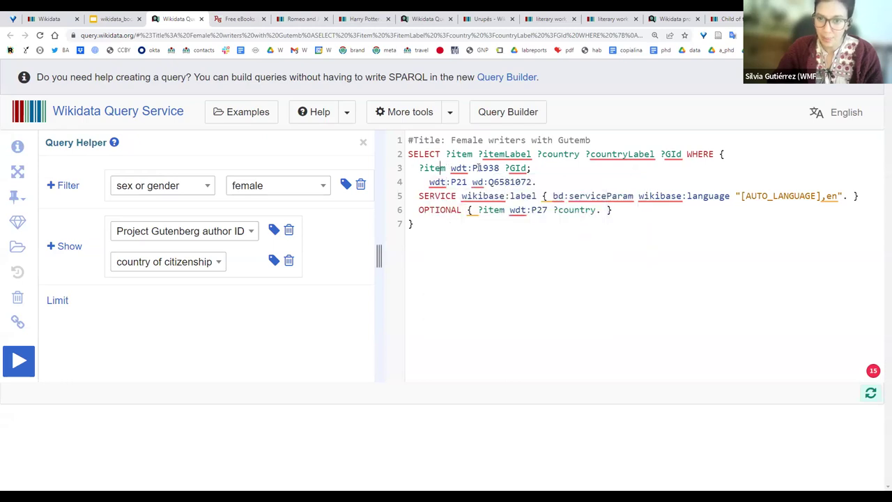
mouse_move(479, 172)
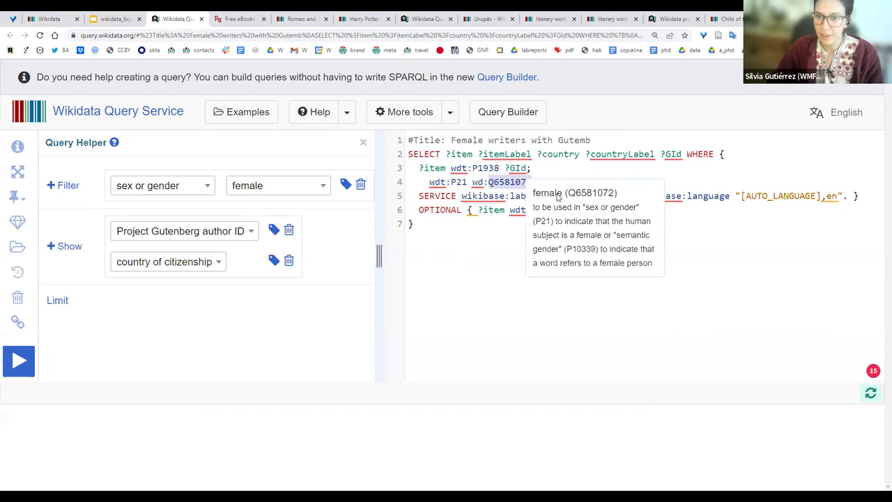
mouse_move(457, 182)
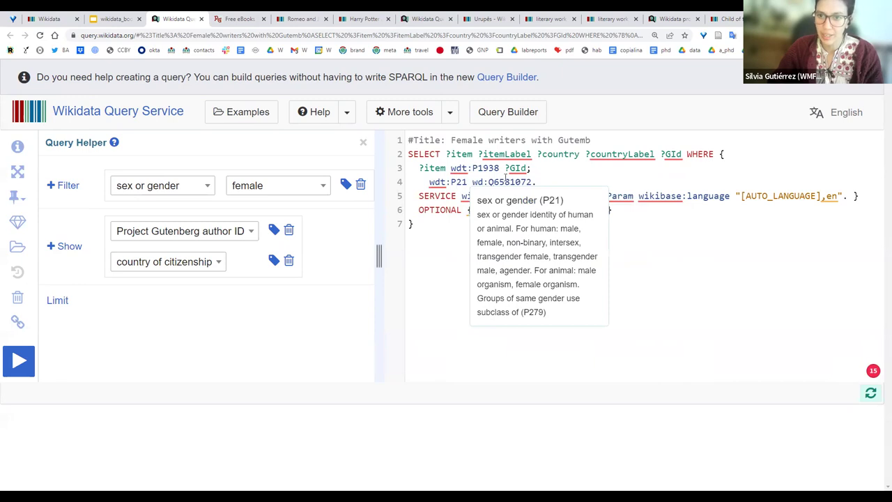
click(506, 179)
- Run the female writers query and highlight its OPTIONAL country of citizenship line, P27
click(18, 360)
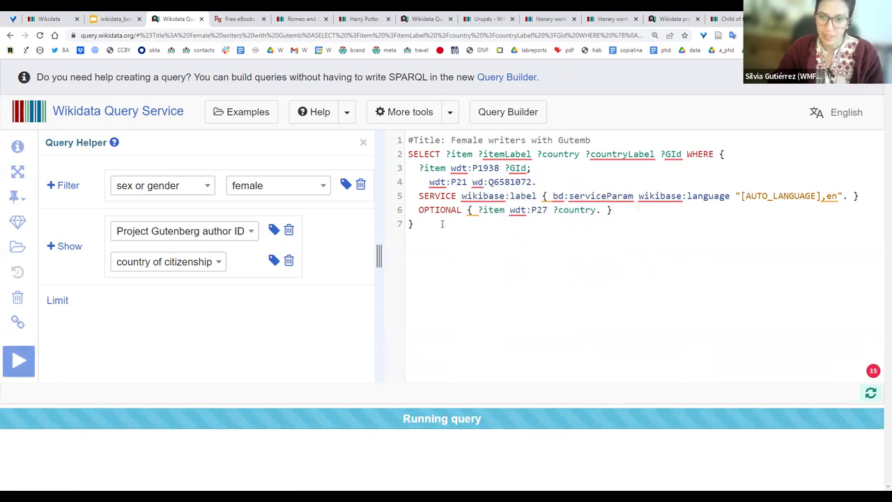
click(418, 209)
drag(418, 209, 552, 209)
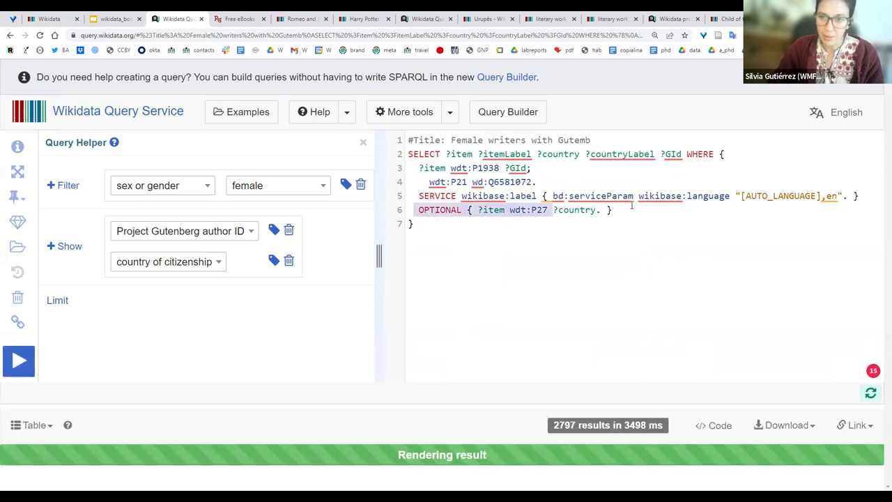
click(401, 211)
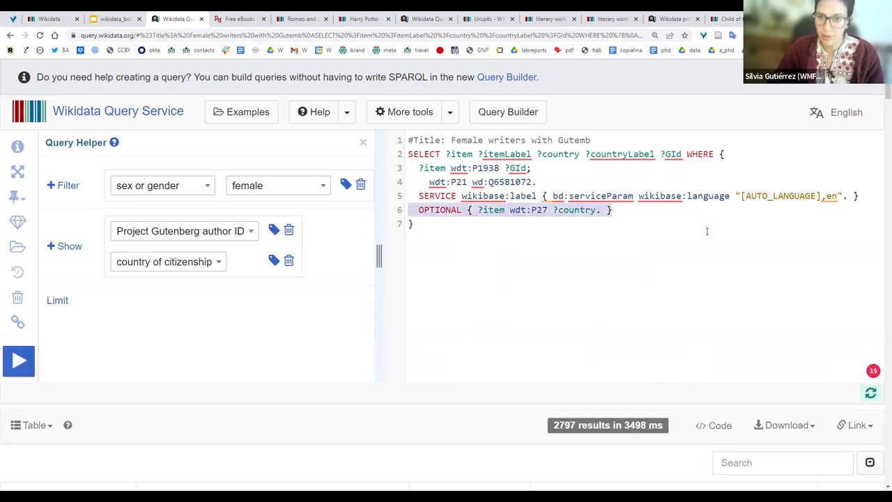
click(577, 186)
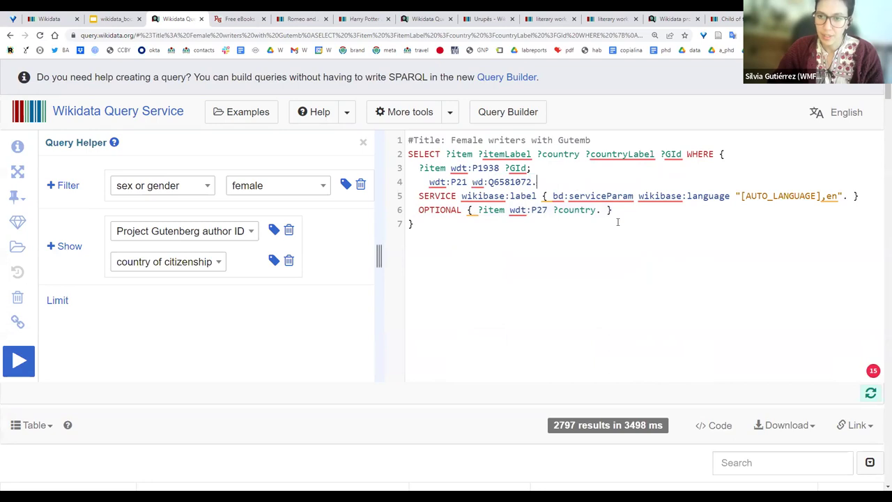
- Review the query's title comment against the Project Gutenberg author ID property, P1938, in its first condition
scroll(613, 216, down, 2)
scroll(617, 223, up, 2)
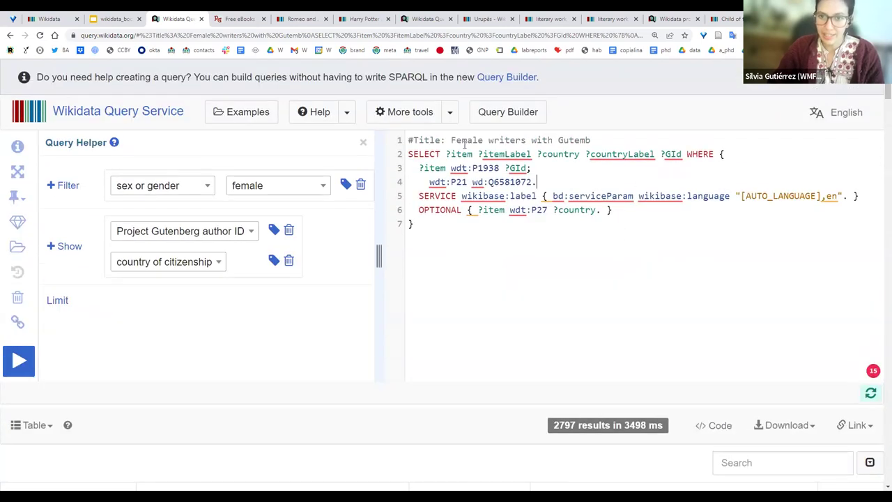
click(601, 139)
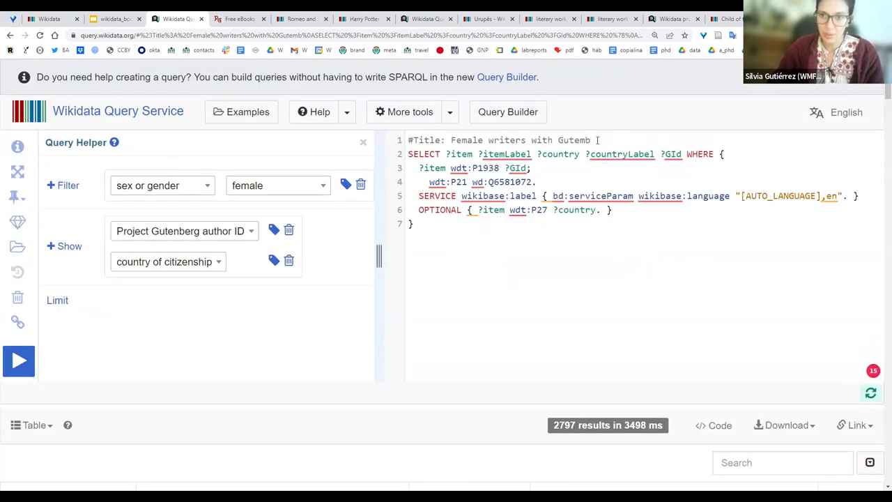
double_click(481, 168)
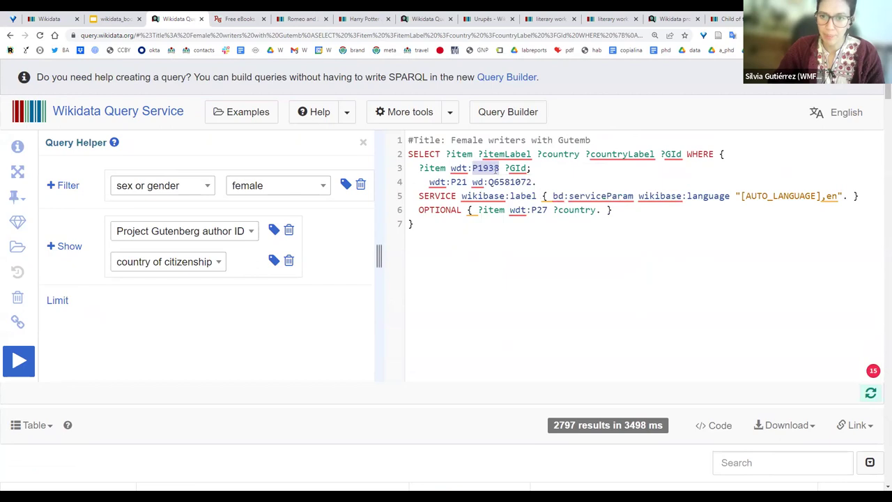
click(496, 168)
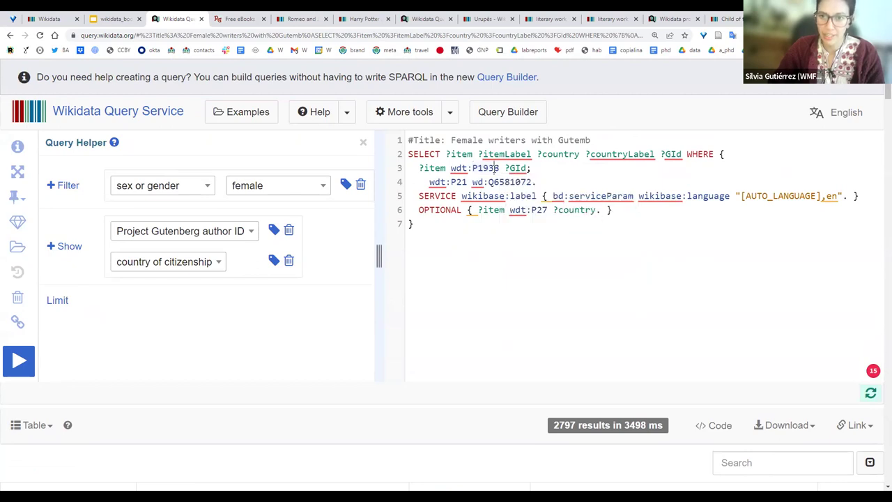
- Rename the ?GId variable to ?Id in both the first condition and the SELECT line
double_click(496, 168)
click(517, 168)
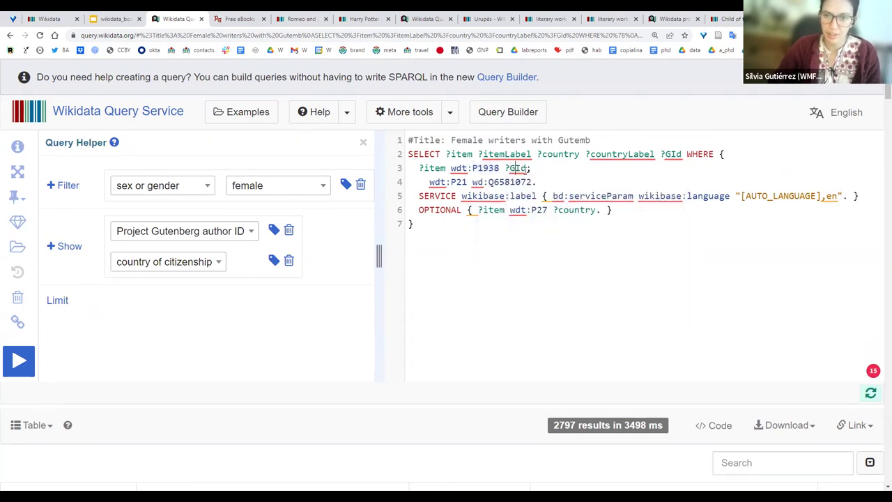
key(BackSpace)
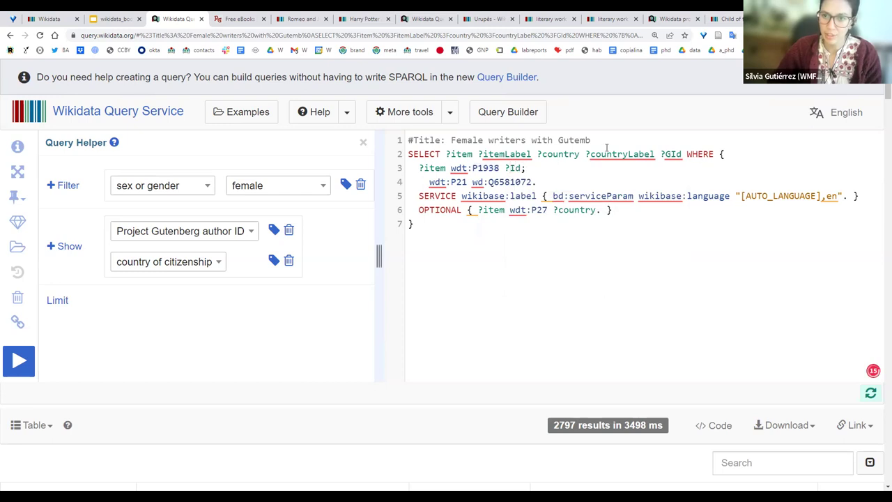
click(671, 154)
key(BackSpace)
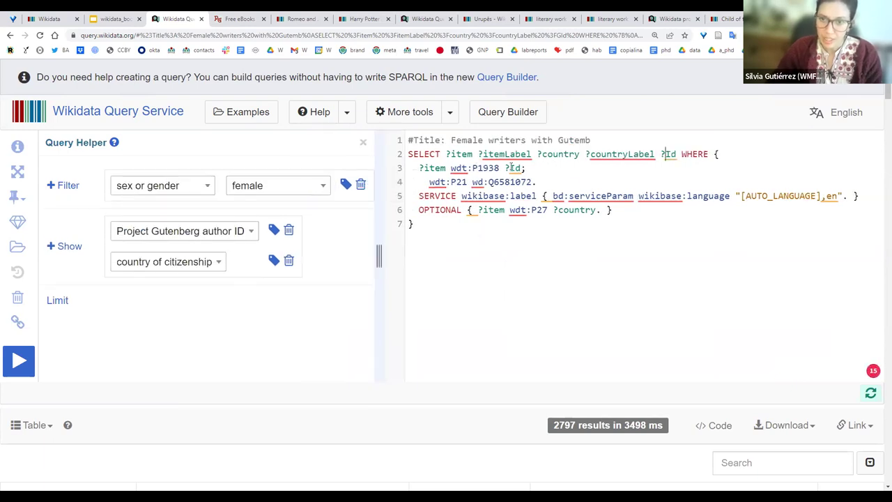
- Change the ending of the query's title comment so it reads "Female writers with a specific ID"
double_click(568, 140)
text(a specif )
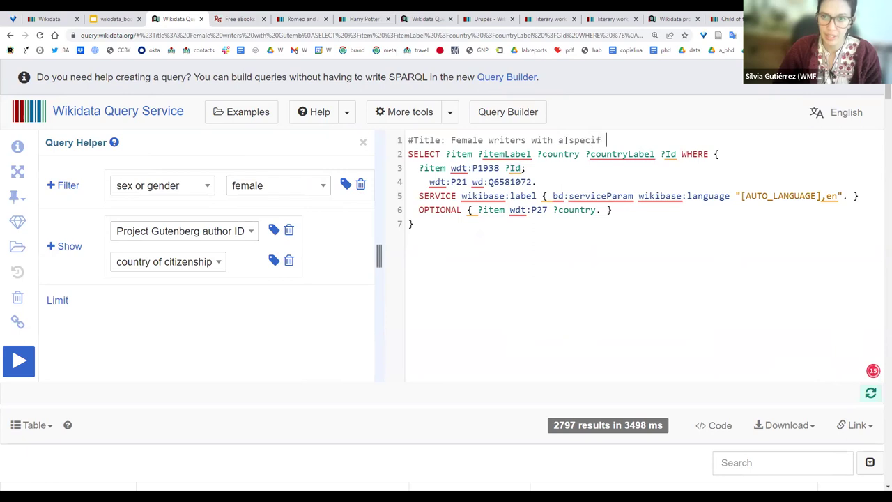
text(ic ID)
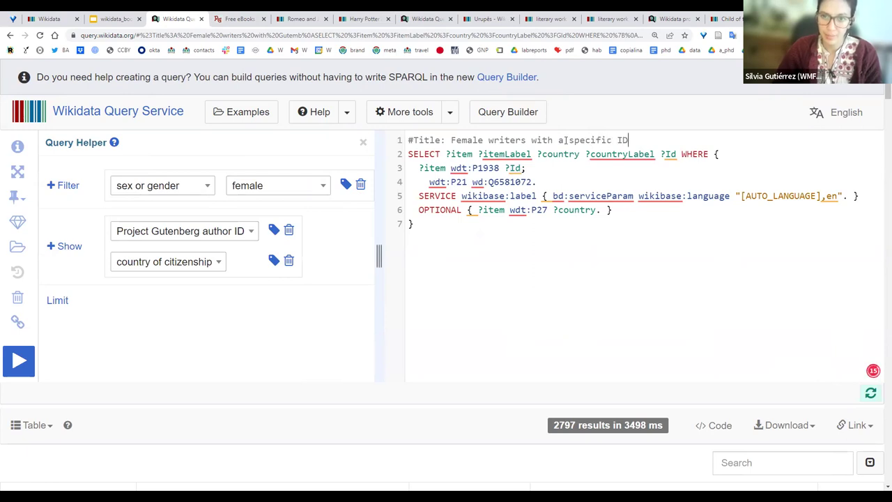
- Remove the Project Gutenberg author ID property, P1938, from the query's first condition, keeping the wdt: prefix
mouse_move(492, 170)
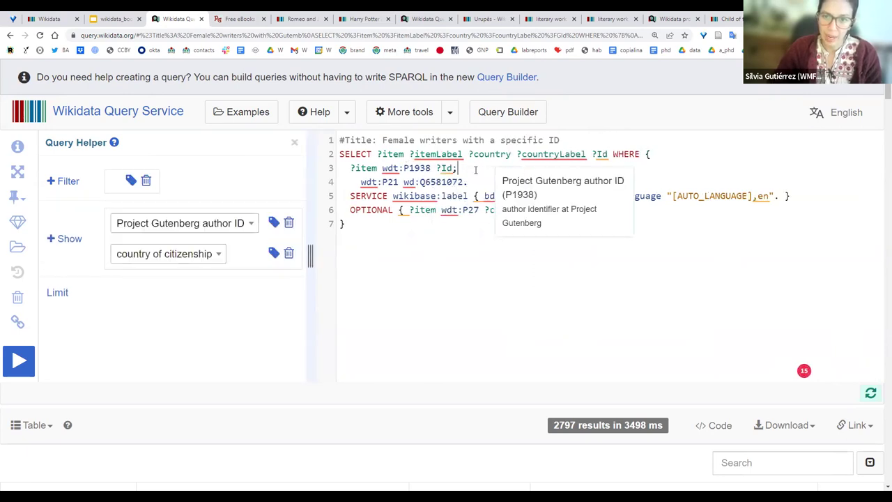
double_click(479, 168)
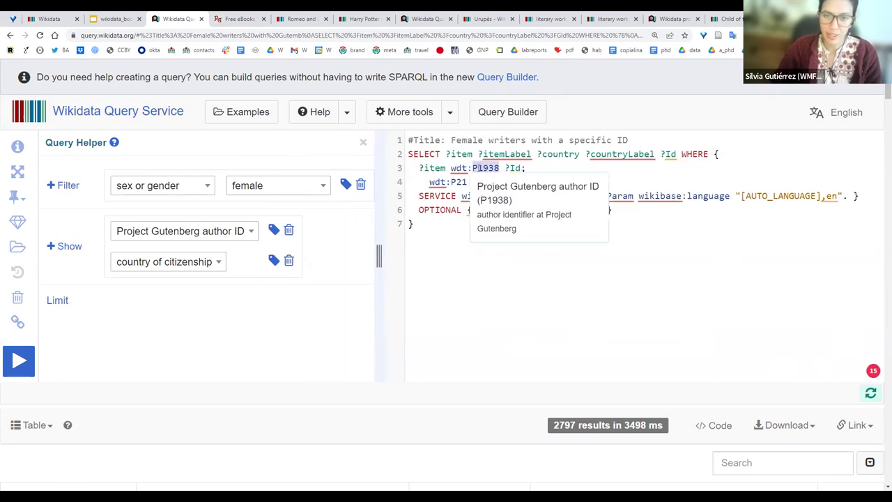
key(BackSpace)
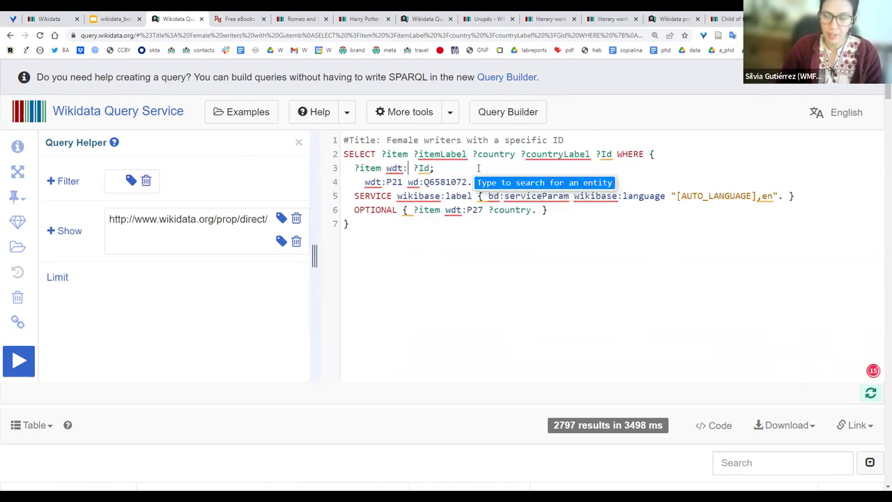
text(google)
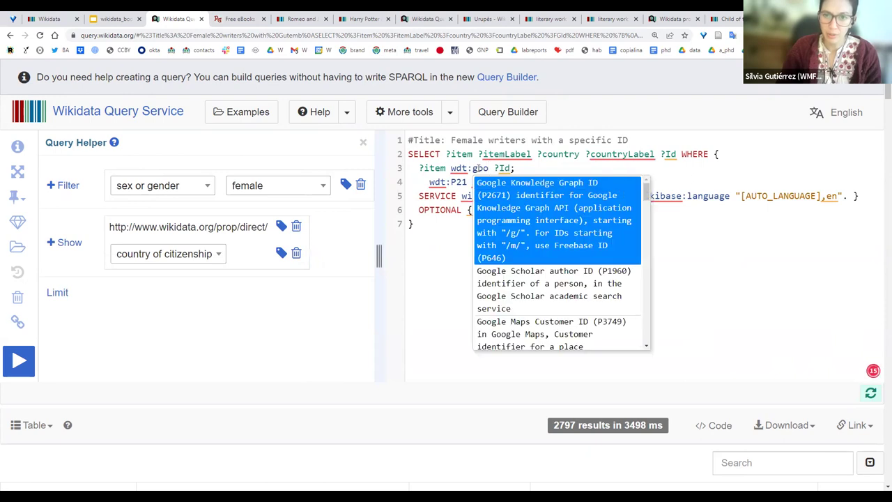
key(BackSpace)
key(BackSpace)
key(BackSpace)
key(BackSpace)
key(BackSpace)
key(BackSpace)
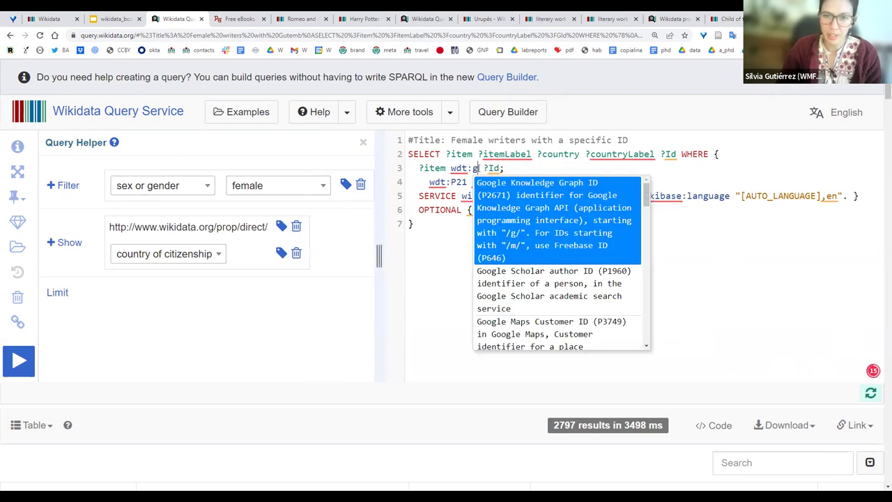
- Look up "viaf" after wdt: to insert VIAF ID (P214) in the first condition, and run the query
text(viaf)
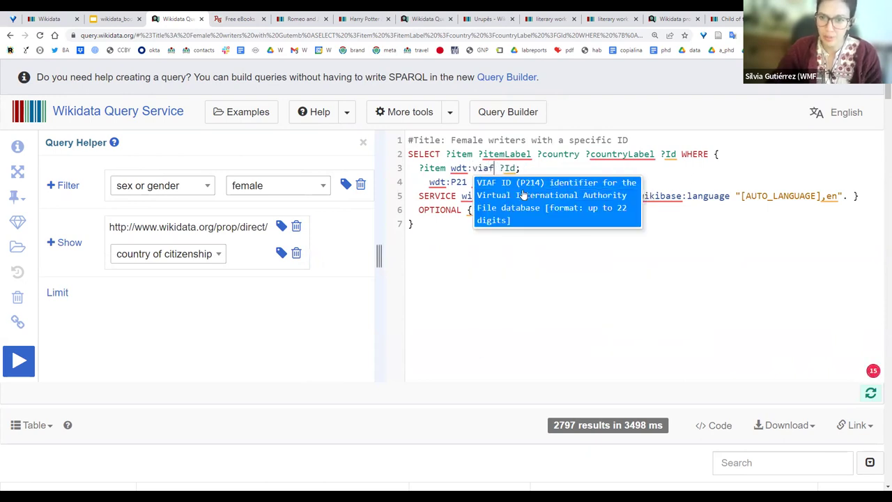
click(522, 195)
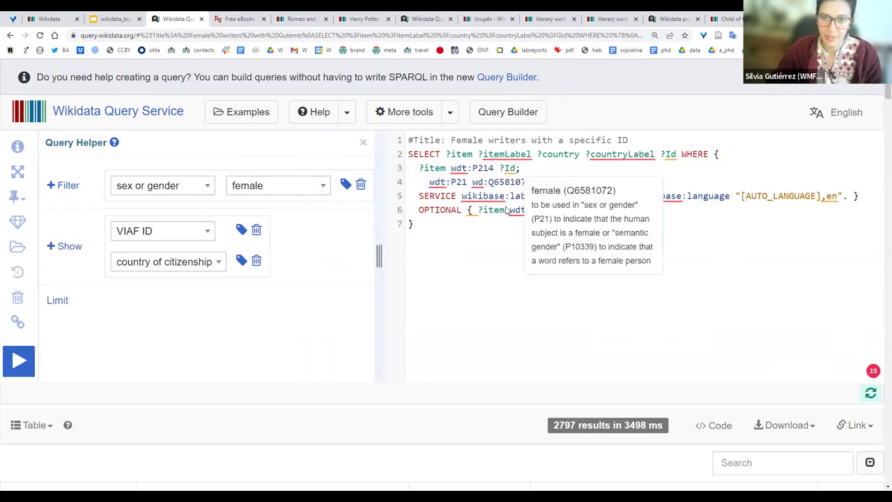
click(19, 361)
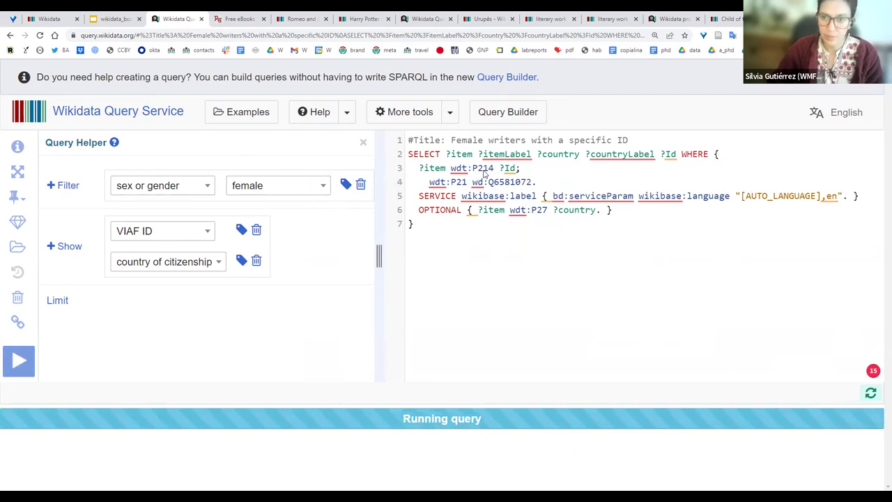
mouse_move(467, 186)
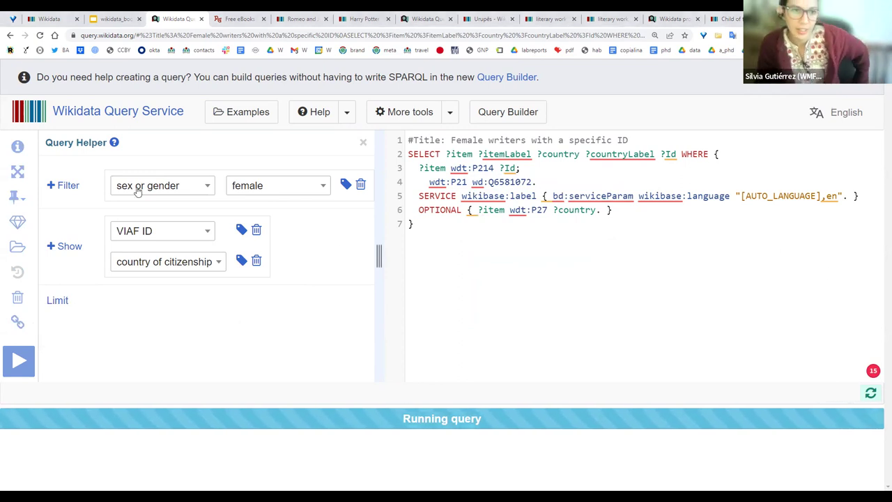
- Switch to the wikidata_books presentation in Google Slides and select the w.wiki/6WcB link on the "external IDs for" books slide
click(96, 19)
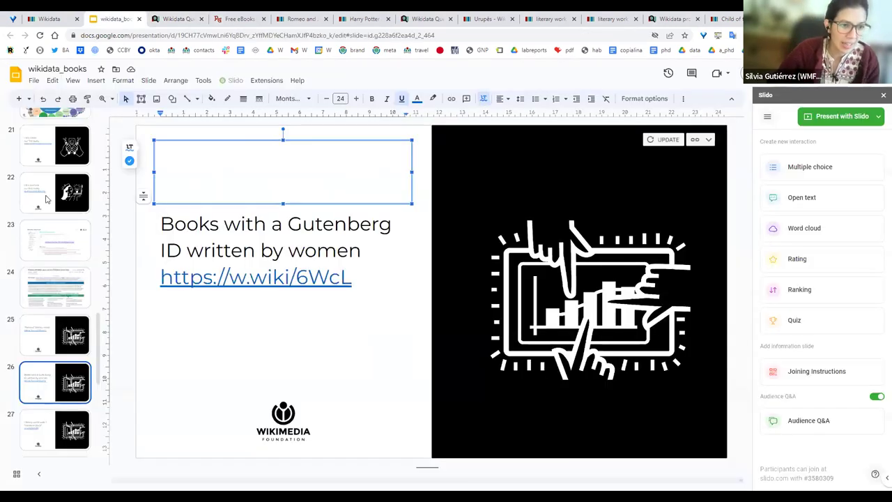
click(38, 151)
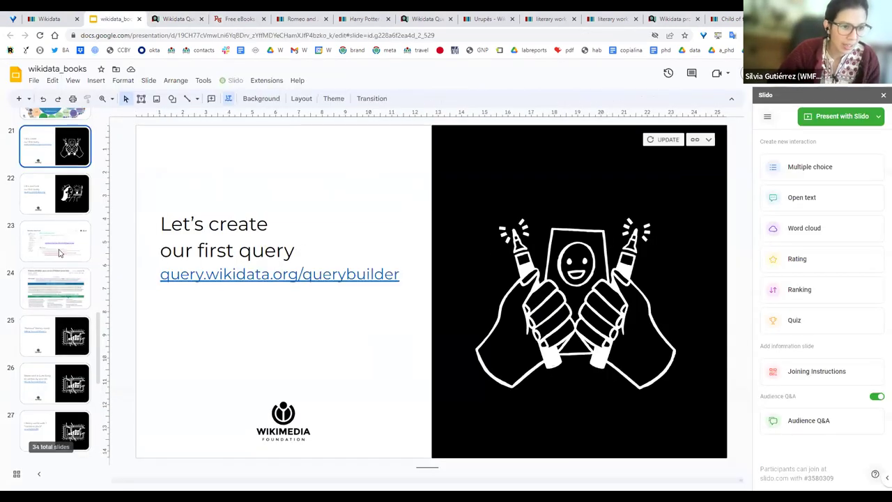
scroll(39, 193, up, 5)
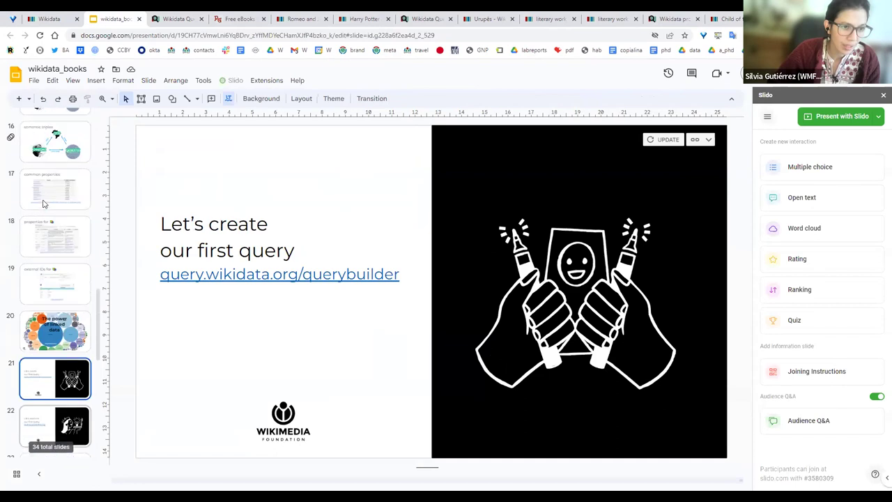
click(62, 286)
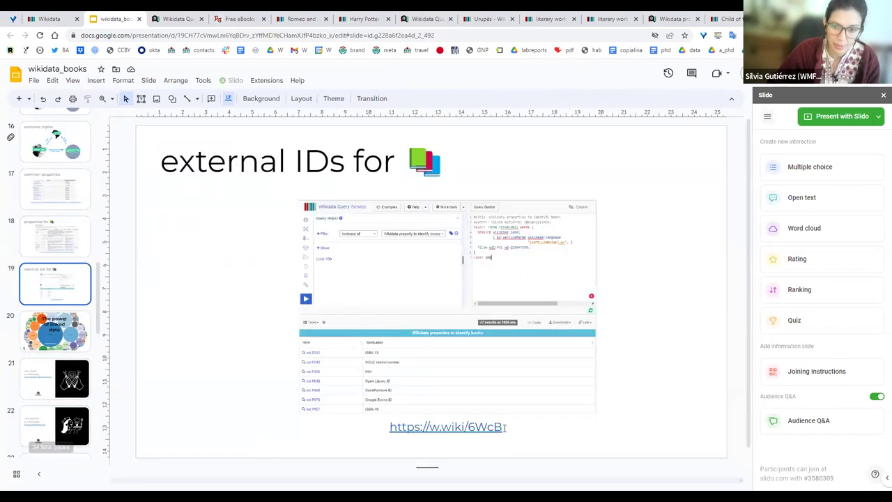
click(468, 424)
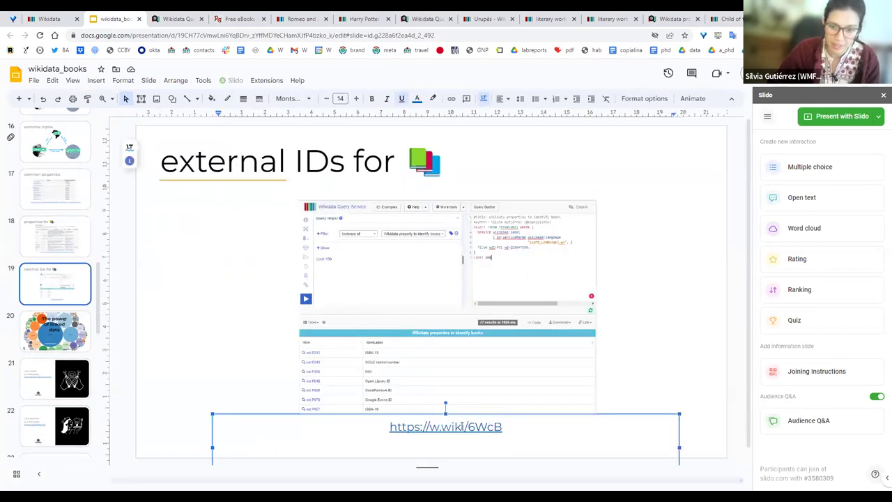
key(ctrl+a)
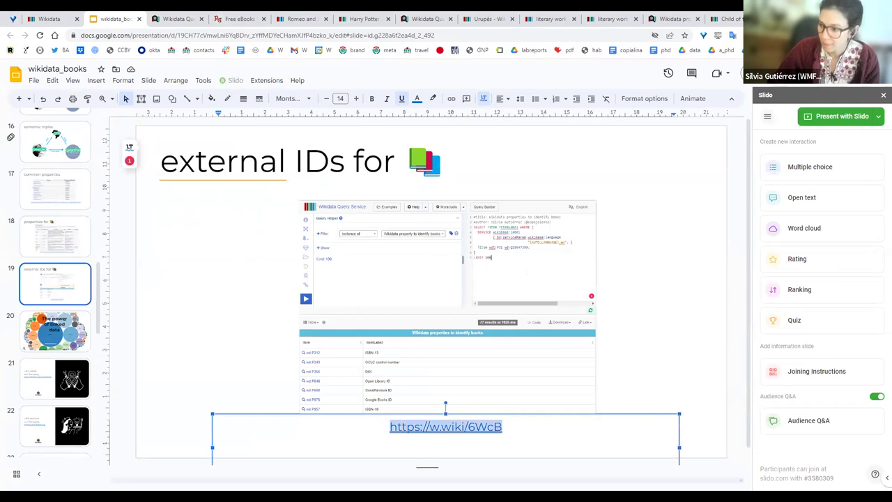
- Load w.wiki/6WcB in place of the Project Gutenberg page and run the "Wikidata properties to identify books" query
click(156, 18)
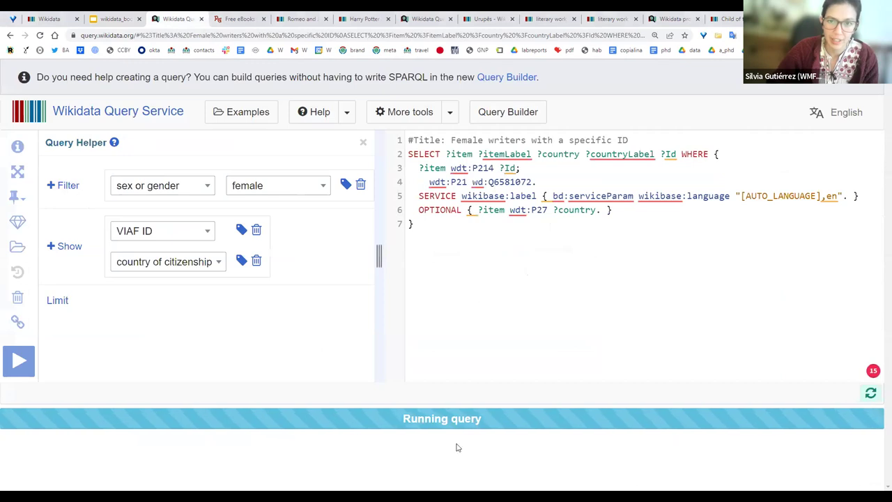
click(236, 19)
click(224, 35)
text(w.wiki/6WcB)
key(Return)
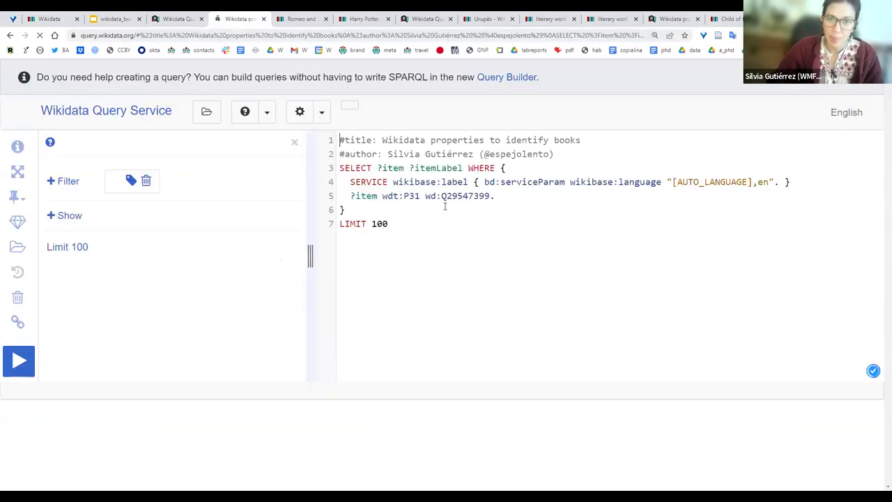
click(19, 362)
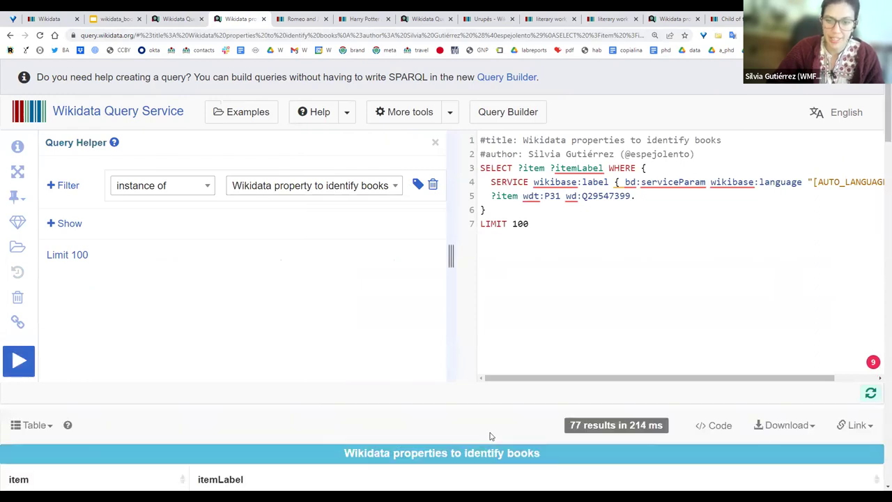
- Look through the listed book identifier properties and inspect the meaning of Q29547399 in the query
scroll(491, 437, down, 8)
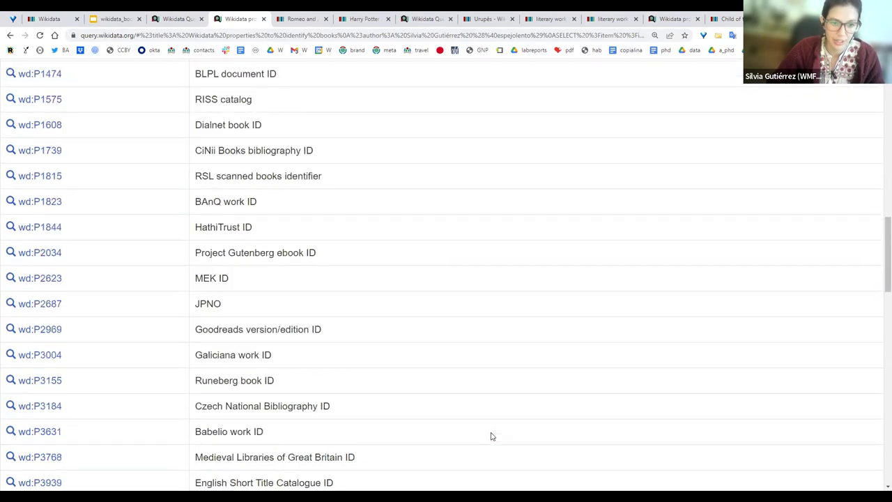
scroll(491, 436, up, 3)
scroll(491, 436, down, 5)
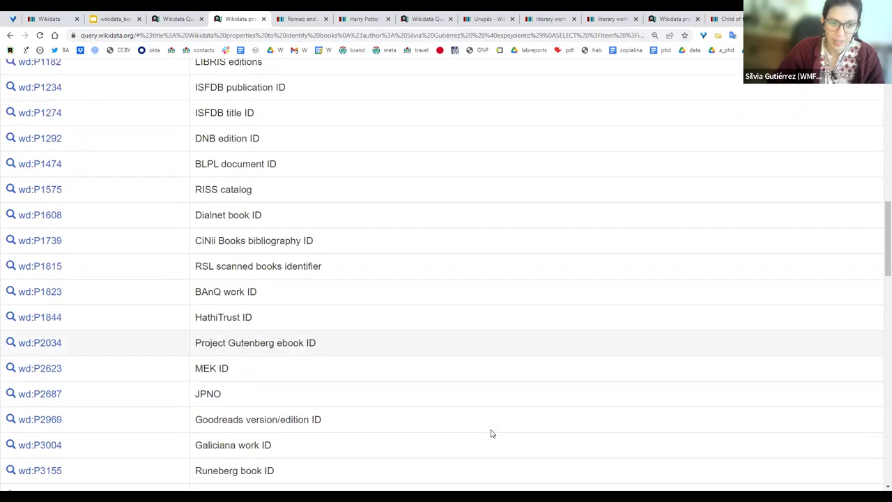
scroll(491, 433, down, 2)
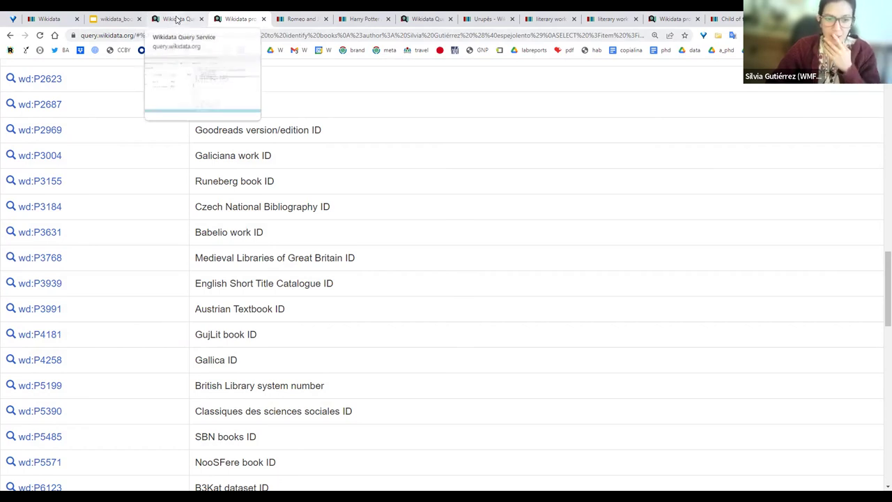
scroll(327, 237, up, 15)
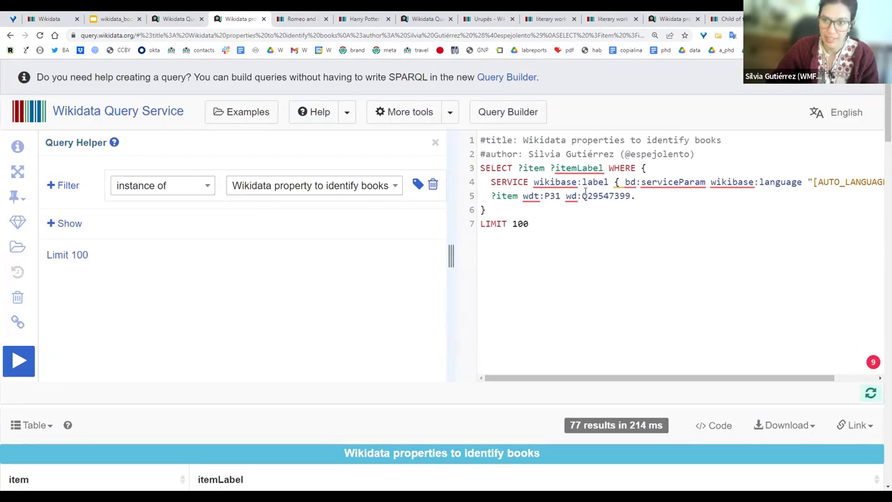
mouse_move(592, 201)
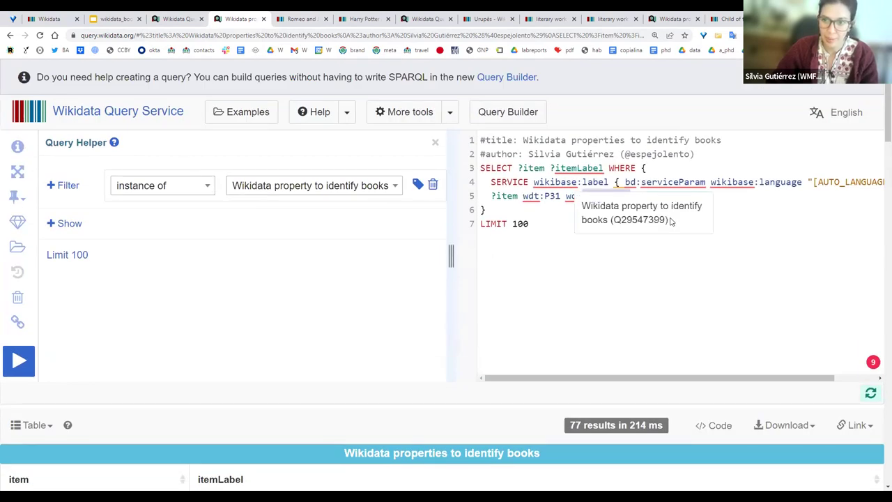
- Search Wikidata for "wikidata property to iden", open the item for authority control for people, and copy its Q-number, Q19595382
click(301, 19)
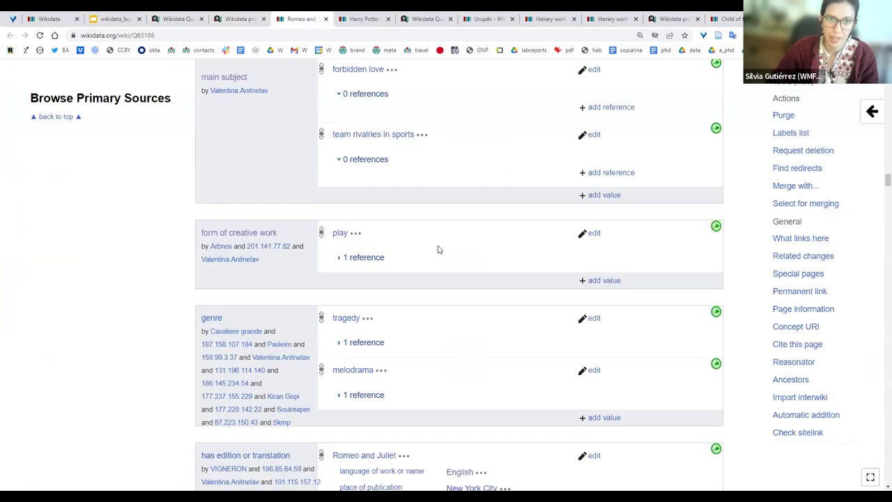
scroll(438, 249, down, 5)
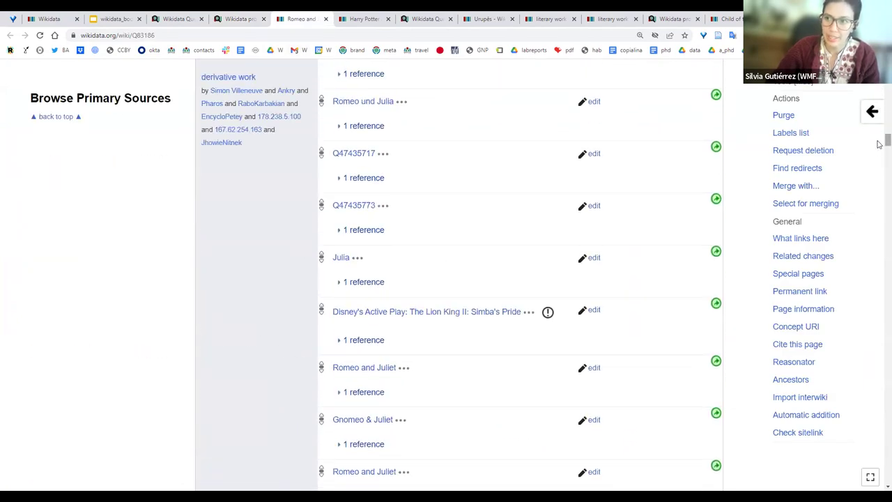
click(378, 78)
text(w)
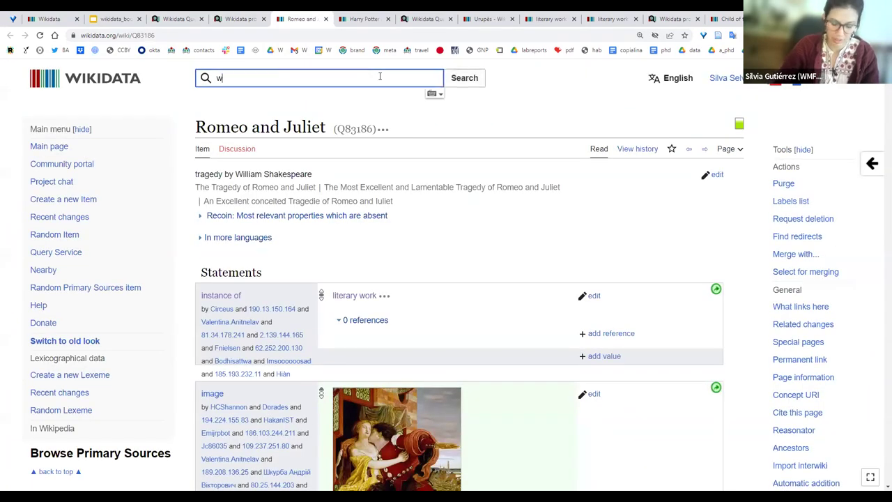
text(ikidata property )
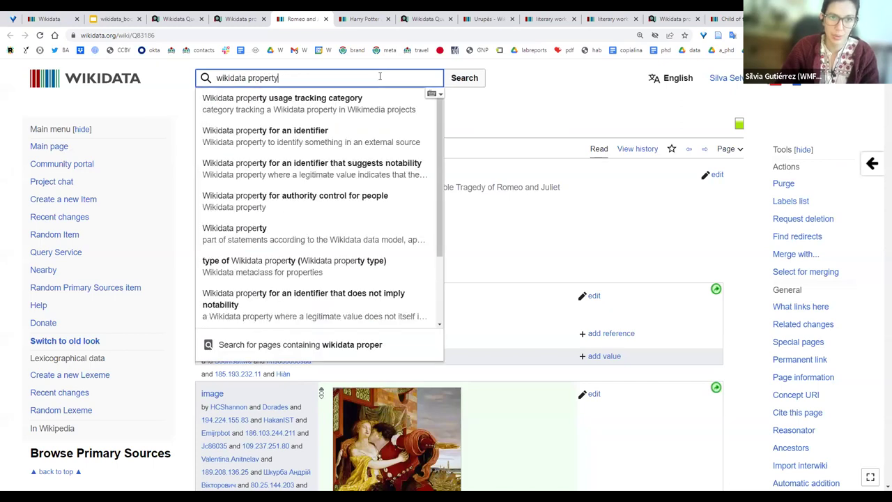
text(to iden)
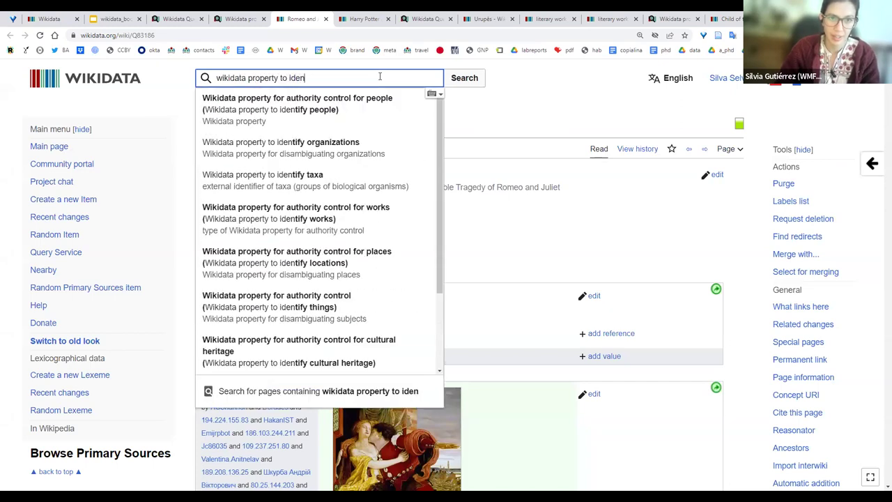
click(359, 116)
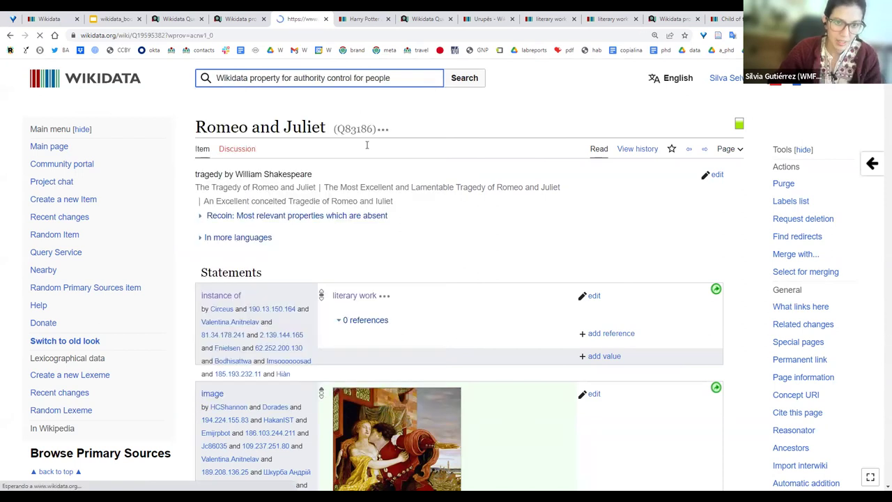
double_click(599, 129)
key(ctrl+c)
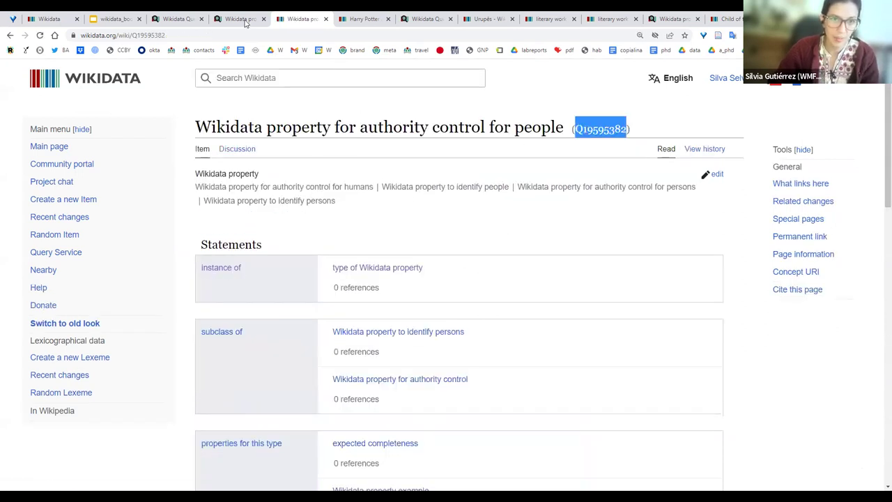
- Replace the Q-number in the book identifiers query with Q19595382, run it, and generate its short link
key(ctrl+Page_Up)
key(ctrl+v)
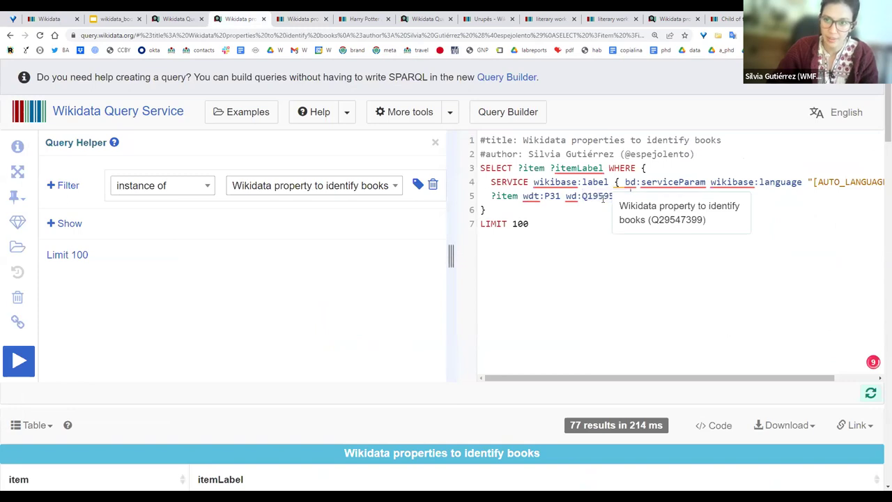
click(20, 361)
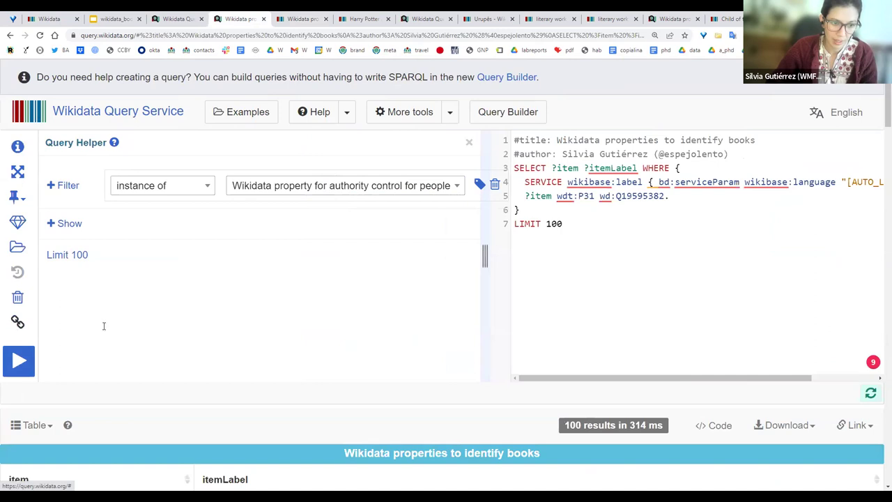
click(17, 322)
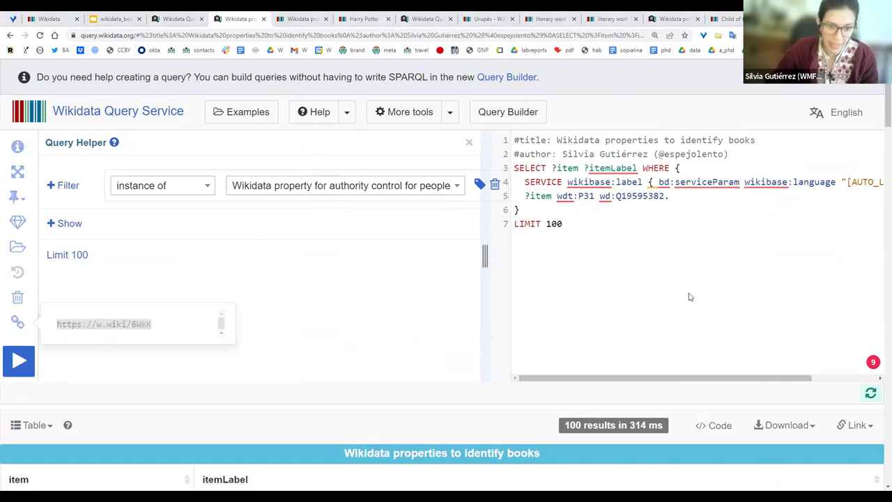
- Examine the listed identifier properties for people, including VIAF ID, GND ID, Library of Congress authority ID and Bibliothèque nationale de France ID
scroll(689, 295, down, 5)
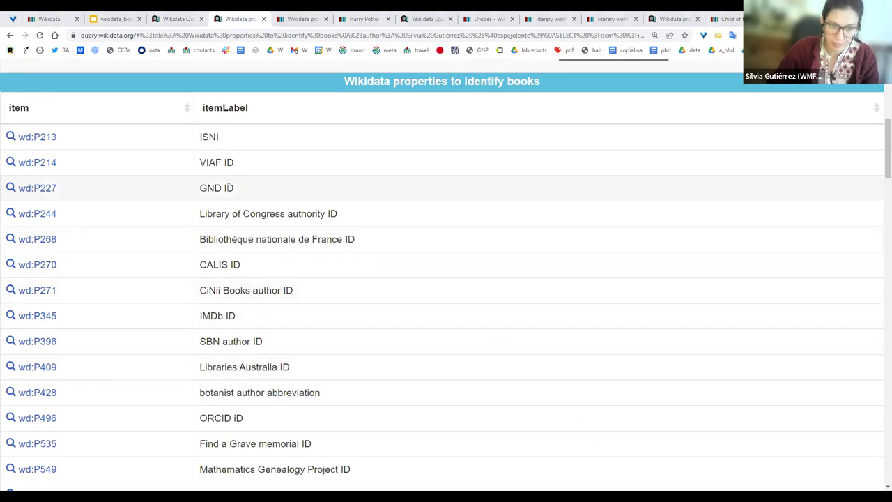
triple_click(202, 162)
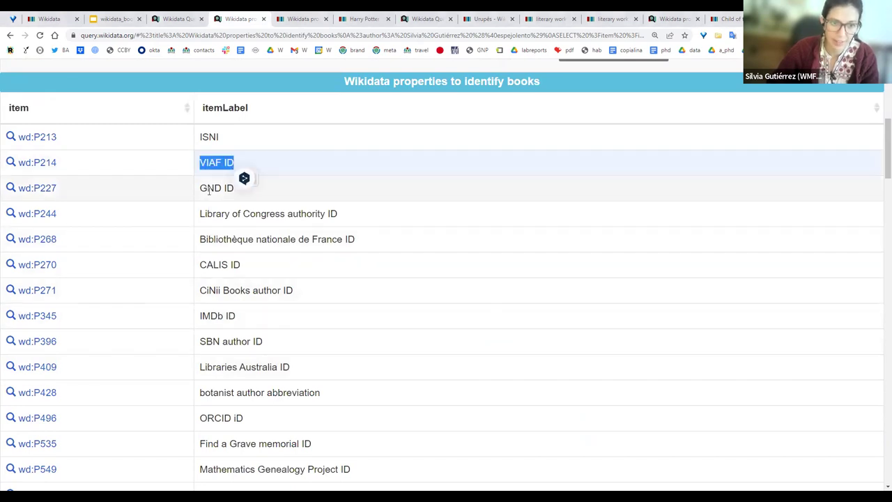
triple_click(216, 188)
click(216, 188)
drag(241, 190, 194, 189)
click(294, 192)
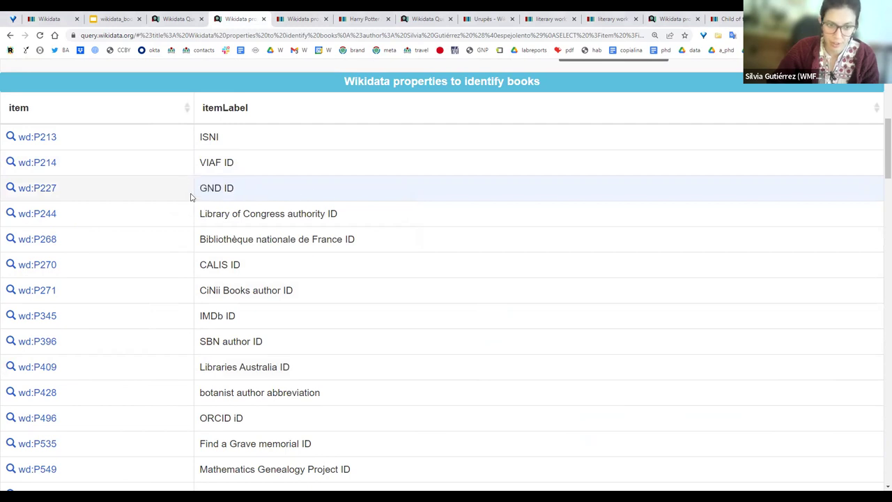
drag(339, 214, 200, 214)
drag(332, 214, 196, 214)
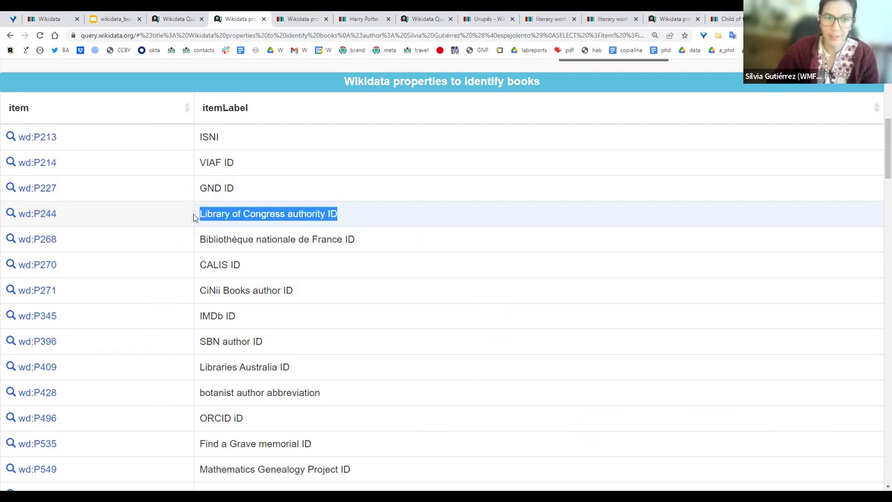
drag(343, 216, 199, 214)
click(401, 243)
scroll(407, 265, down, 2)
drag(216, 100, 376, 102)
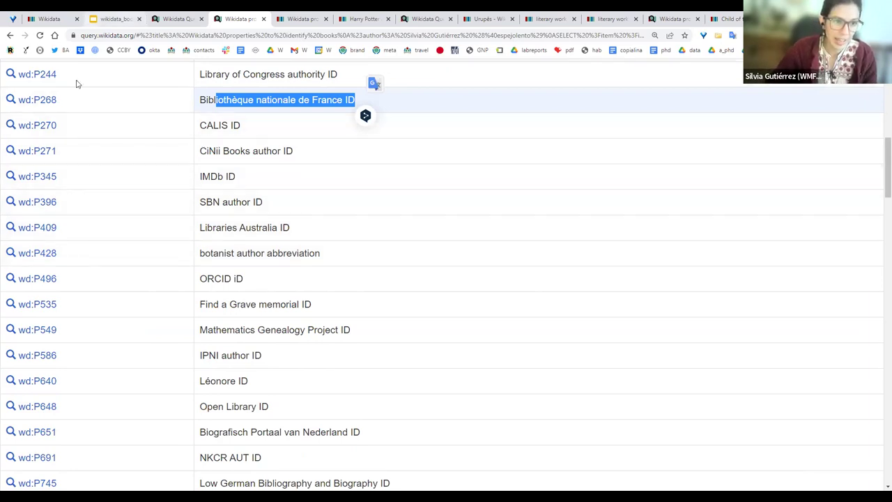
- Highlight P268 for the Bibliothèque nationale de France ID, then close the "Female writers with a specific ID" query page
drag(56, 99, 33, 100)
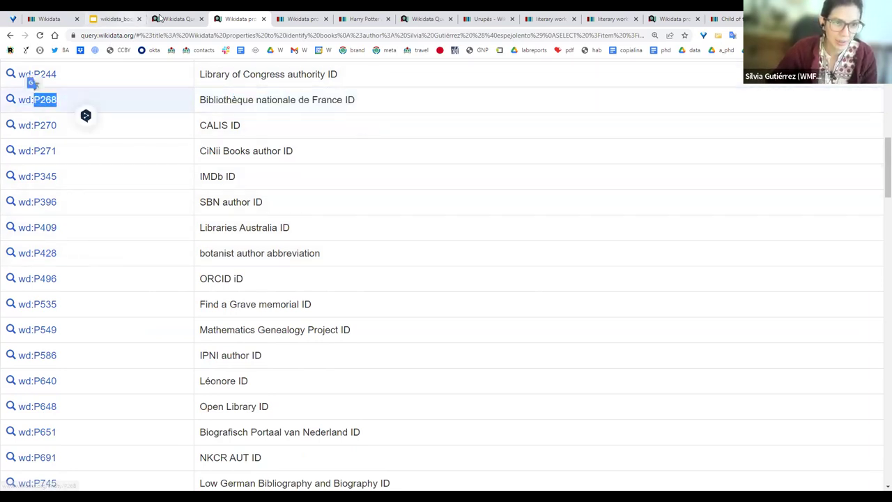
key(ctrl+Page_Up)
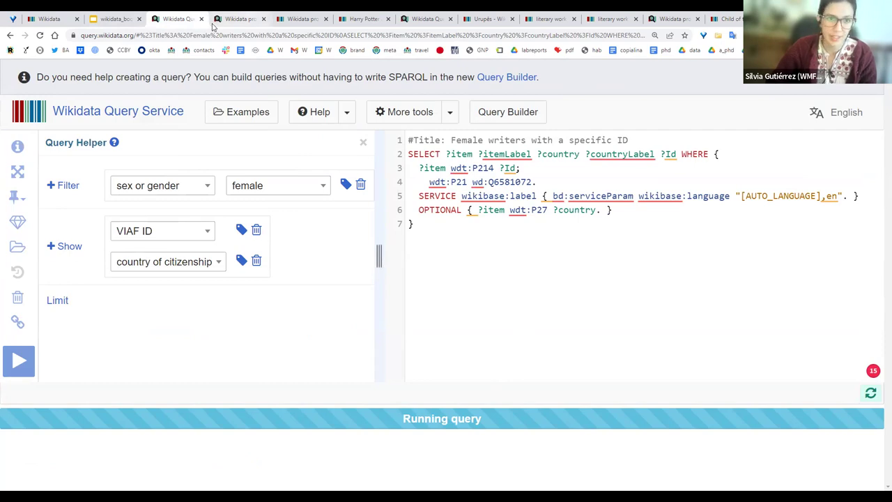
key(ctrl+w)
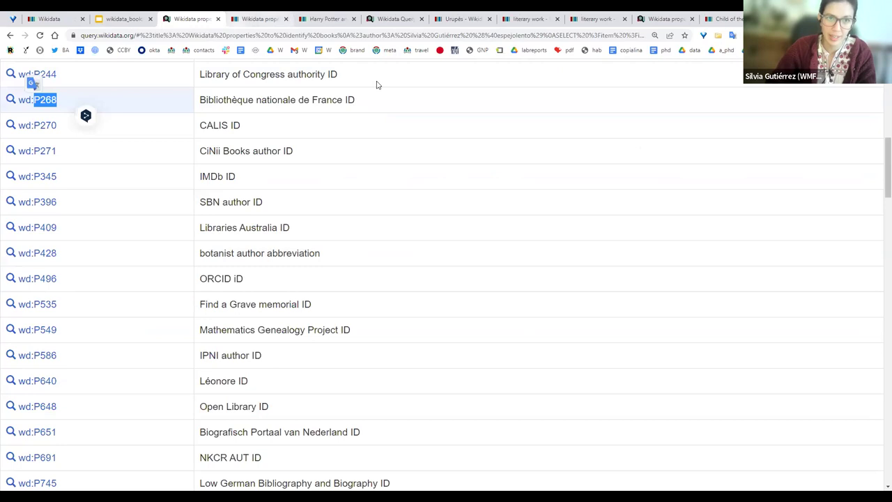
- Search Google in a new tab for "wikidata query authors by number of identifiers sparql"
key(ctrl+t)
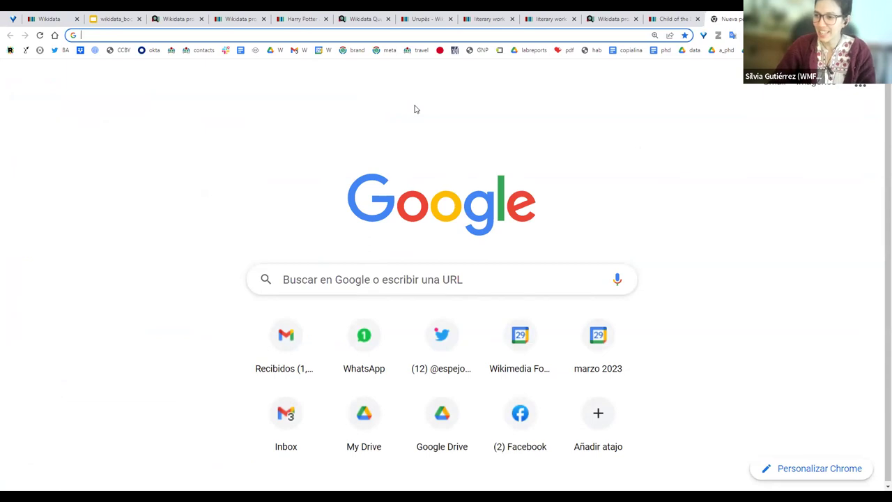
text(wikidata query )
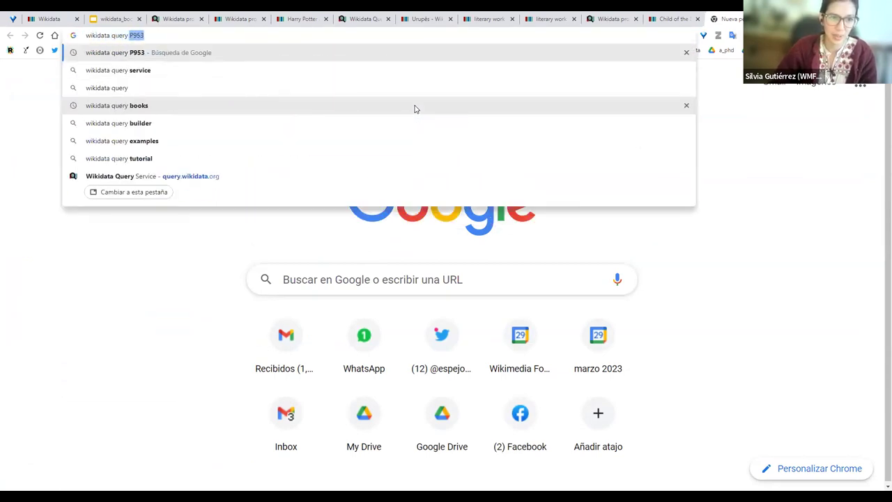
text(authors )
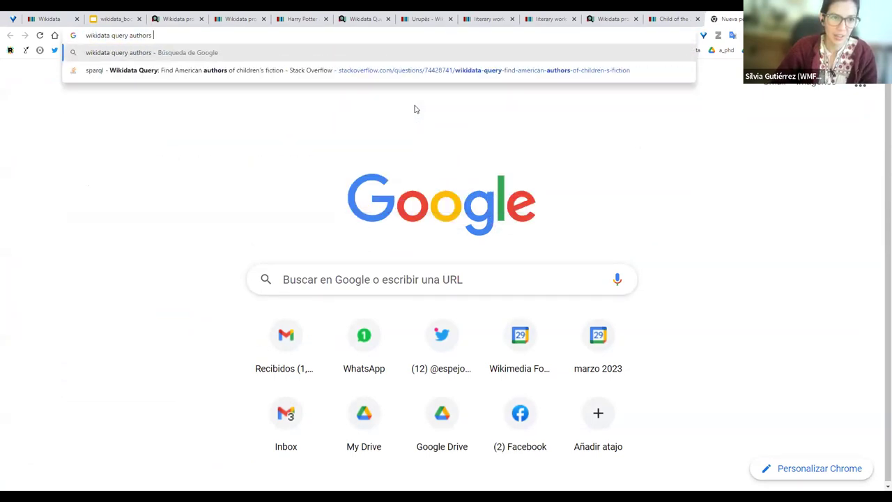
text(by number of i)
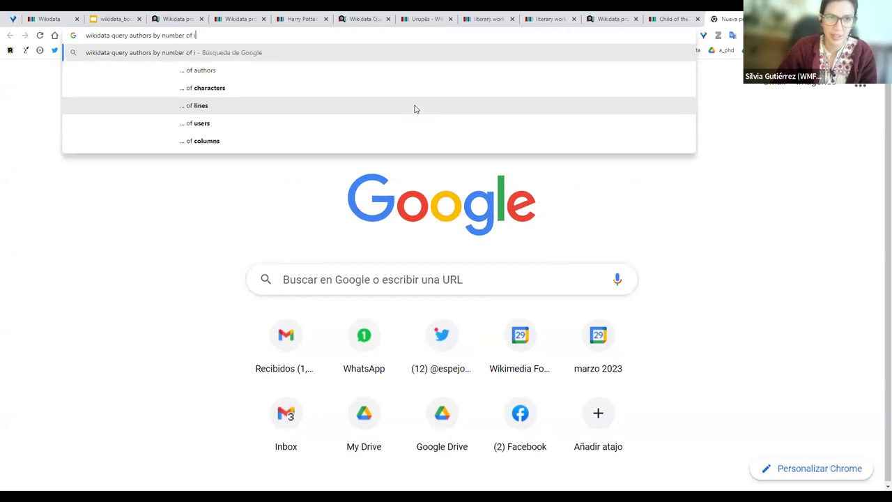
text(dentifiers spar)
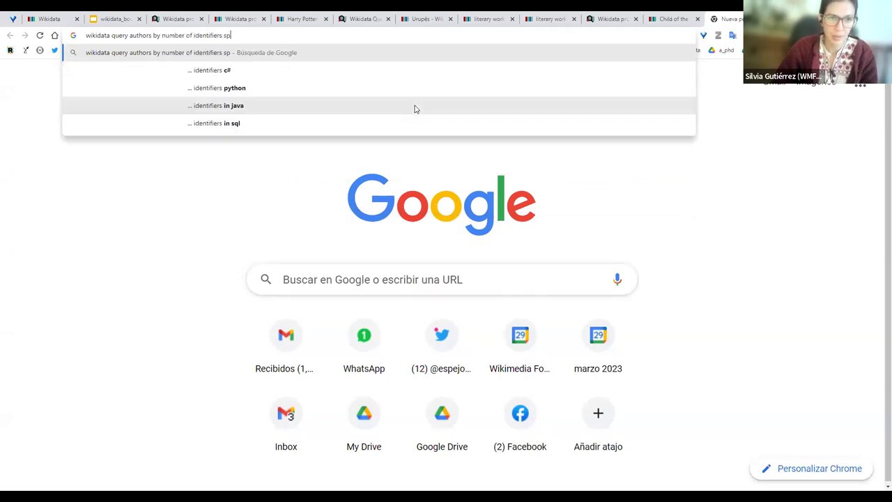
text(ql)
key(Return)
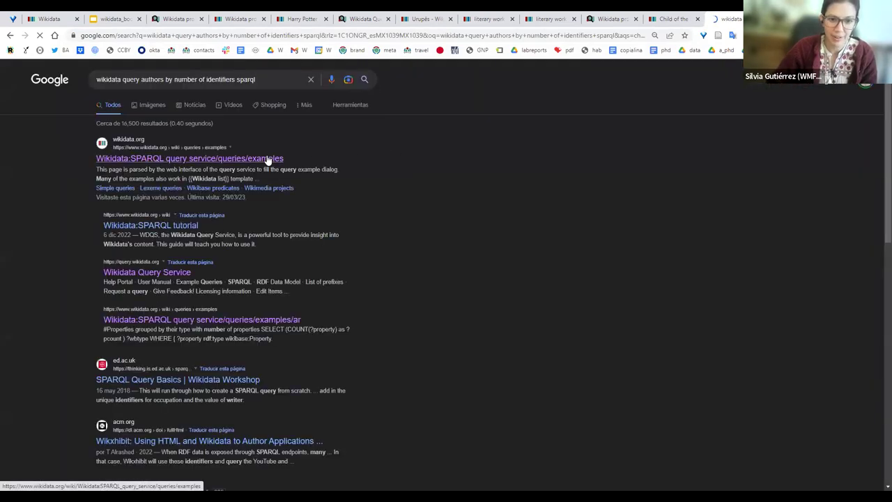
- Inspect the COUNT(?property) snippet in the search results and open its page, Wikidata:SPARQL query service/queries/examples/ar
drag(220, 330, 341, 331)
click(285, 331)
drag(263, 330, 347, 333)
click(295, 328)
double_click(289, 330)
click(265, 329)
double_click(322, 329)
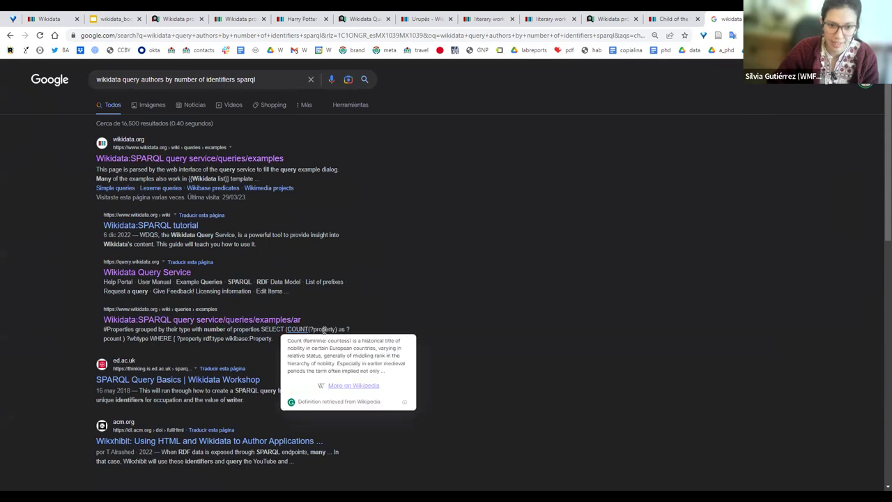
click(245, 323)
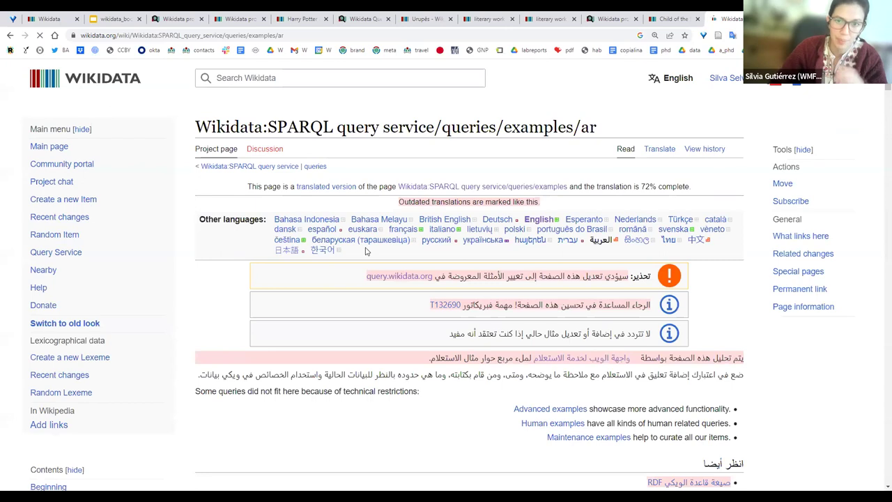
- Search the SPARQL examples page for "count(prop"
key(ctrl+f)
text(count)
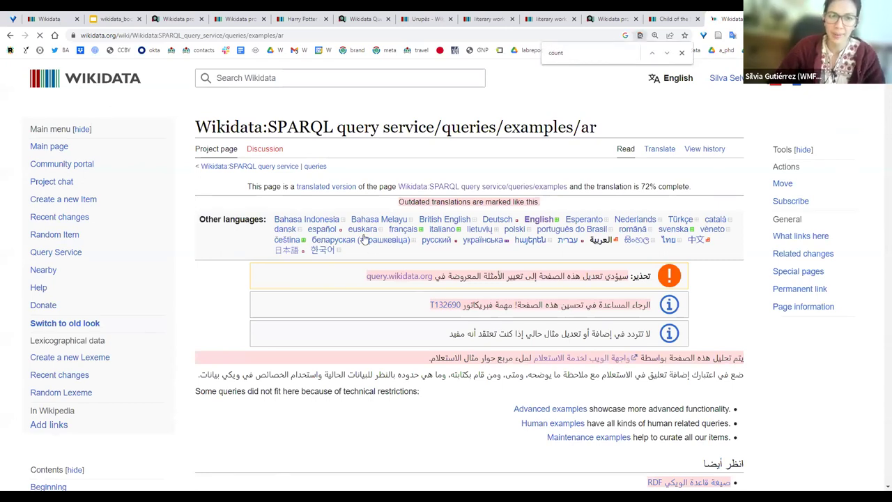
scroll(363, 238, down, 2)
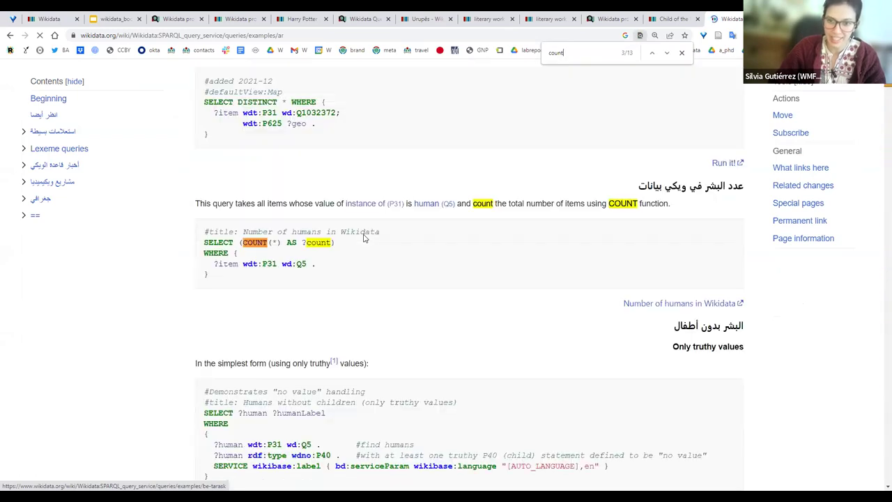
text((p)
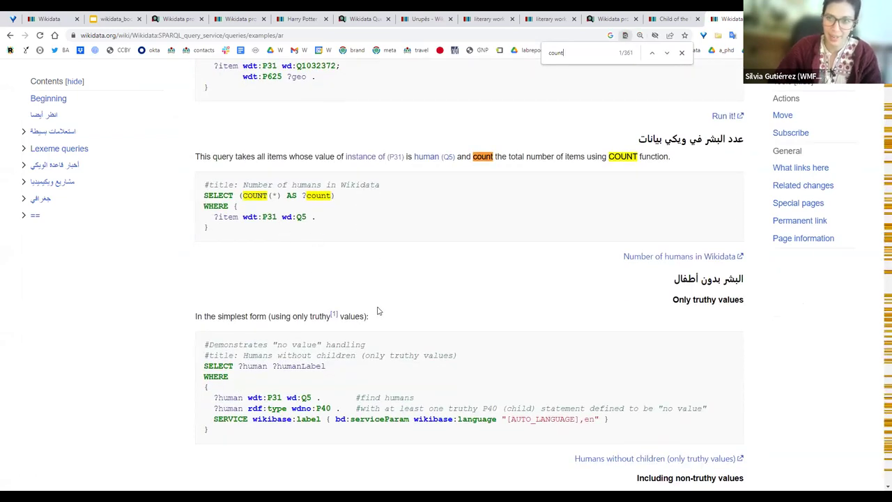
text(ro)
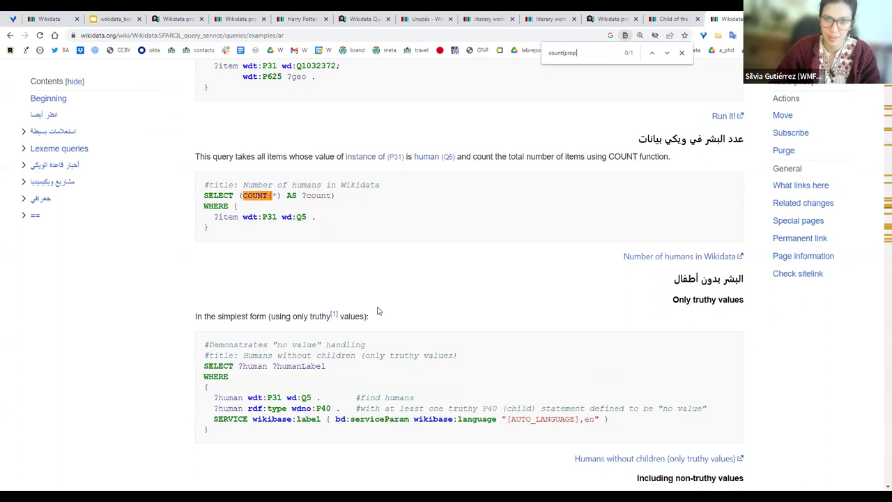
text(p)
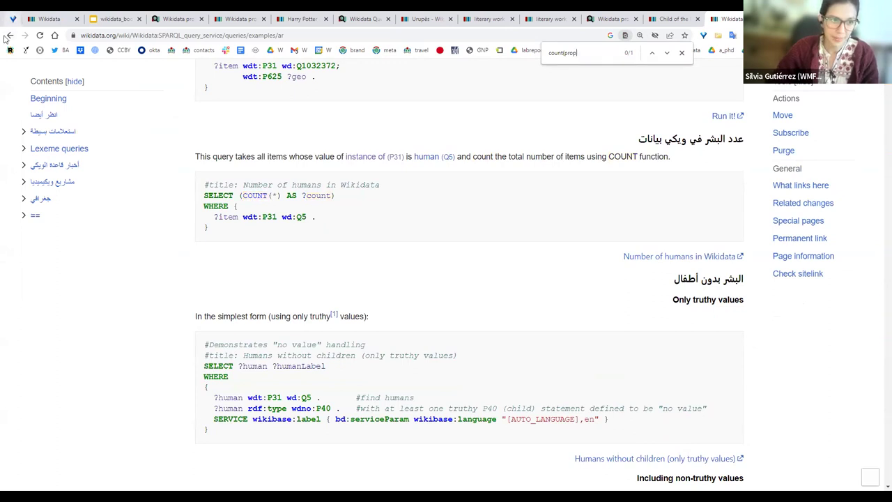
- Copy COUNT(?property) from the Google result snippet and search the SPARQL examples page for it
key(ctrl+shift+t)
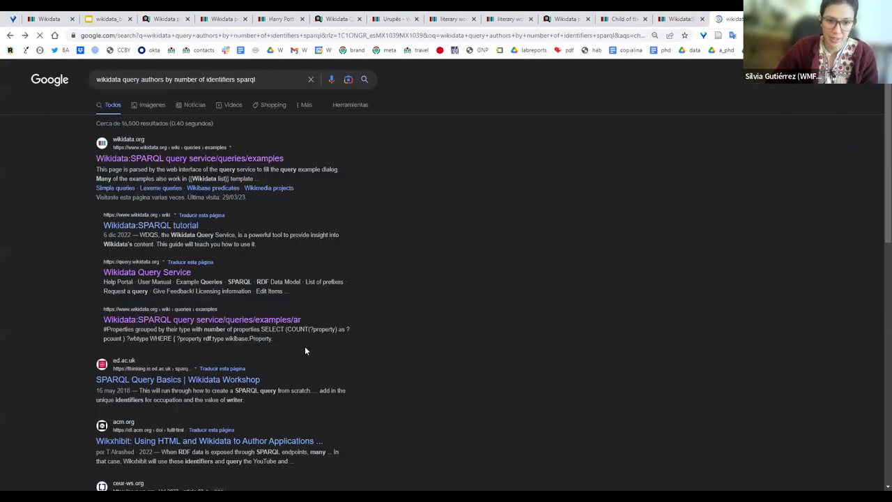
drag(337, 329, 288, 330)
key(ctrl+c)
click(327, 329)
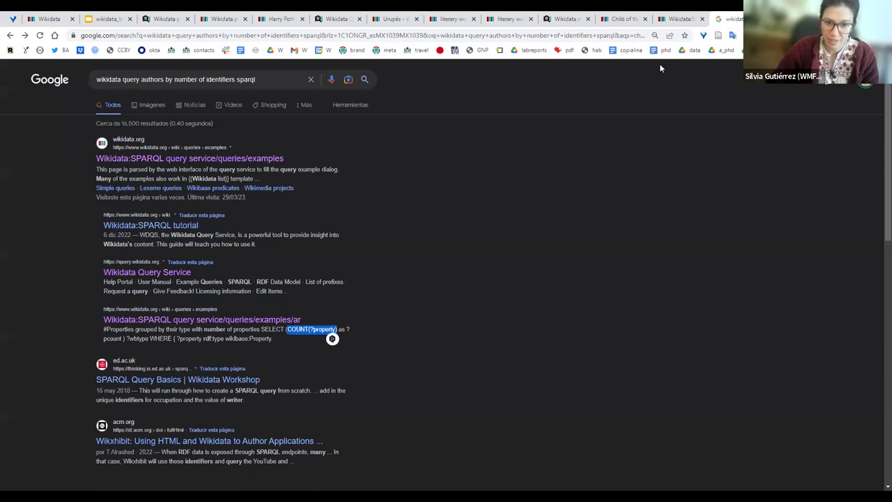
click(678, 20)
key(ctrl+a)
key(ctrl+v)
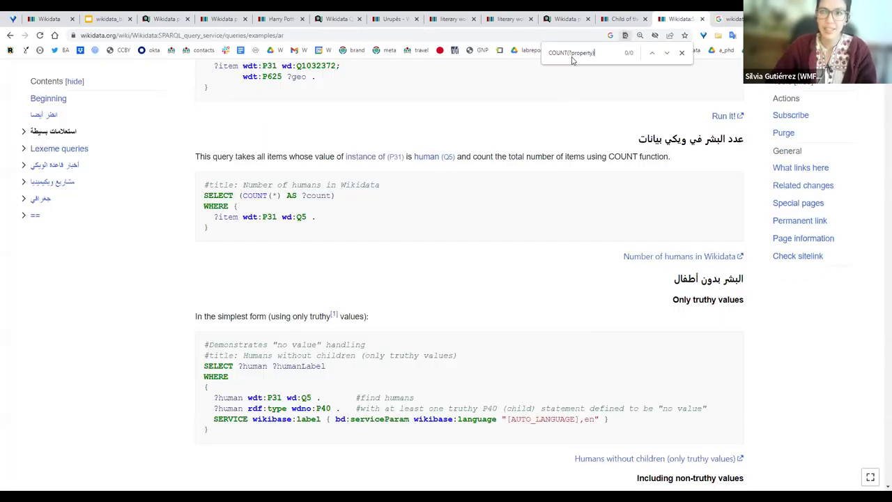
click(418, 271)
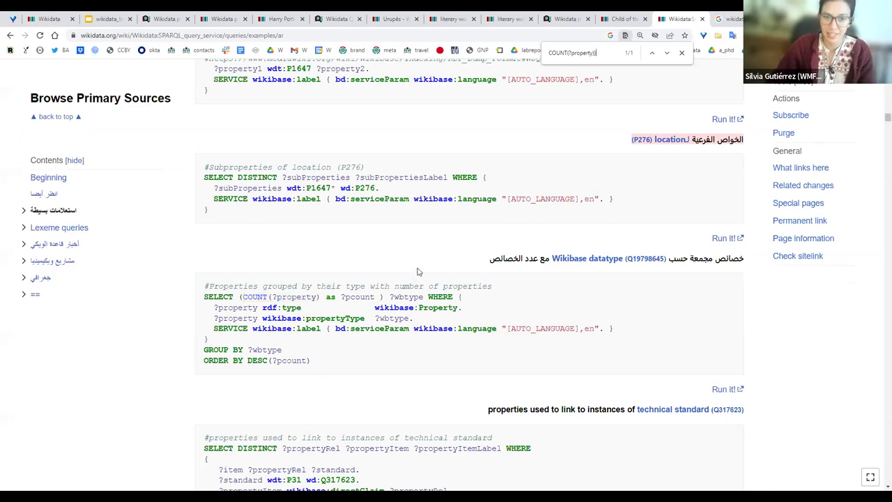
- Examine how the "Properties grouped by their type with number of properties" example counts properties in its SELECT line
drag(208, 298, 471, 310)
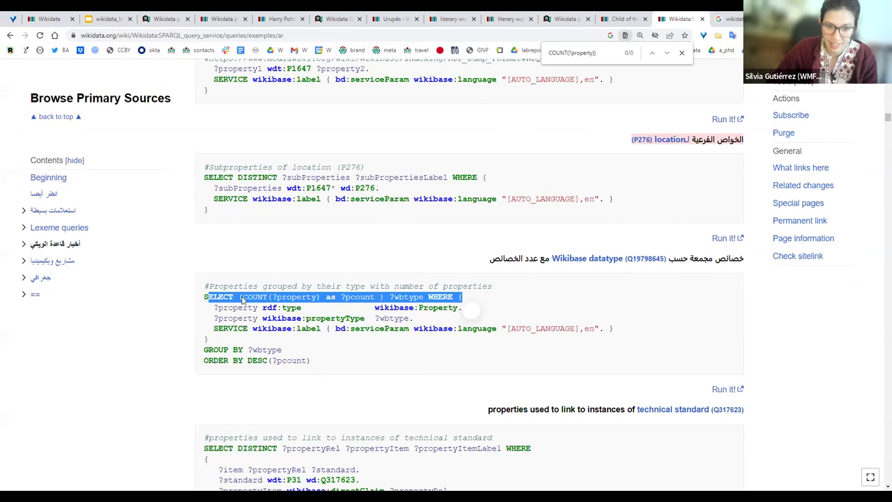
double_click(303, 296)
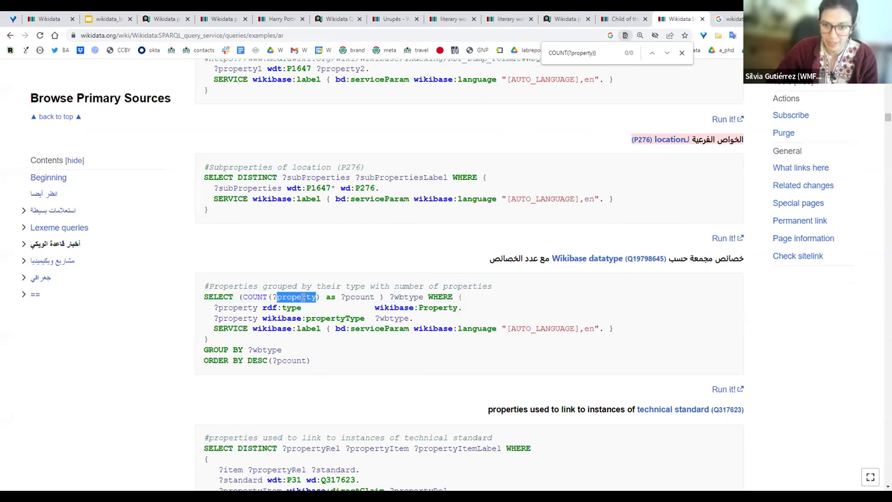
click(756, 363)
scroll(673, 367, up, 1)
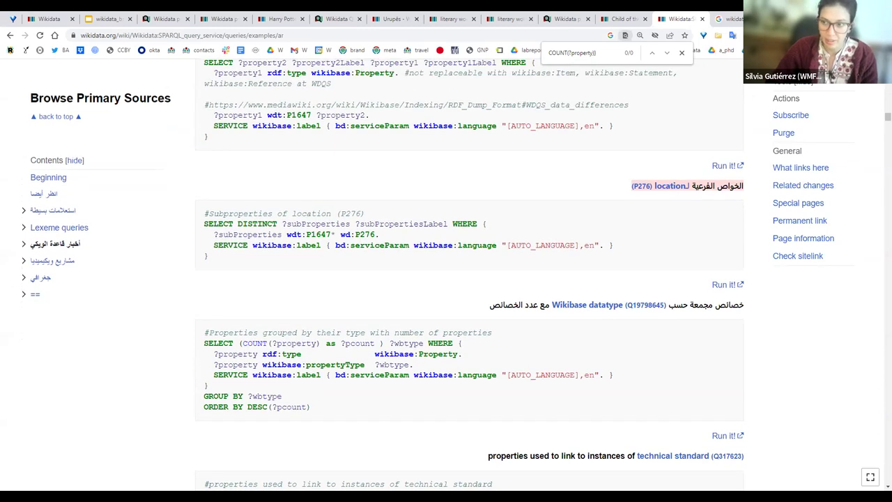
drag(887, 117, 887, 67)
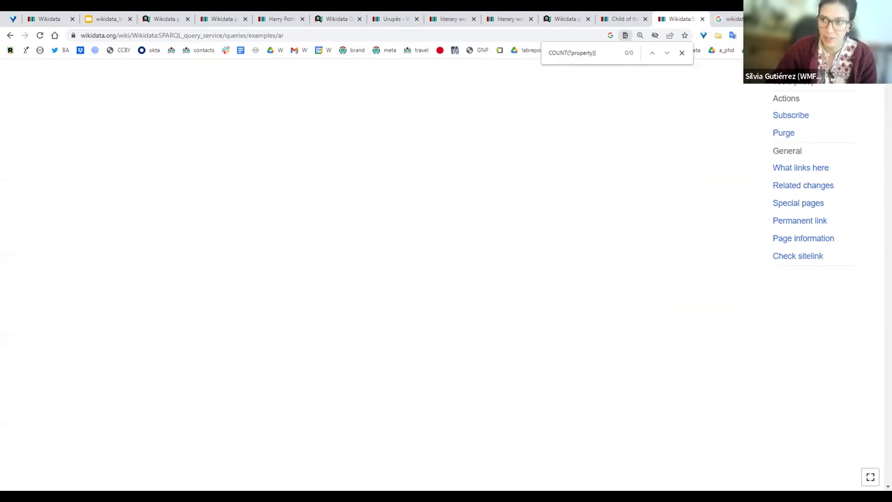
- Switch to the wikidata_books presentation and select the Wikidata_Query_Help link on slide 24
click(106, 19)
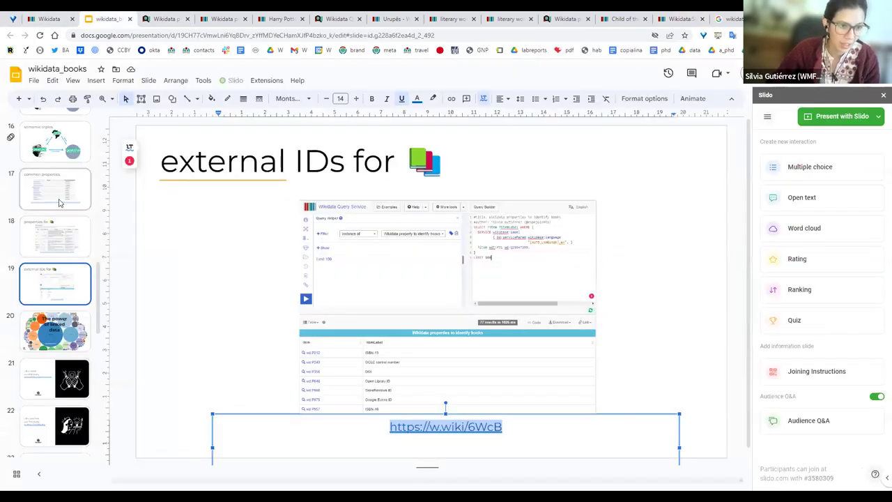
scroll(55, 251, up, 4)
scroll(70, 264, down, 10)
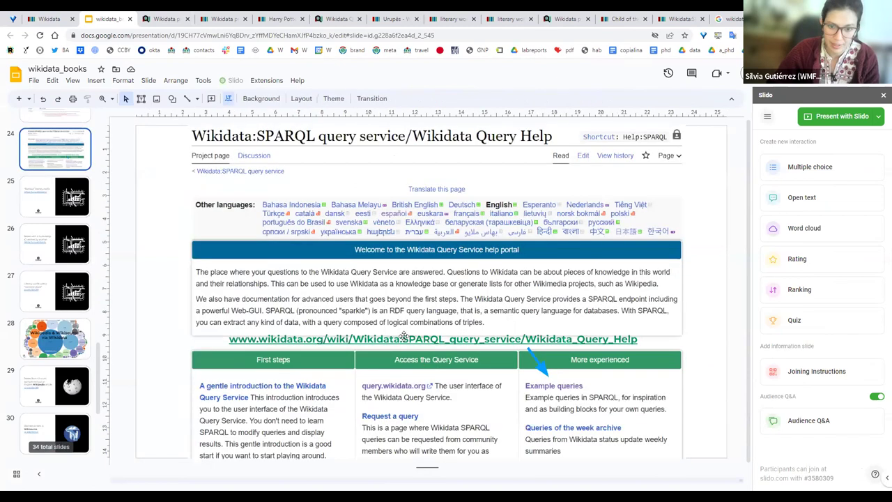
double_click(404, 339)
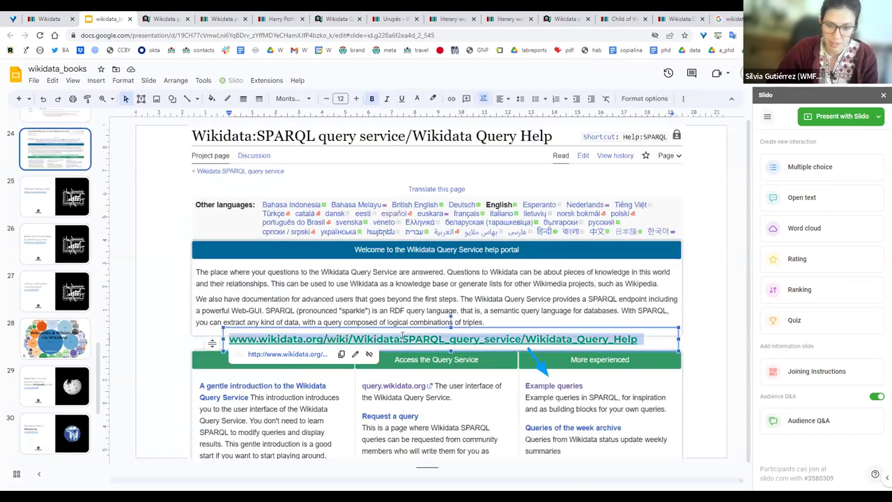
- Copy the Wikidata_Query_Help address from the slide and open it in a new browser tab
triple_click(420, 337)
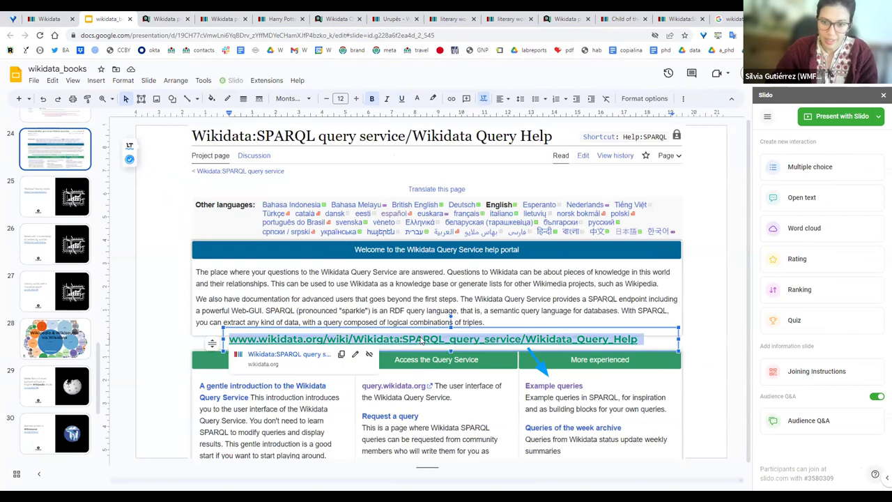
key(ctrl+c)
key(ctrl+t)
key(ctrl+v)
key(Return)
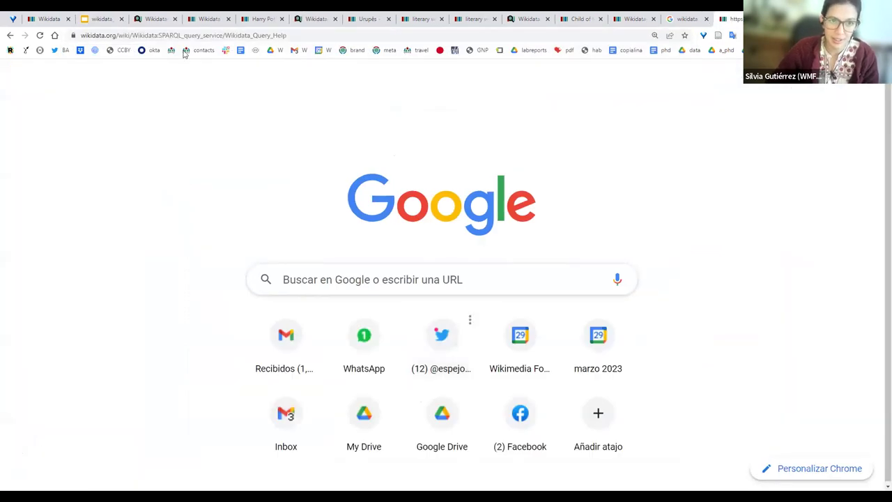
- Open the Request a query page from the Wikidata Query Help portal and look over its introduction and first request
scroll(494, 368, down, 2)
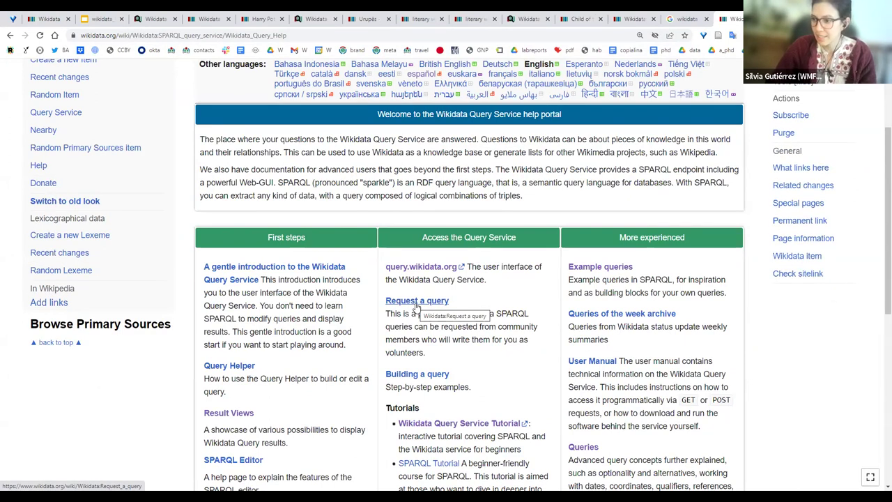
click(416, 300)
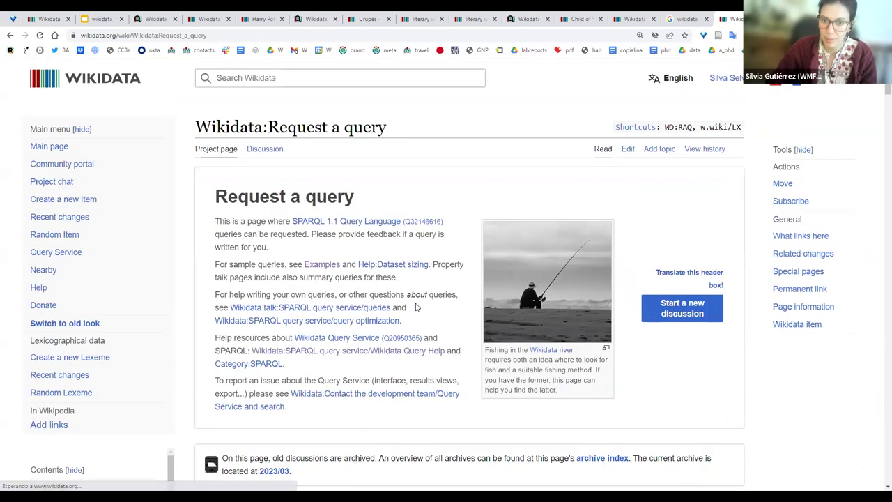
scroll(417, 307, down, 2)
scroll(416, 307, down, 5)
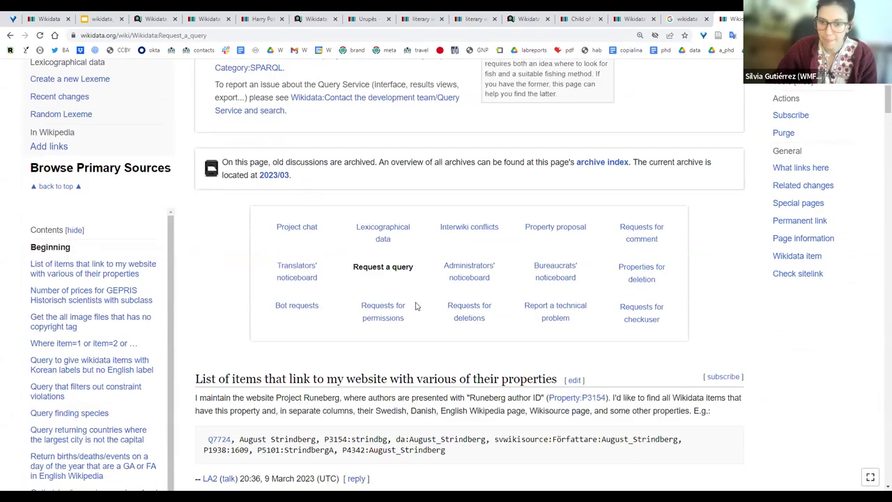
scroll(416, 306, up, 3)
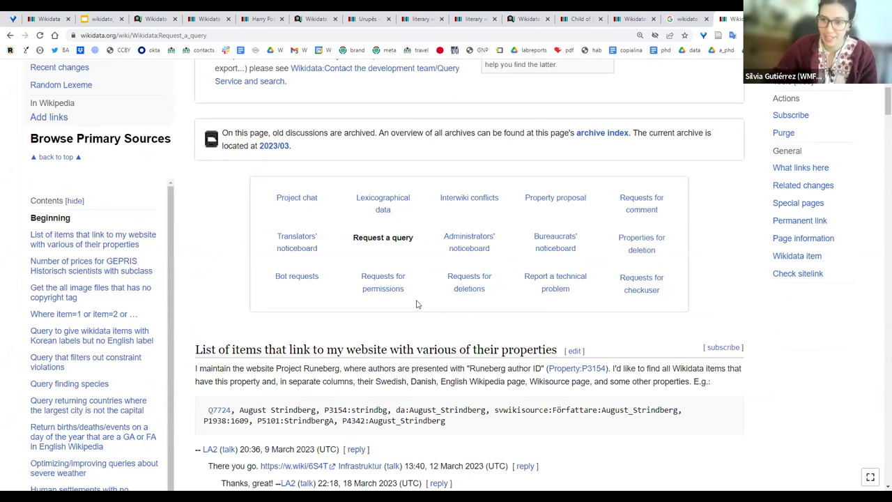
- Examine the Things Fall Apart (Q622400) item, looking over its statements and the Identifiers section
mouse_move(573, 255)
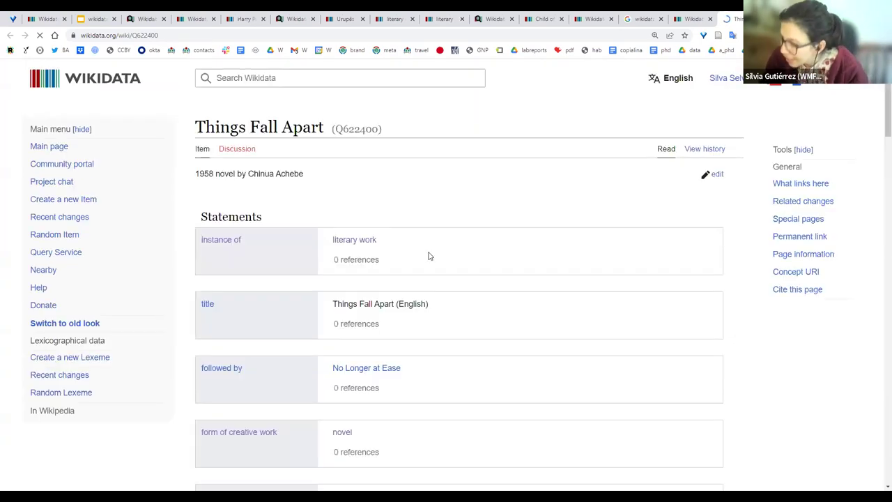
drag(206, 127, 352, 125)
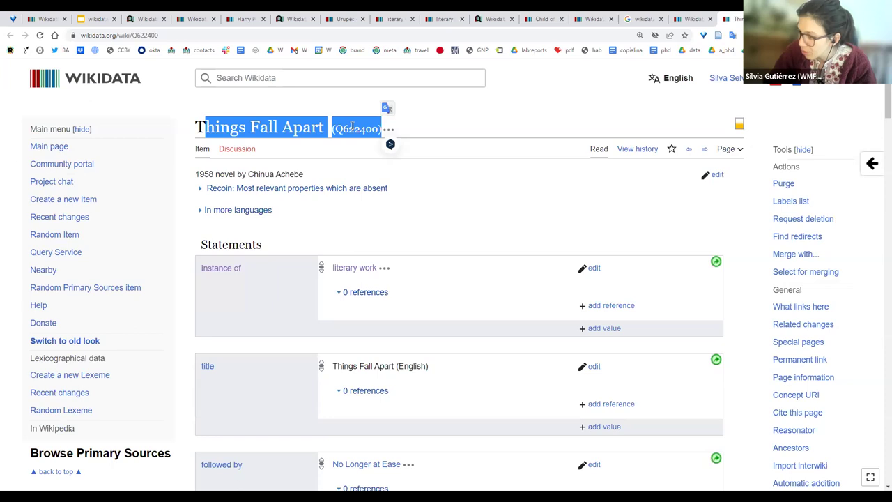
scroll(431, 294, down, 20)
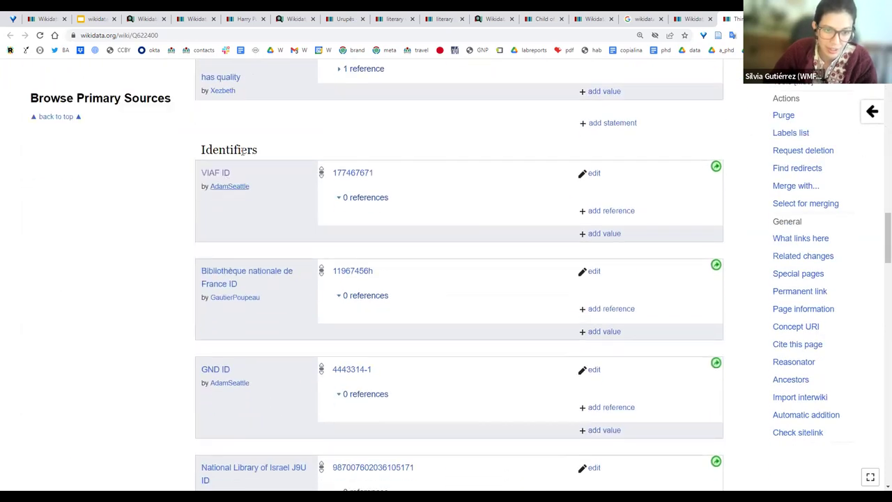
double_click(243, 151)
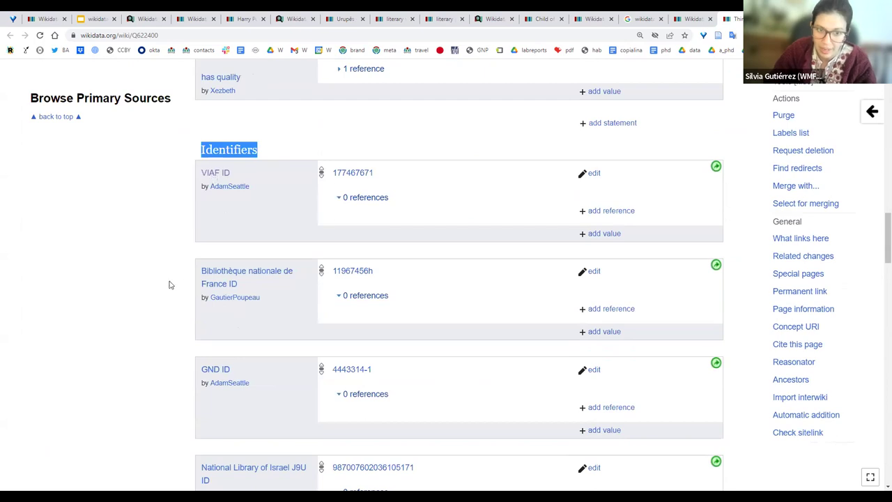
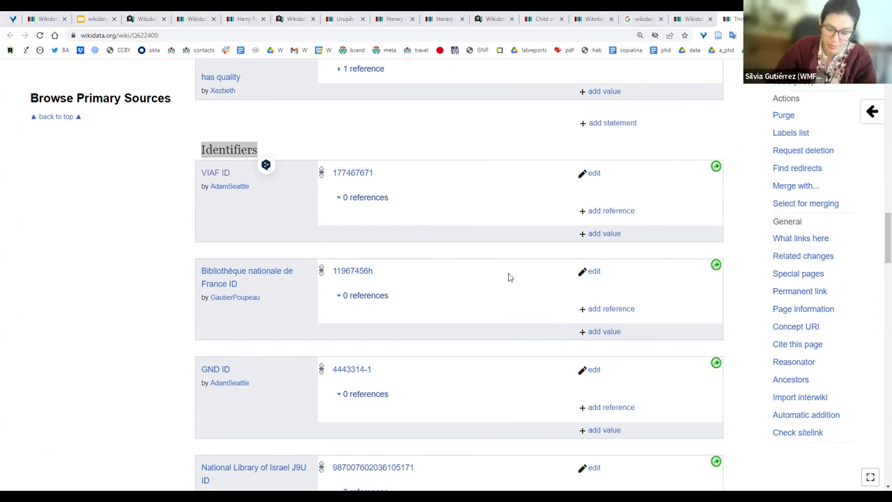
scroll(508, 276, down, 2)
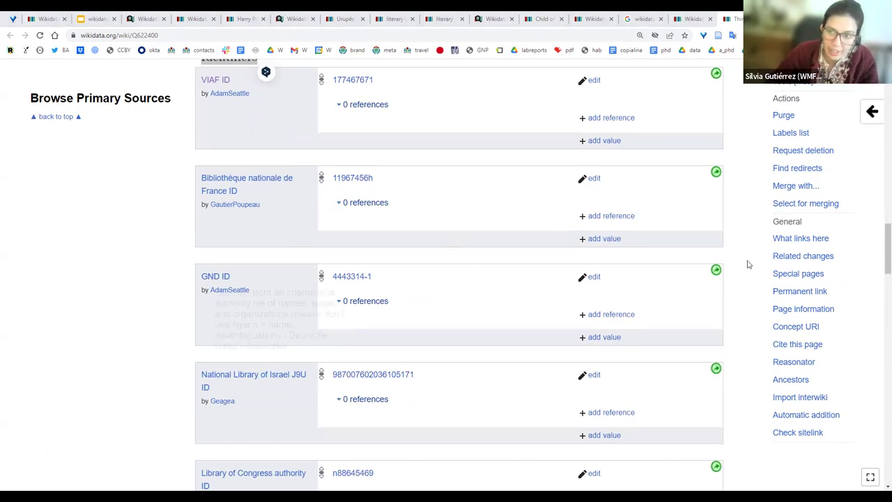
scroll(751, 262, up, 2)
scroll(751, 262, up, 15)
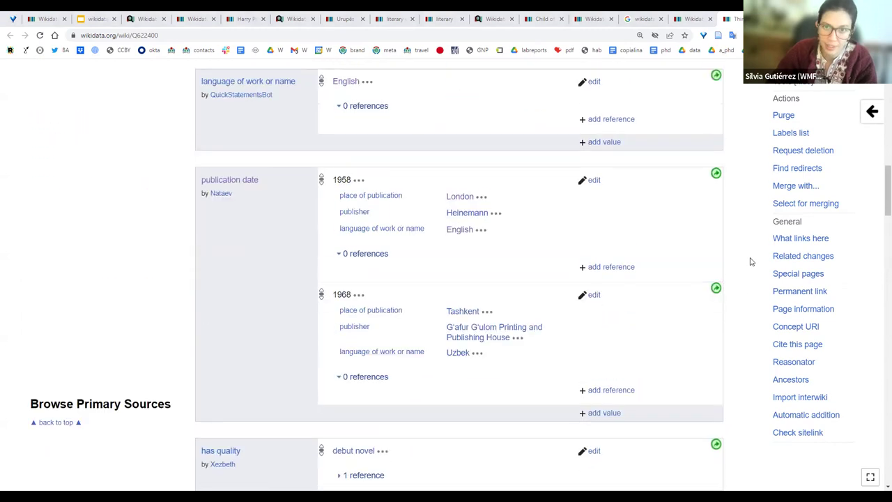
scroll(751, 262, down, 15)
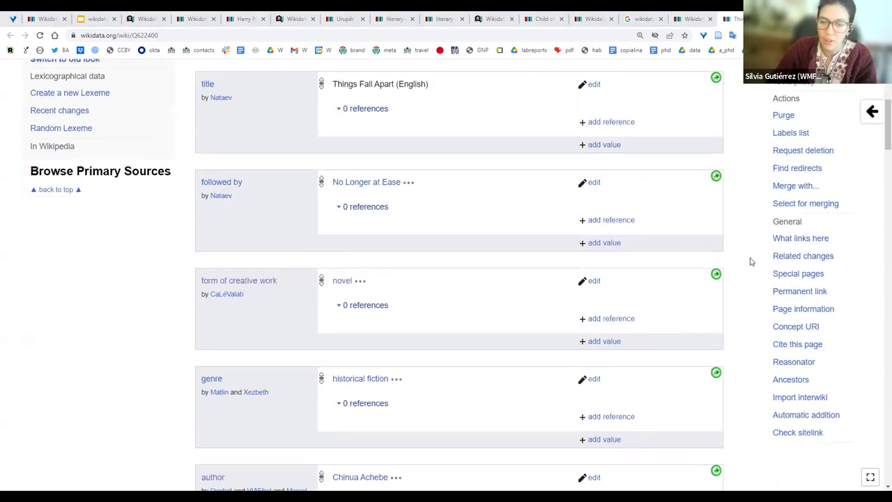
scroll(748, 261, down, 1)
scroll(748, 261, up, 2)
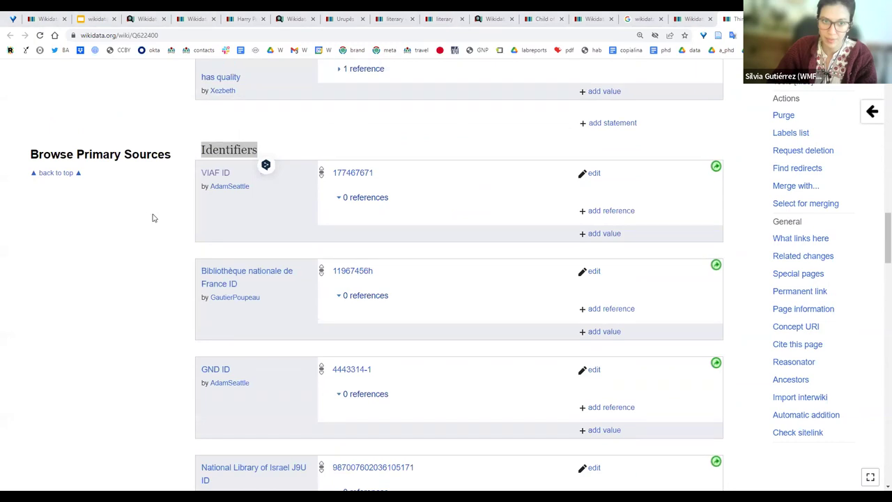
mouse_move(213, 180)
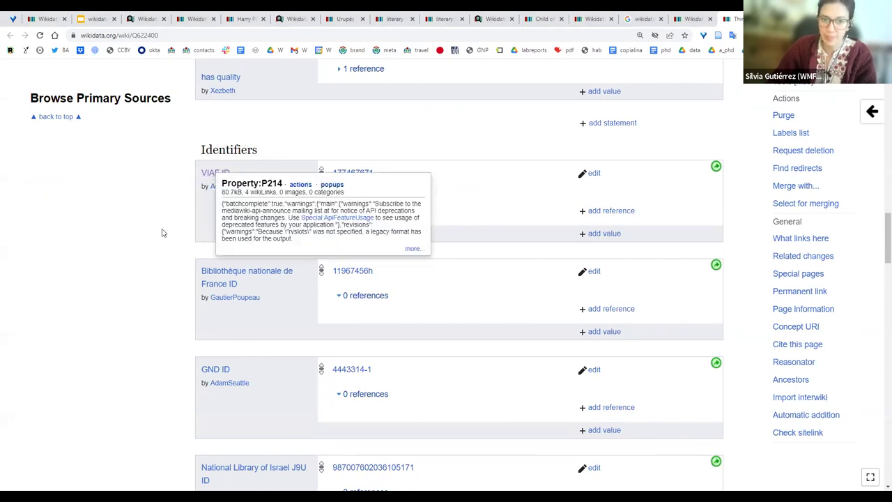
- Open the Bibliothèque nationale de France ID property in a new tab and go to its discussion page
right_click(256, 277)
click(292, 282)
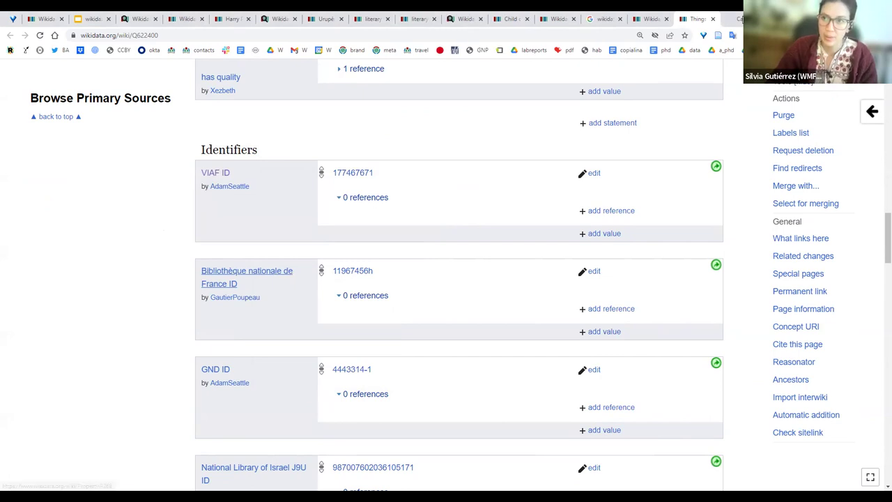
key(ctrl+Tab)
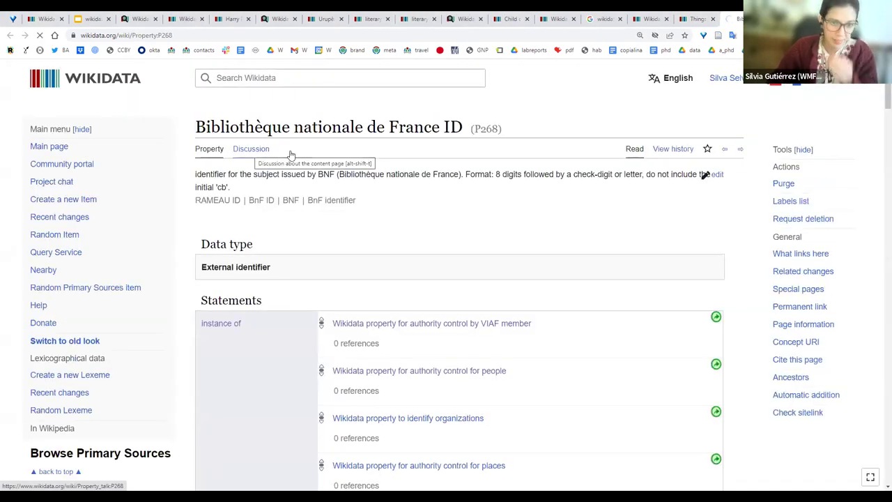
click(250, 149)
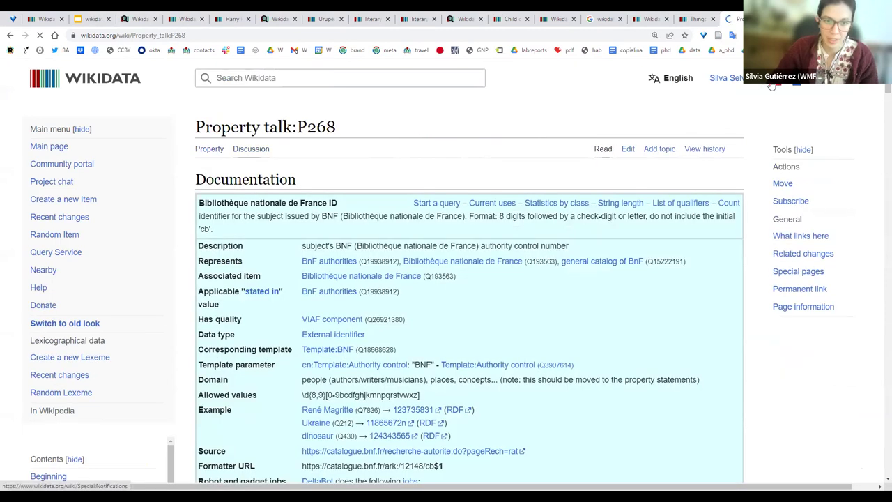
- Examine the name and description of the Bibliothèque nationale de France ID in the talk page's documentation
scroll(516, 231, down, 2)
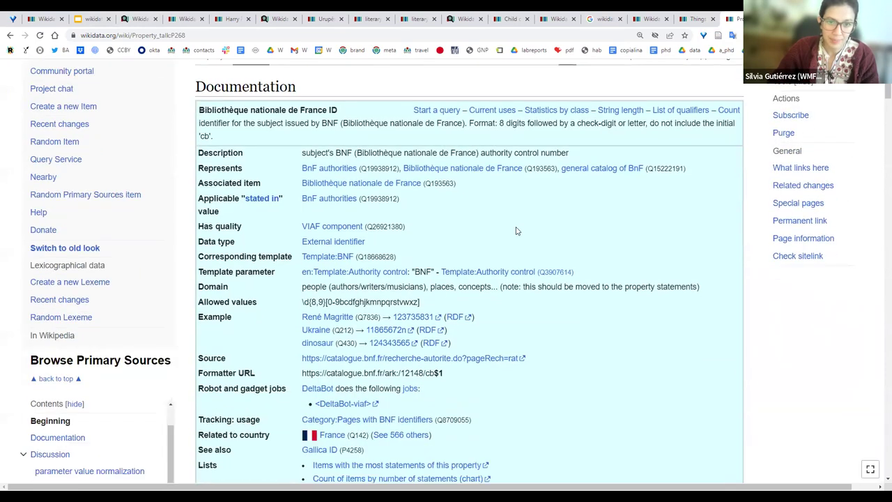
scroll(516, 231, down, 5)
scroll(516, 231, up, 4)
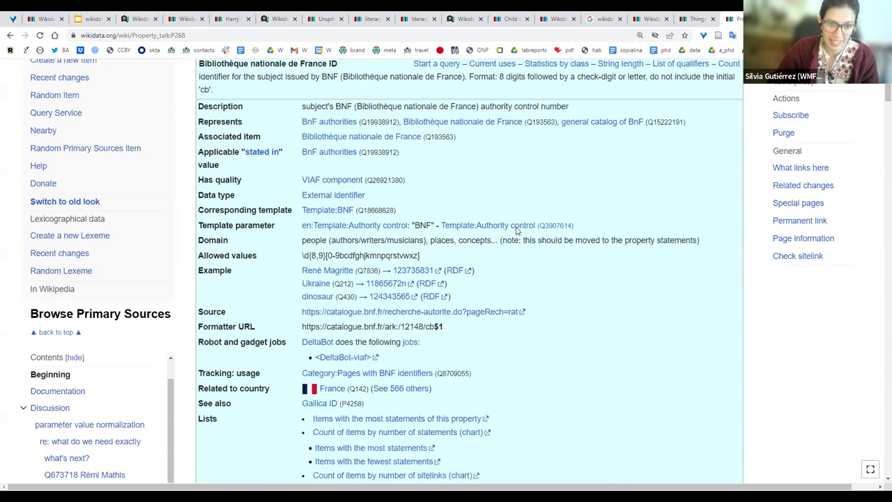
scroll(516, 231, up, 3)
drag(200, 203, 318, 218)
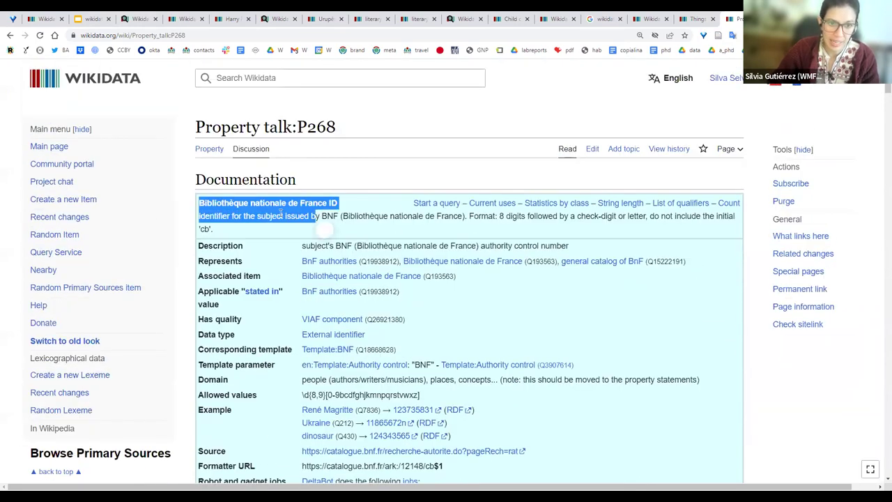
click(231, 202)
triple_click(231, 202)
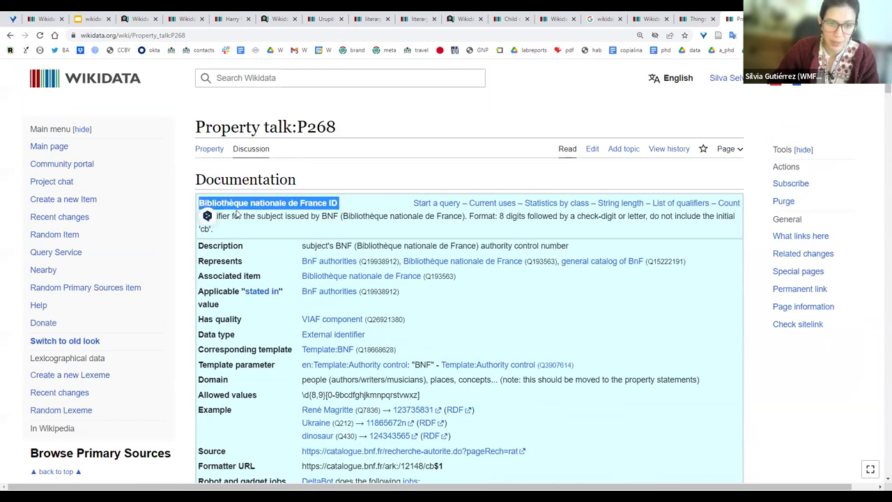
click(218, 222)
drag(201, 217, 332, 218)
drag(231, 218, 480, 229)
click(459, 218)
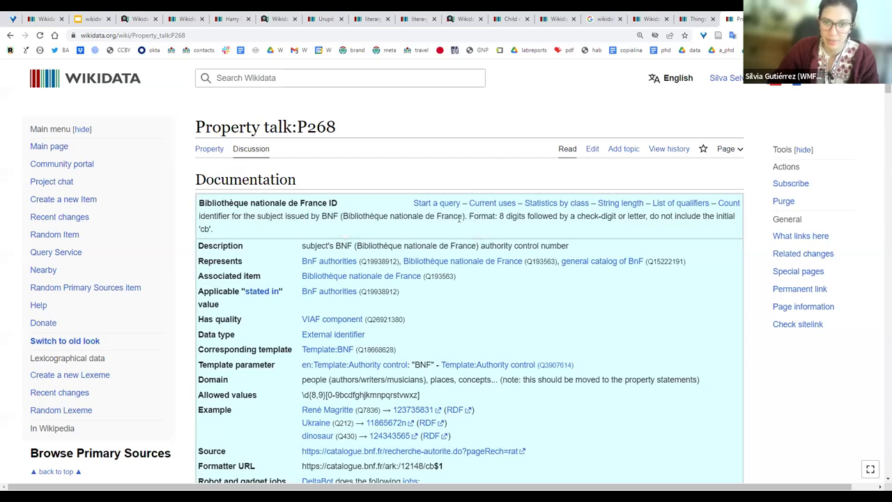
- Examine the identifier's format rule, then its lists, current uses and property constraints further down the documentation
scroll(488, 209, down, 1)
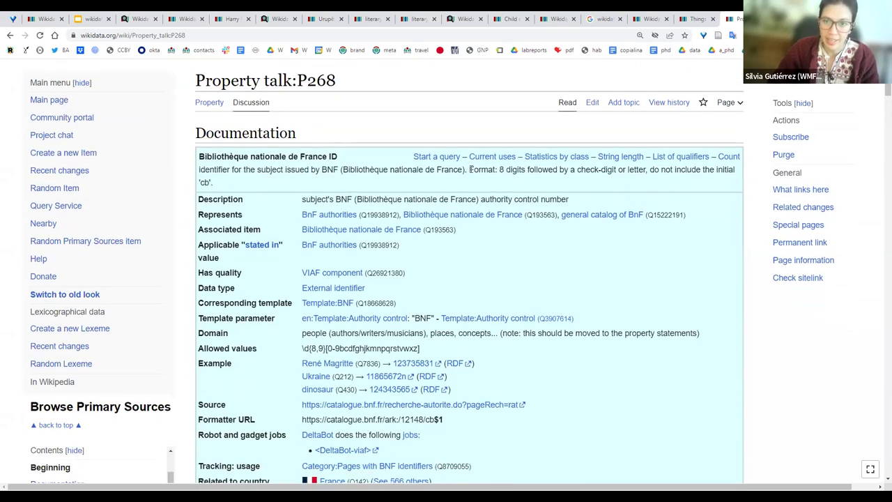
drag(470, 169, 522, 189)
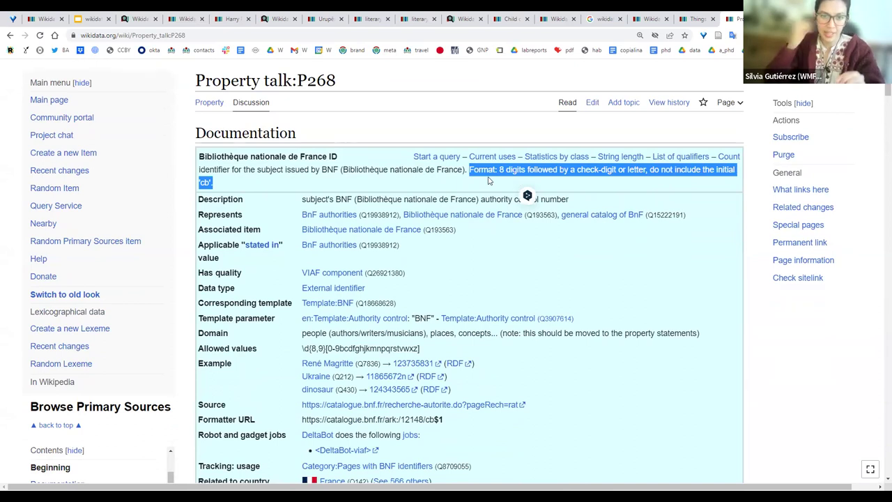
click(500, 168)
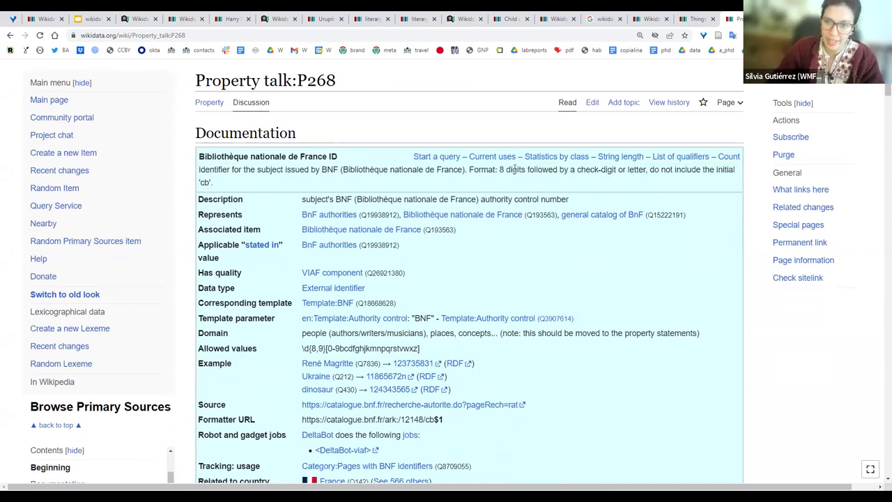
drag(499, 170, 527, 170)
click(533, 282)
scroll(545, 366, down, 2)
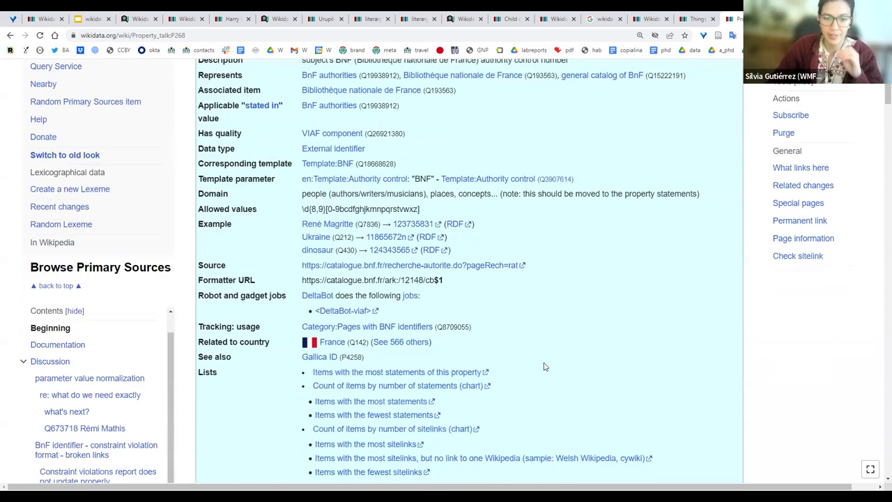
scroll(545, 366, down, 6)
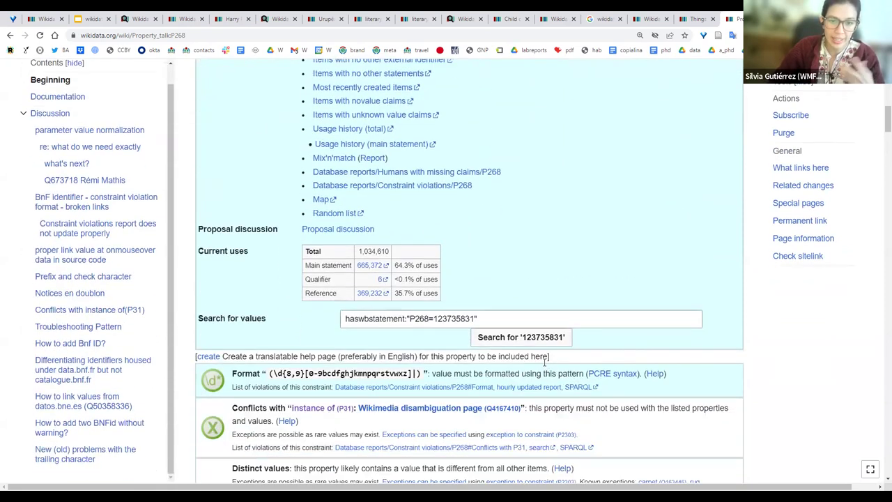
scroll(544, 361, down, 2)
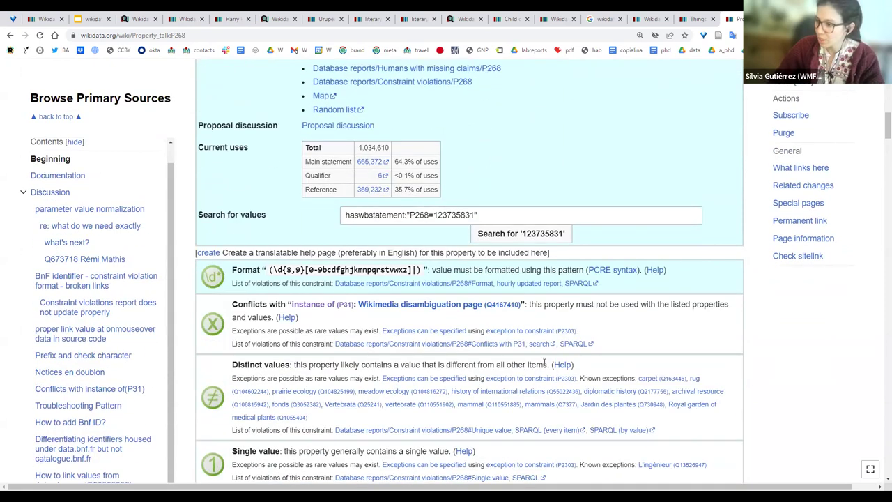
scroll(545, 362, up, 5)
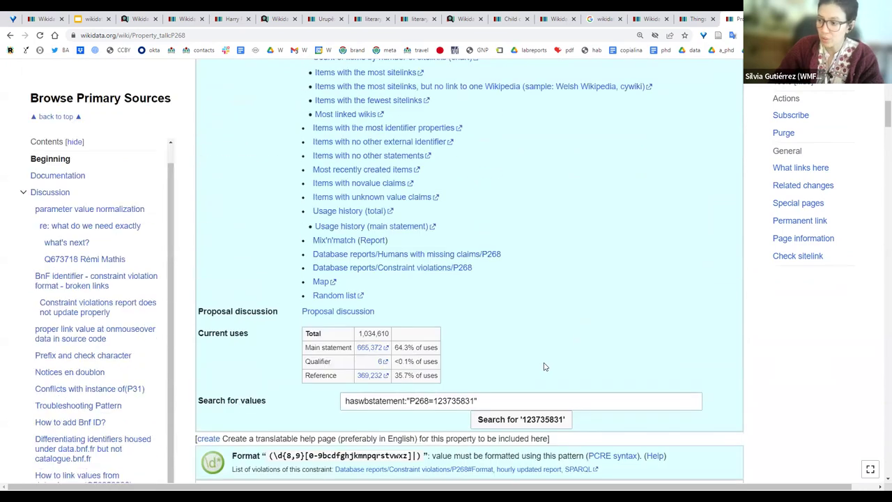
scroll(545, 366, up, 5)
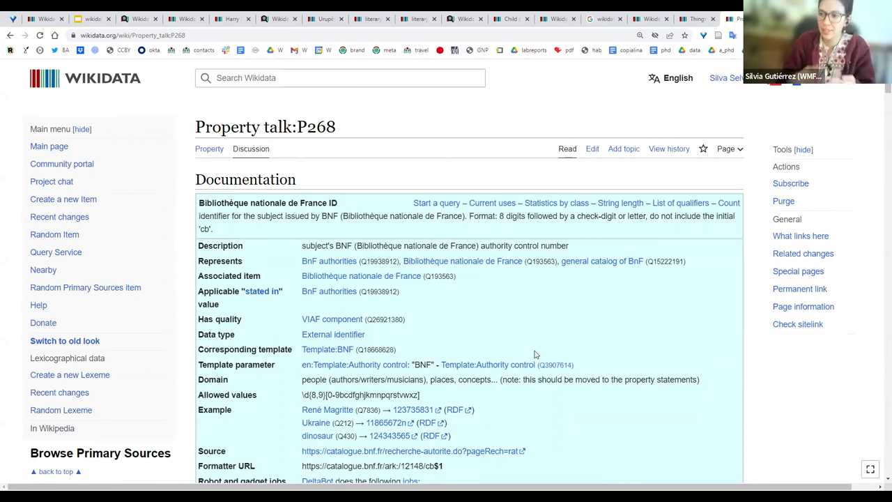
click(257, 77)
text(e)
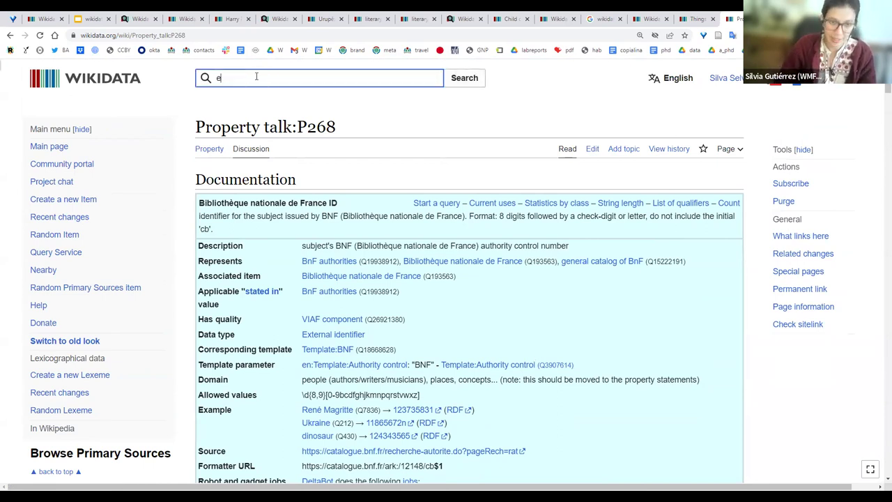
double_click(225, 78)
click(255, 75)
key(BackSpace)
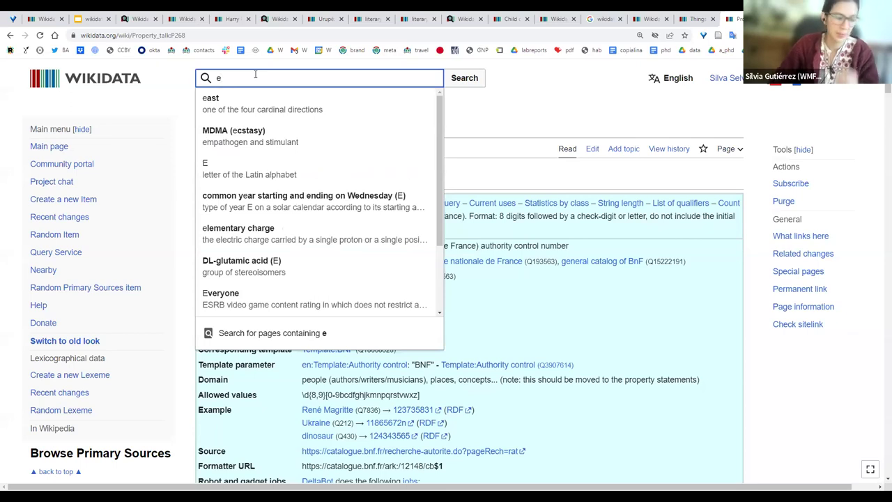
key(BackSpace)
- Find the Enciclopedia de la literatura en México through a web search for "elem" in a new tab and open its Autores list
key(ctrl+t)
text(elem)
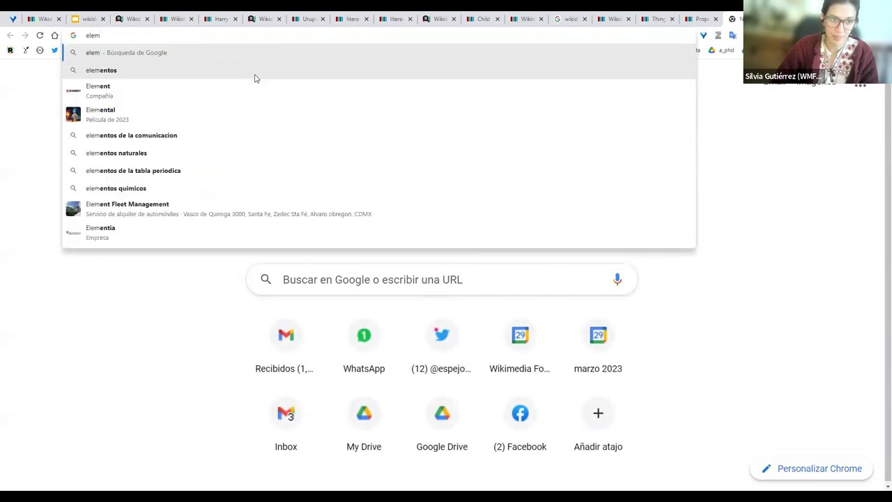
key(Return)
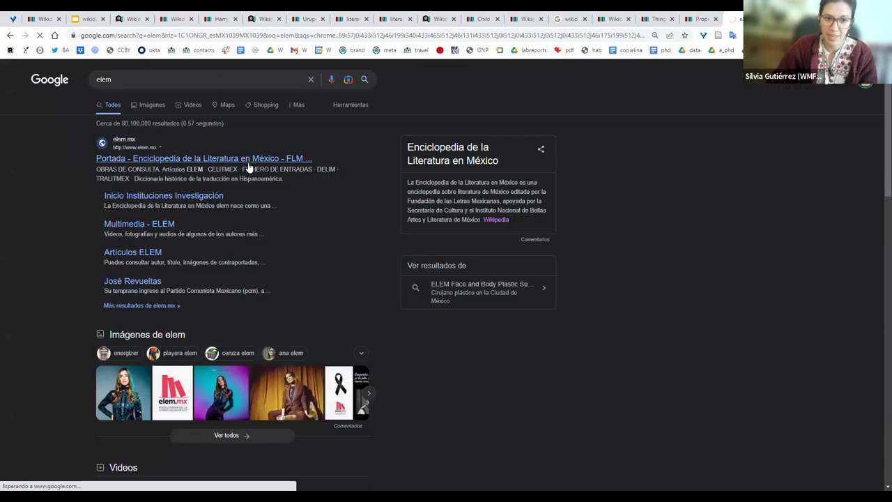
click(249, 164)
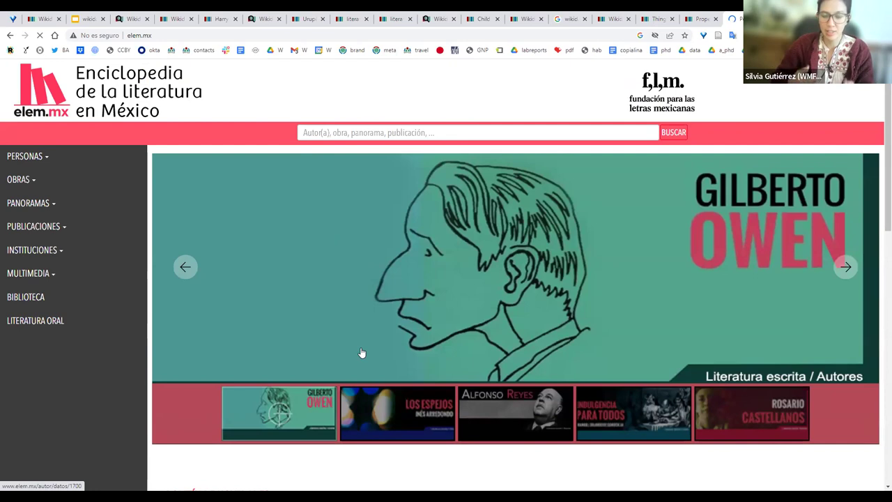
click(50, 158)
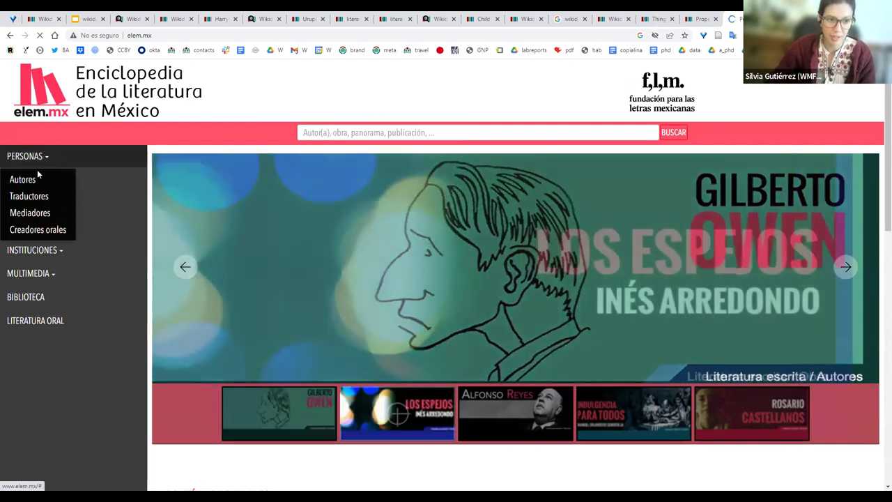
click(36, 179)
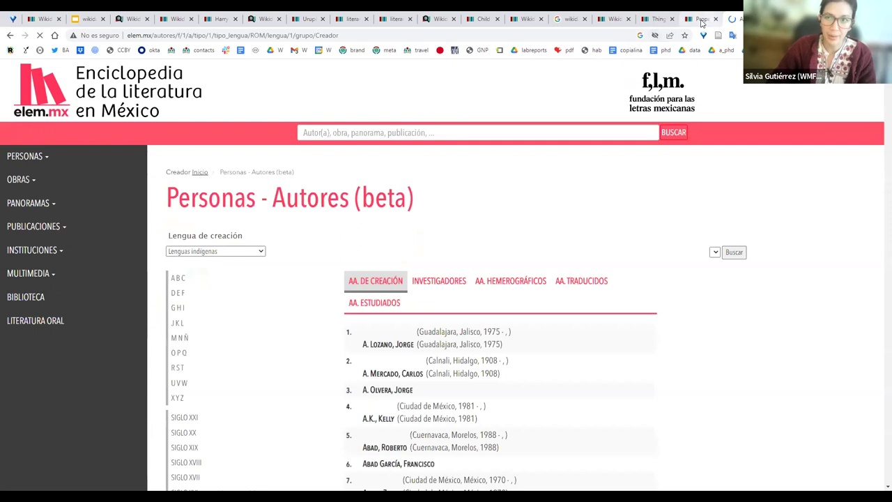
- Return to the Bibliothèque nationale de France ID talk page, search Wikidata for "guadalupe dueñas" and open the writer's item
click(699, 19)
click(328, 77)
text(guada)
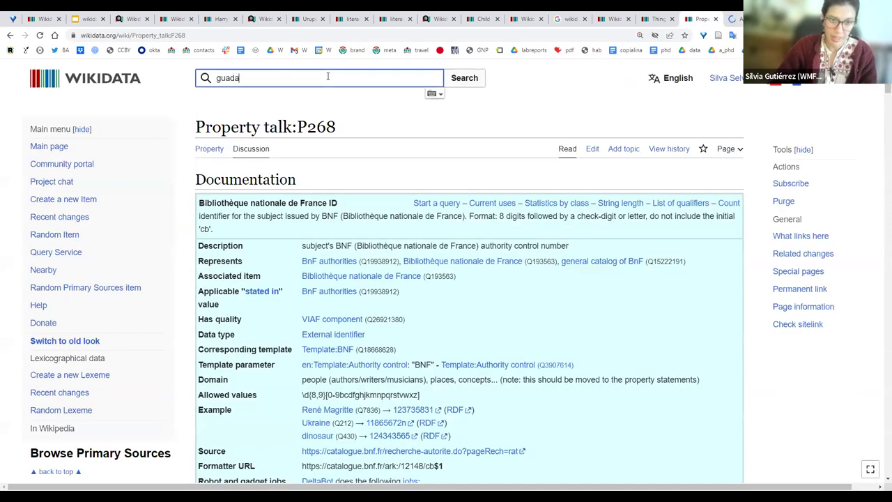
text(lupe duieñ)
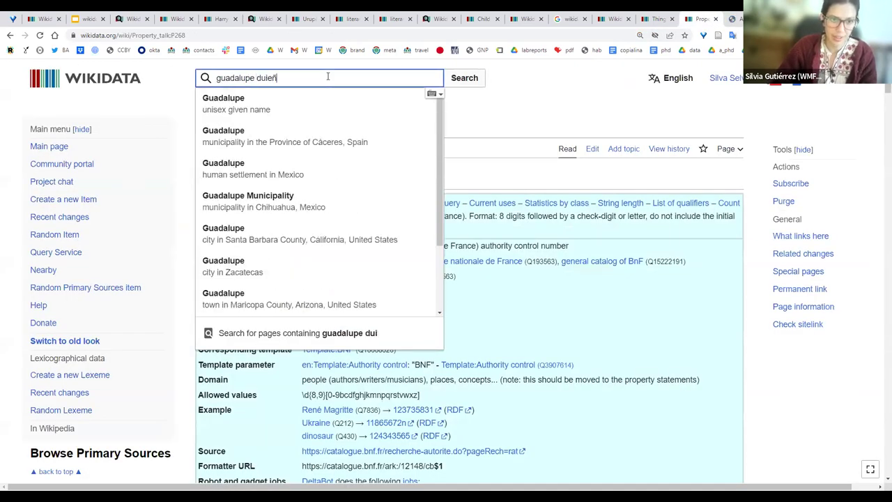
key(BackSpace)
key(BackSpace)
key(BackSpace)
text(eñas)
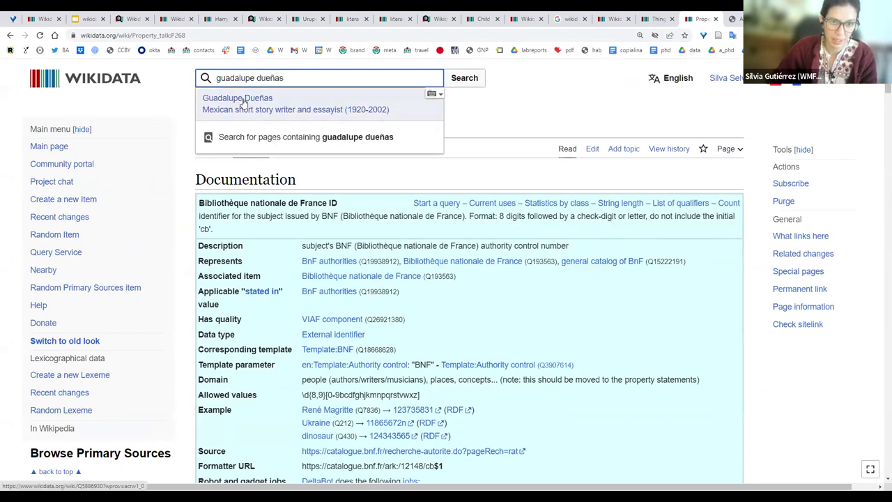
click(243, 102)
- Search within the Guadalupe Dueñas item page for "elem id", then close the page search
key(ctrl+f)
text(e)
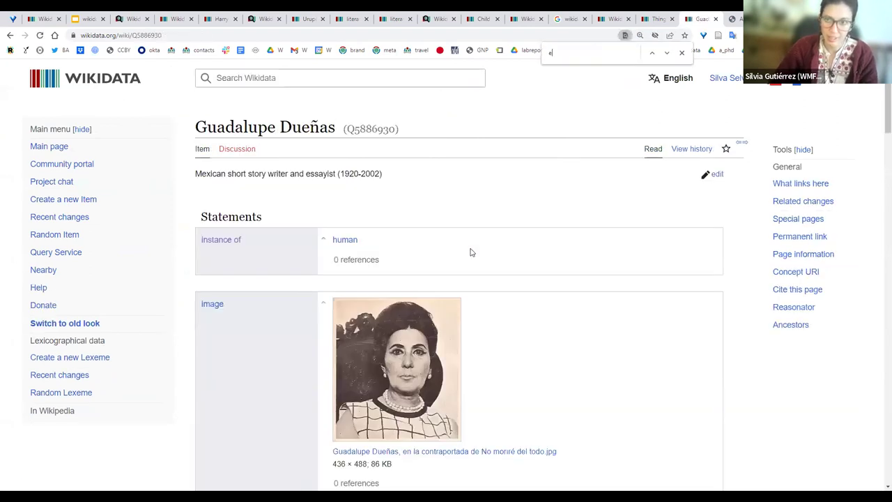
text(lem id)
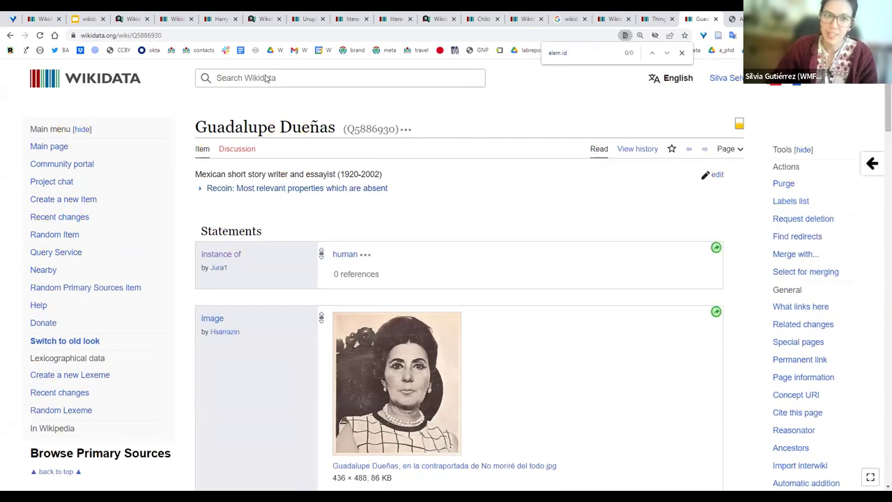
click(199, 76)
key(Escape)
- Search Wikidata for pages containing "elem id" and open the Enciclopedia de la Literatura en México ID property
click(302, 80)
text(elem id)
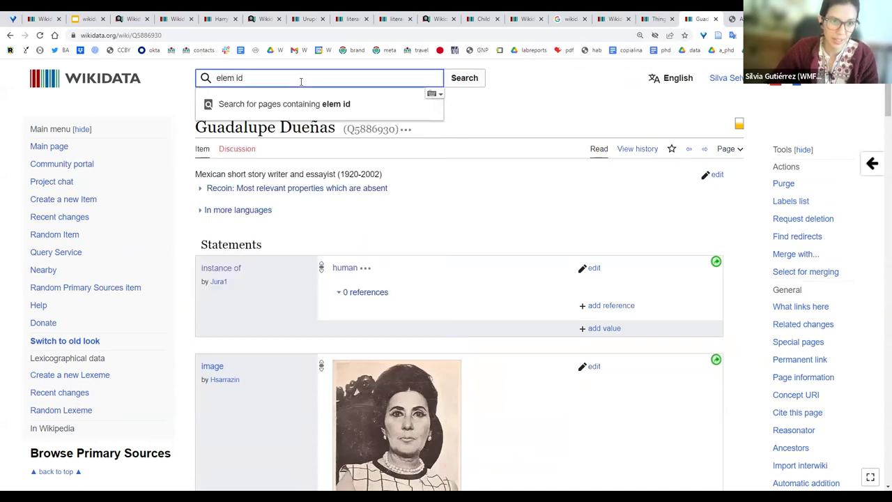
click(302, 107)
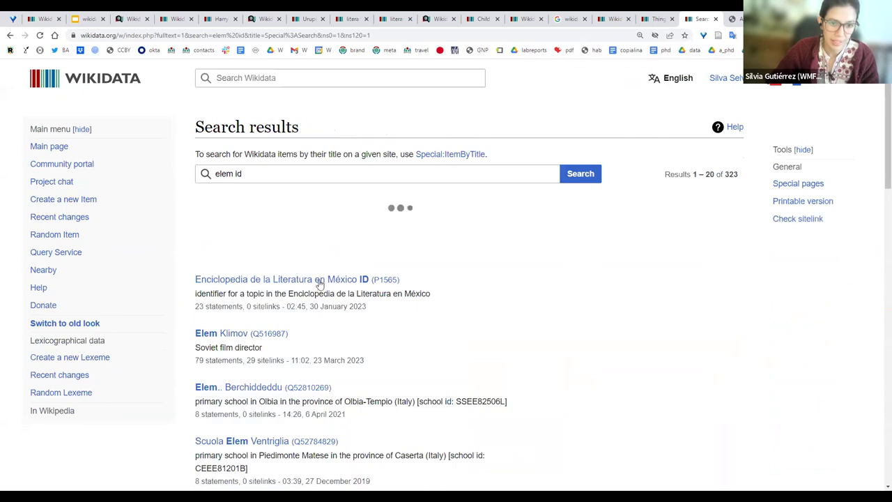
click(320, 280)
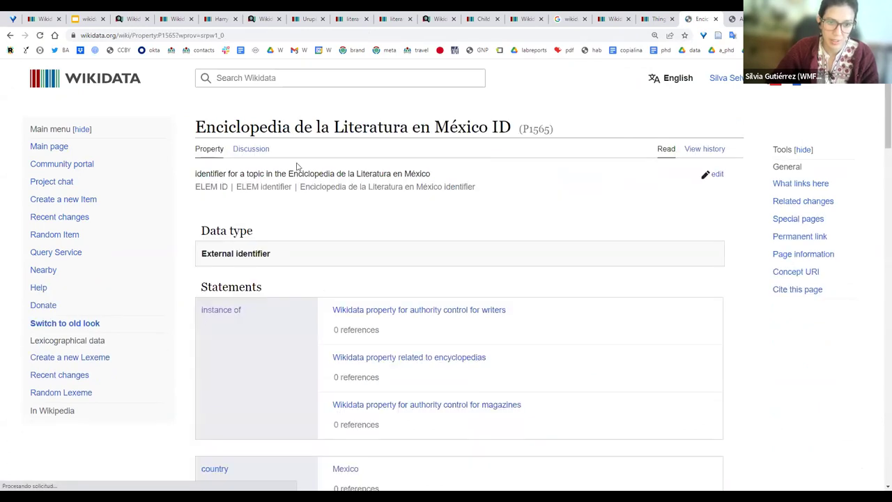
- Examine the property's P-number, URL match pattern, format as a regular expression, source website and property constraints
drag(551, 129, 520, 128)
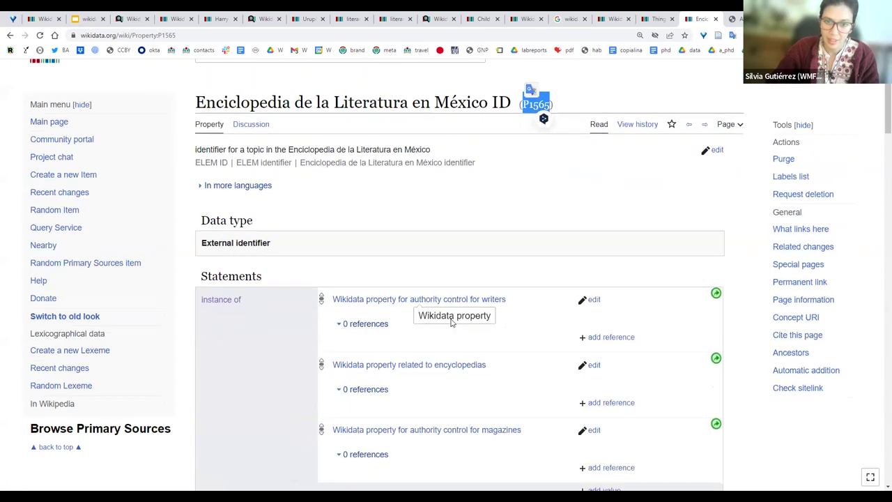
scroll(450, 323, down, 15)
scroll(451, 324, down, 3)
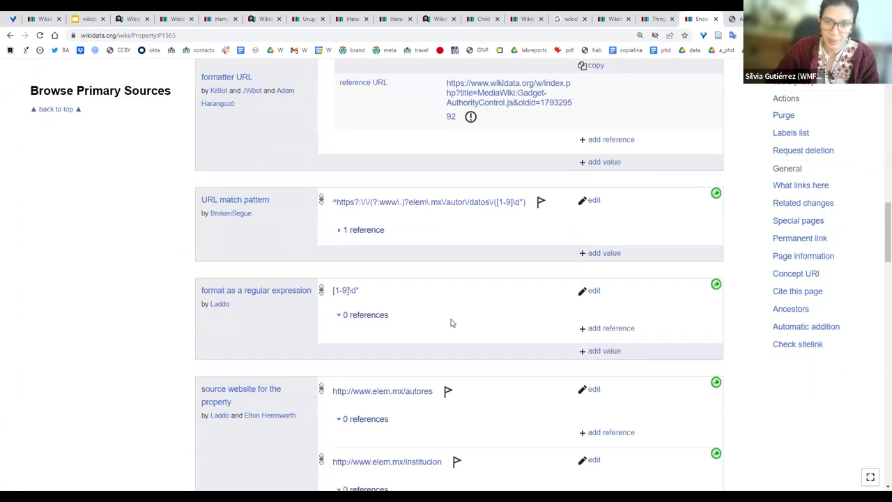
scroll(451, 324, down, 12)
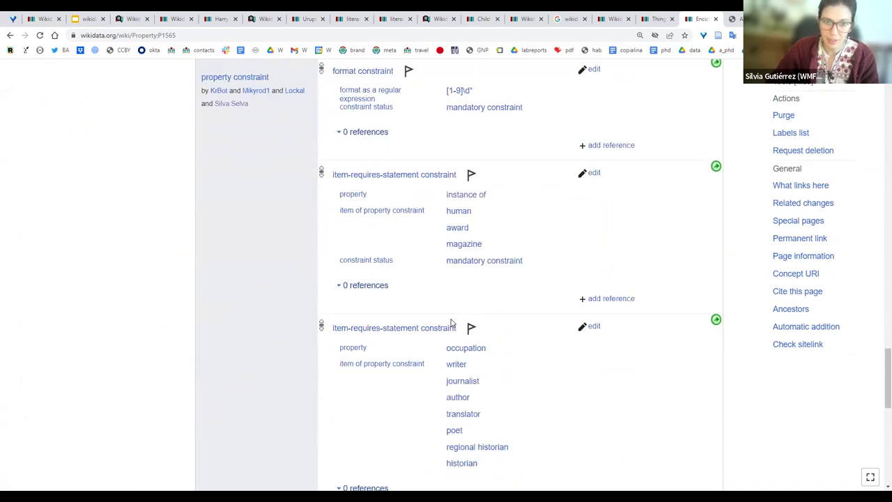
scroll(450, 323, down, 10)
- Switch back to the Things Fall Apart item and look over its identifiers and publication date statements
click(652, 21)
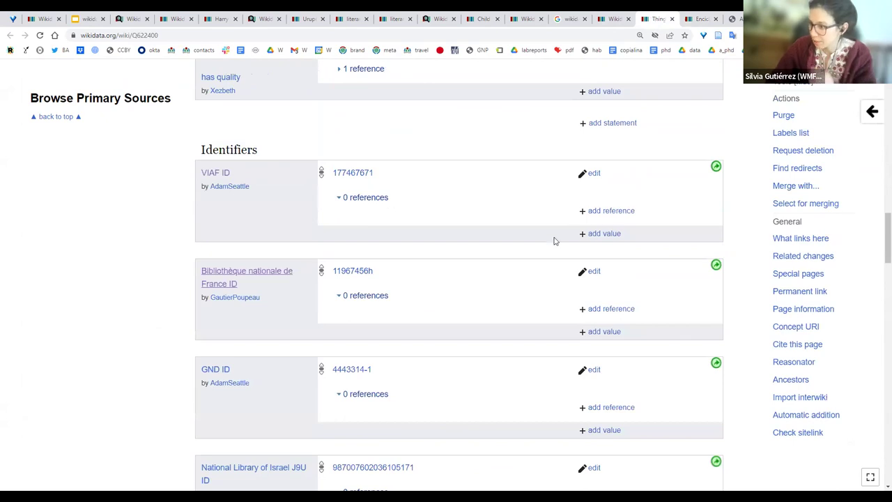
scroll(553, 240, up, 2)
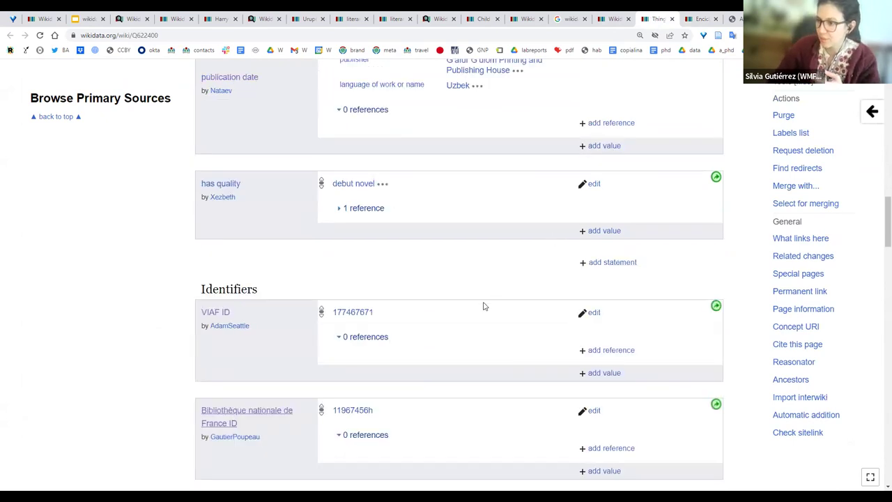
scroll(484, 306, up, 3)
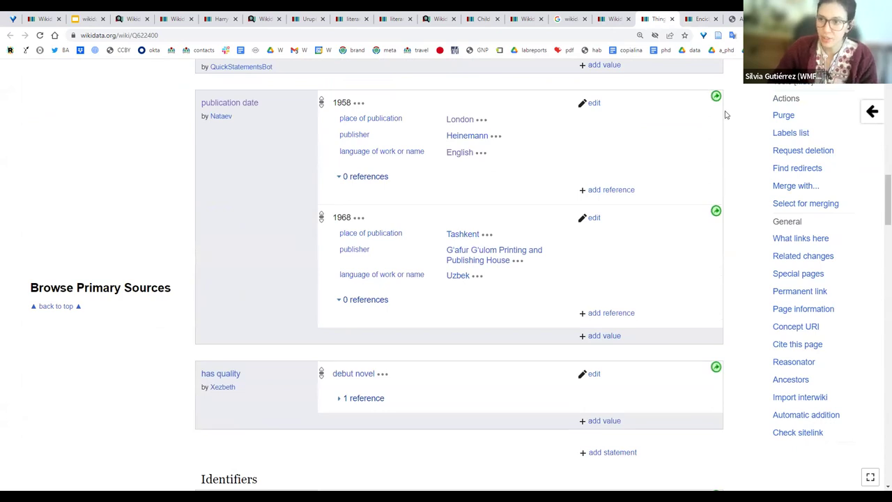
scroll(161, 141, up, 15)
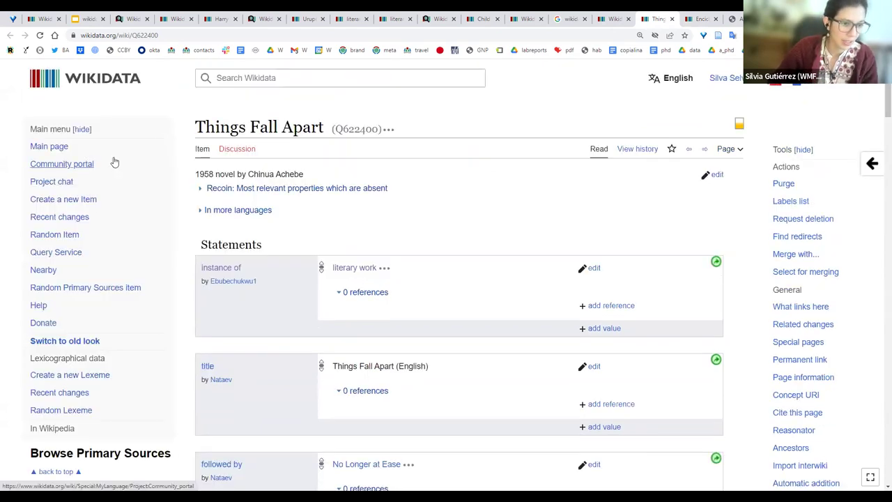
- Search the web for "create a property wikidata" from the Things Fall Apart tab
click(157, 35)
text(create a prpert)
key(BackSpace)
key(BackSpace)
key(BackSpace)
key(BackSpace)
key(BackSpace)
text(roper)
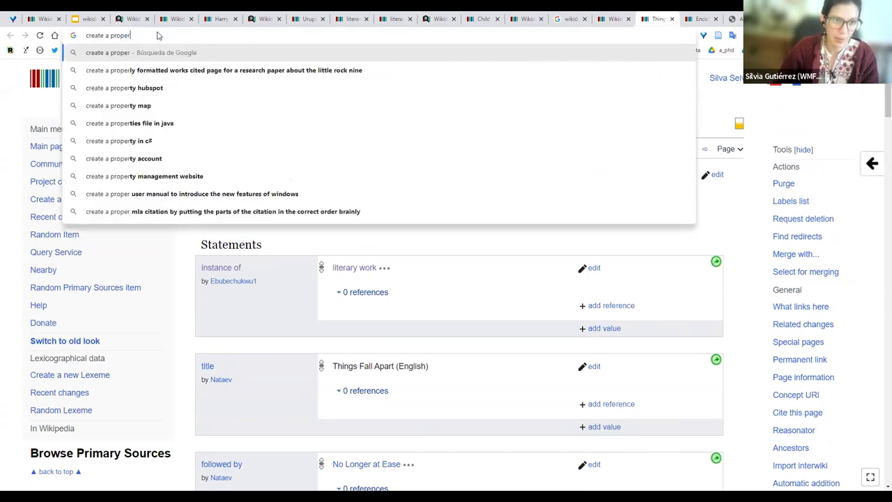
text(ty)
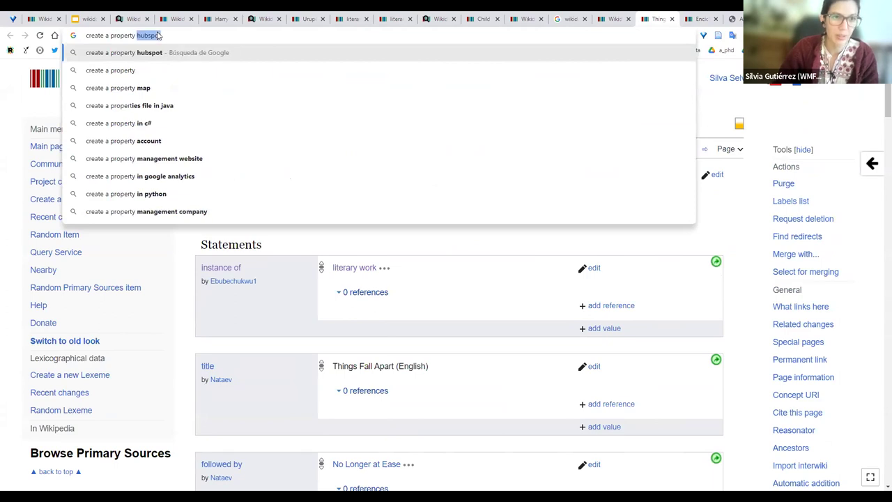
text( wikidata)
key(Return)
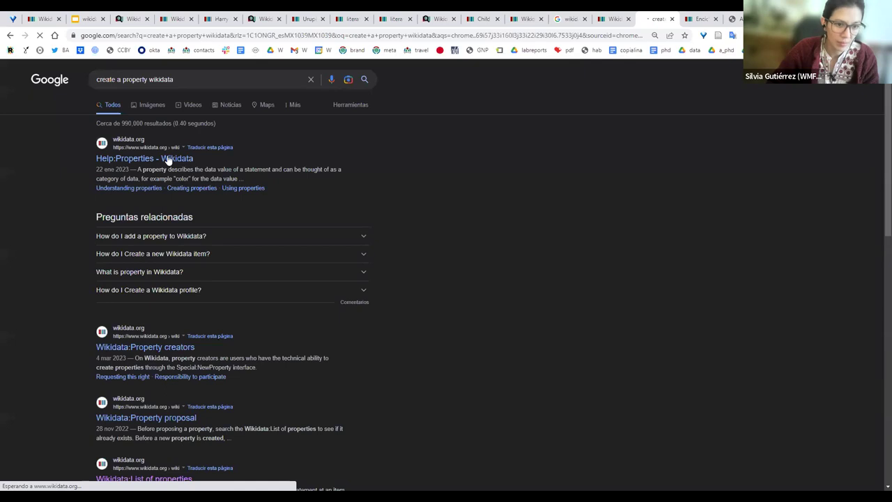
- Open the Help:Properties result in a new tab and the Wikidata:Property proposal result in the current tab
middle_click(168, 159)
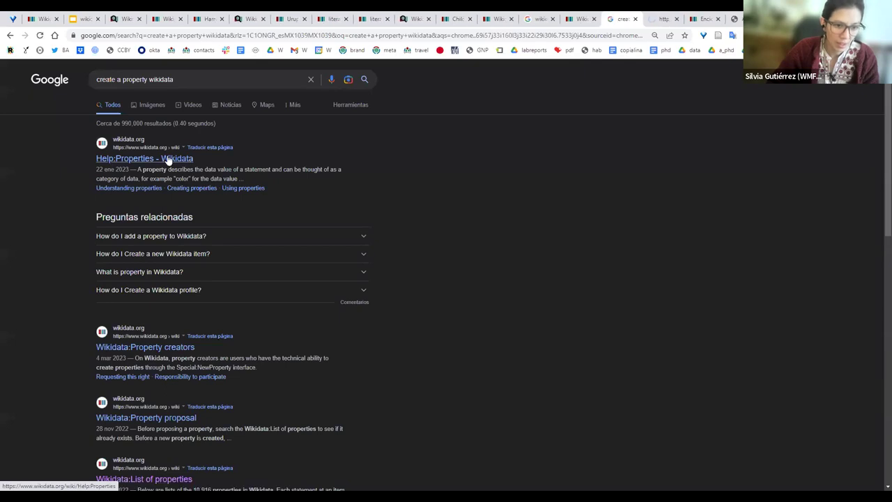
click(168, 419)
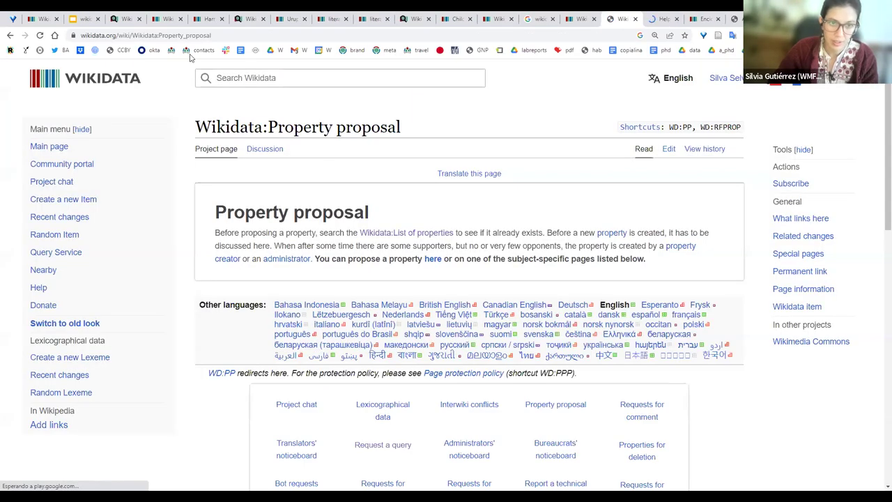
click(206, 36)
key(BackSpace)
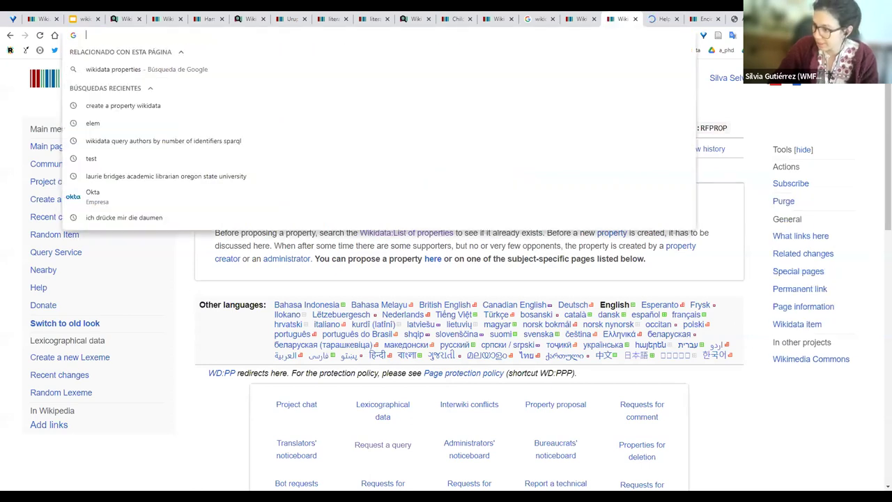
key(Escape)
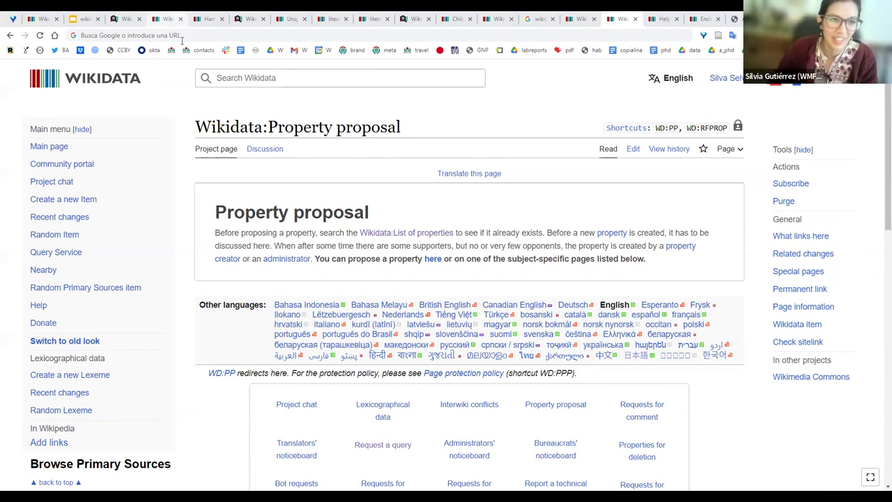
click(209, 36)
drag(200, 35, 205, 37)
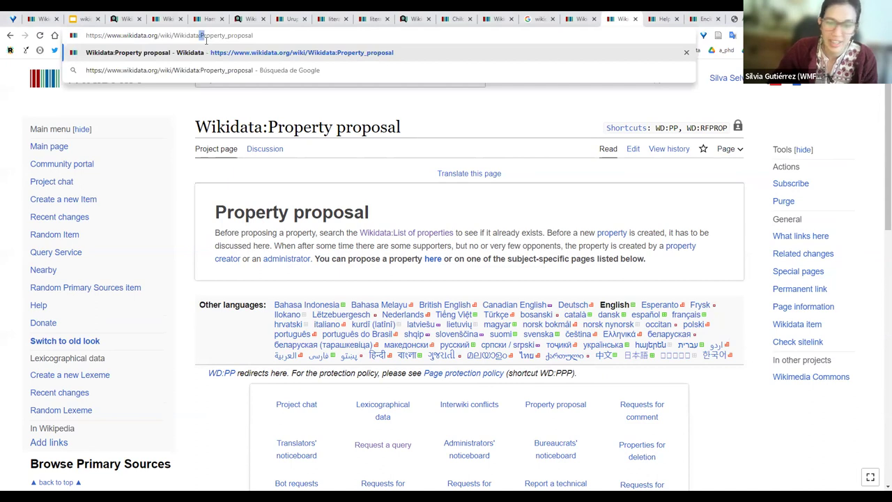
click(200, 35)
drag(201, 36, 205, 37)
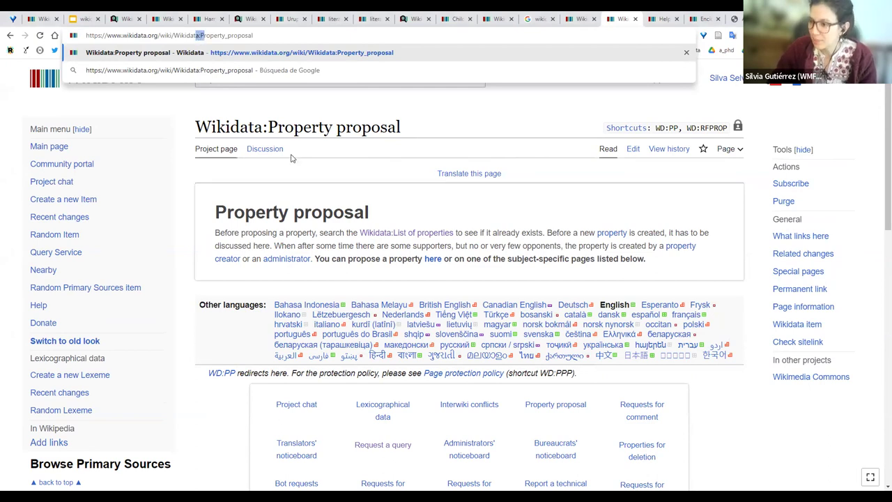
- Look over the topics that property proposals are divided into and the related links at the end of the page
scroll(363, 233, down, 5)
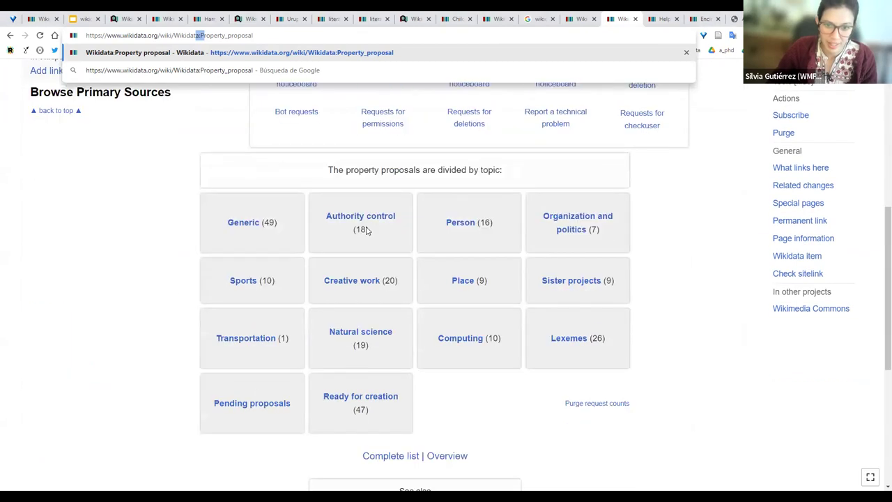
scroll(367, 230, up, 4)
scroll(367, 230, down, 4)
scroll(367, 230, down, 2)
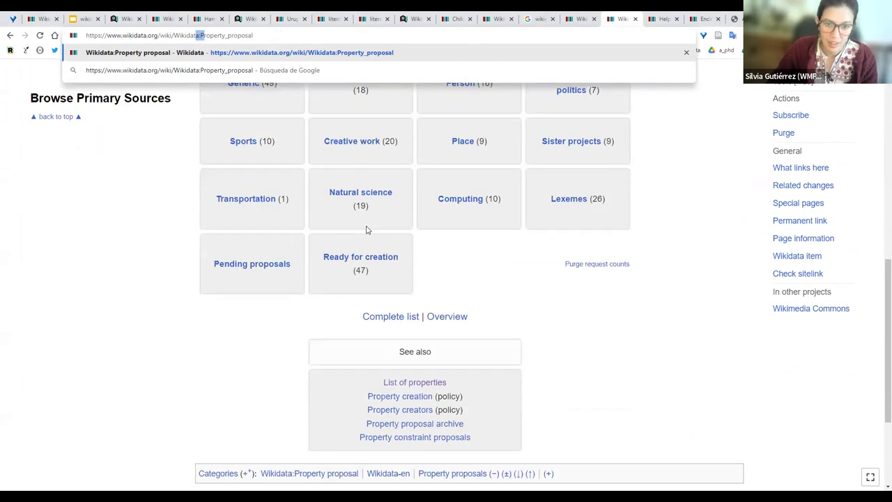
scroll(367, 230, up, 3)
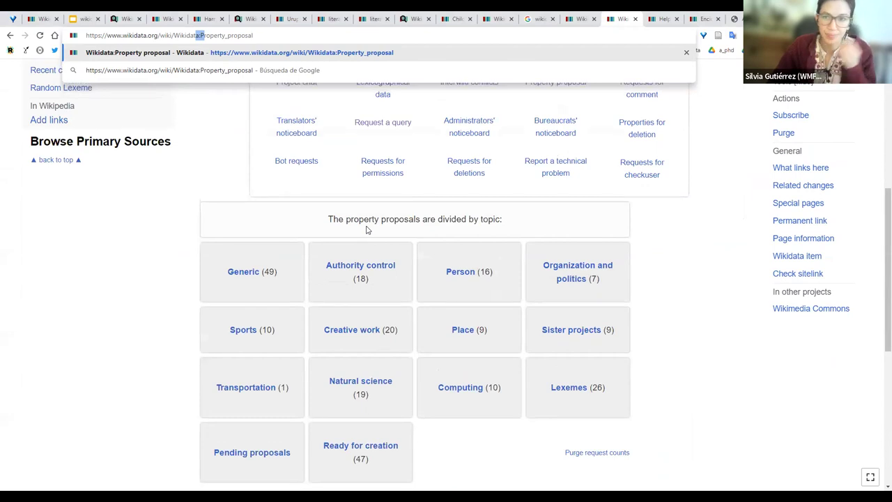
scroll(367, 230, up, 5)
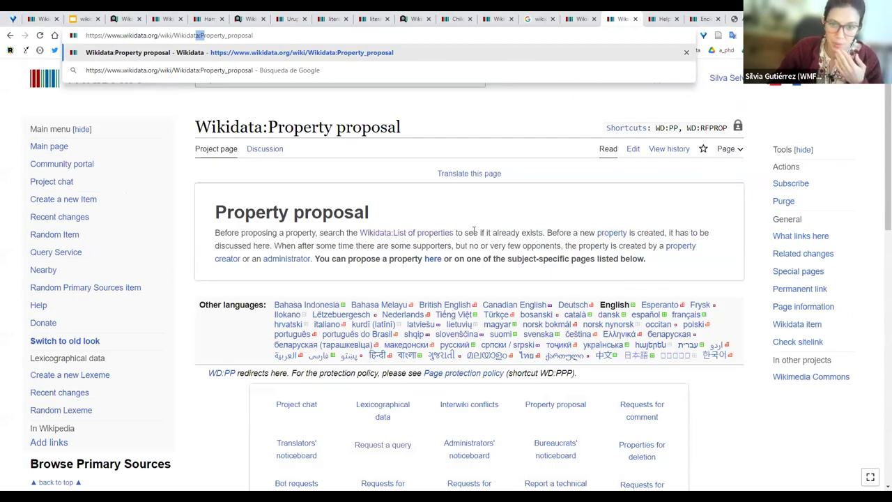
- Examine the introduction's rules on checking whether a property already exists and discussing it before creation, highlighting the key phrases
drag(216, 232, 320, 234)
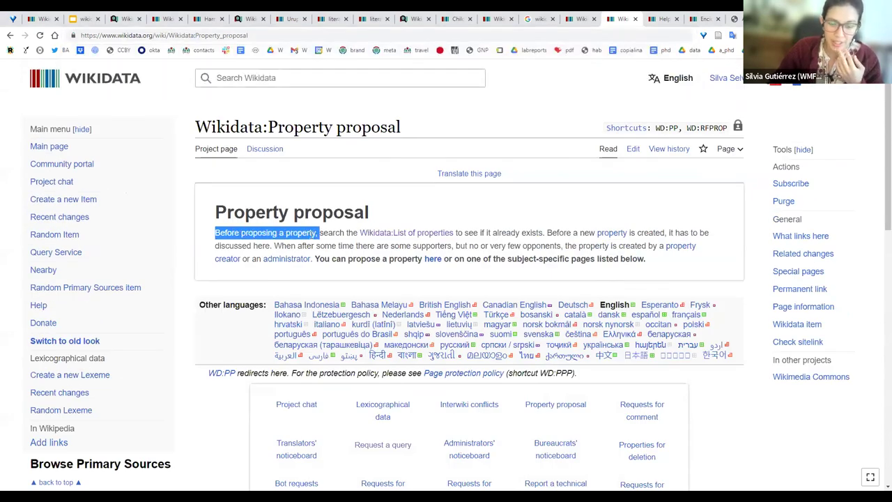
click(340, 235)
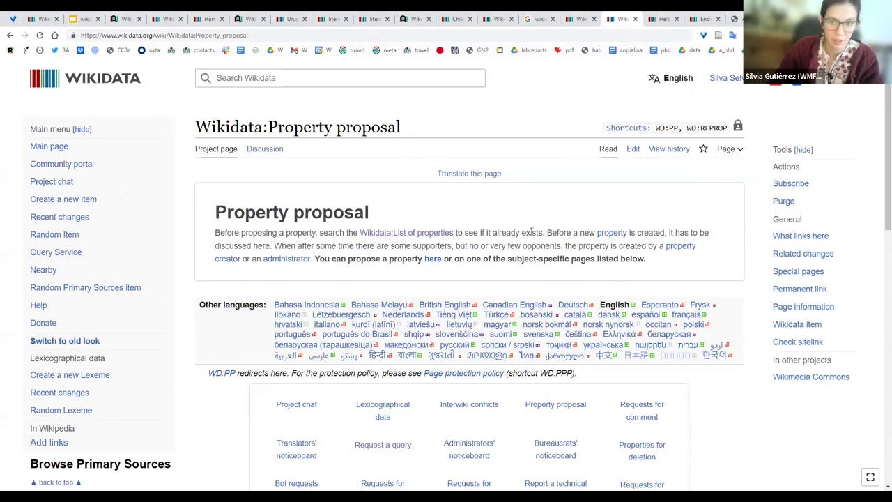
drag(500, 232, 543, 234)
click(664, 234)
drag(215, 246, 281, 246)
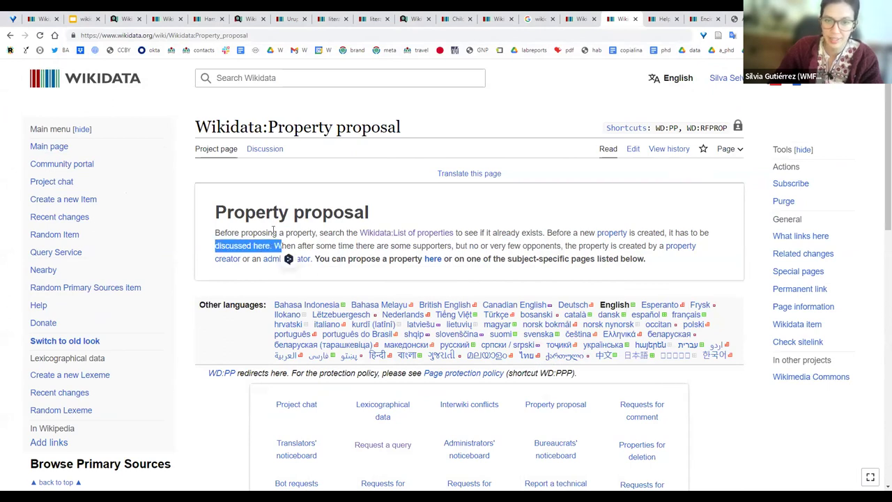
click(295, 245)
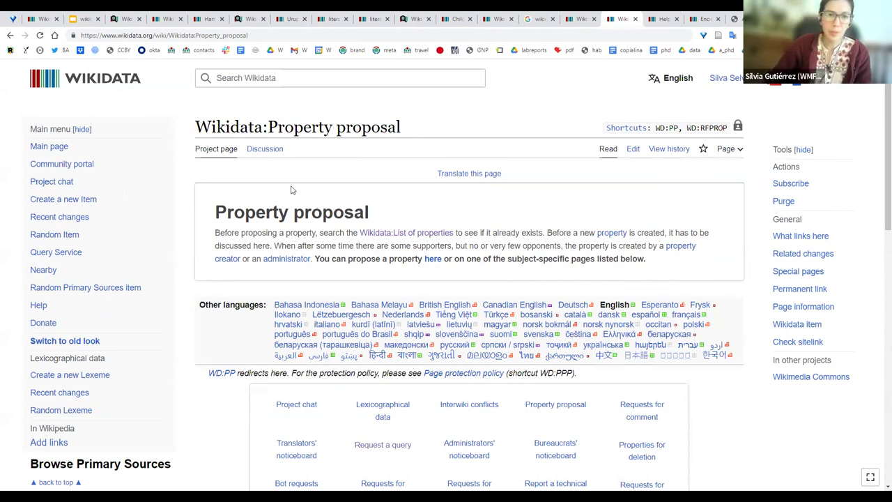
- Select the full web address of the Property proposal page and look over the noticeboard links and proposal topics
click(186, 36)
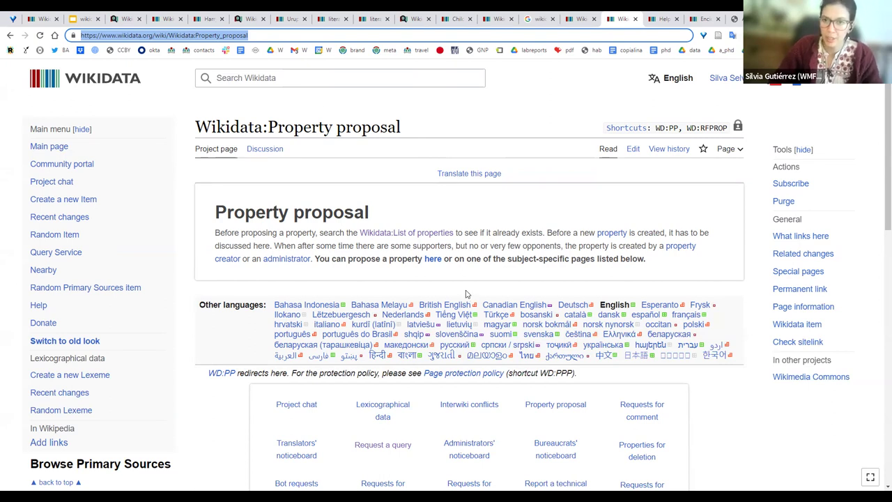
scroll(466, 294, down, 3)
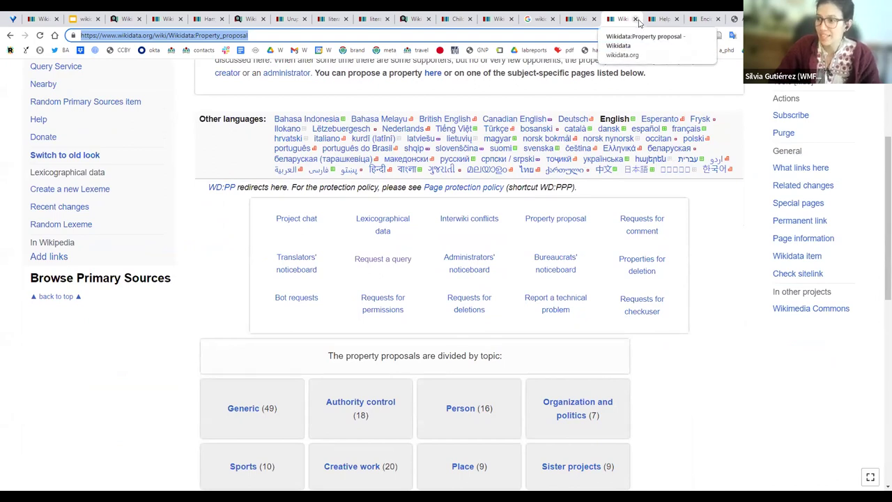
scroll(446, 111, up, 3)
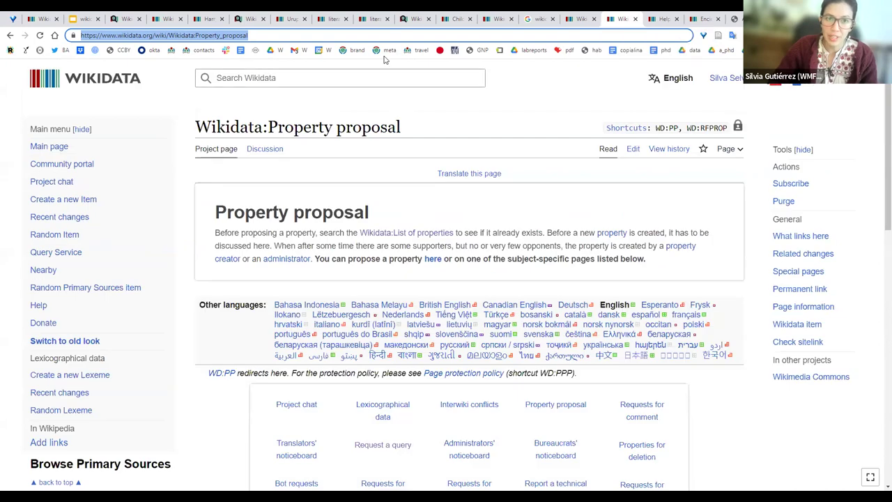
- Search Wikidata for "ajol" and open the African Journals Online journal ID property (P6183)
text(wkd ajo)
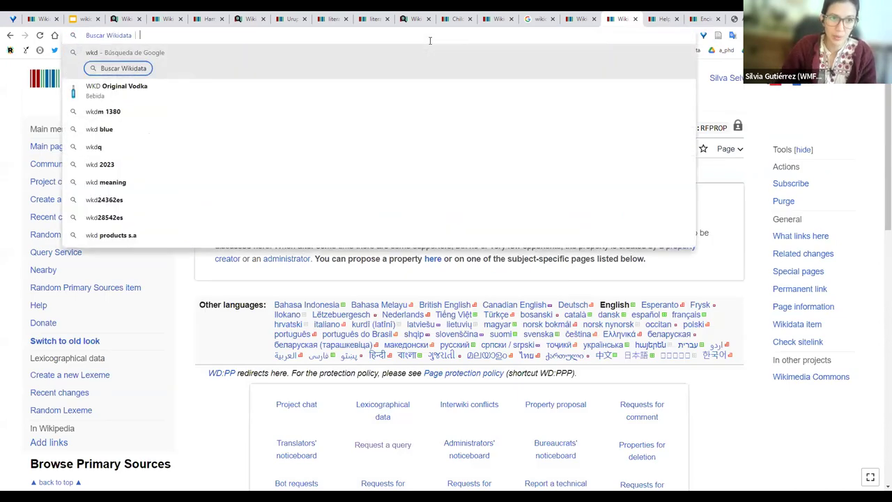
text(l)
key(Return)
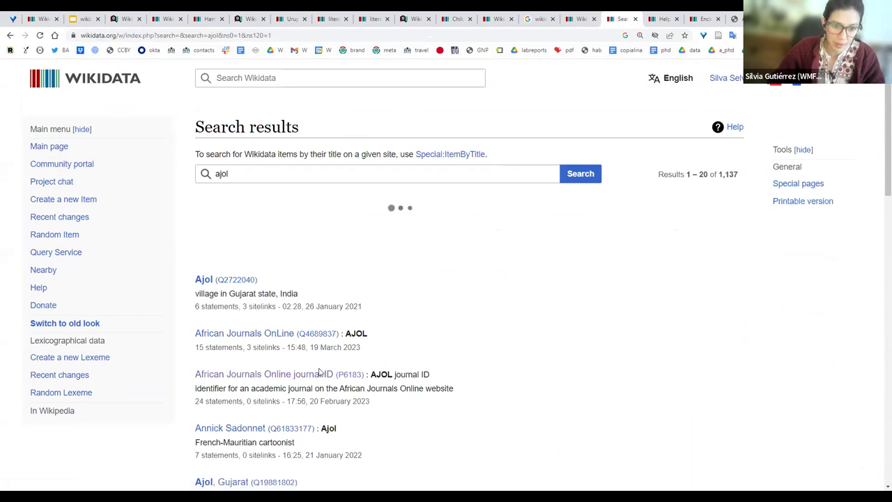
click(374, 376)
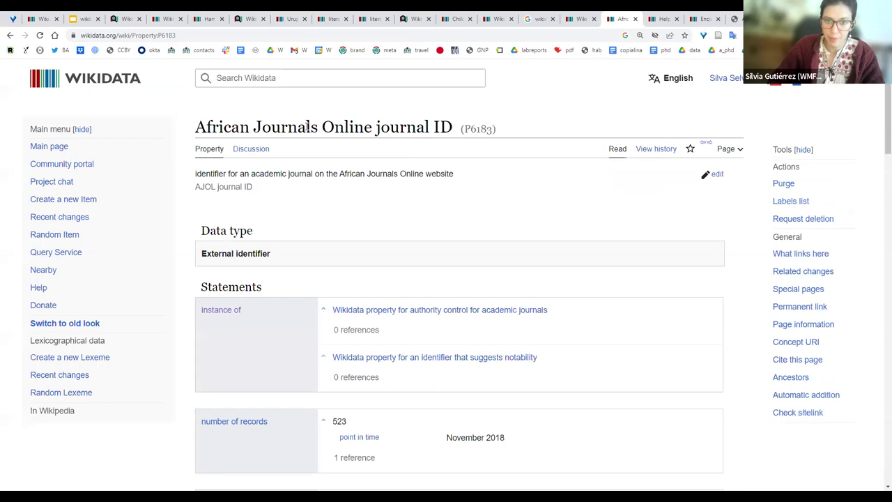
- Highlight the property's name and P6183 number, and look over its data type and statements
drag(456, 128, 194, 129)
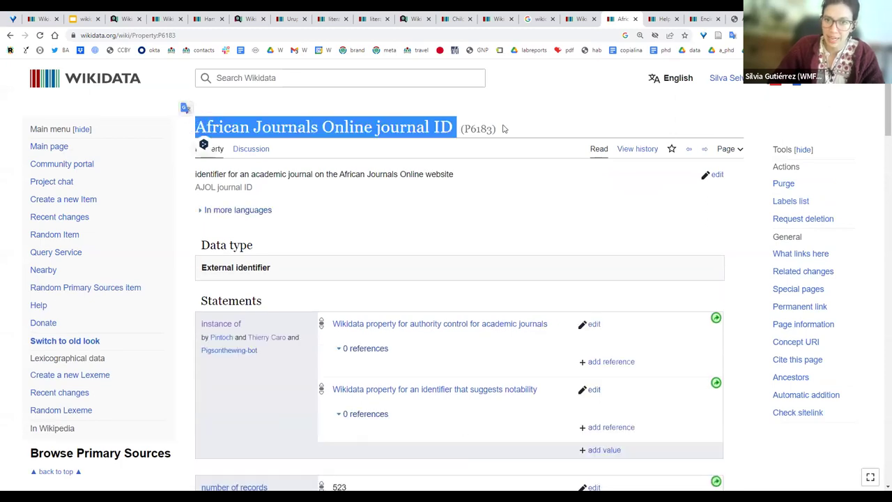
drag(496, 129, 461, 129)
click(377, 127)
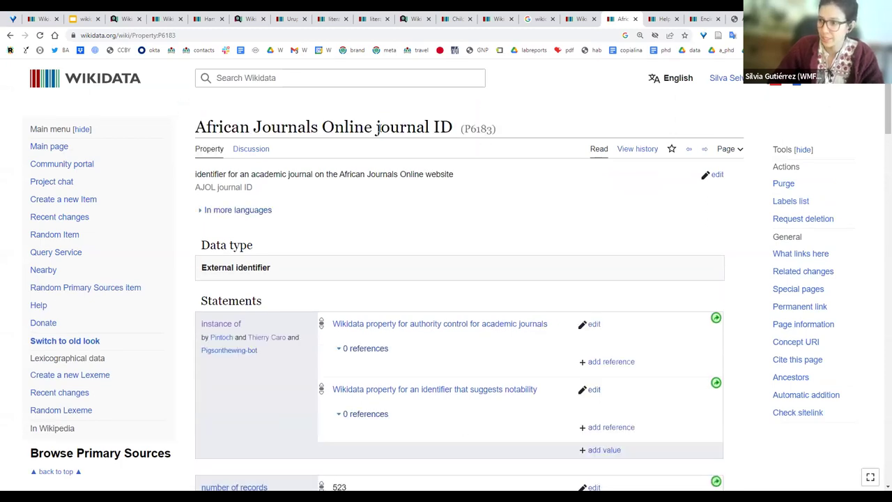
scroll(435, 210, down, 3)
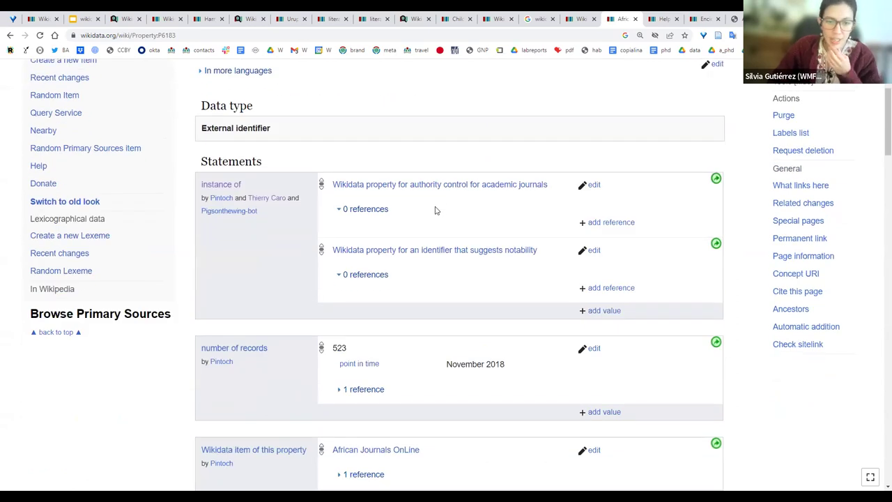
scroll(434, 207, up, 2)
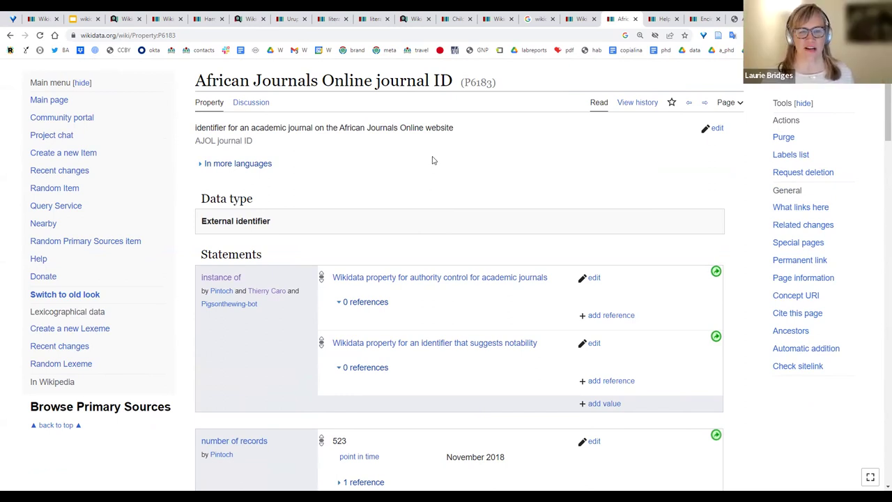
- Close the African Journals Online journal ID, Help:Properties and Enciclopedia de la Literatura en México property pages
click(634, 18)
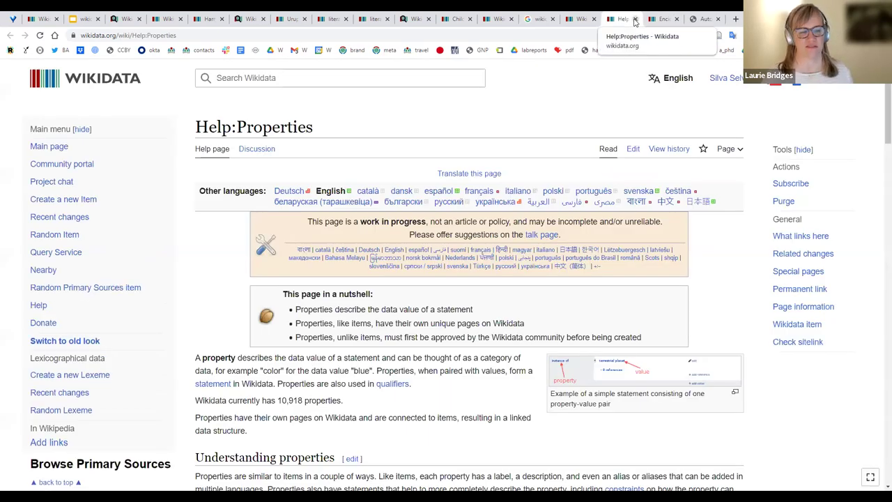
click(635, 19)
click(634, 18)
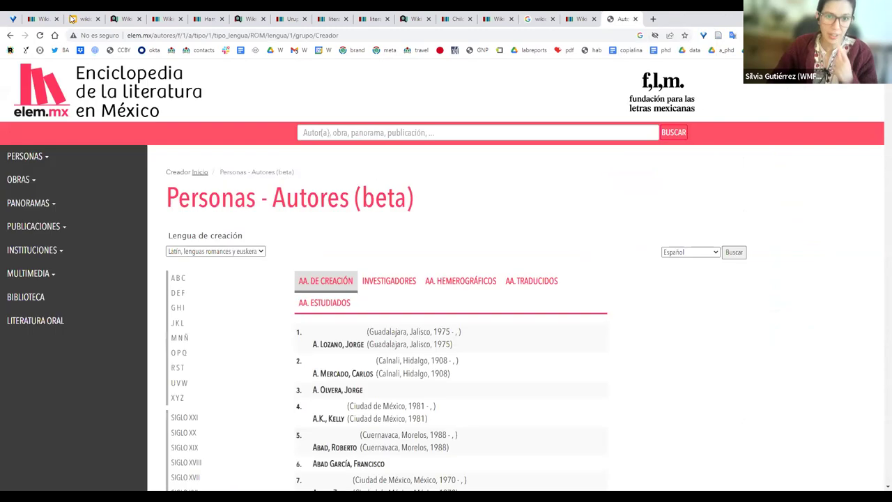
- Switch to the wikidata_books presentation and open the w.wiki/6WJR link on slide 27 about literary works with a "narrative place"
click(73, 17)
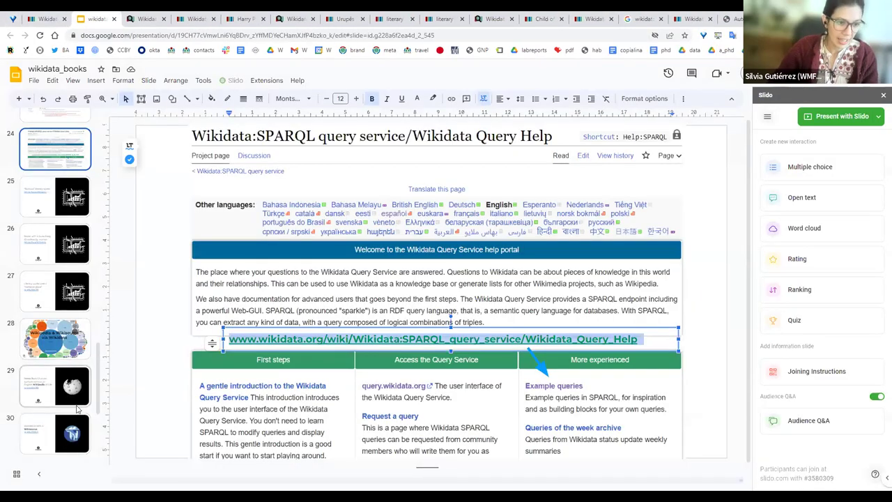
click(52, 300)
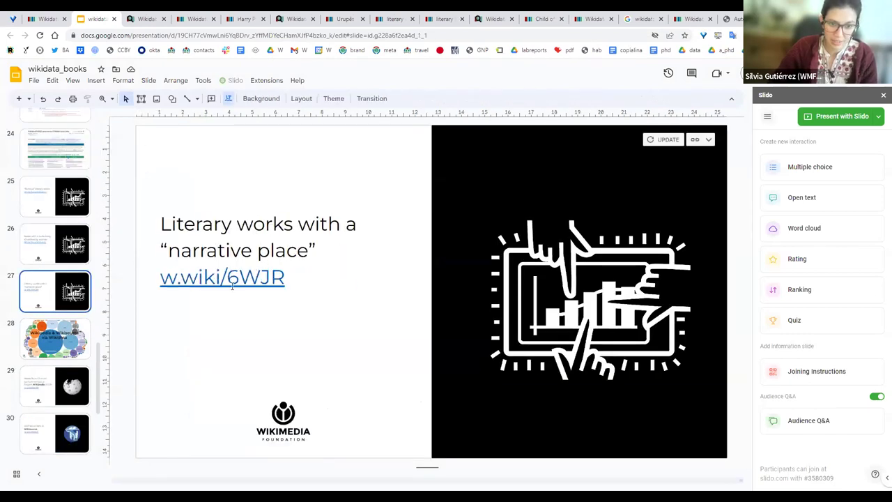
click(280, 280)
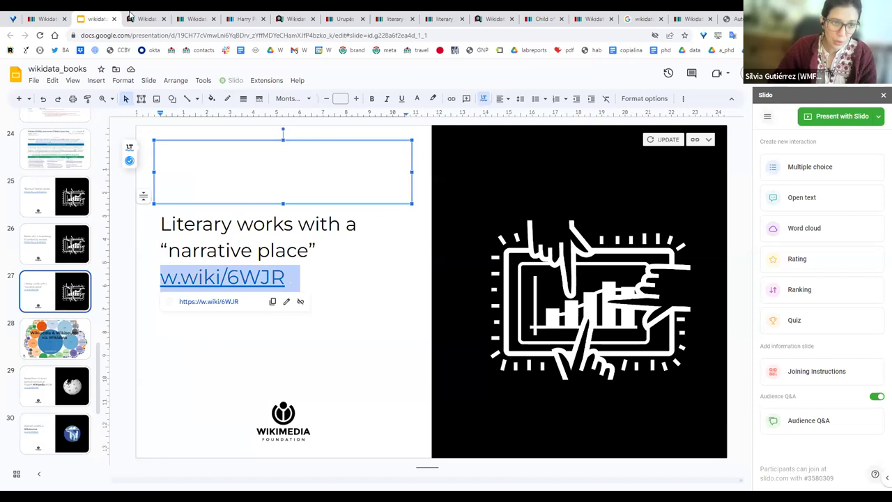
click(209, 300)
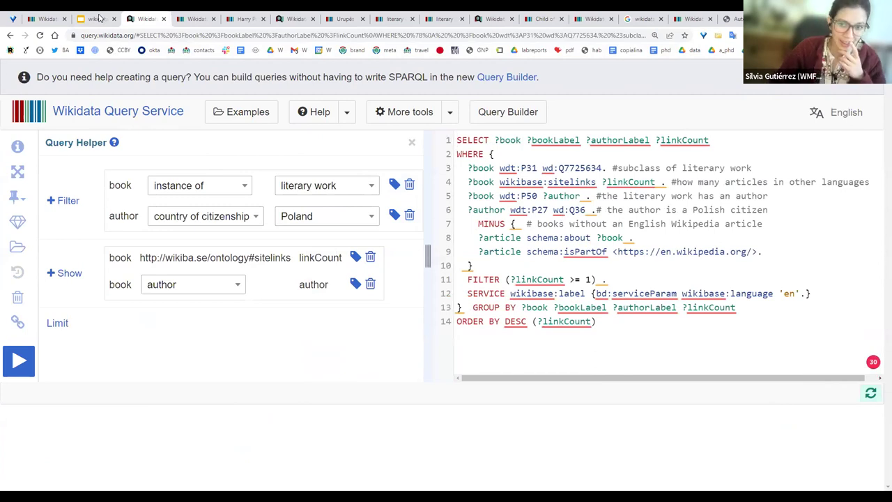
- Return to the presentation and highlight the words "Literary works with a 'narrative place'" on slide 27
mouse_move(99, 18)
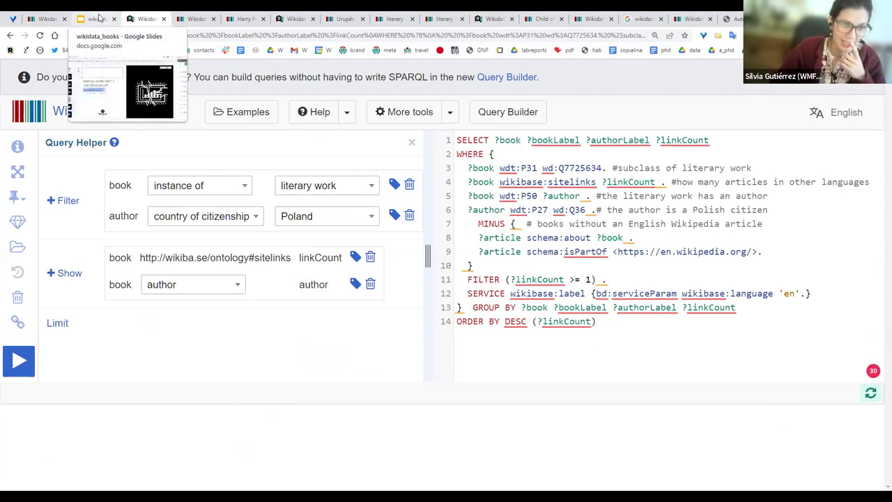
click(99, 18)
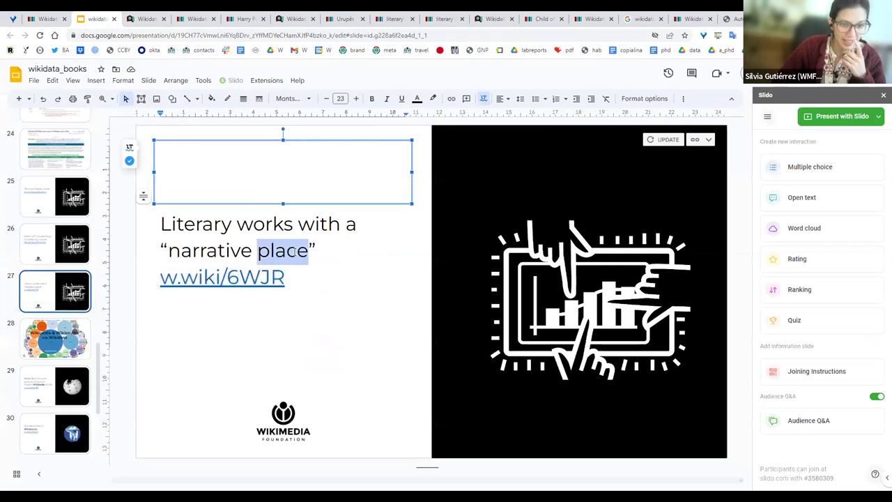
triple_click(295, 251)
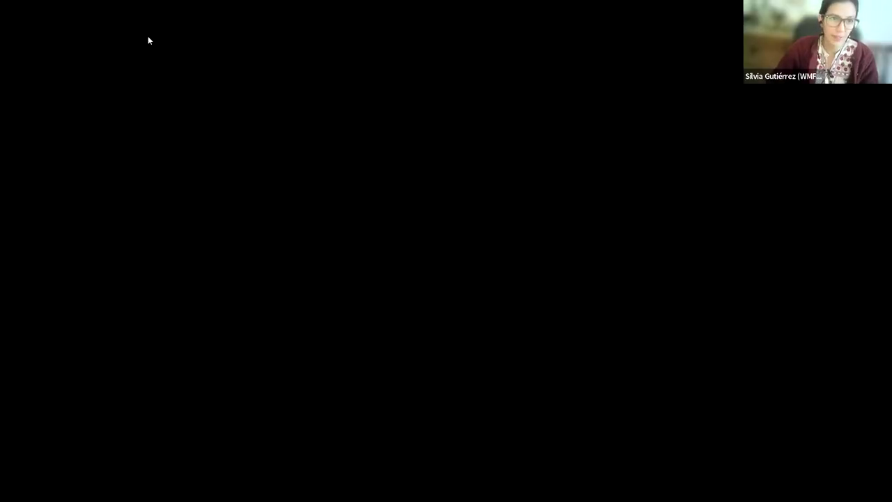
- Load the query "items and their narrative location on a map" in the Wikidata Query Service and run it
key(Return)
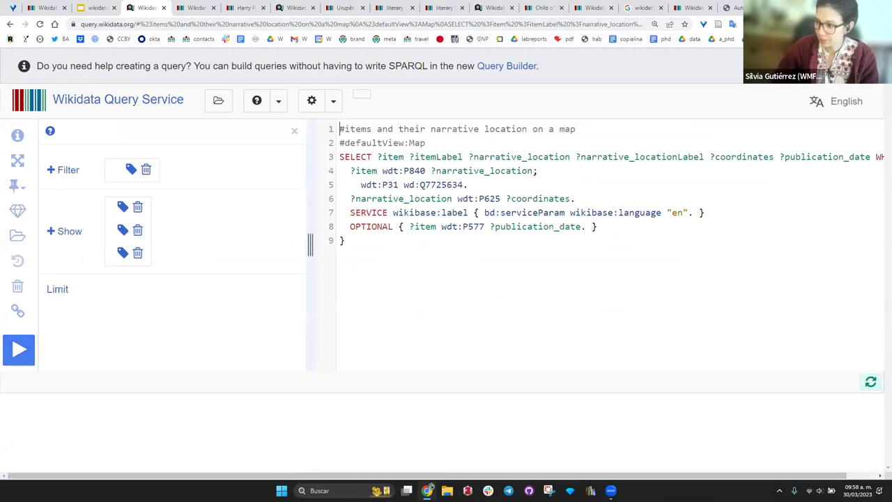
click(19, 349)
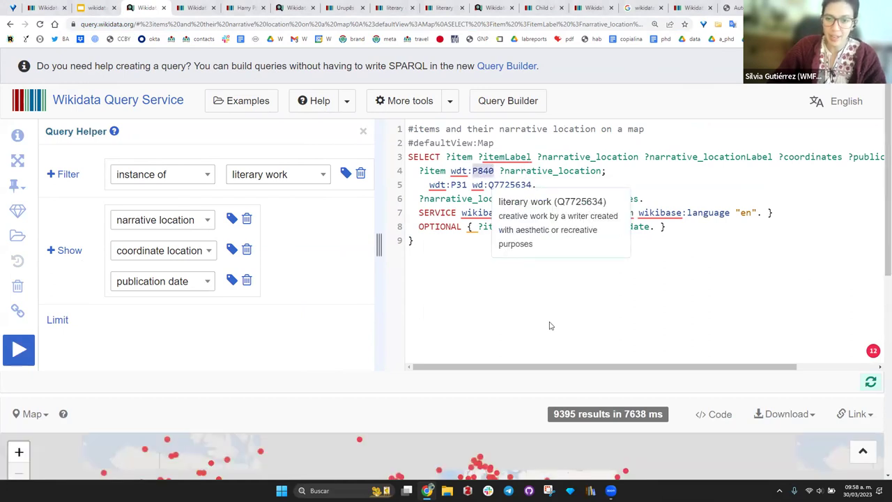
- Examine the query's coordinates variable, narrative location property P840 and the literary work class Q7725634
click(584, 198)
double_click(614, 199)
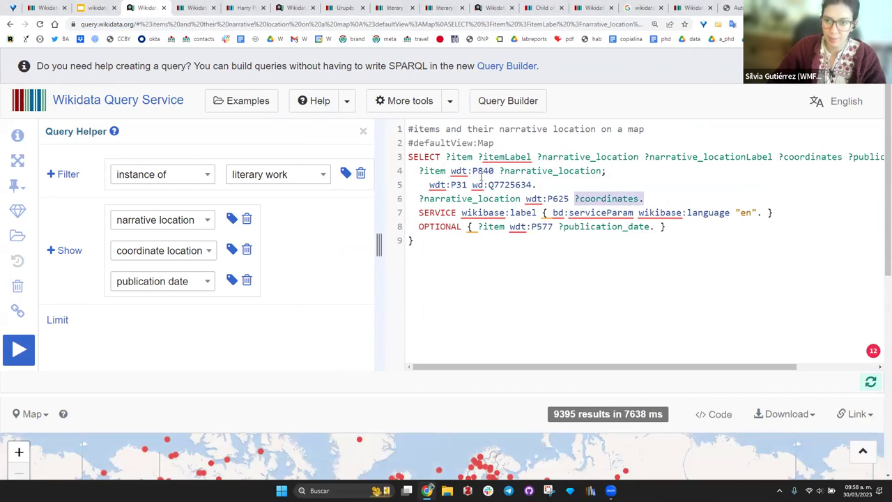
click(478, 171)
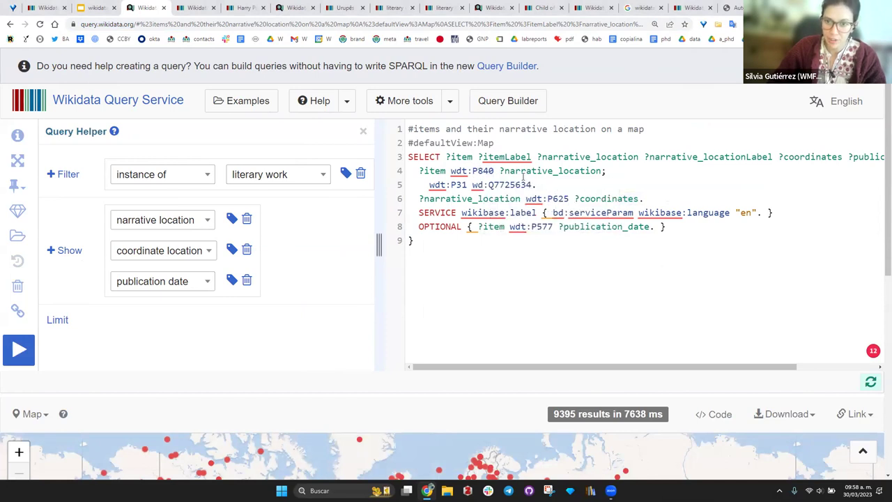
mouse_move(516, 184)
mouse_move(461, 185)
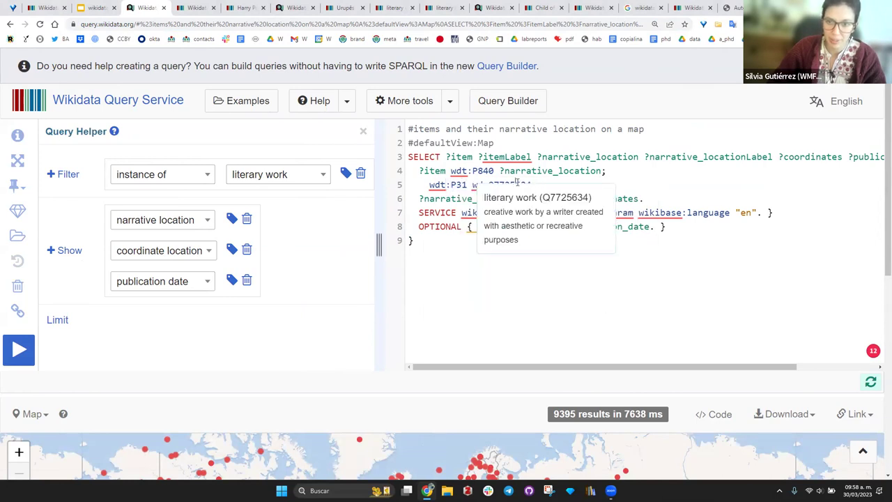
- Look over the results map of narrative locations, closing in from the whole world to southern and central Africa
scroll(561, 309, down, 3)
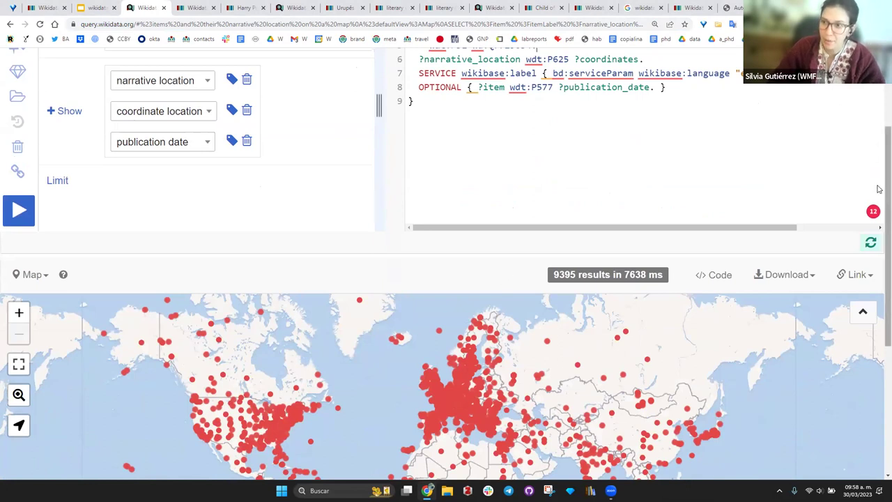
scroll(878, 180, down, 5)
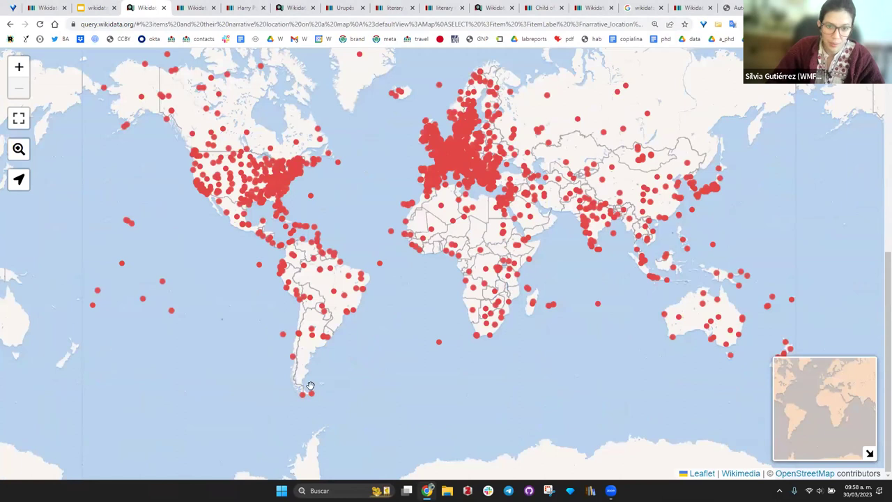
scroll(298, 342, up, 1)
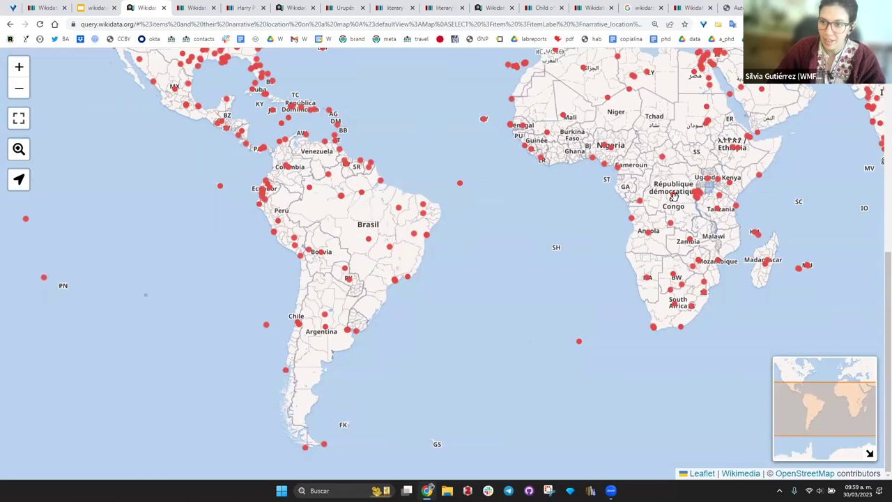
drag(600, 222, 625, 206)
scroll(624, 206, up, 1)
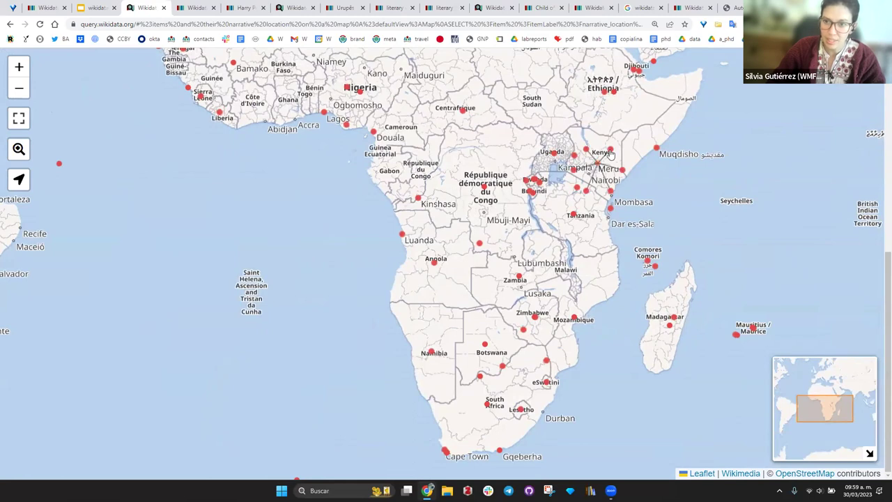
- Inspect the details of two literary works plotted in Kenya, Forest of the Pygmies and Green City in the Sun
click(610, 152)
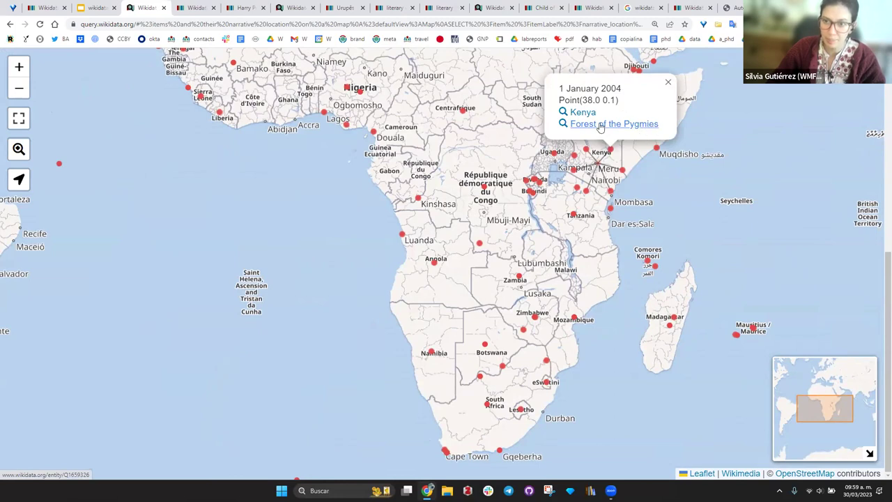
click(622, 171)
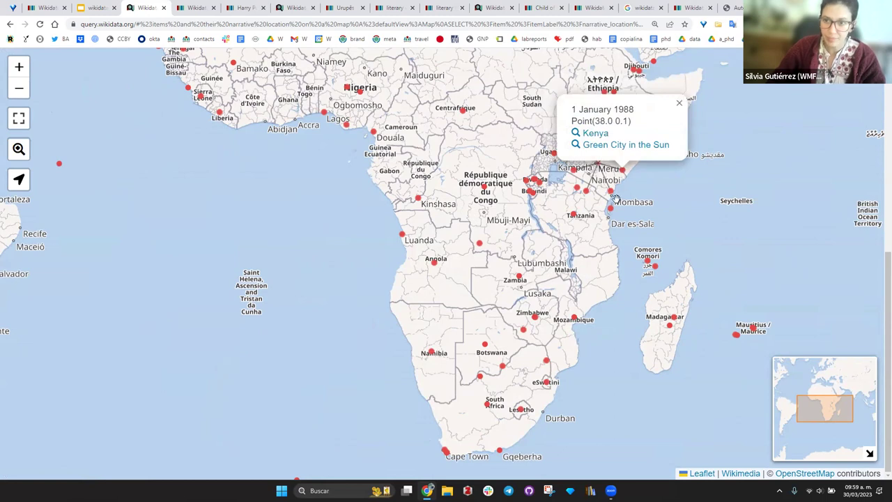
click(613, 237)
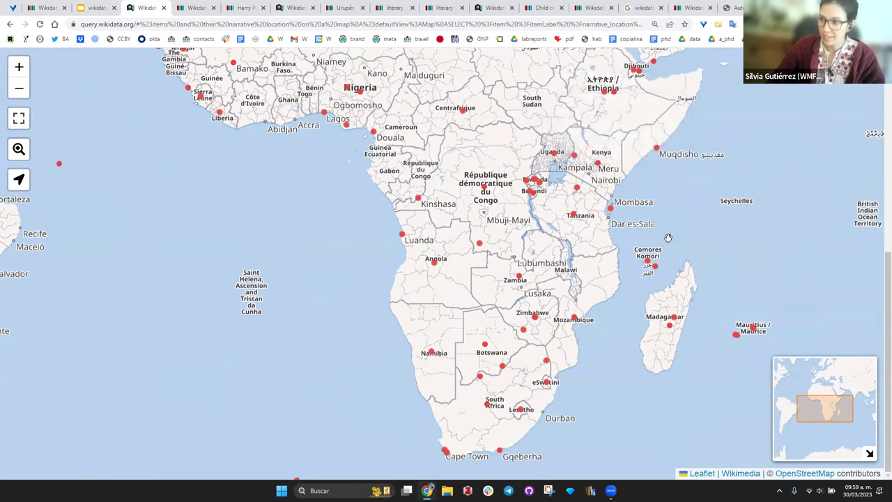
scroll(667, 238, up, 3)
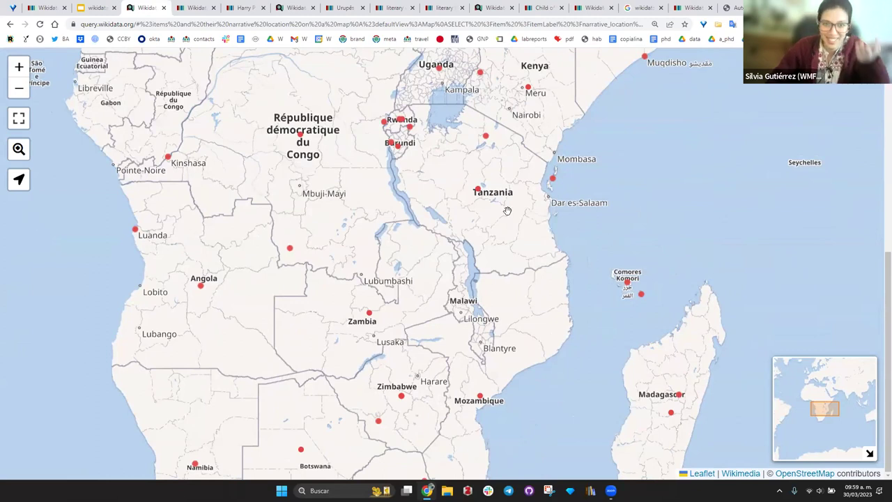
- Go back to the presentation and replace the short link on the "narrative place" slide with w.wiki/6WKk
click(88, 10)
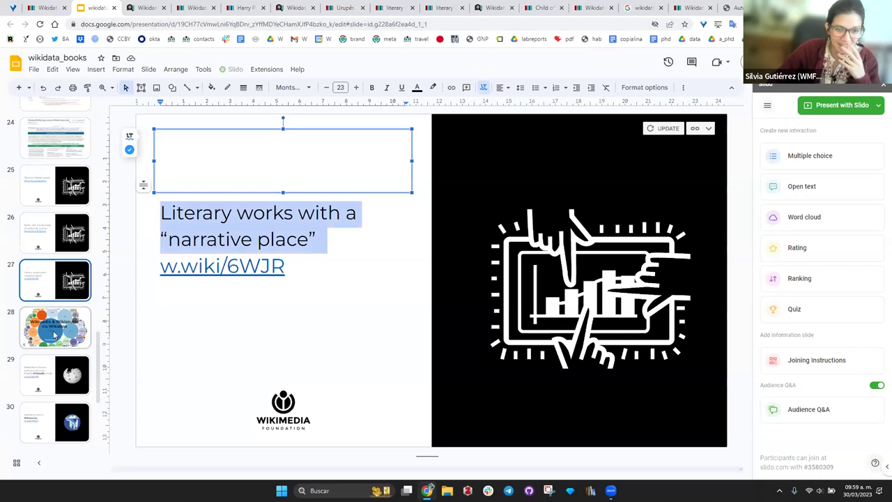
drag(284, 265, 134, 265)
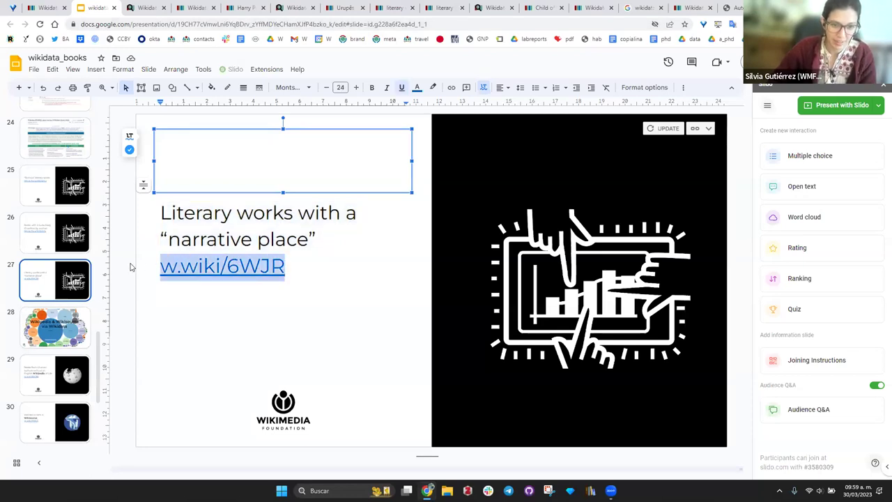
key(BackSpace)
text(https://w.wiki/6WKk)
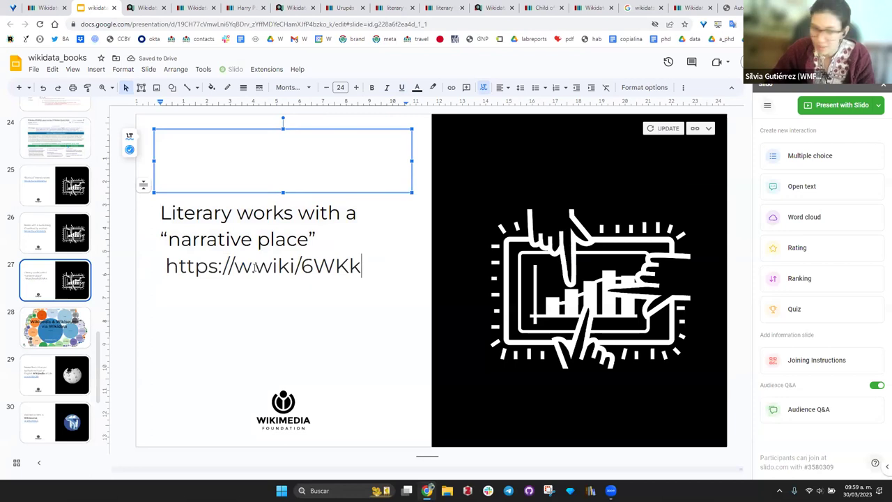
drag(234, 265, 171, 267)
key(BackSpace)
key(BackSpace)
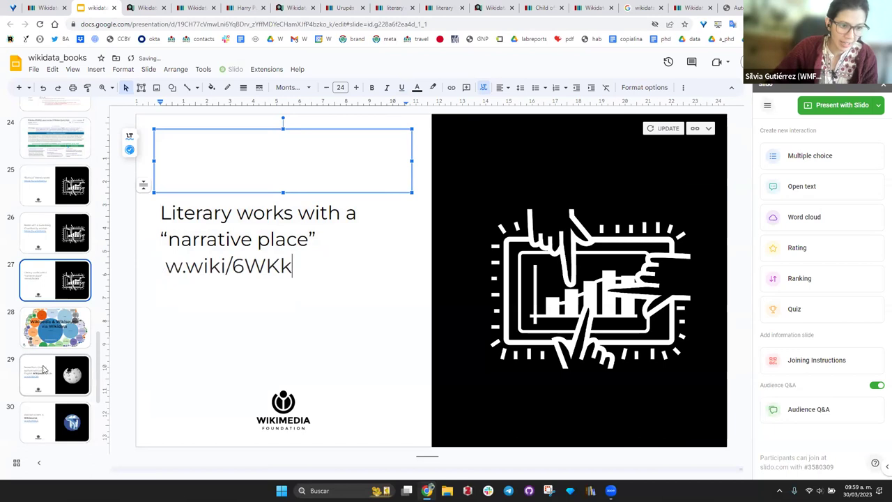
- Open the query linked on the slide "Books from Ghanian authors without an English Wikipedia article"
click(41, 370)
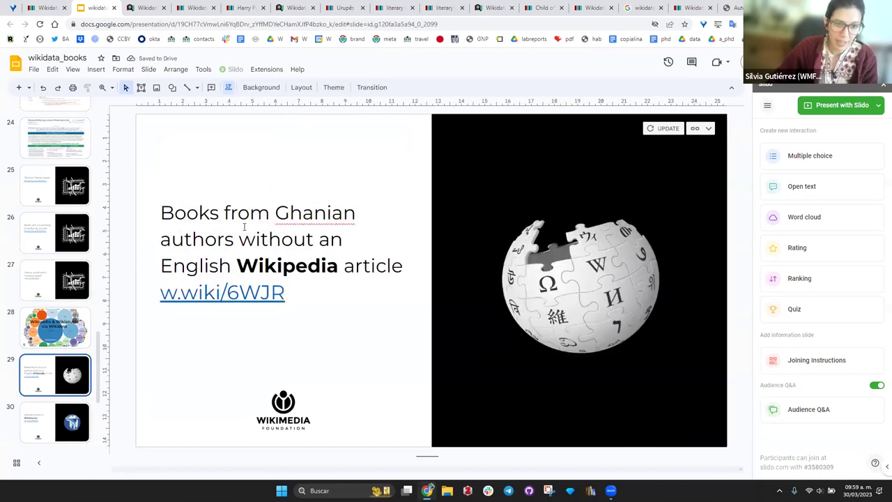
click(233, 293)
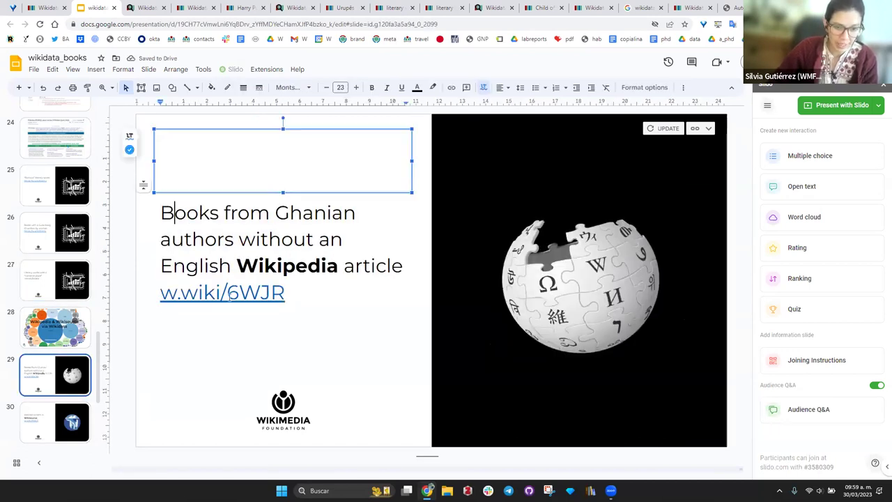
drag(285, 293, 157, 294)
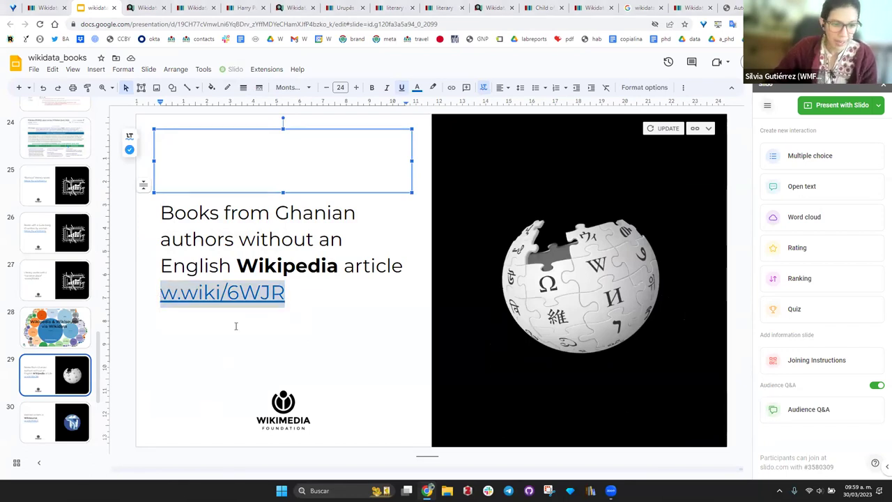
click(253, 292)
click(229, 319)
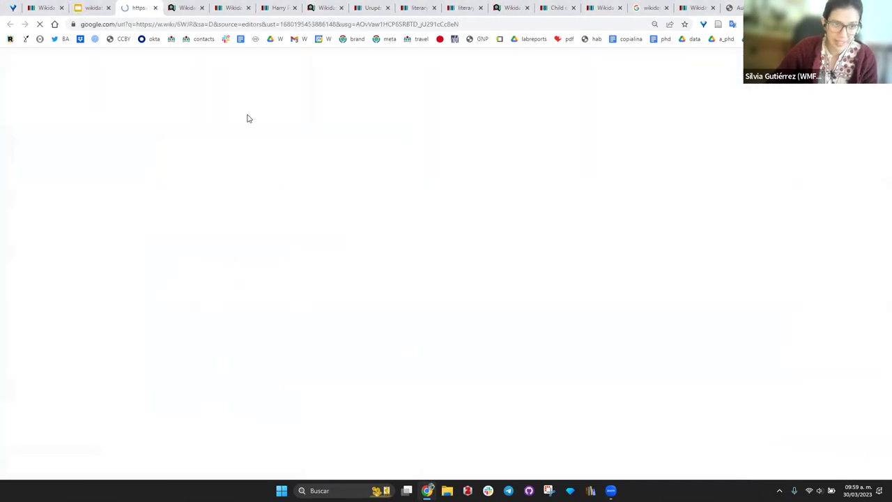
click(95, 8)
click(136, 7)
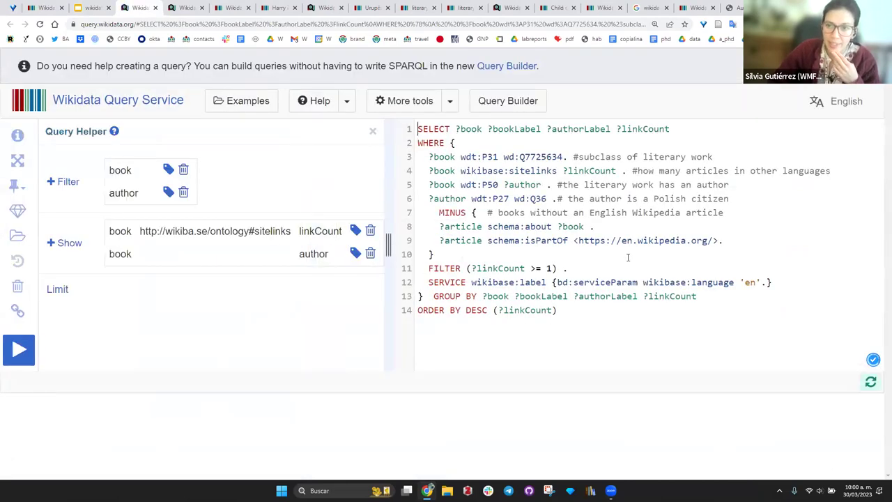
- Examine the query's author citizenship condition and the MINUS block excluding books with an English Wikipedia article
drag(632, 336, 498, 156)
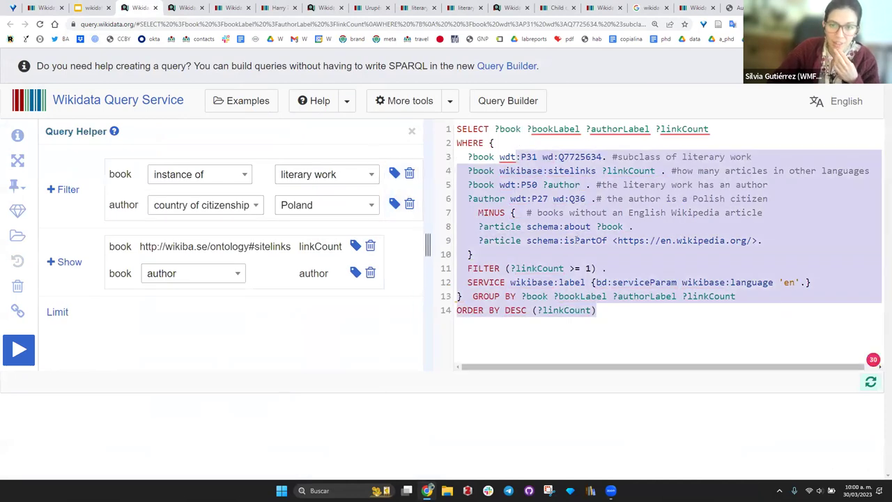
click(662, 200)
drag(784, 201, 523, 200)
click(616, 204)
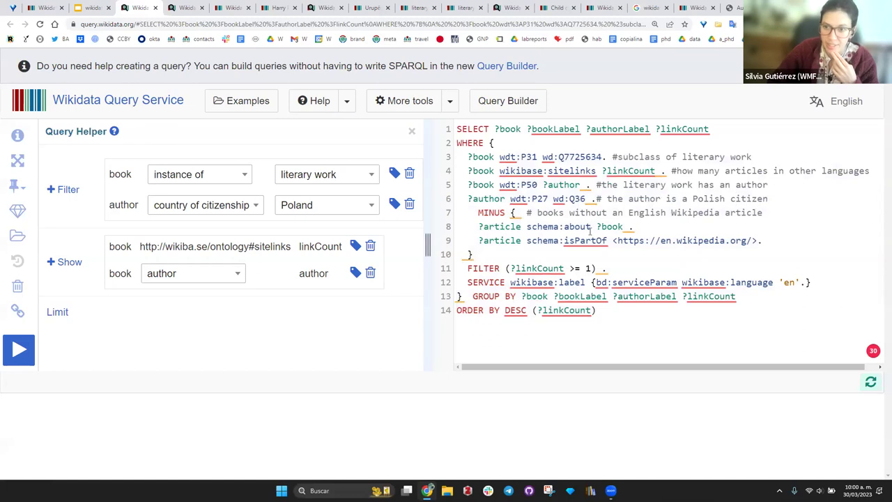
drag(588, 213, 790, 213)
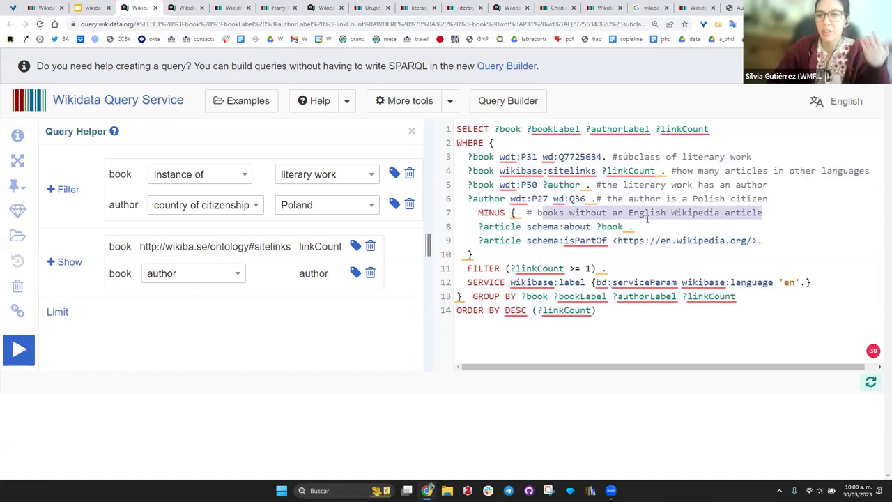
click(697, 241)
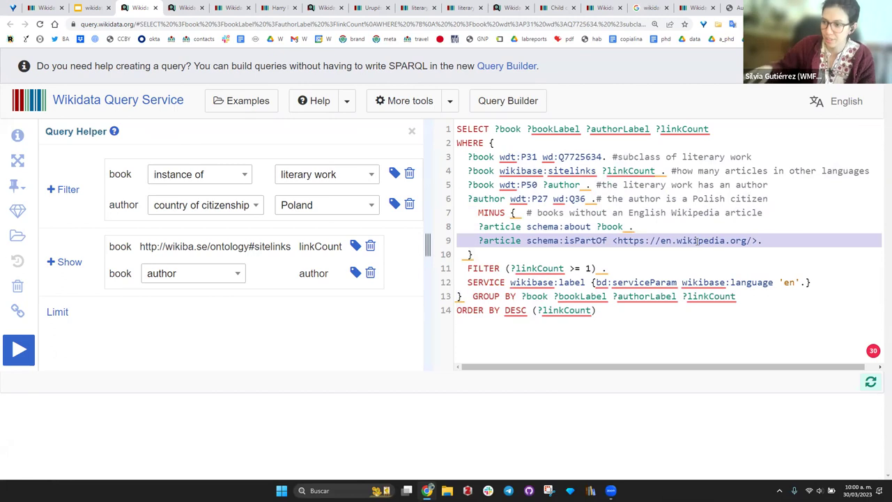
- Run the query and check the country item Q36 against the Polish citizen comment
click(19, 350)
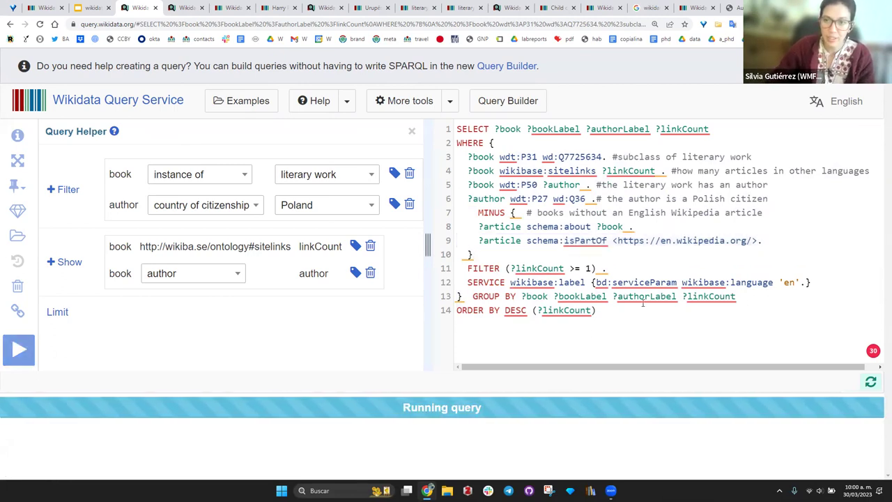
mouse_move(579, 200)
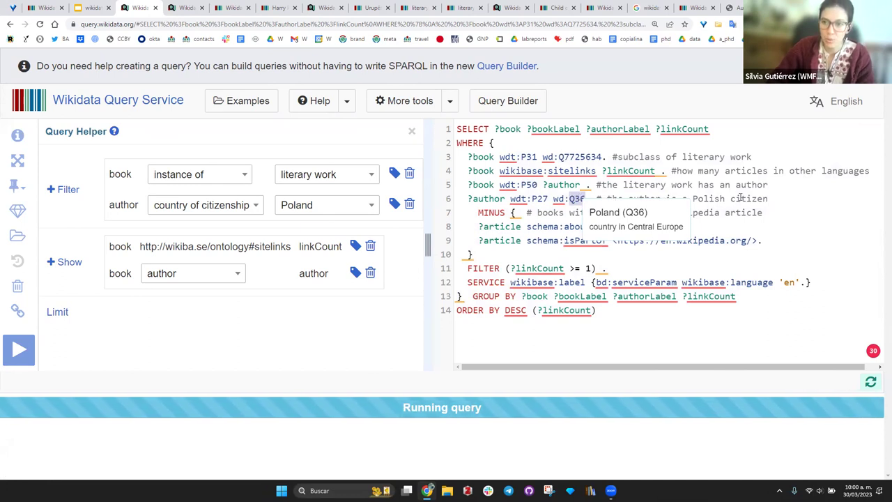
double_click(709, 199)
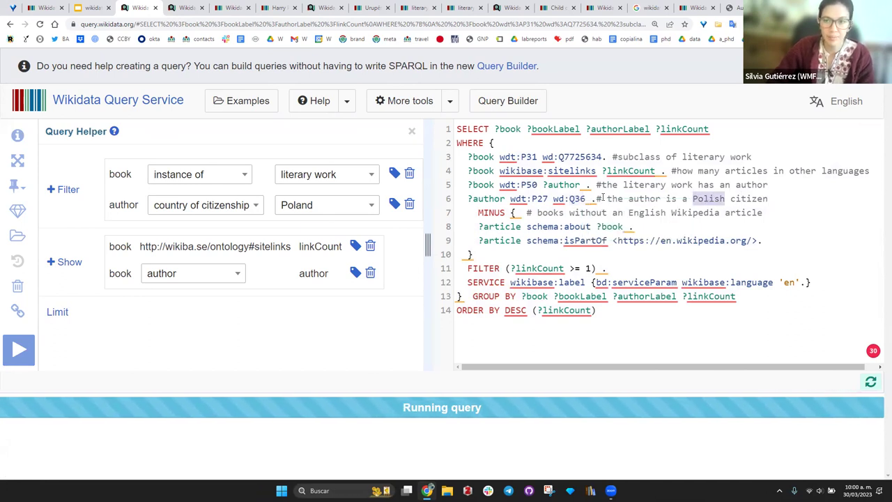
click(566, 198)
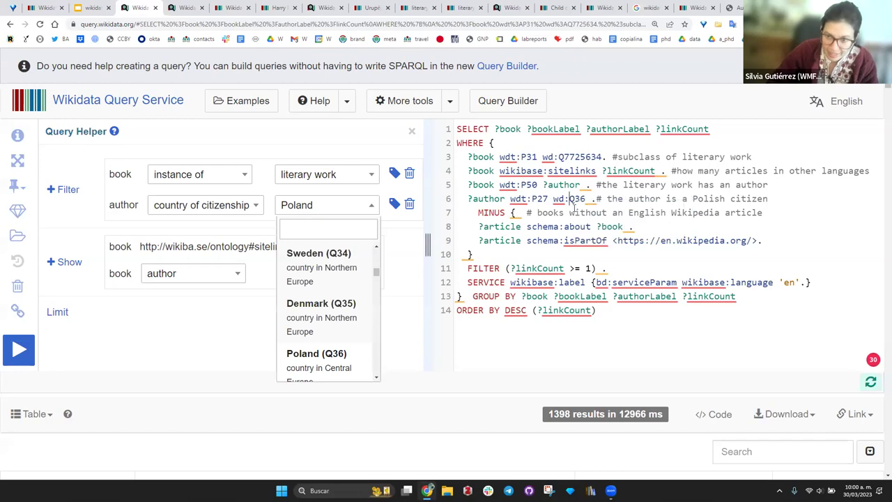
mouse_move(570, 199)
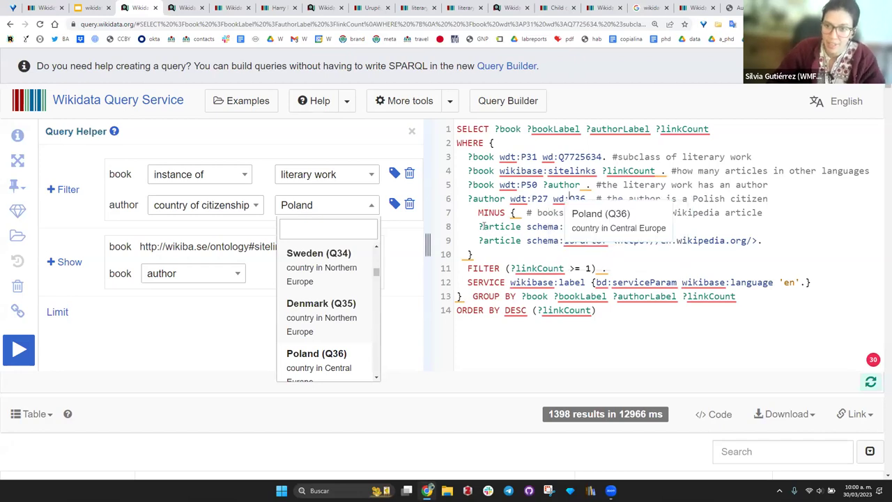
click(753, 239)
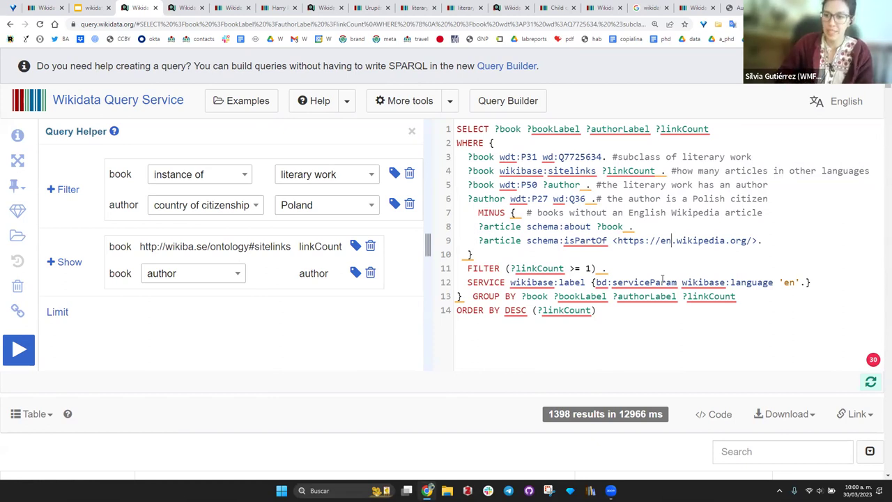
key(BackSpace)
key(BackSpace)
text(pt)
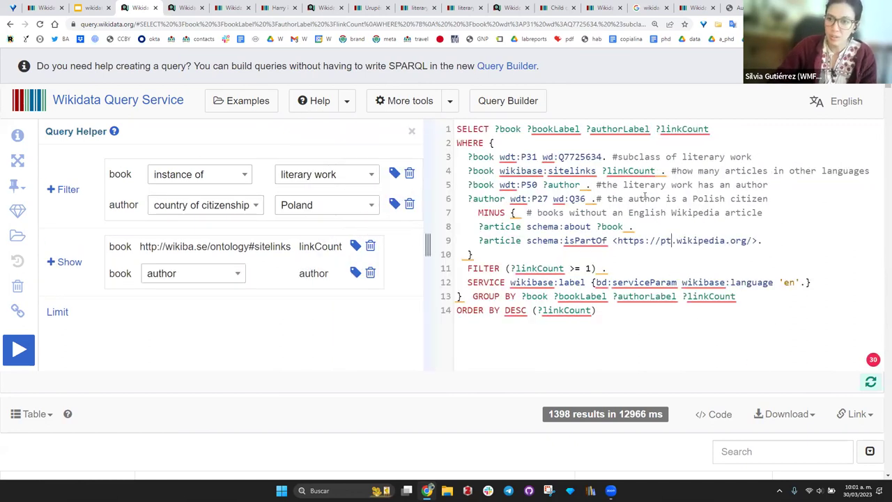
- Replace the author's country of citizenship with Ghana (Q117) and reword its comment to "Ghanian citizen"
click(777, 200)
double_click(575, 198)
key(BackSpace)
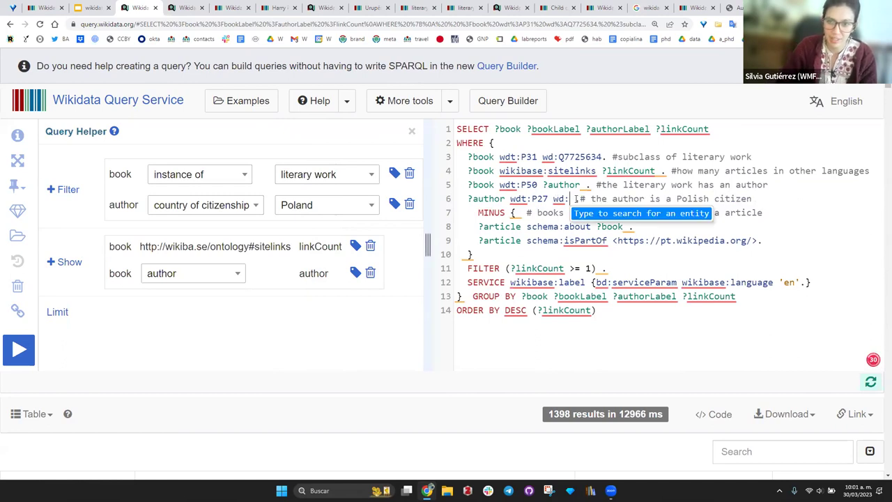
text(ghana)
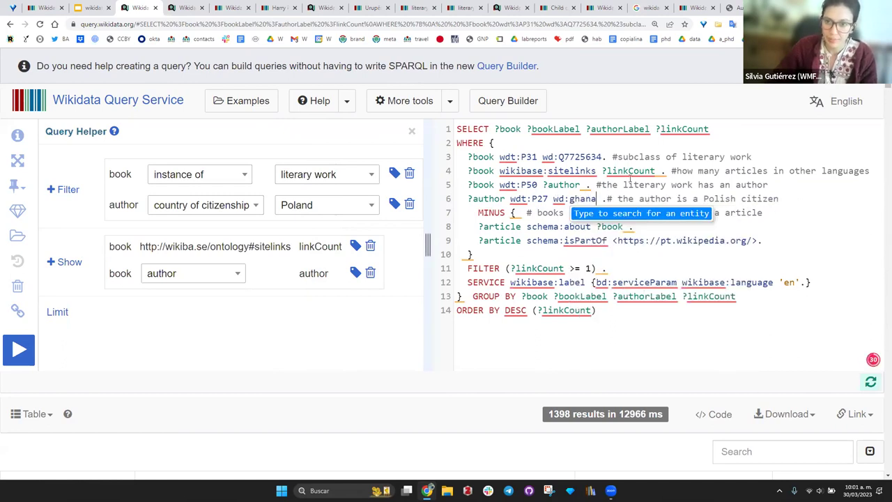
key(Return)
double_click(715, 198)
text(Ghana)
key(BackSpace)
text(ian)
- Review the query's edited citizenship line and the Wikipedia address in the MINUS block
click(596, 198)
click(532, 184)
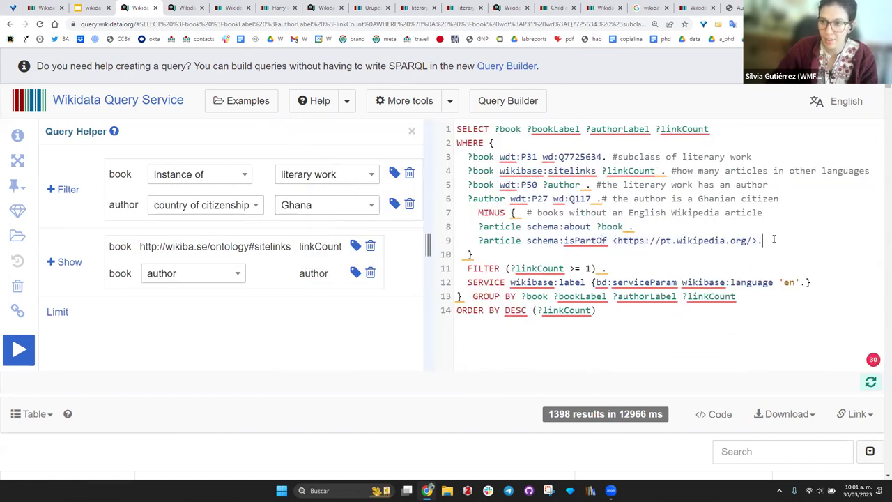
drag(762, 240, 613, 241)
click(721, 241)
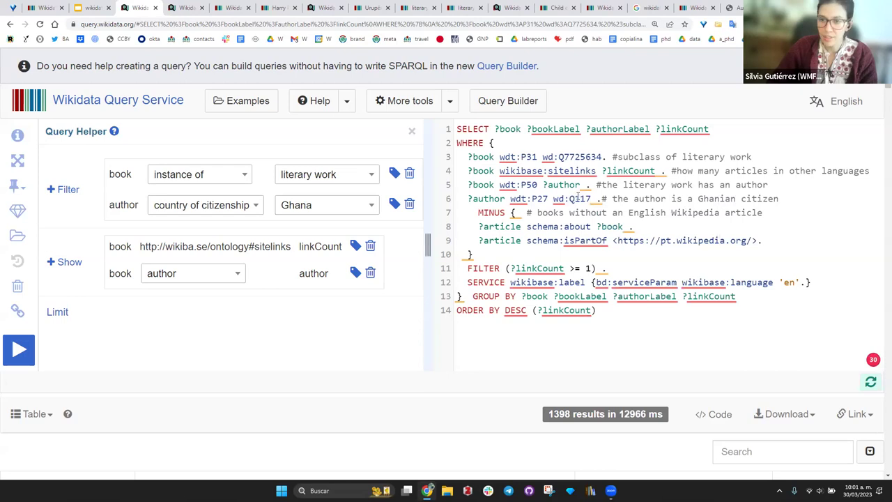
mouse_move(576, 197)
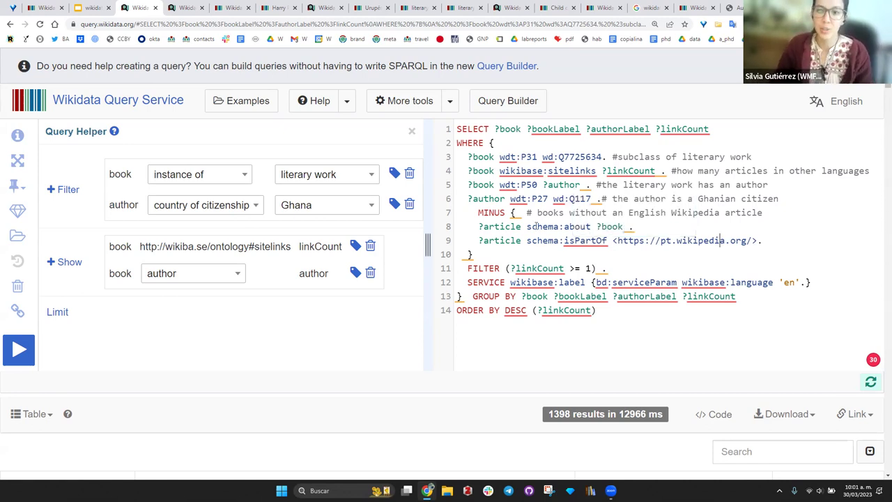
- Open the Wikidata item for Imaginary Magnitude from the results in a new tab, and return to the query
scroll(684, 274, down, 5)
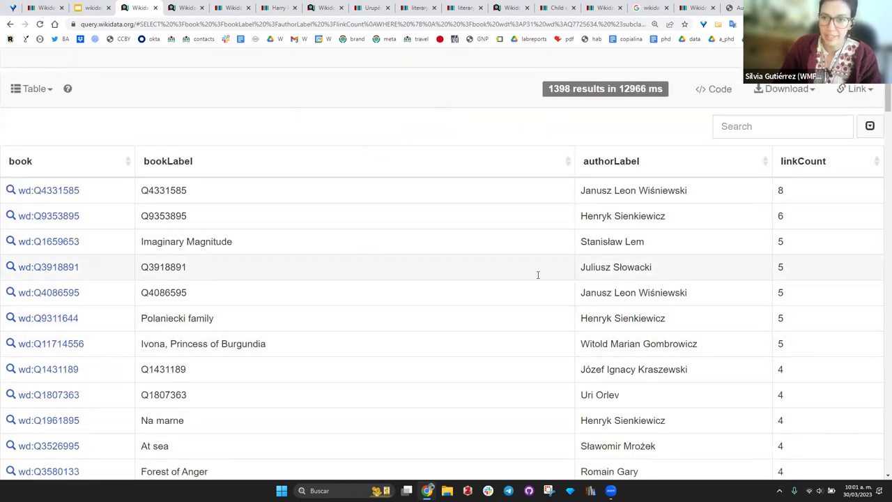
right_click(27, 251)
click(395, 242)
right_click(68, 243)
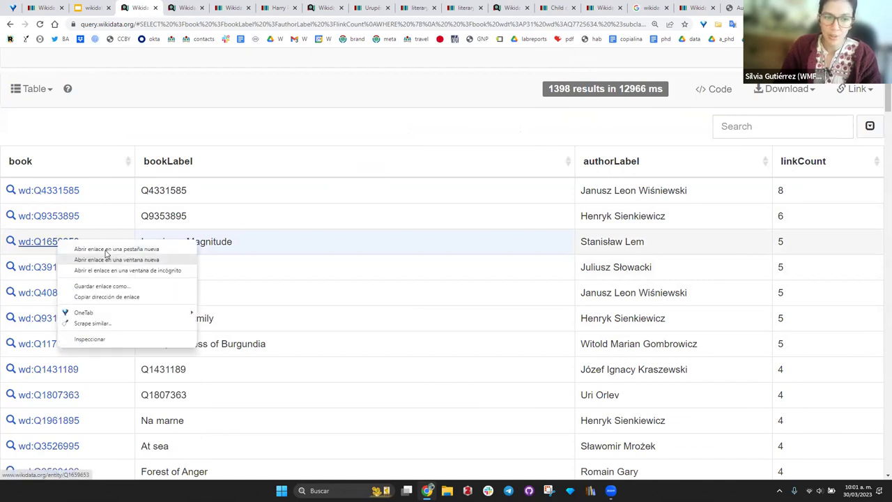
click(105, 248)
click(174, 6)
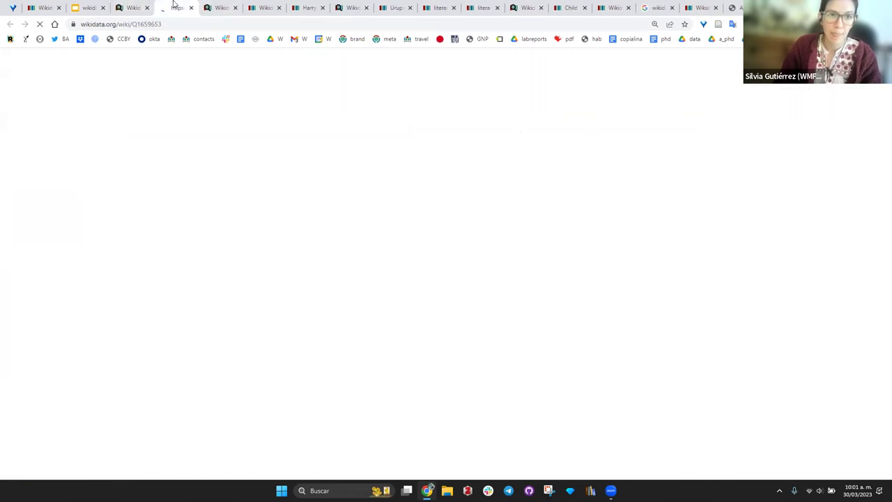
key(ctrl+shift+Tab)
- Add a condition line below the citizenship line, starting with ?author and the sex or gender property wdt:P21
scroll(606, 164, up, 2)
scroll(607, 163, up, 3)
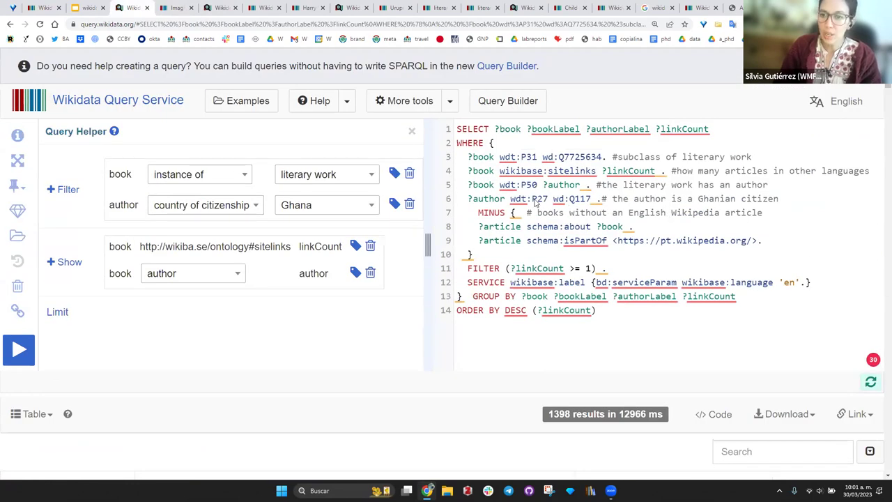
drag(779, 200, 457, 184)
click(807, 197)
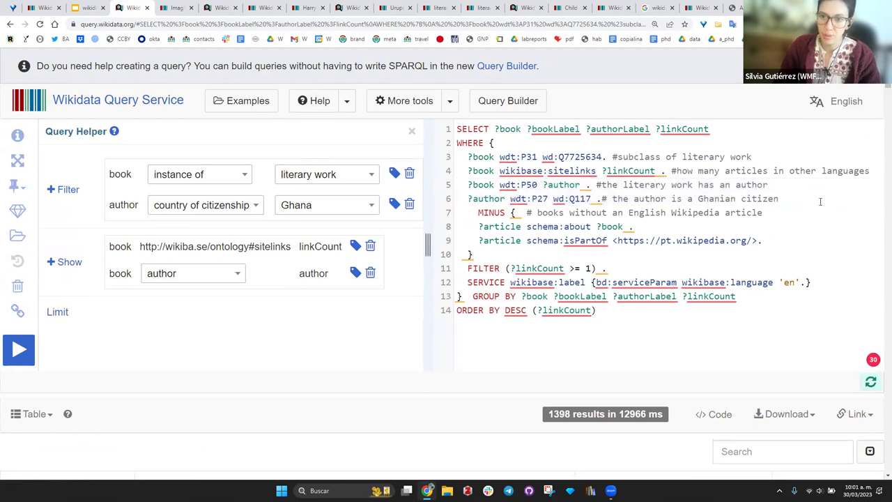
key(Return)
key(Return)
key(BackSpace)
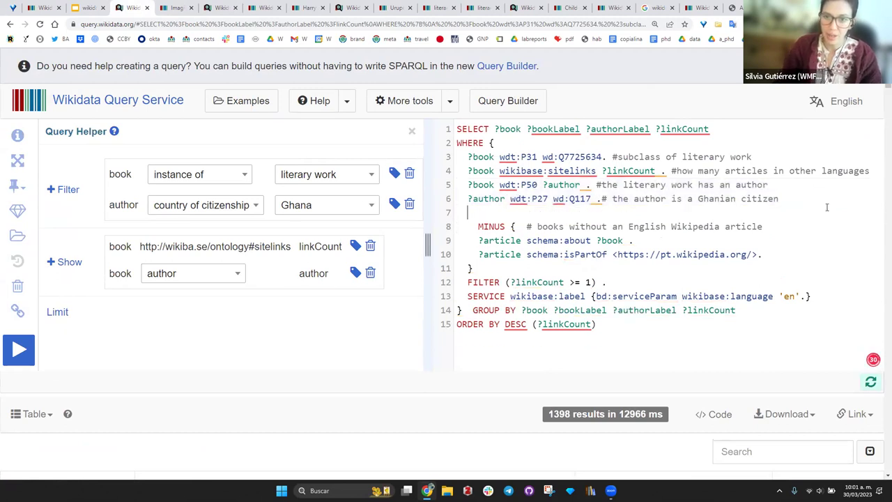
text(=)
key(BackSpace)
text(?autho)
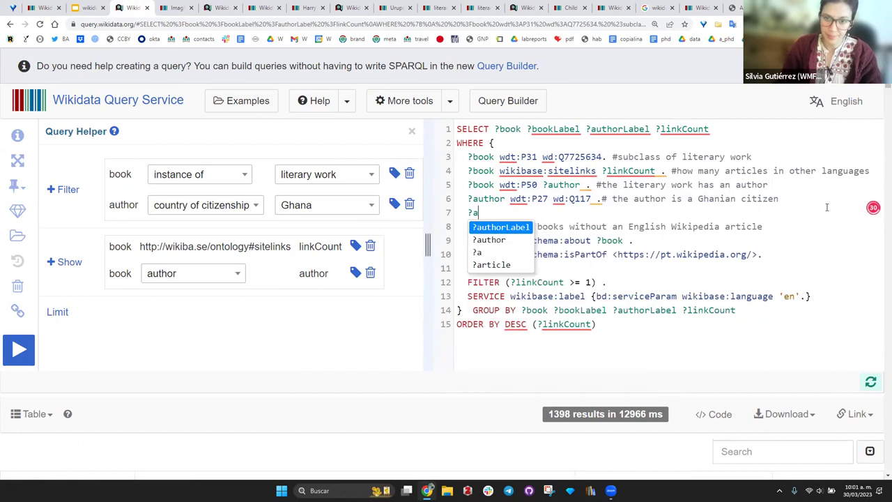
click(497, 241)
text(wdt:)
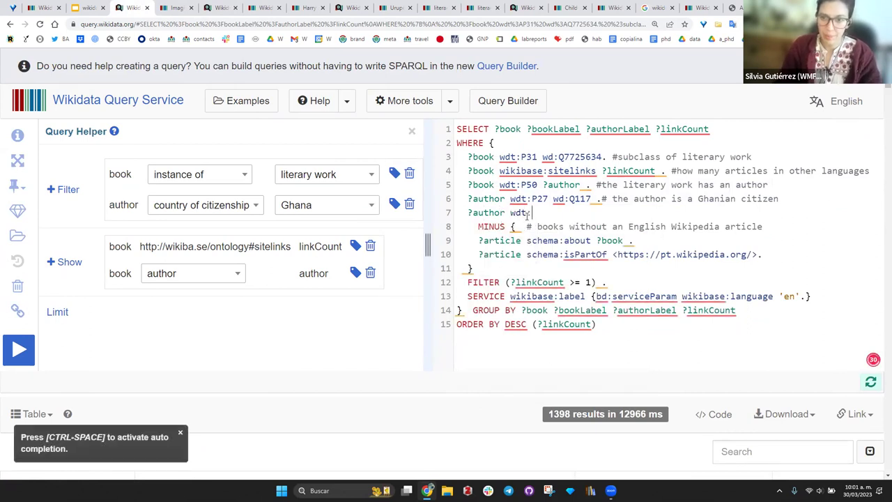
text(gender)
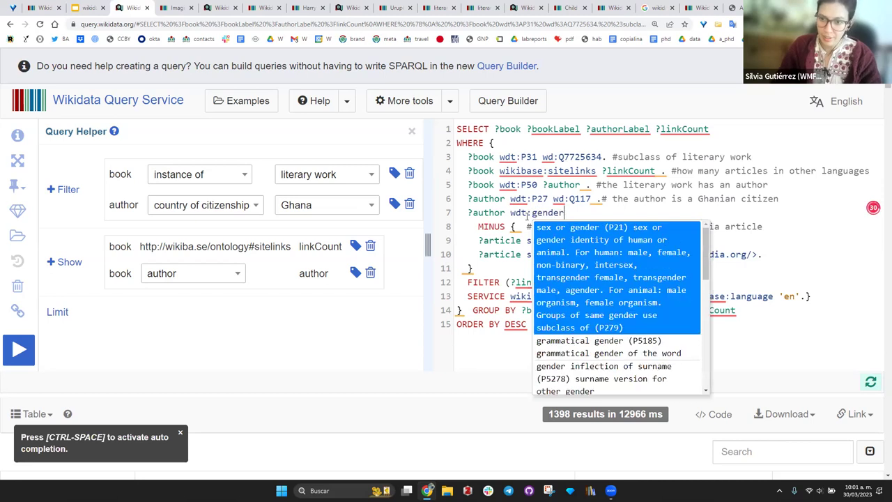
click(624, 251)
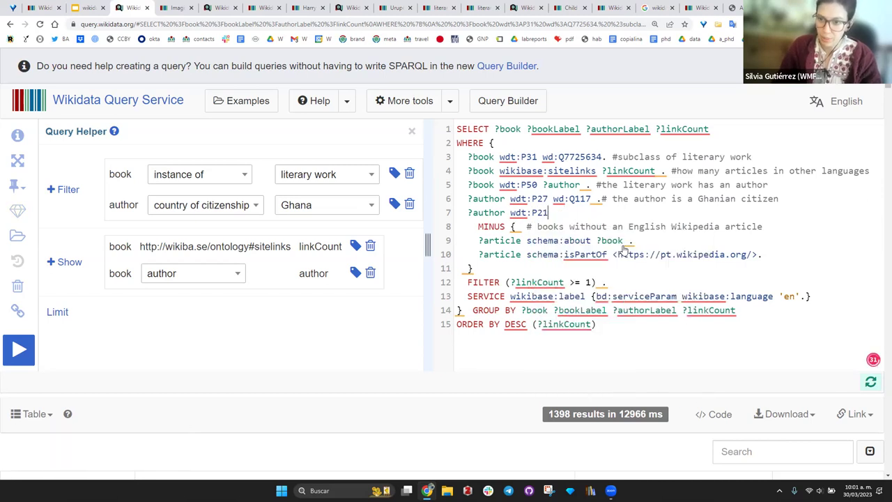
- Complete the author's sex or gender condition with the value female (wd:Q6581072) and end the statement
text(wd:fg)
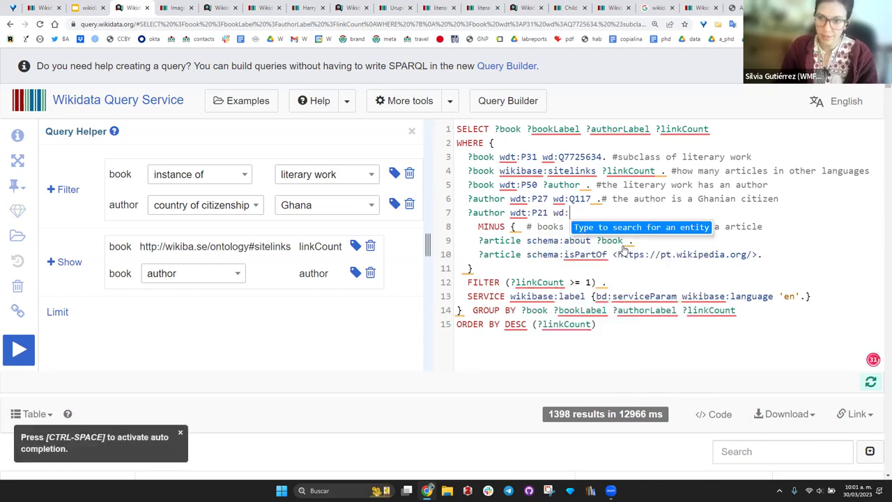
key(BackSpace)
text(emale)
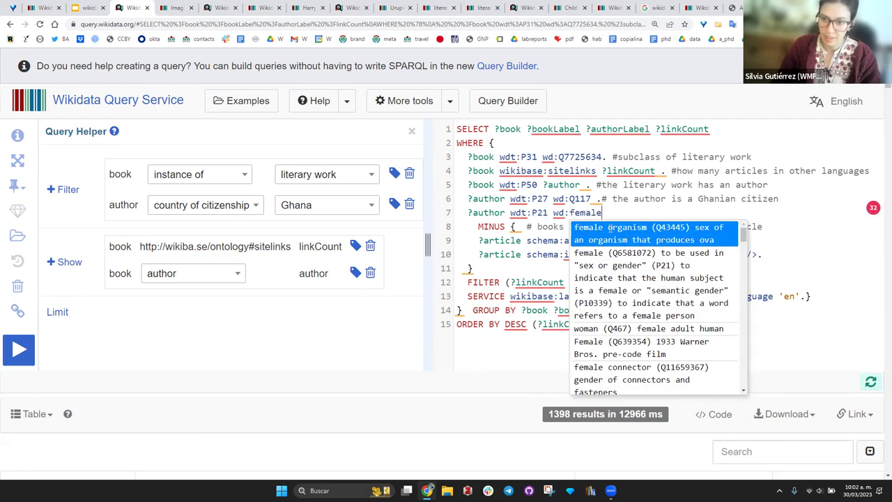
click(627, 281)
text(.)
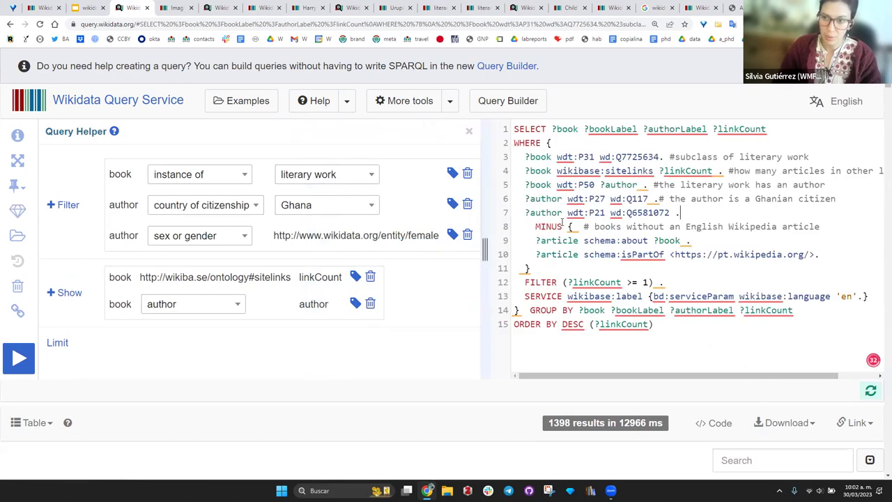
- Annotate the gender condition with the comment "#who is a woman" and run the query
text( #who is )
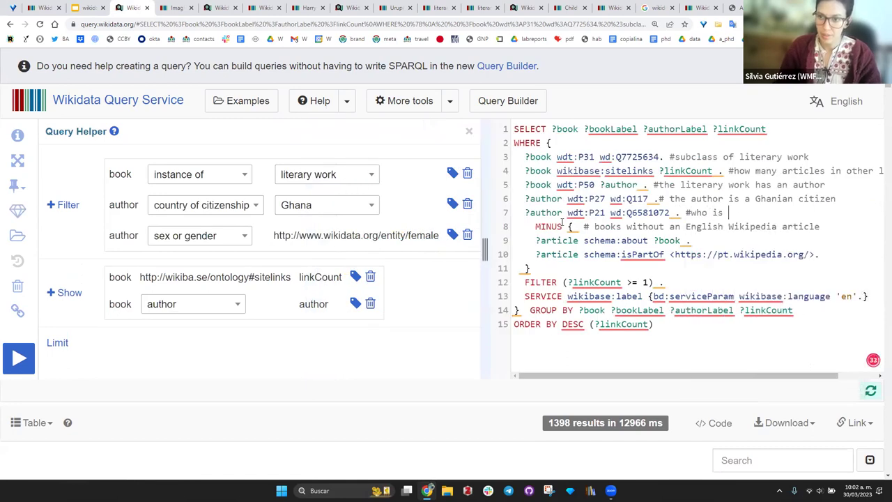
text(a woman)
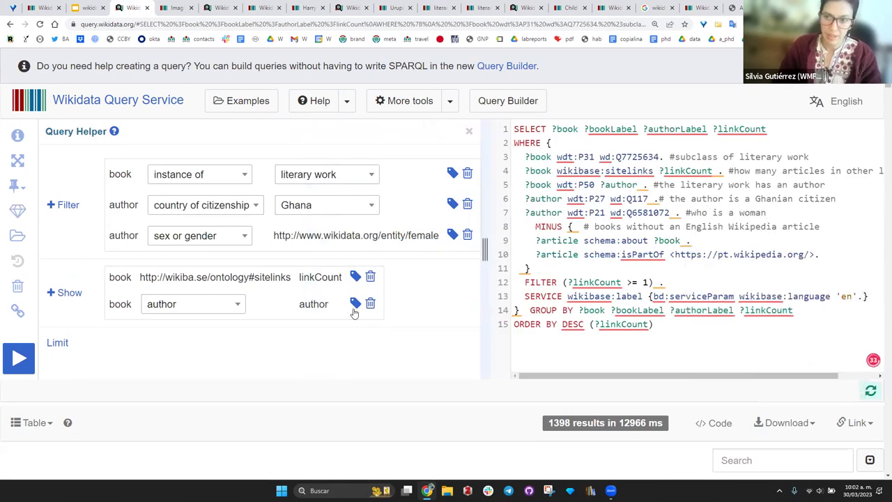
click(20, 359)
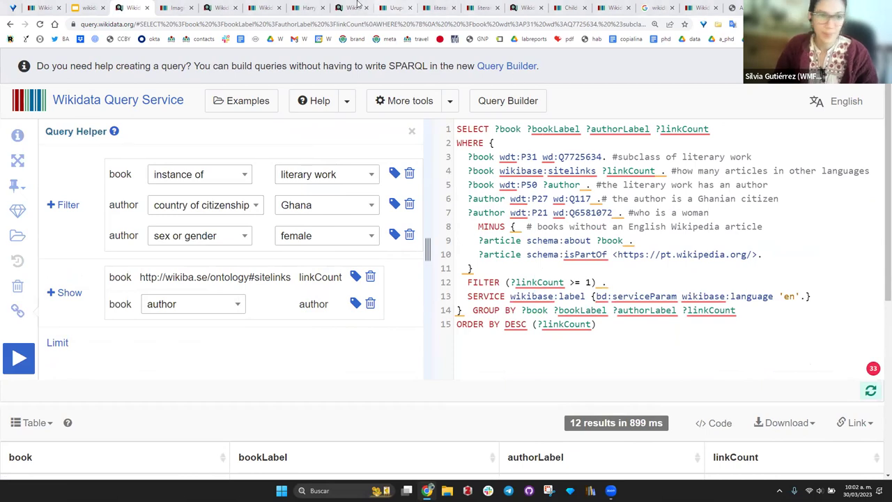
- Open the w.wiki/6WcZ query from the "Women writers in Wikisource" slide and run it
click(84, 7)
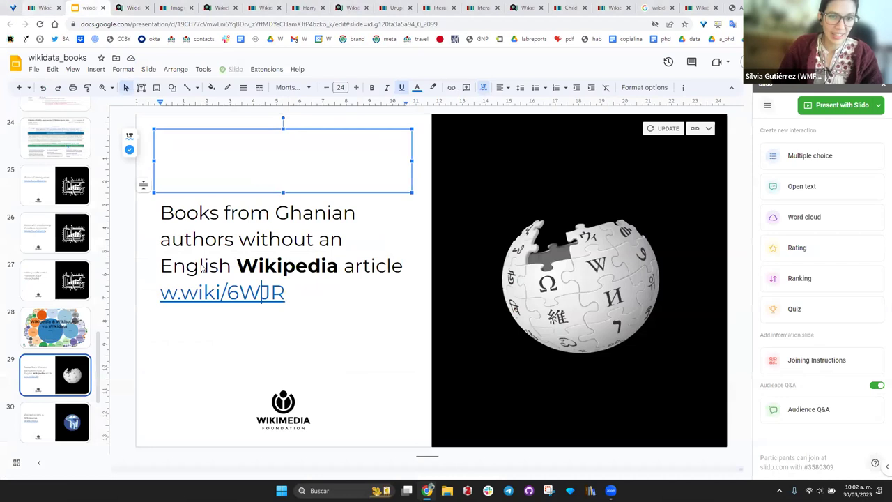
click(50, 417)
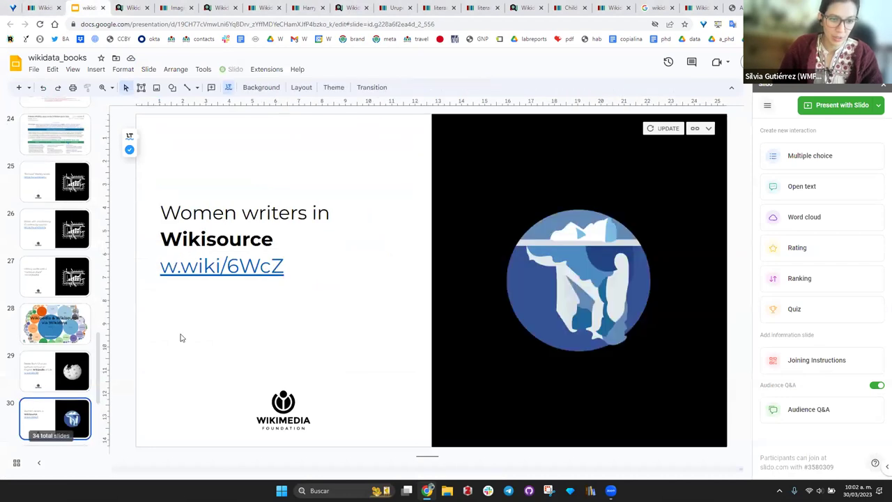
click(205, 282)
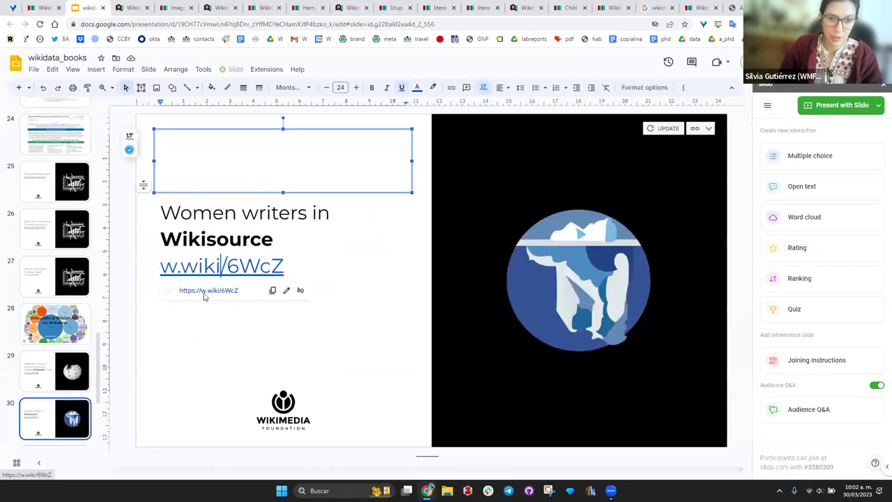
click(205, 290)
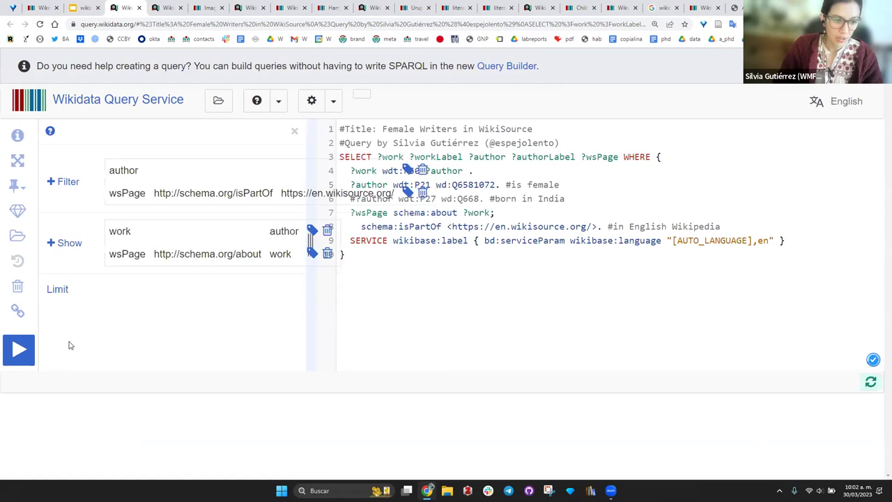
click(18, 313)
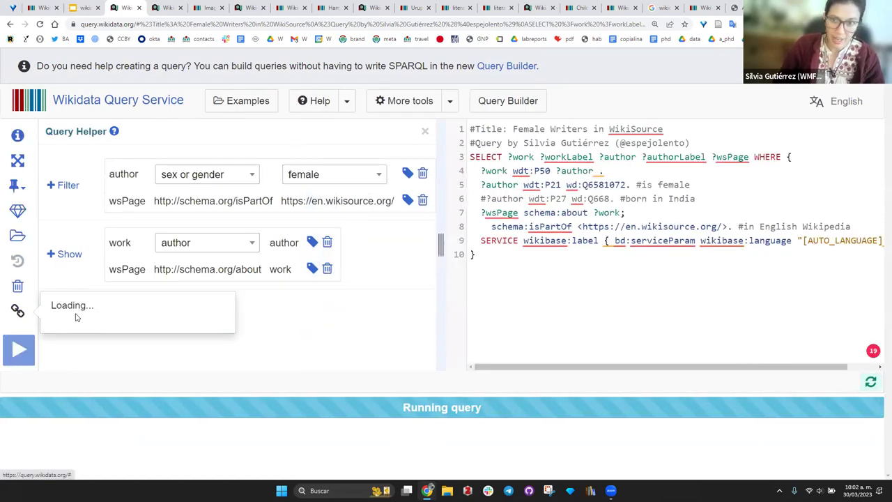
click(83, 312)
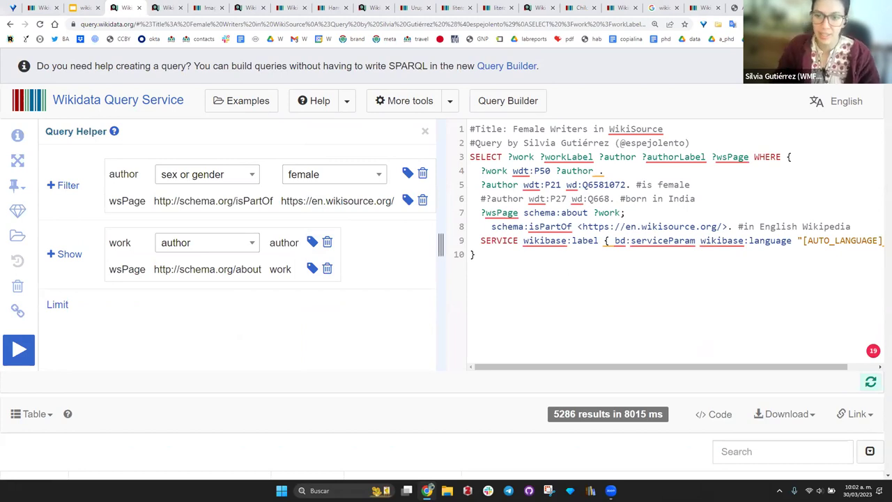
- Activate the commented-out condition limiting authors to India (wdt:P27 wd:Q668) and rerun the query
click(485, 200)
key(BackSpace)
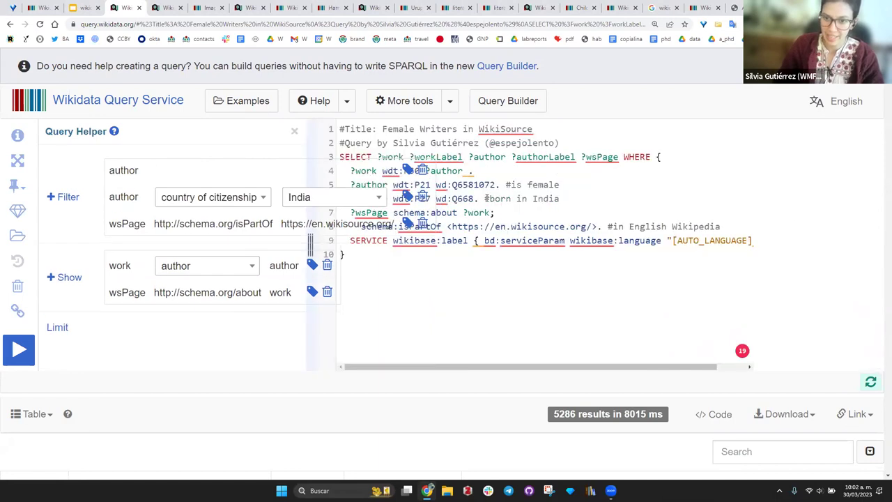
click(20, 350)
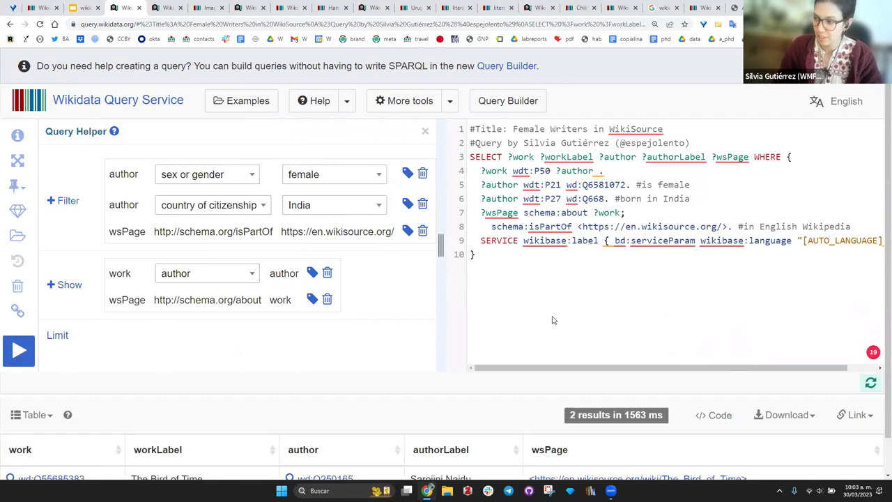
- Correct the comment beside the en.wikisource.org line to read "in English Wikisource"
scroll(515, 391, down, 1)
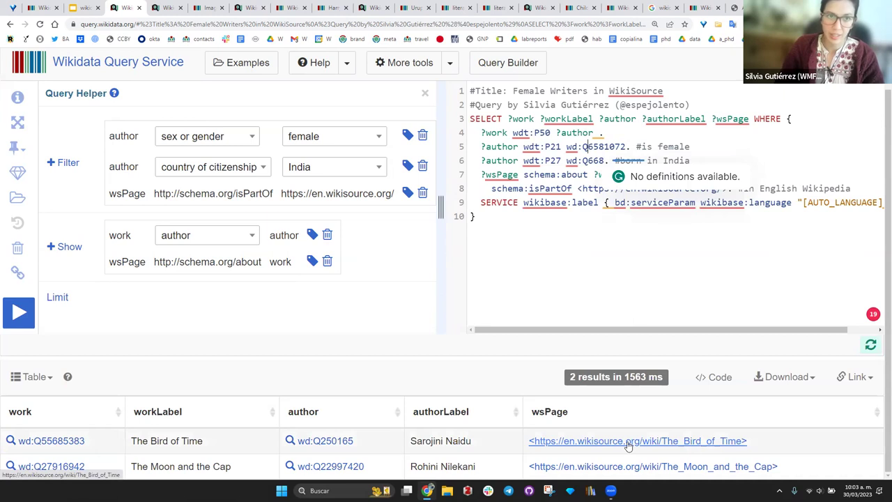
drag(619, 190, 598, 190)
click(722, 195)
double_click(836, 188)
text(Wikisource)
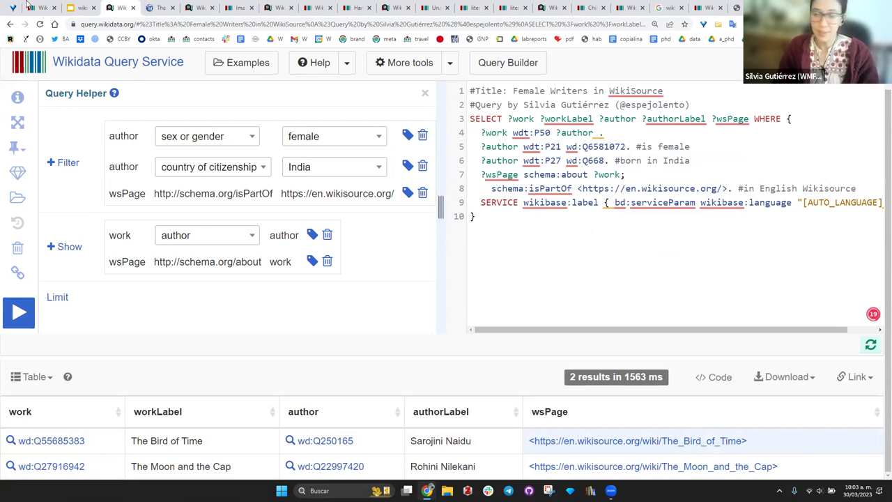
- Display the "Adding what's missing" slide and close the tabs left over from the Wikisource query
click(80, 7)
scroll(52, 398, down, 3)
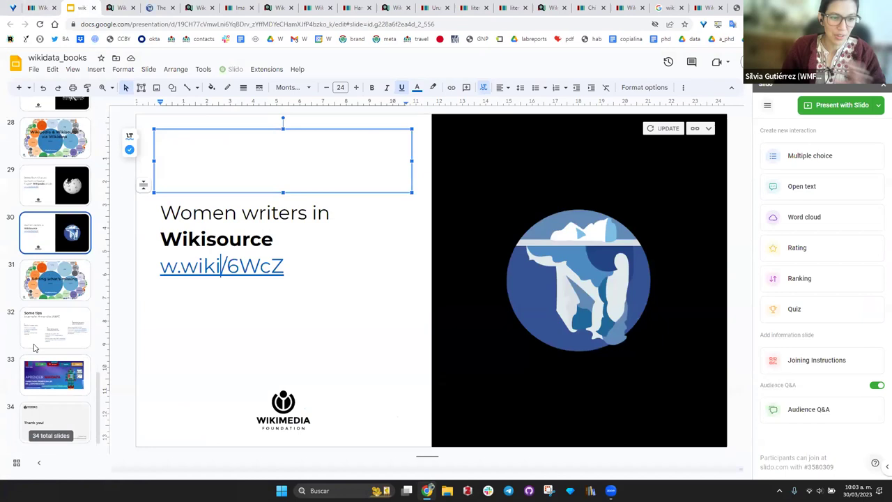
click(55, 306)
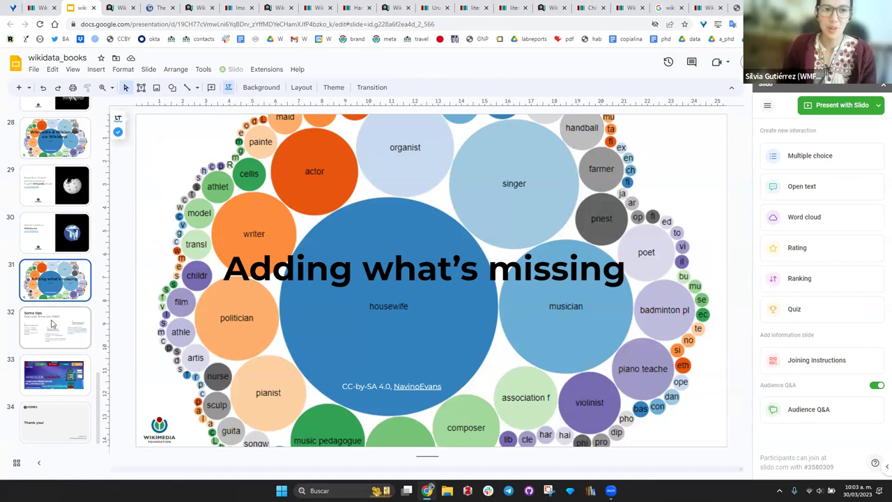
click(120, 7)
click(148, 8)
click(172, 8)
click(80, 8)
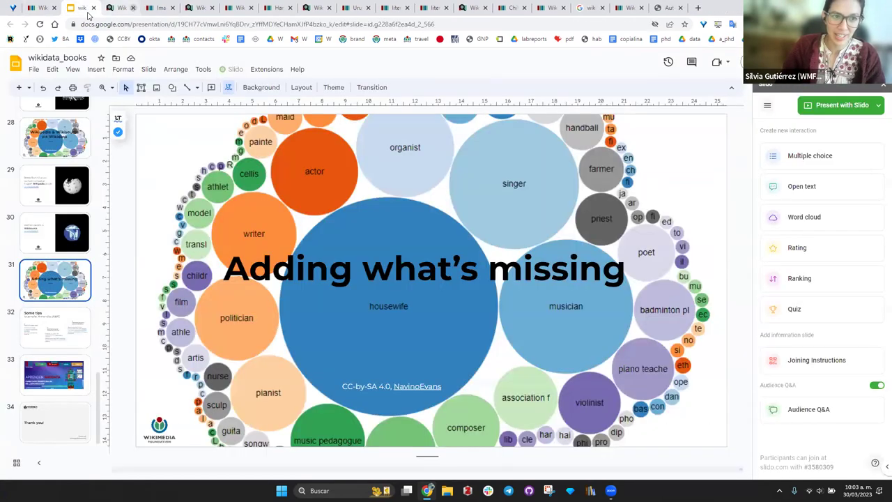
- Display the "Some tips" slide with the Amandla (1980) example, briefly starting and exiting its slideshow
click(50, 334)
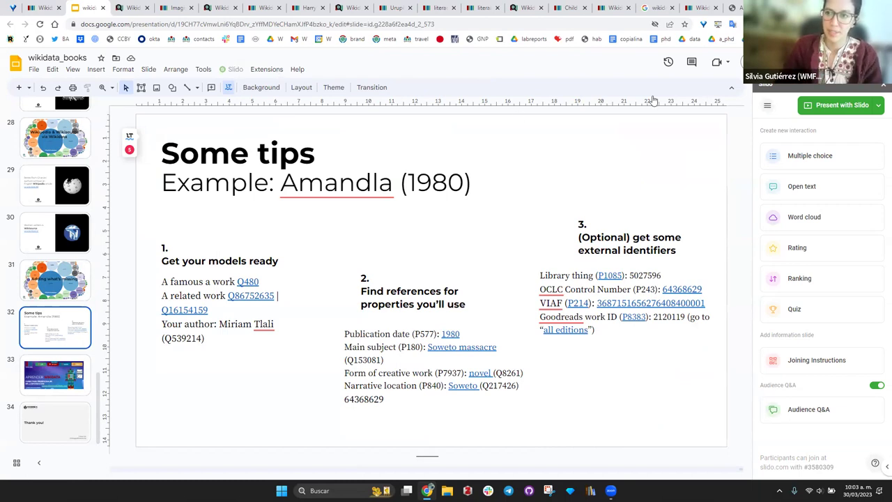
key(ctrl+F5)
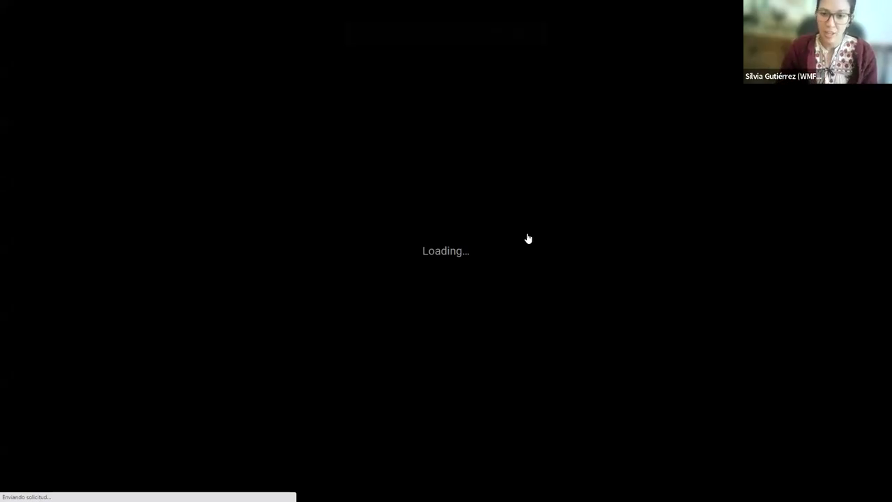
key(Escape)
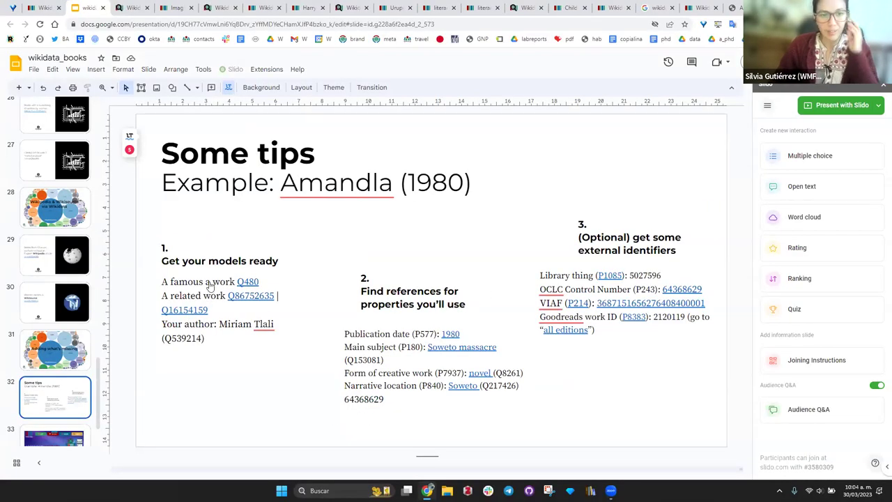
- Close the leftover Wikidata query and item tabs beside the presentation, and return to the "Some tips" slide
click(240, 282)
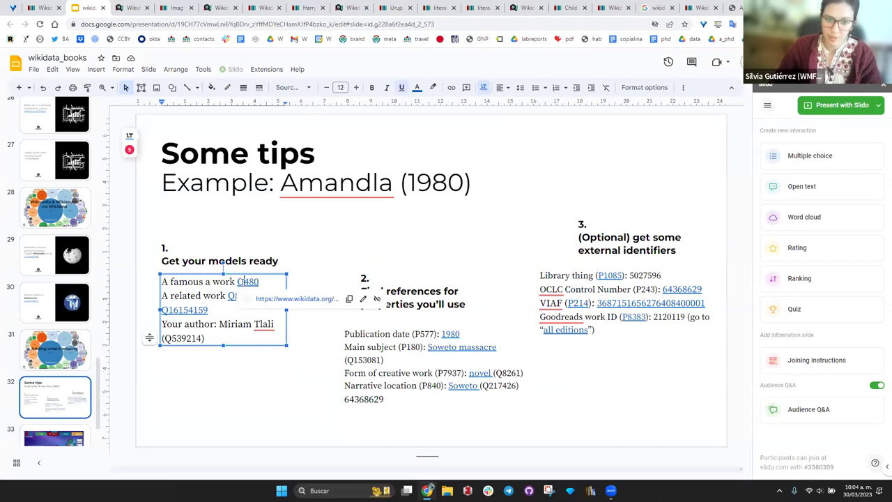
click(136, 8)
click(146, 8)
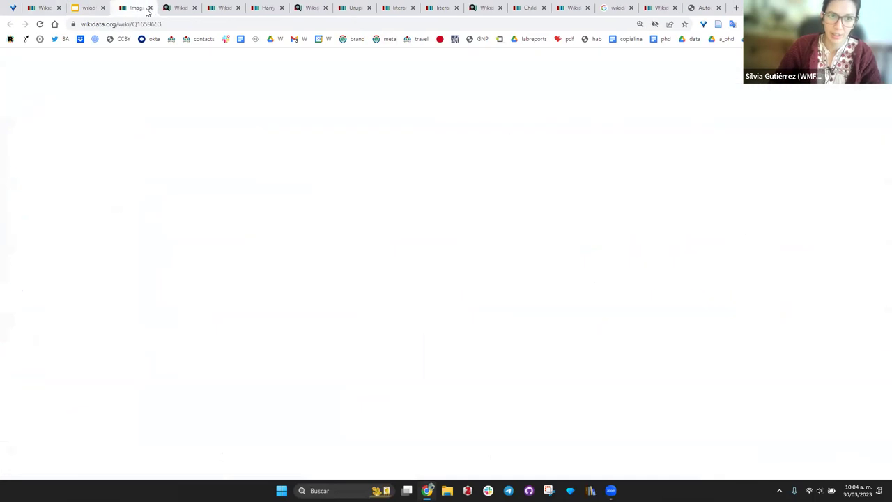
click(146, 8)
click(147, 7)
click(146, 8)
click(146, 8)
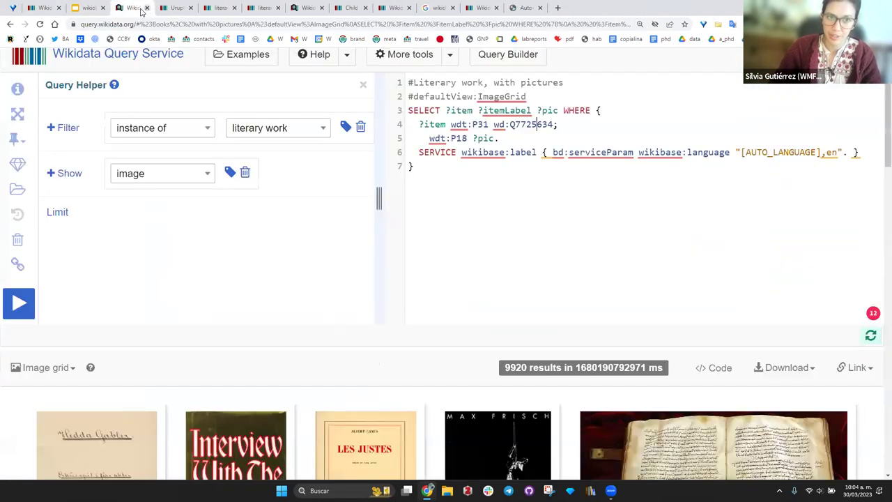
click(147, 8)
click(146, 8)
click(91, 8)
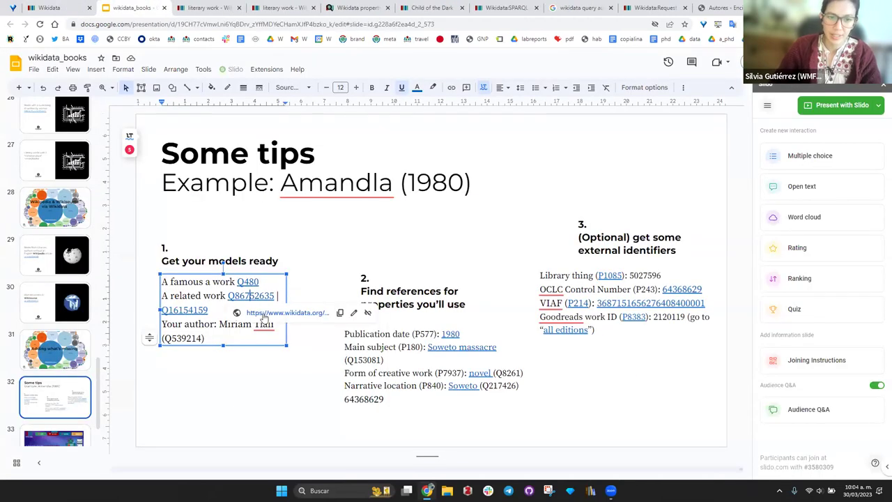
- Open the related works Q86752635 and Q16154159 from the slide in new tabs and switch to Maru
click(275, 312)
click(124, 7)
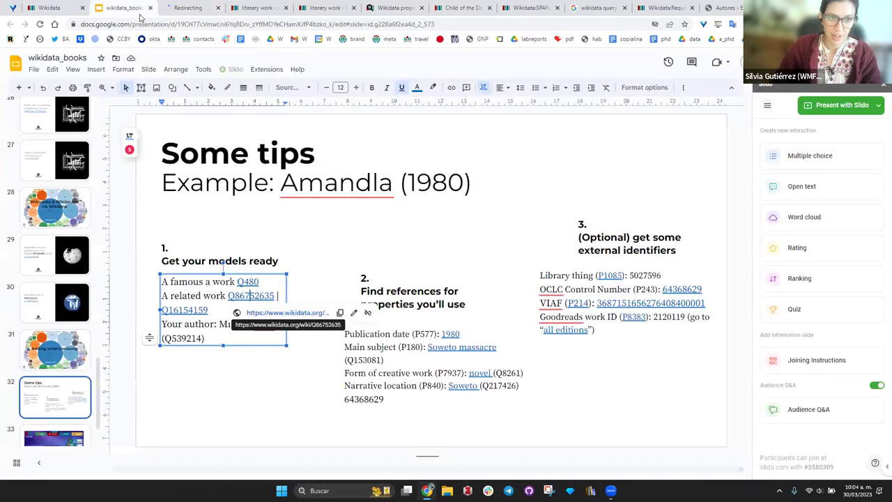
click(188, 8)
key(ctrl+shift+Tab)
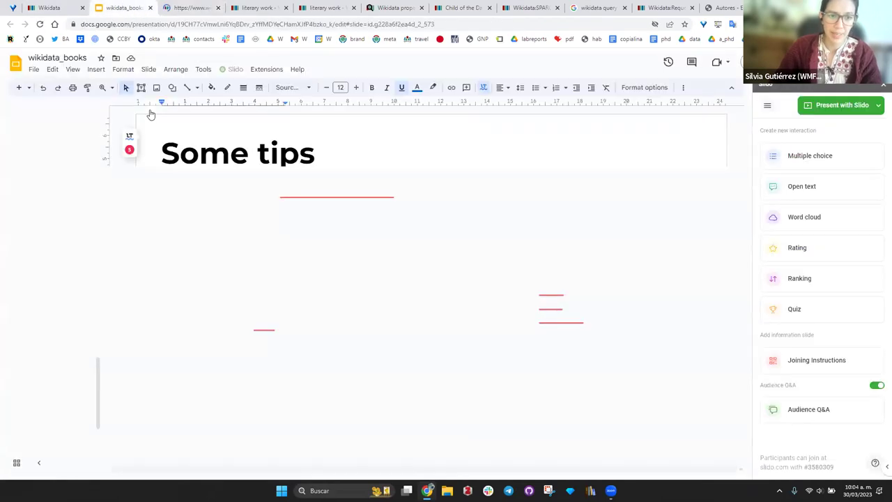
mouse_move(199, 311)
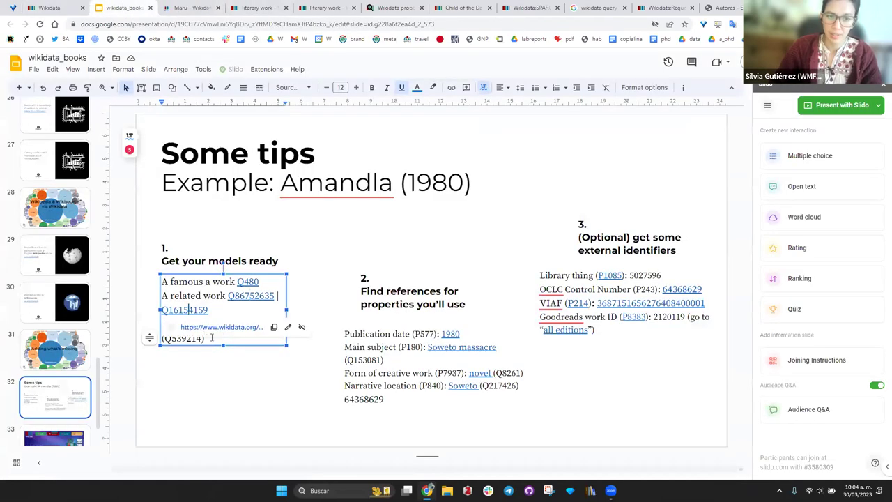
click(218, 331)
click(249, 10)
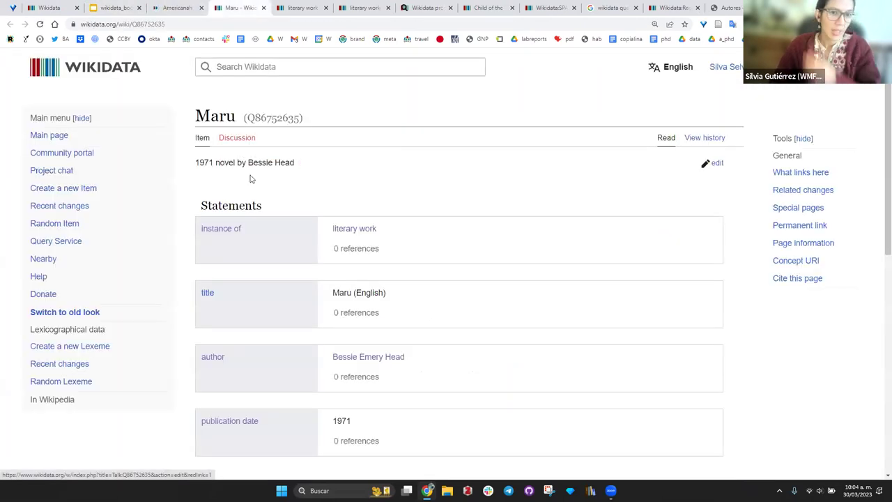
- Close the two literary work tabs and the Wikidata property tab, and return to the Maru item
click(303, 8)
click(326, 8)
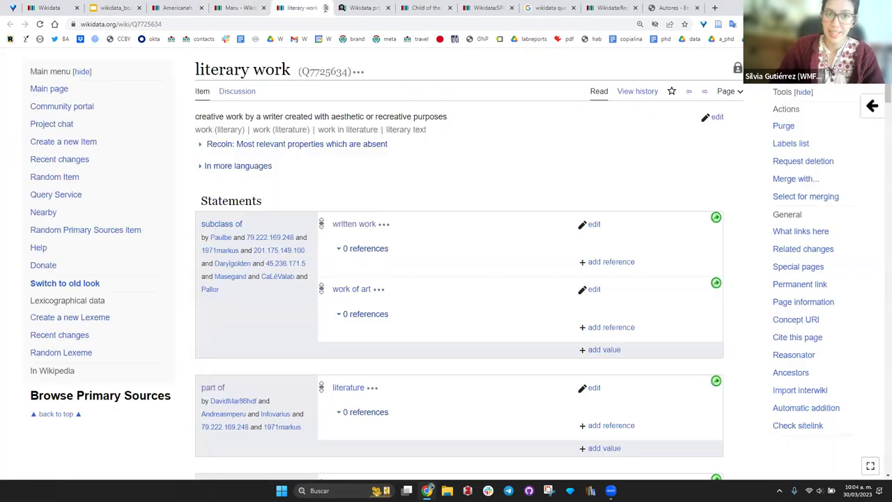
click(326, 8)
click(325, 7)
click(234, 6)
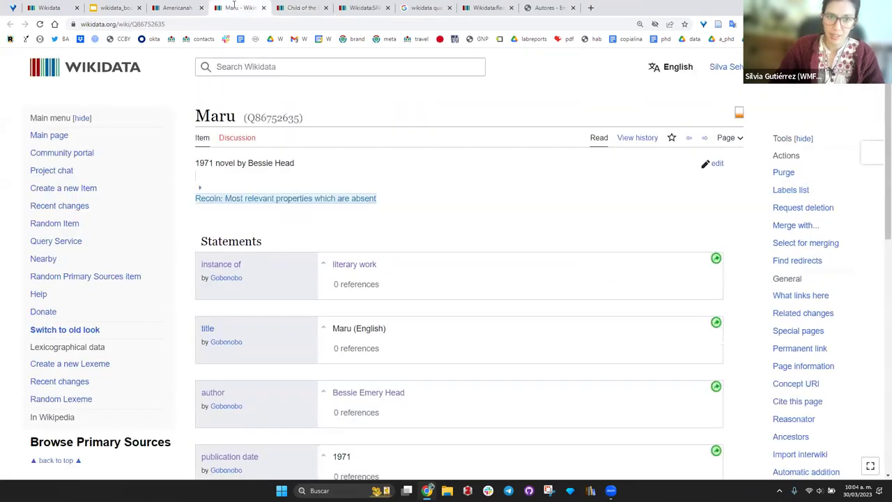
- Examine the author and title of the Maru item, and compare them with the Americanah item
drag(301, 164, 247, 163)
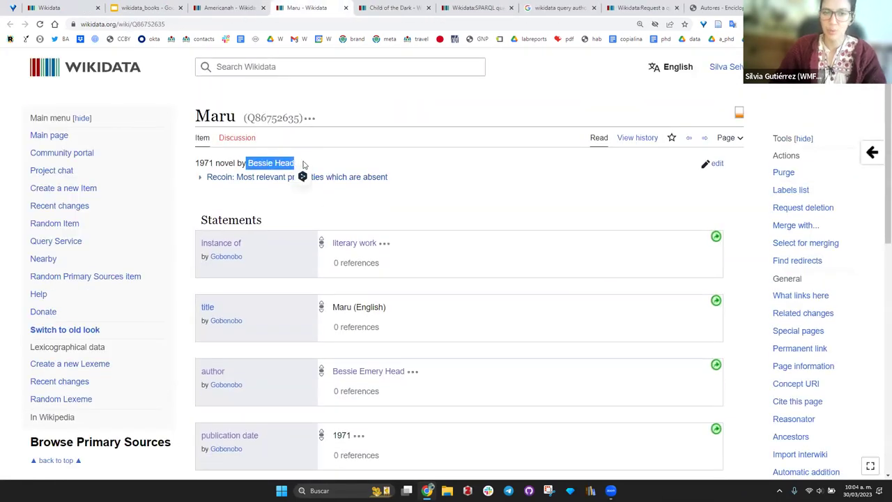
triple_click(227, 115)
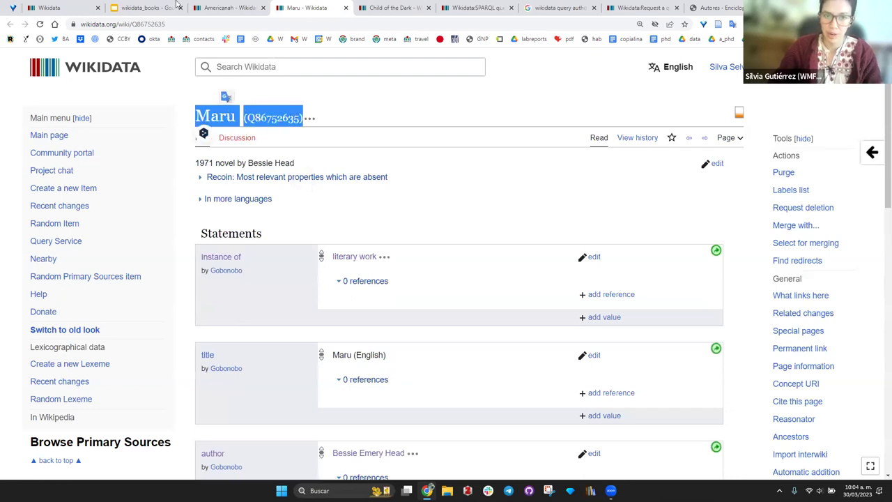
click(230, 7)
double_click(242, 118)
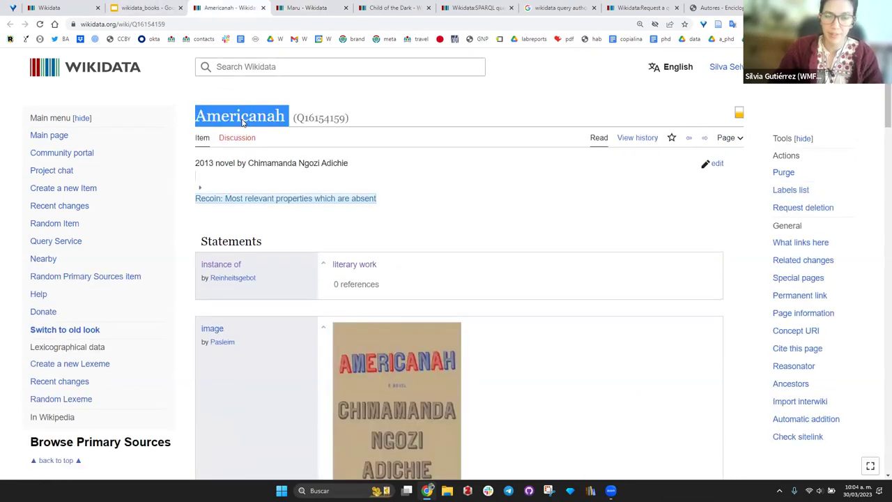
- Highlight the Americanah item's identifier and compare it with the Amandla example on the "Some tips" slide
double_click(310, 118)
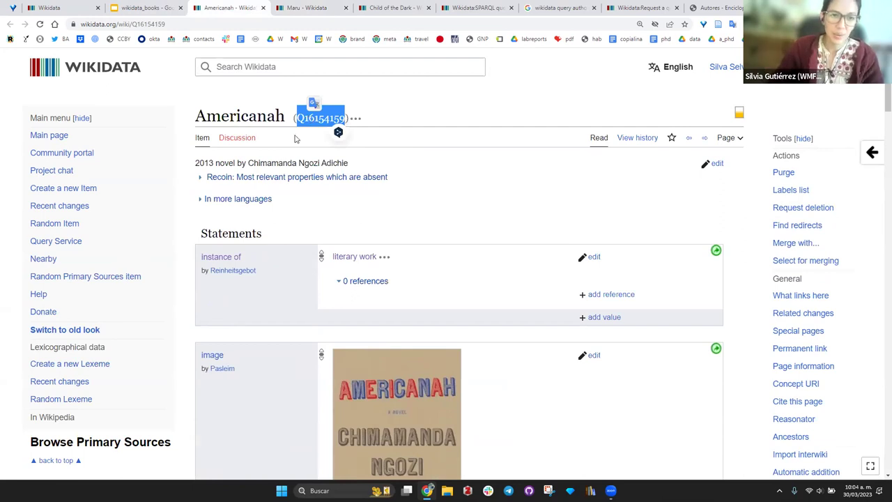
click(137, 7)
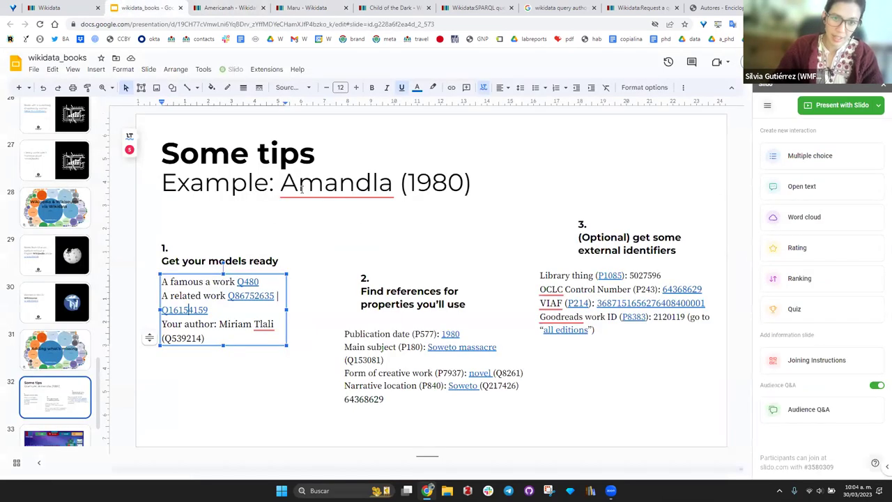
click(338, 185)
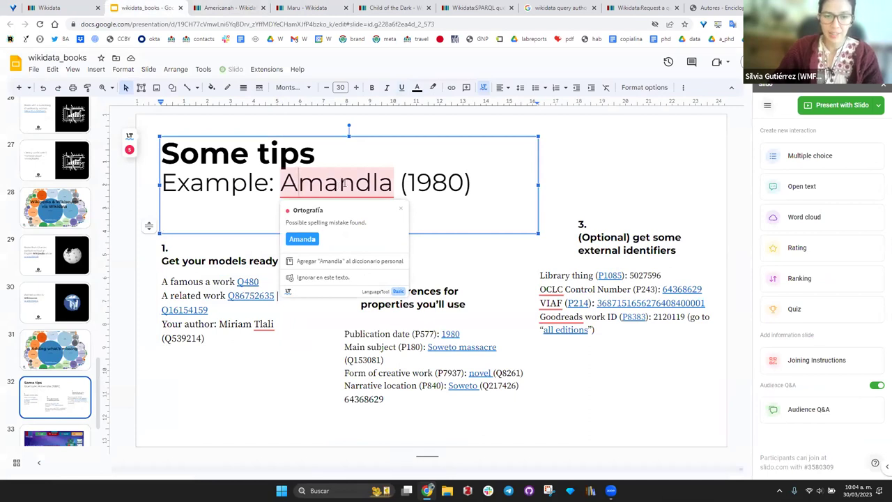
- Examine the Americanah item's statements and identifiers as a model for describing the missing book
click(225, 7)
double_click(246, 115)
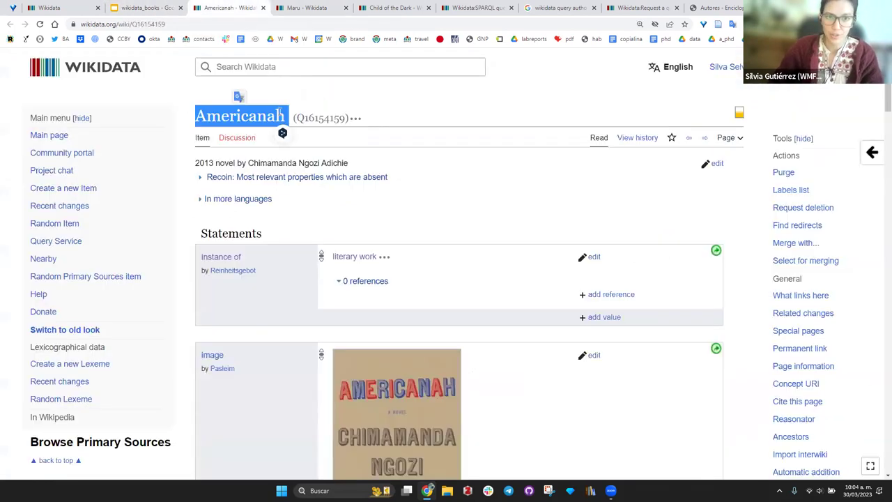
scroll(293, 266, down, 8)
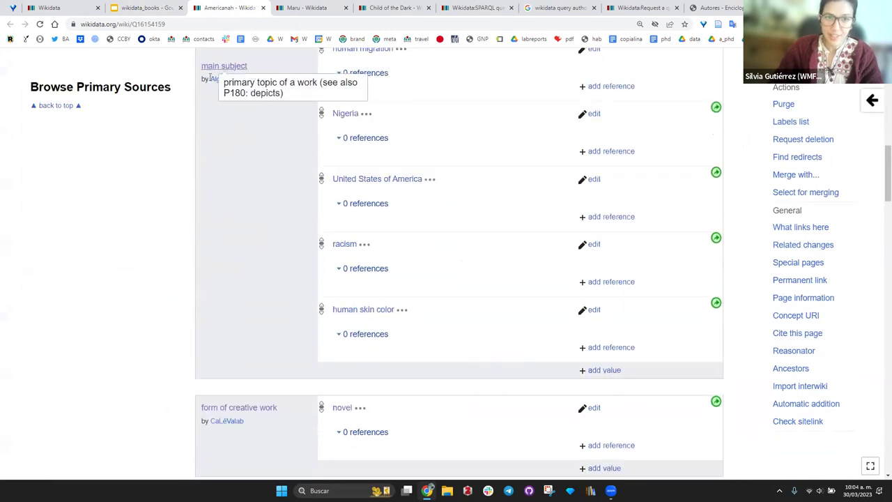
scroll(272, 425, down, 10)
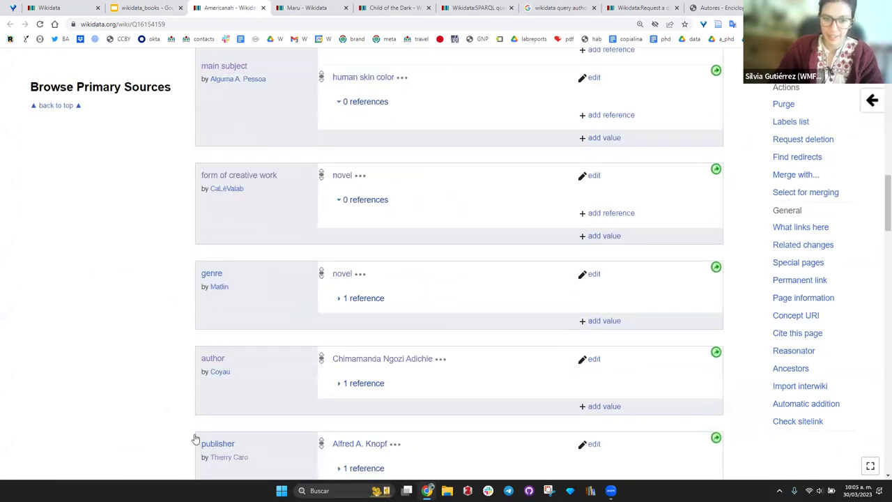
scroll(271, 249, down, 4)
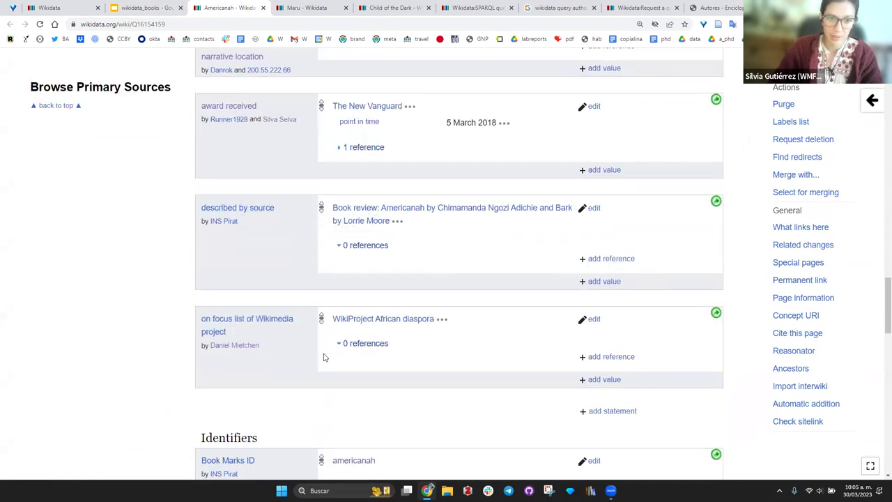
scroll(324, 357, down, 3)
scroll(258, 392, down, 5)
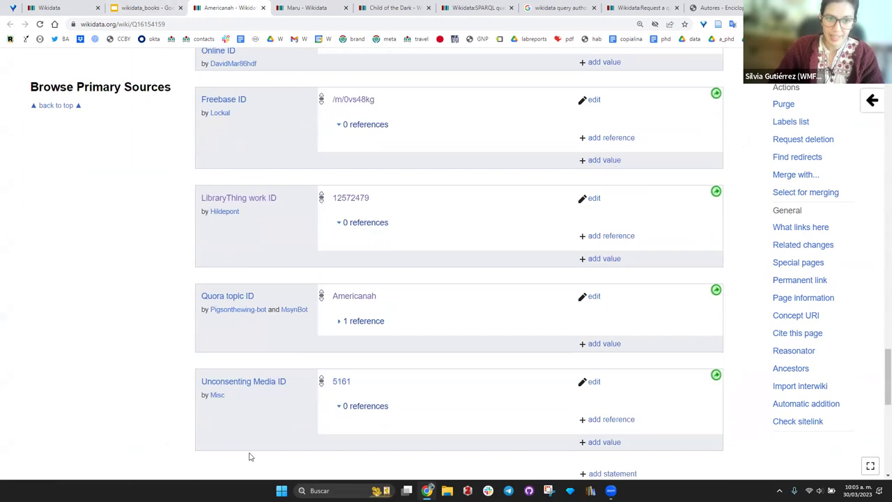
scroll(250, 456, down, 4)
scroll(253, 442, up, 12)
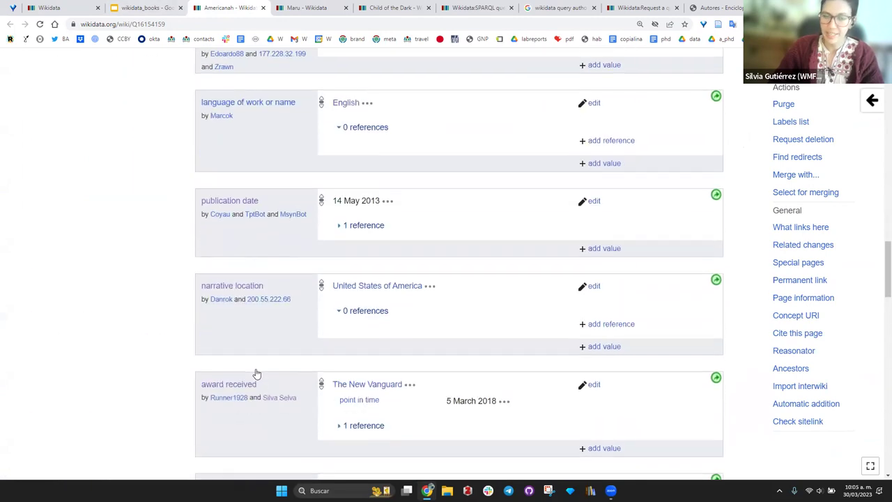
scroll(256, 374, up, 15)
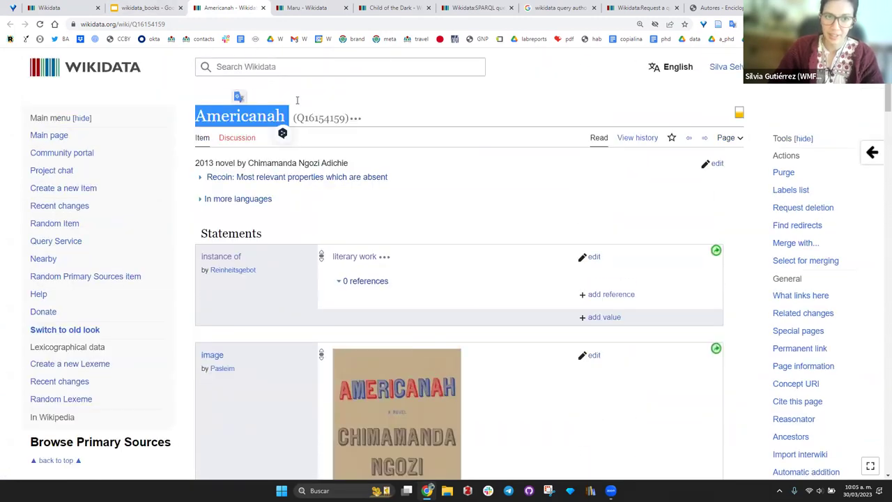
- Examine the Maru item's identifier, description and statements, and return to the "Some tips" slide
double_click(327, 118)
click(314, 8)
drag(278, 117, 279, 119)
click(409, 160)
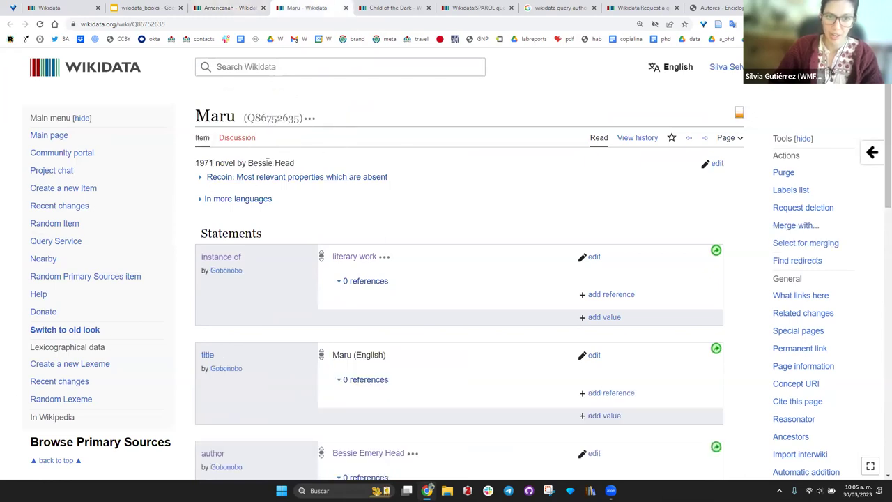
drag(305, 162, 223, 161)
scroll(353, 200, down, 8)
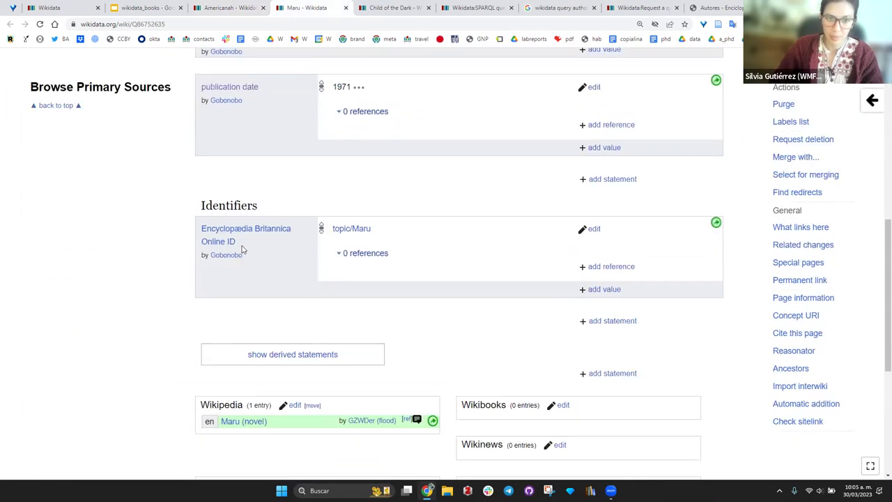
scroll(341, 349, up, 10)
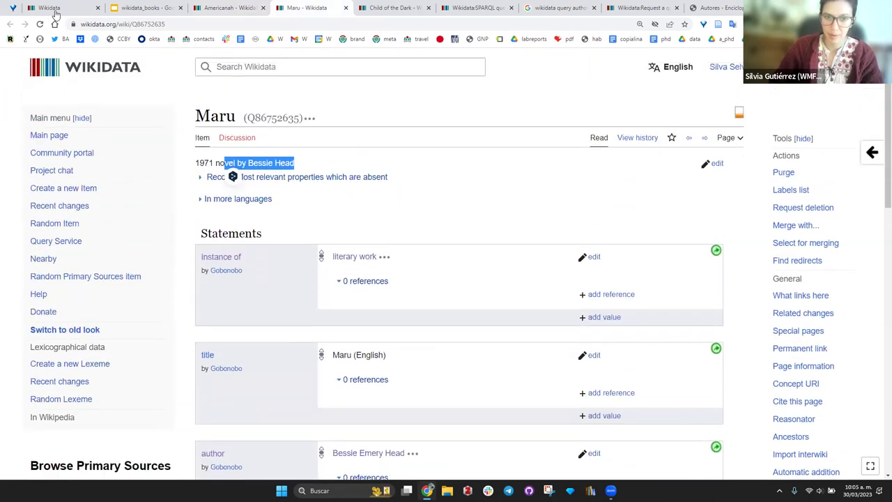
click(225, 7)
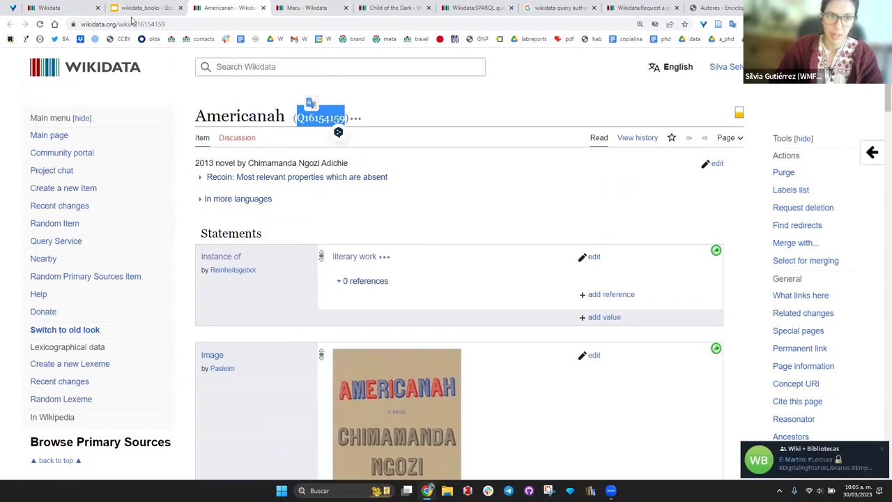
click(134, 10)
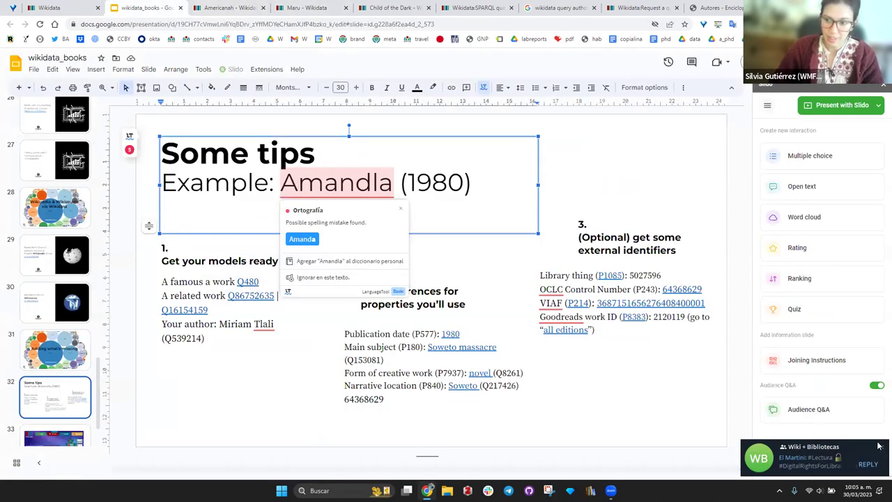
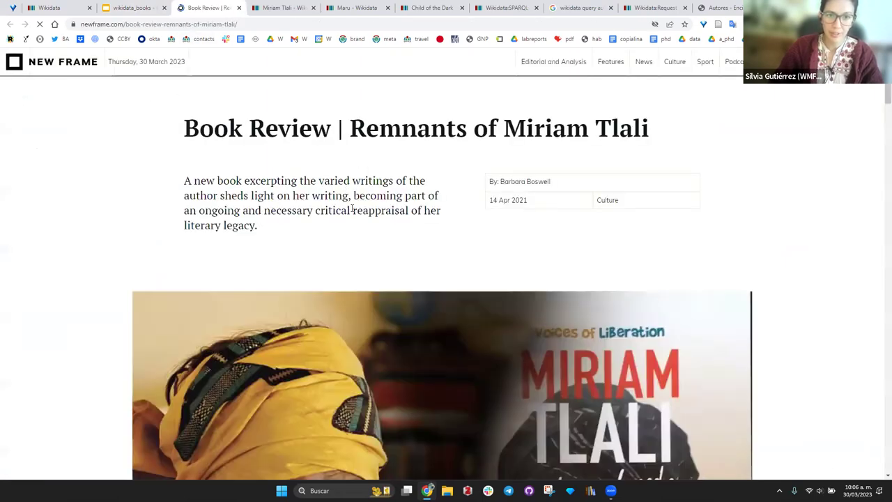
- Skim the book review on Miriam Tlali and search it for "amandla" to highlight the passage on the novel's publication
scroll(352, 213, down, 3)
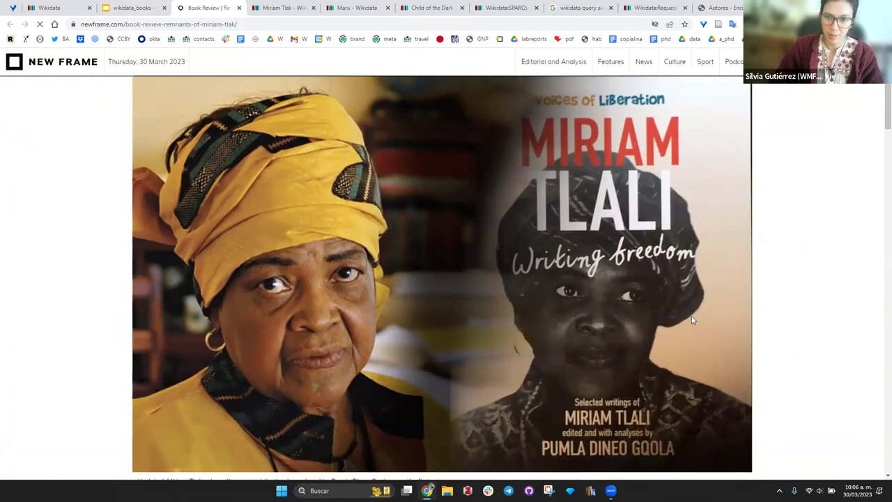
scroll(691, 317, down, 5)
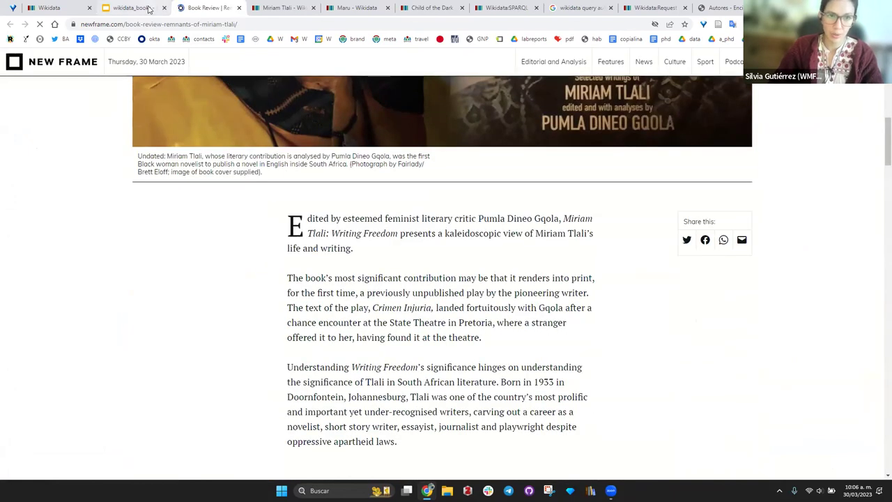
click(132, 8)
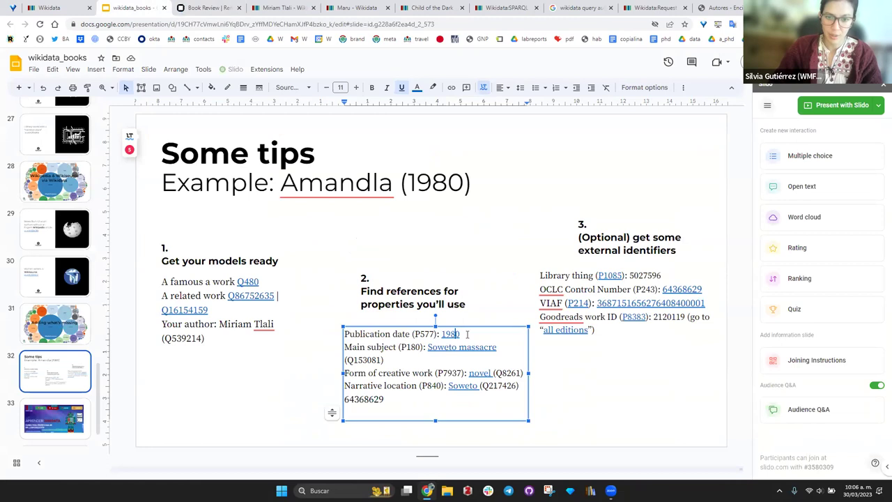
double_click(335, 176)
key(ctrl+Tab)
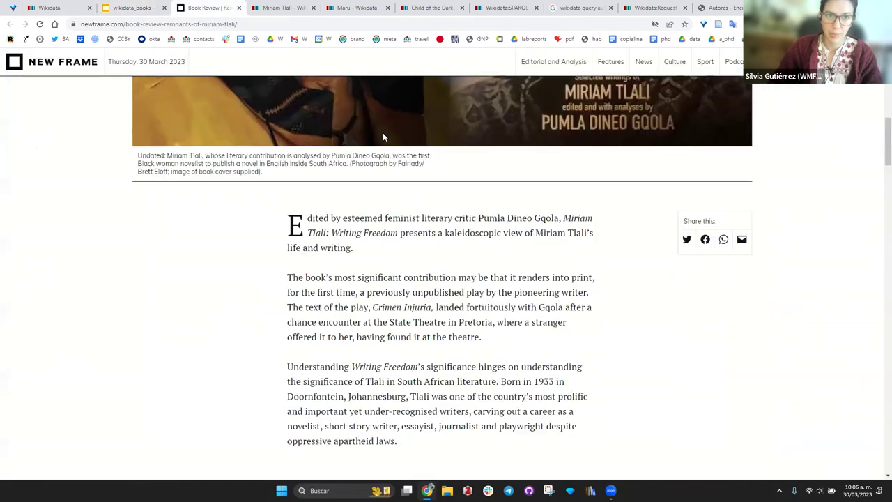
key(ctrl+f)
text(amandla)
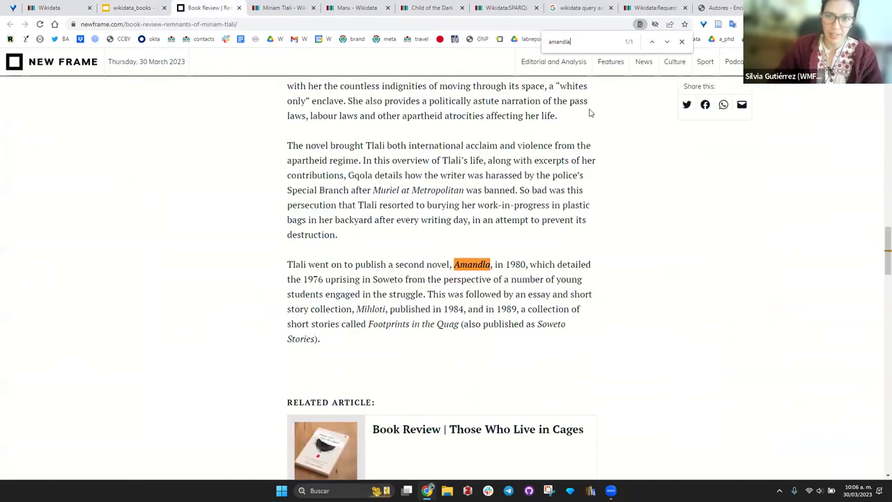
drag(286, 263, 398, 339)
- Open the main subject reference linked to "Soweto massacre", highlight the article's title, and return to the slide
key(ctrl+shift+Tab)
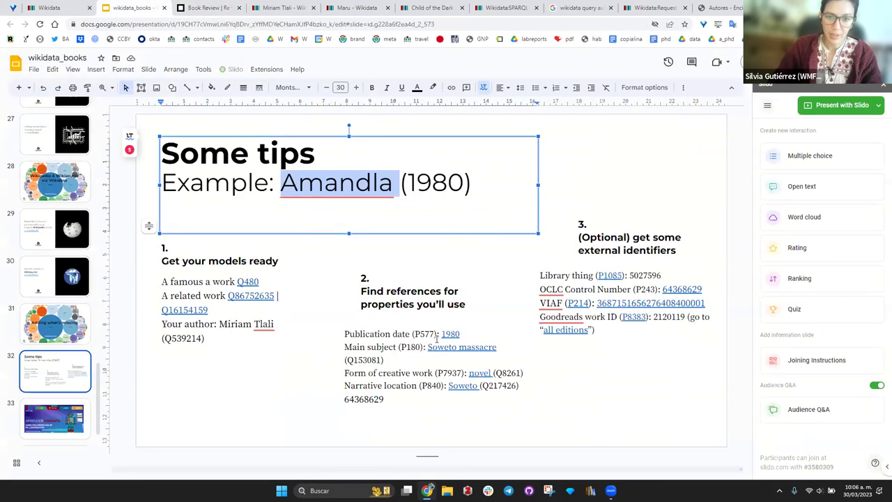
click(437, 338)
click(465, 367)
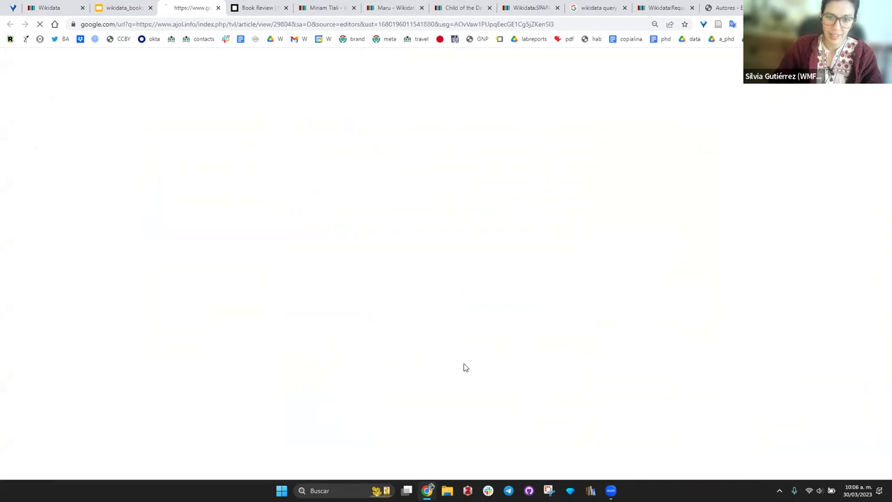
click(115, 9)
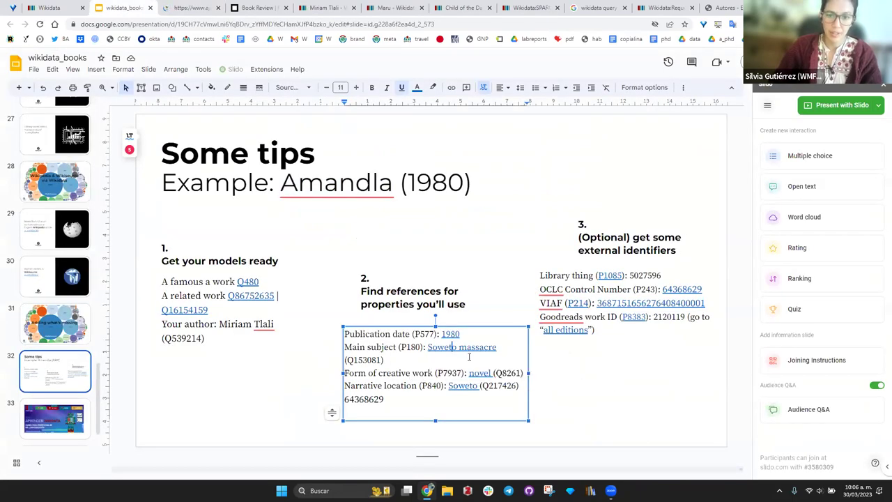
click(166, 4)
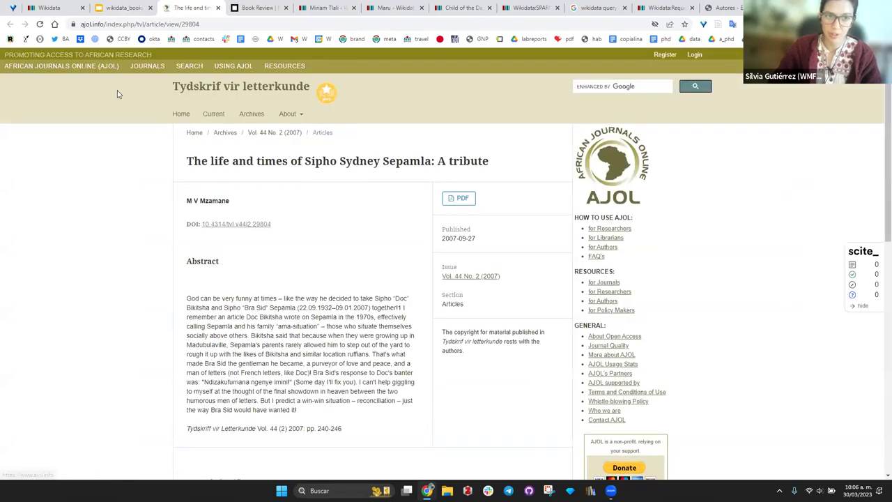
triple_click(263, 161)
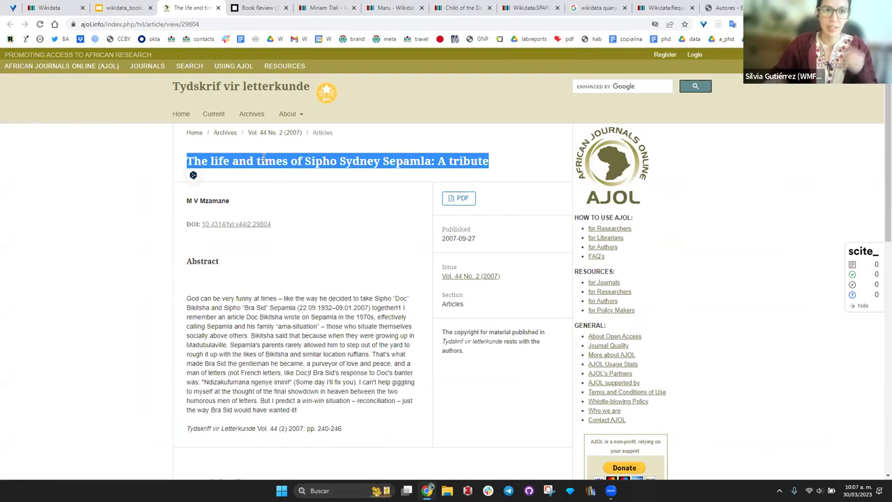
click(126, 7)
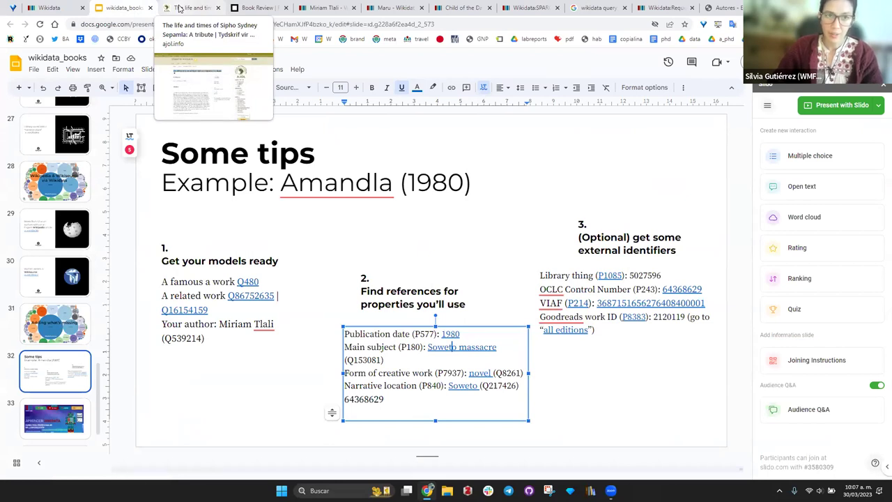
- Open the form of creative work reference linked to "novel" in a new tab, and return to the slide
click(335, 182)
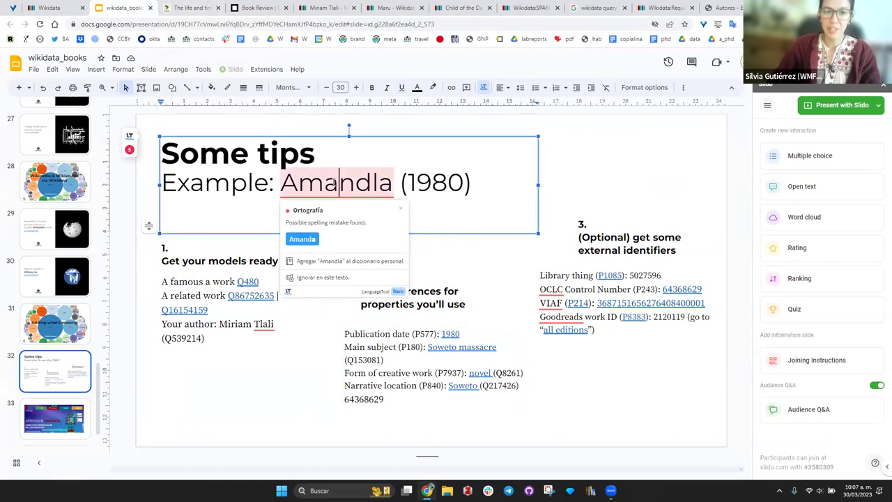
click(417, 385)
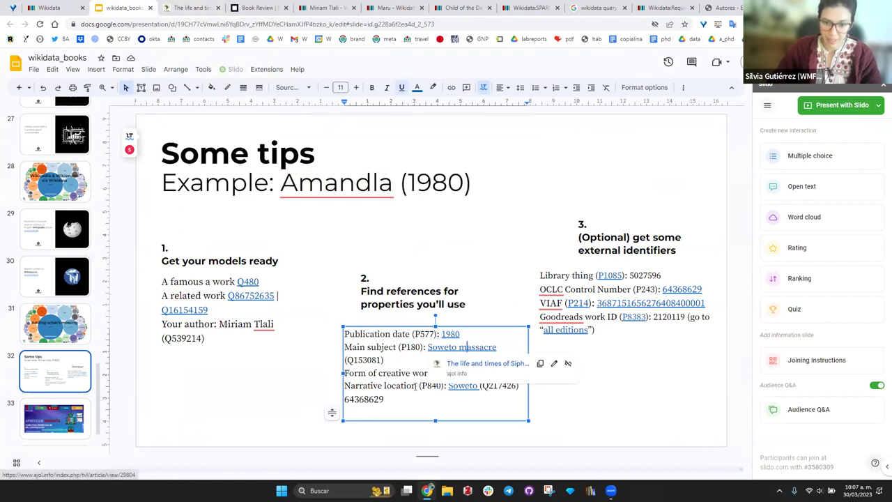
key(ctrl+Left)
click(481, 374)
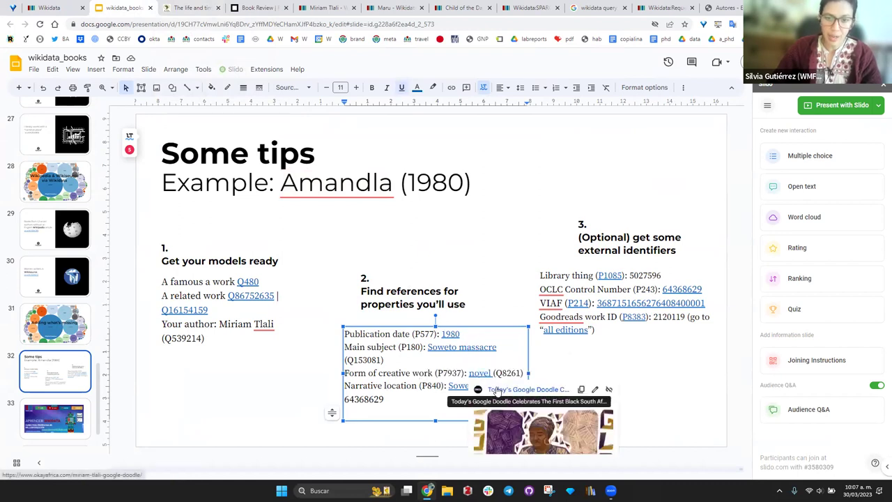
click(488, 390)
click(115, 8)
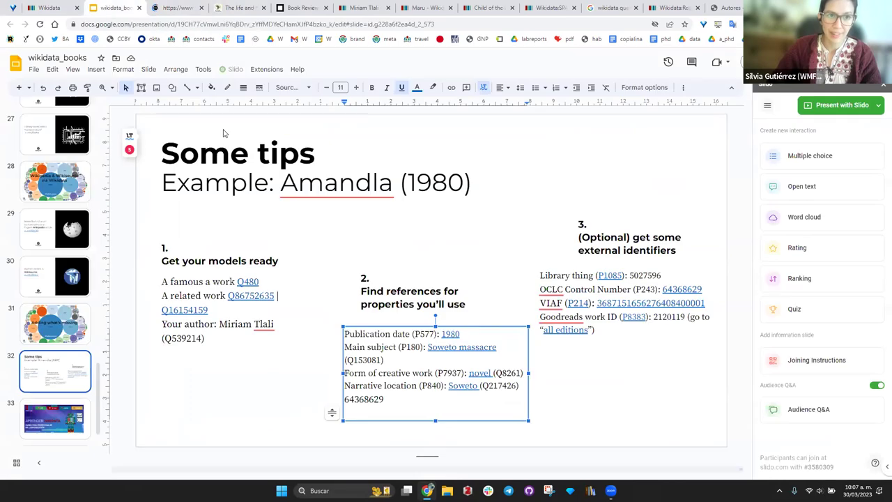
- Open the narrative location reference linked to "Soweto" in a new tab and show it beside the Google Doodle article
click(473, 387)
click(405, 386)
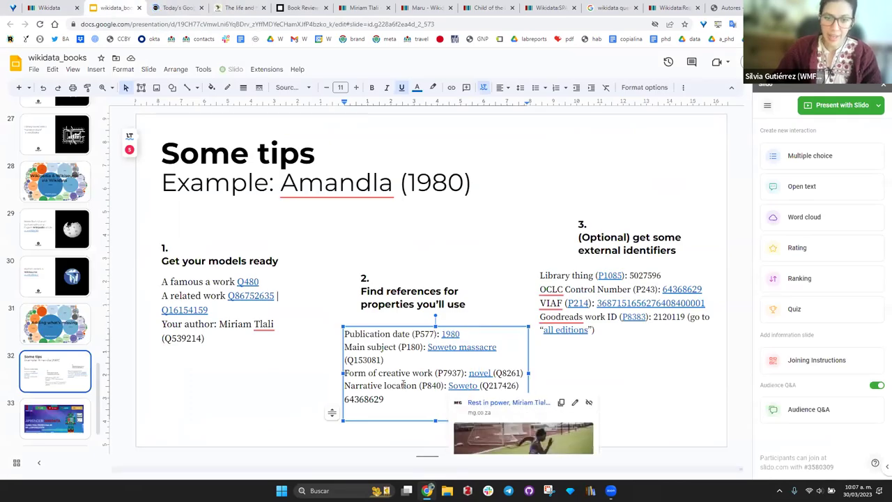
drag(351, 386, 460, 399)
click(464, 388)
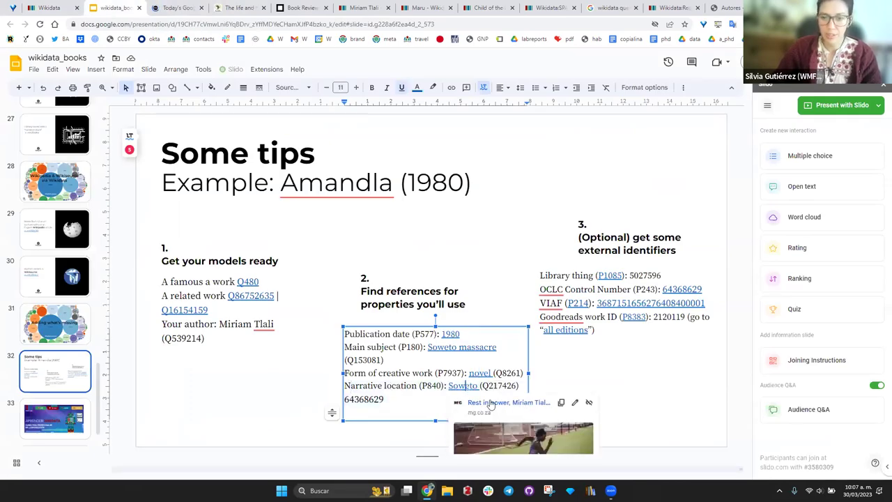
click(490, 403)
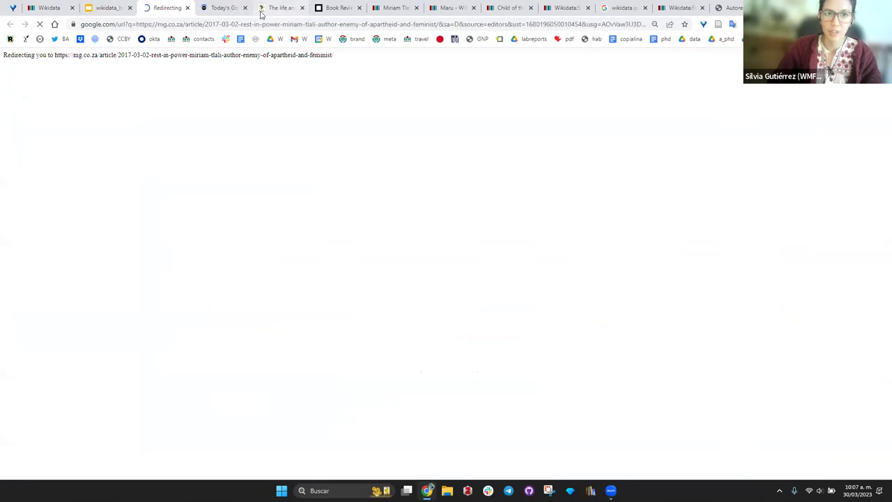
click(204, 7)
click(160, 7)
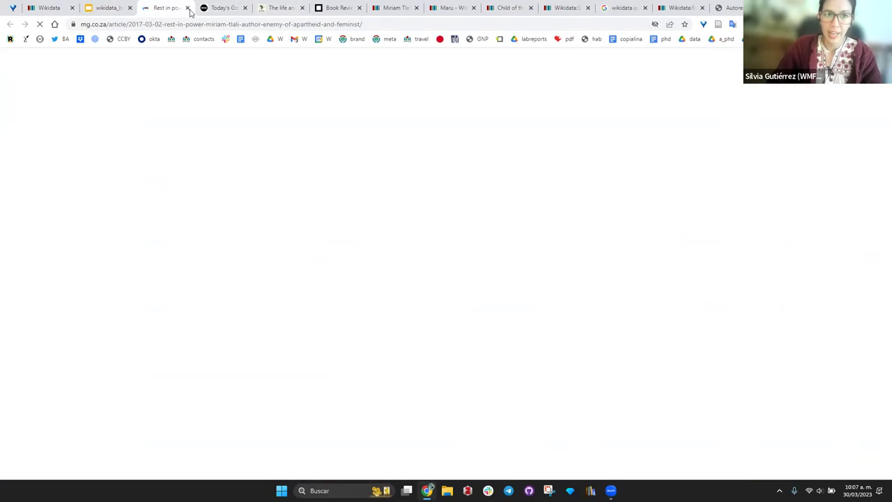
- Return to the slide with the Amandla tips and point out its author entry and optional external identifiers
click(102, 8)
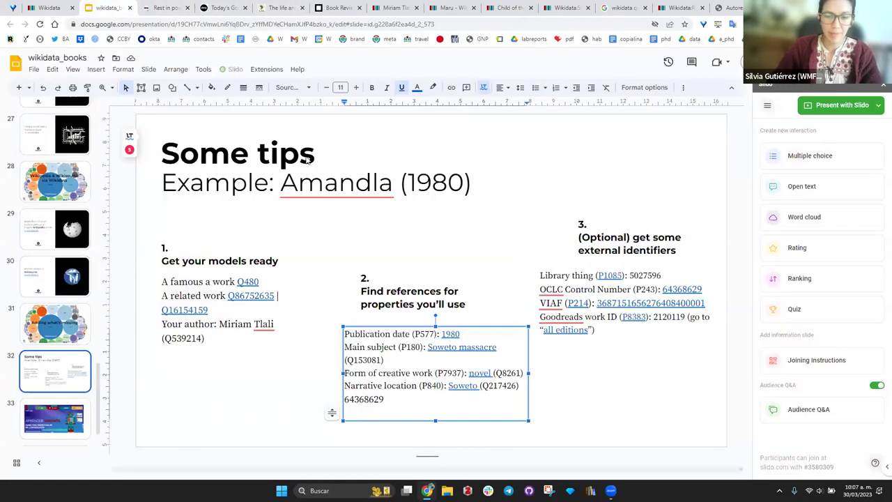
click(231, 324)
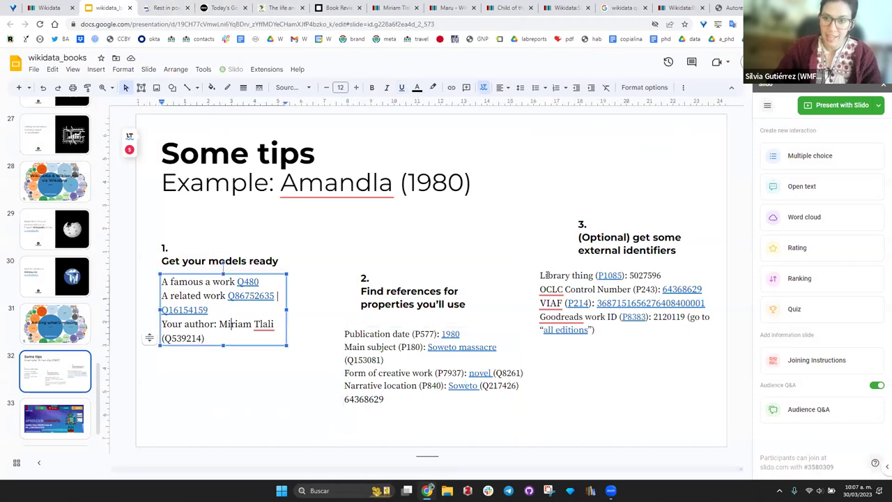
click(627, 275)
click(625, 250)
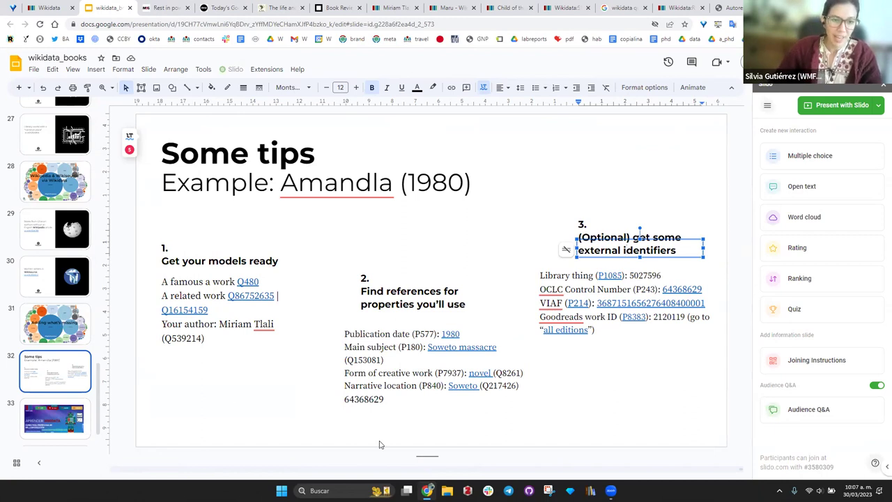
- Search Wikidata for "amandla" and look through the results for an existing item on the novel
click(176, 13)
click(275, 25)
text(wkd)
key(Tab)
text(aman)
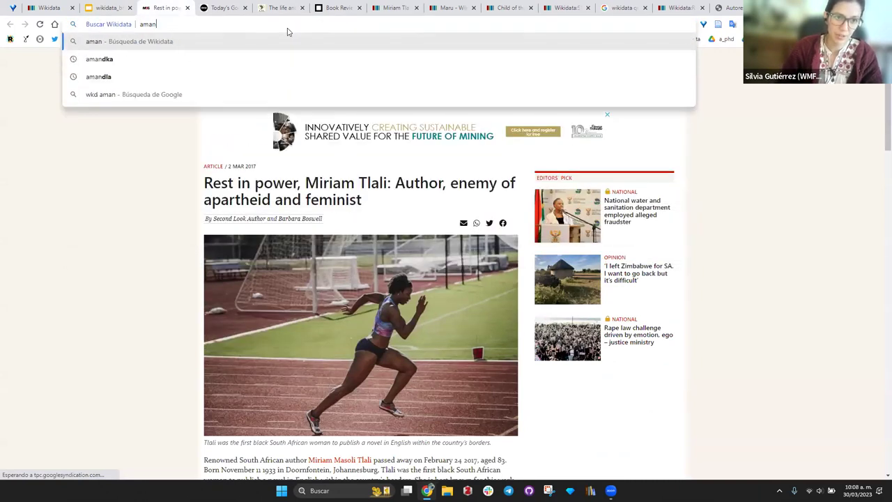
key(BackSpace)
key(BackSpace)
key(BackSpace)
key(BackSpace)
text(Amandka)
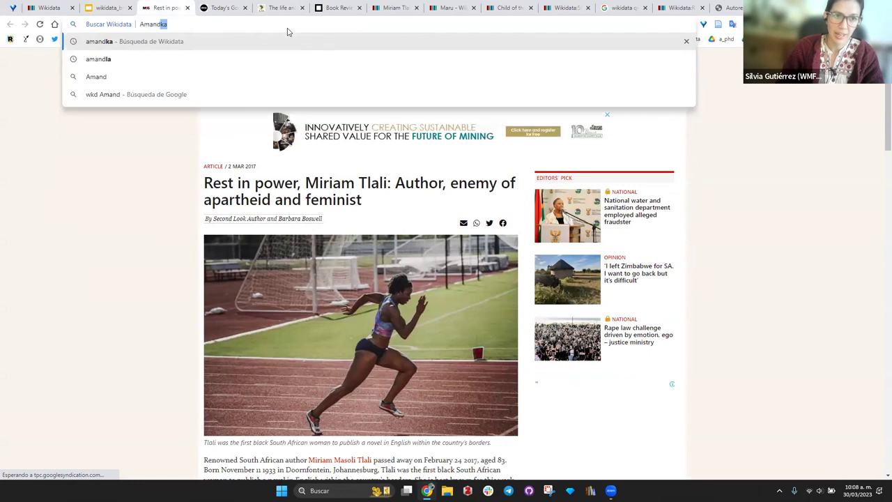
key(Down)
key(Return)
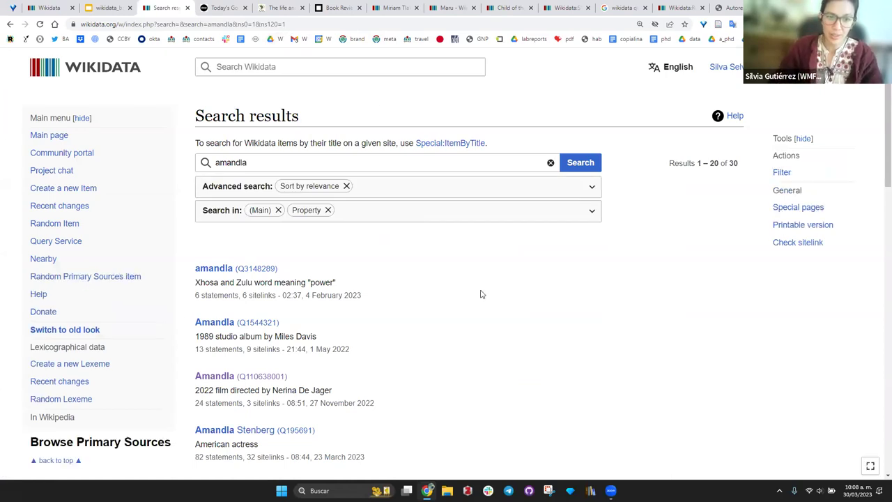
scroll(511, 292, down, 5)
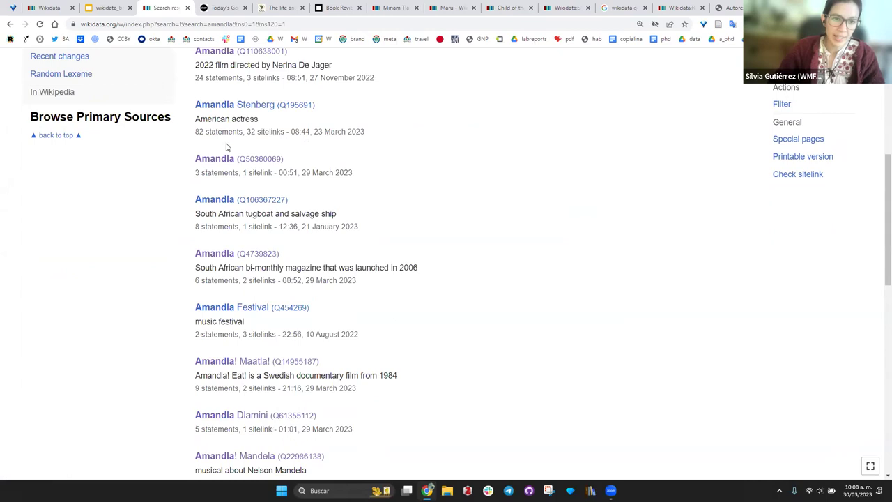
scroll(293, 260, down, 8)
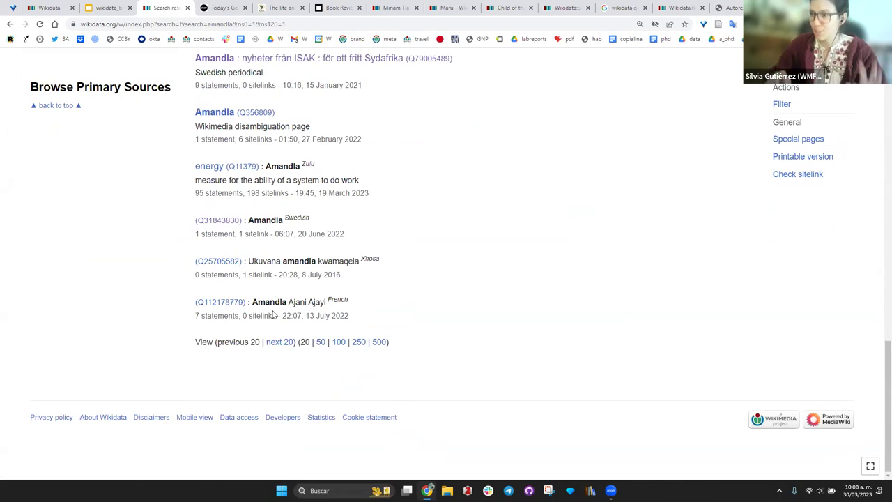
scroll(281, 293, up, 1)
scroll(281, 292, up, 15)
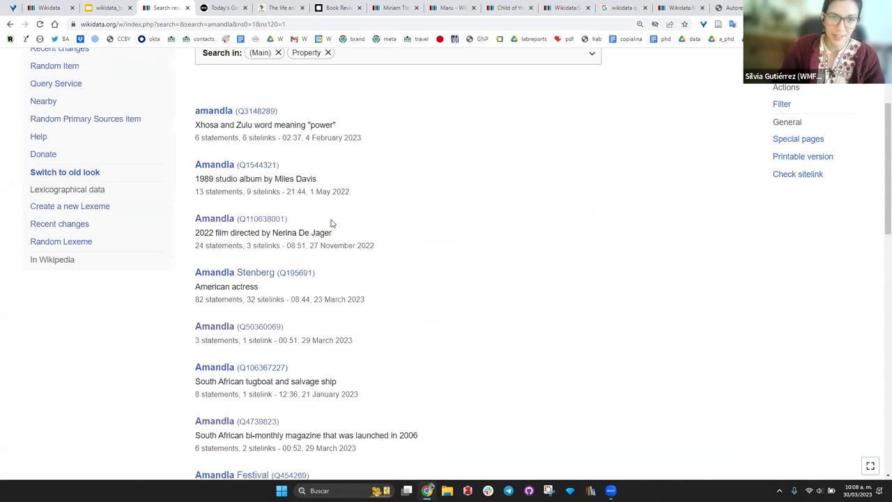
- On the Miriam Tlali item, find the "What links here" link and open that page in a new tab
click(394, 8)
click(243, 117)
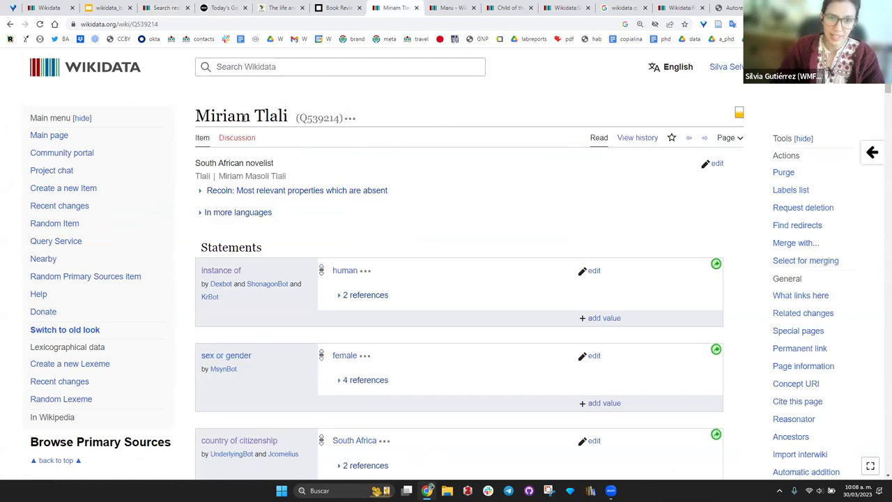
scroll(822, 324, down, 3)
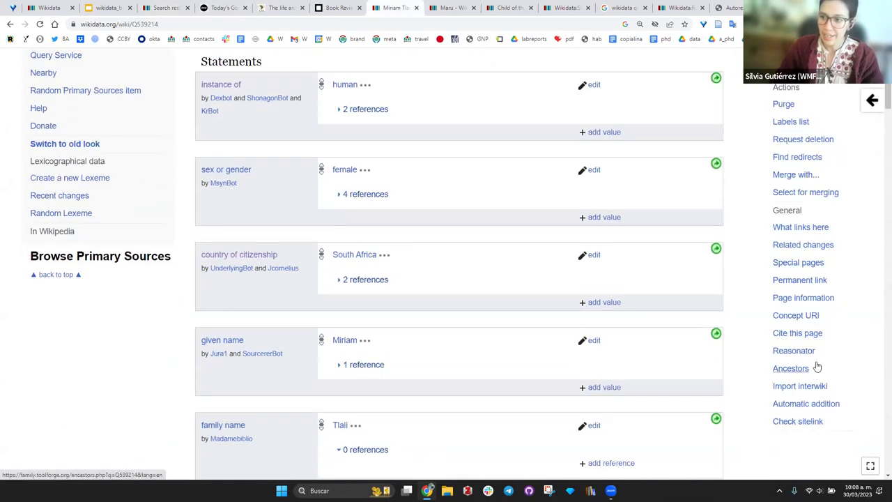
key(ctrl+f)
text(what li)
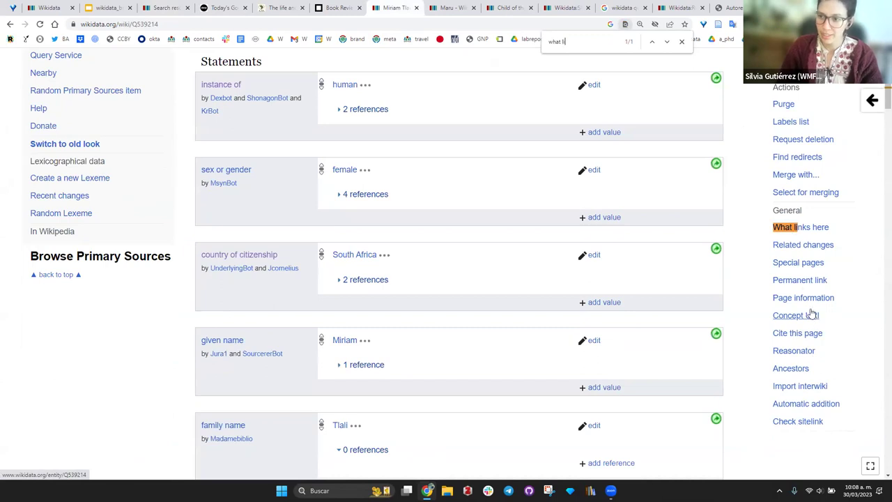
middle_click(806, 235)
click(411, 7)
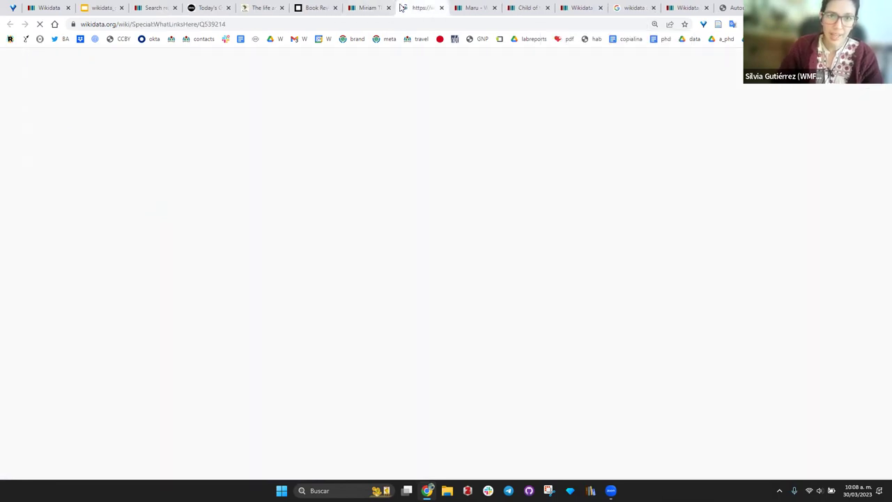
scroll(406, 205, down, 2)
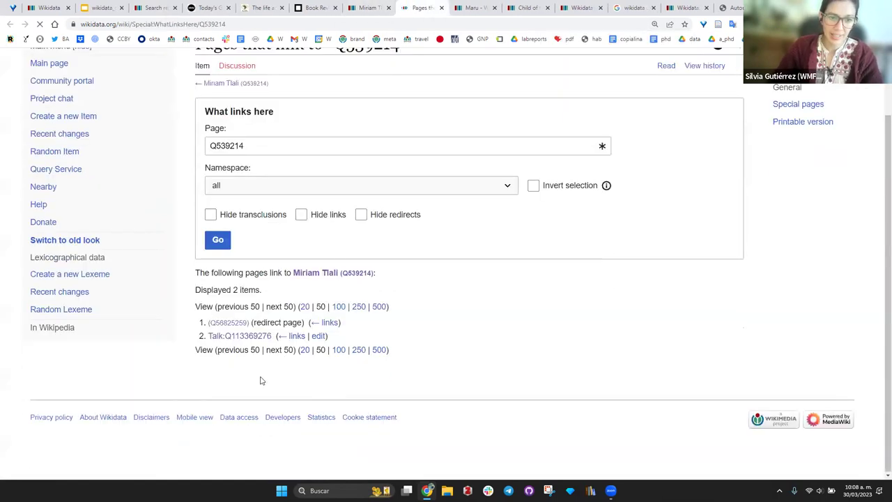
- Check the redirect page Q56825259 and the item it points to, and return to the list of linking pages
click(230, 322)
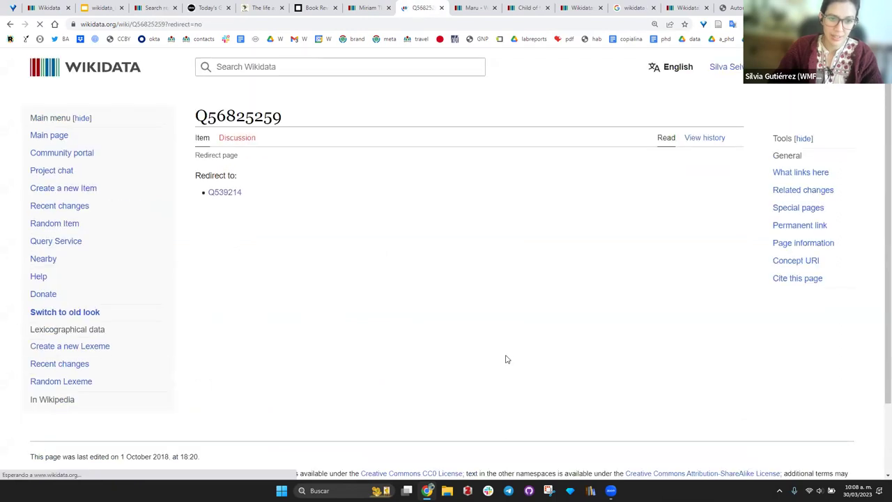
click(225, 192)
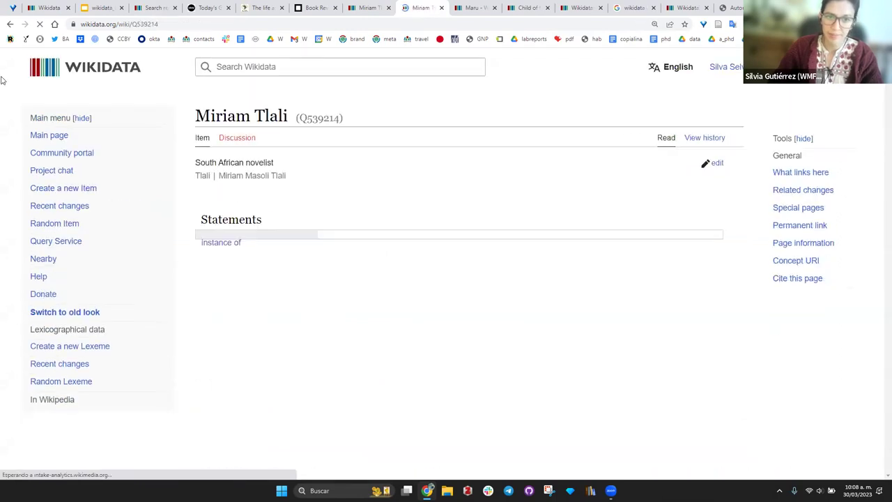
click(11, 26)
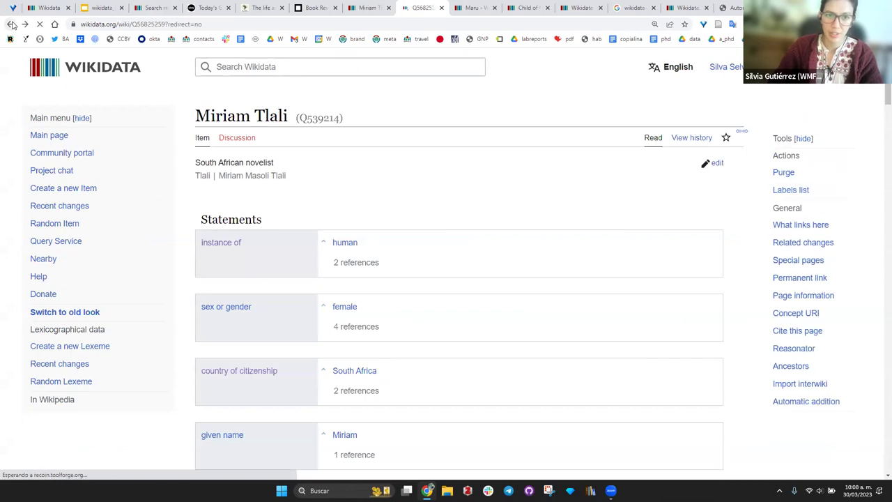
click(9, 26)
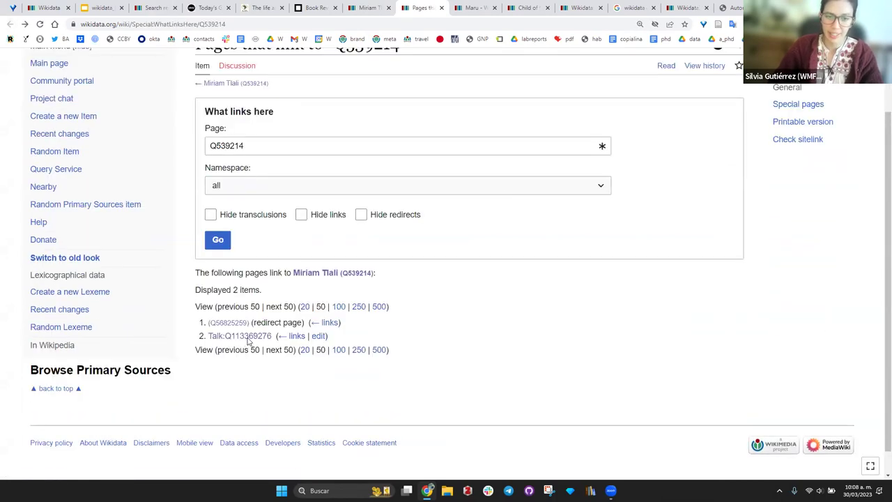
click(228, 334)
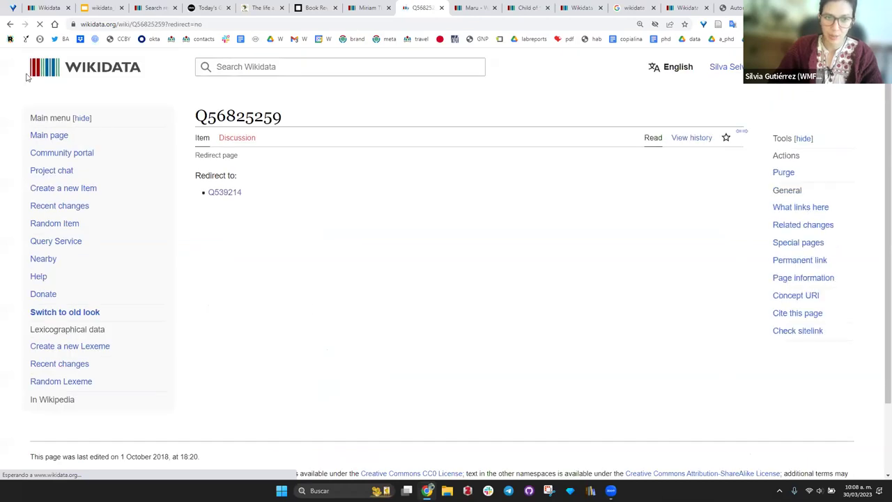
click(9, 26)
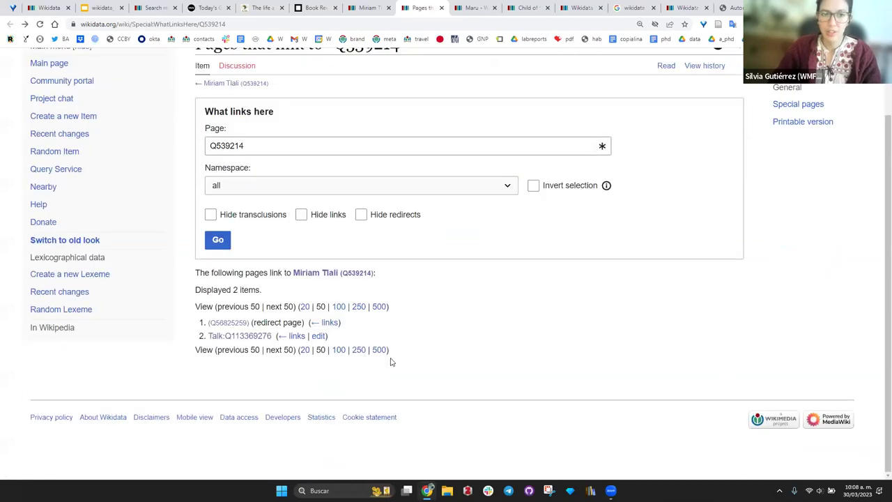
scroll(369, 223, up, 1)
- Highlight the heading of the Miriam Tlali item, and return to the list of pages that link to it
click(367, 7)
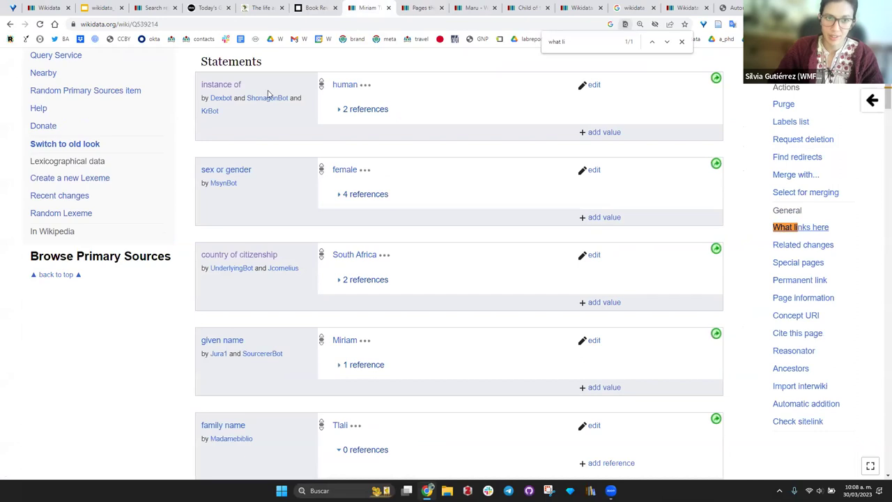
scroll(268, 94, up, 3)
drag(207, 113, 379, 121)
click(209, 114)
drag(209, 114, 135, 109)
click(376, 118)
click(118, 75)
click(427, 5)
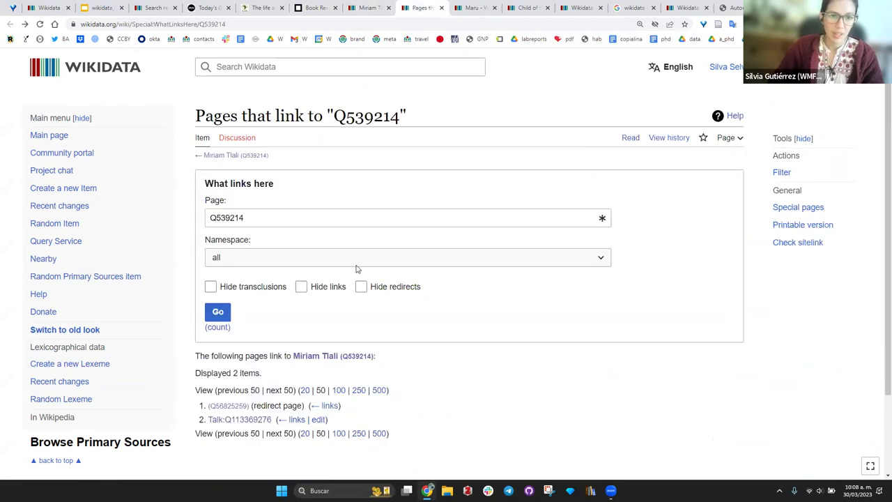
- Search for "Amandla" with Wikidata's own search, select the search term and skim the results
click(281, 66)
text(Amandla)
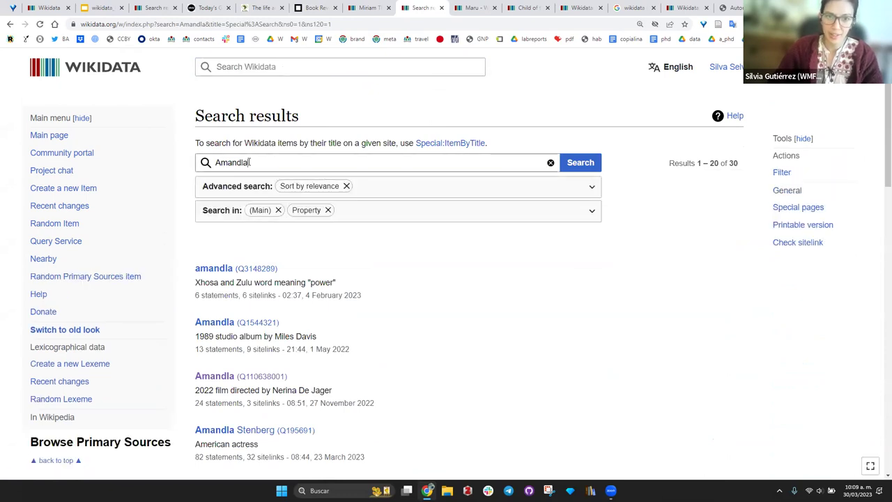
double_click(249, 162)
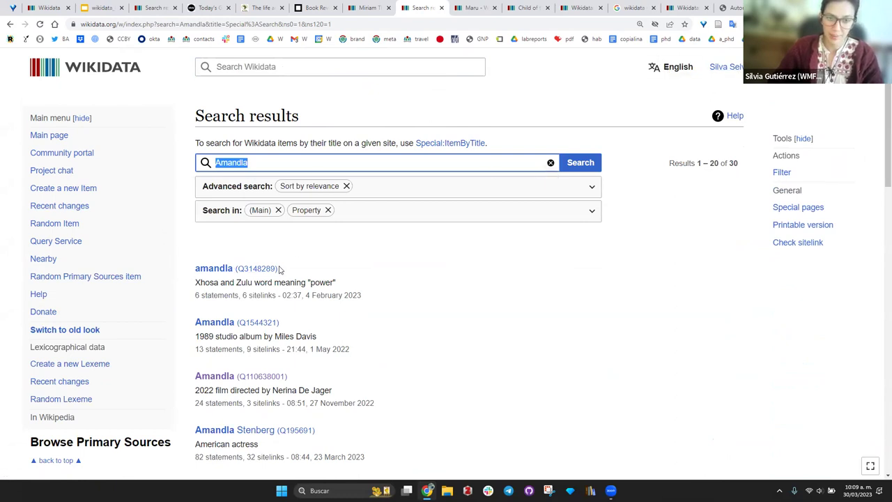
scroll(98, 305, down, 3)
scroll(167, 265, up, 3)
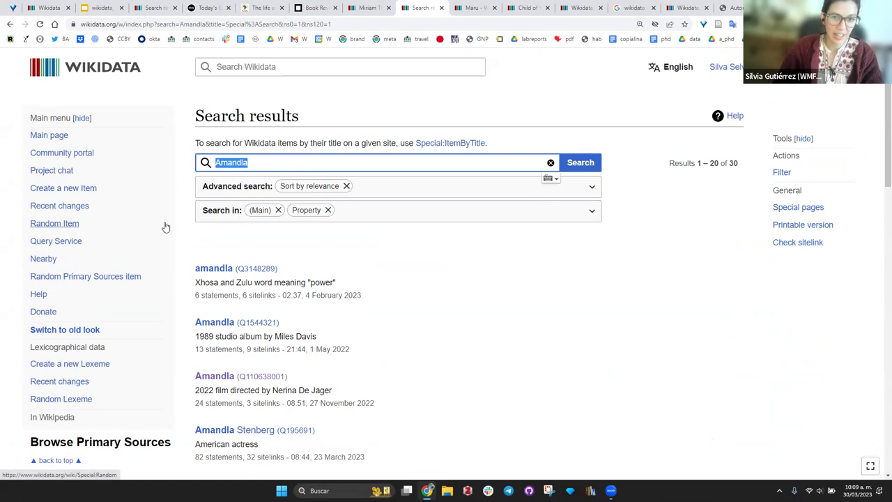
- Find "create" on the page, and open the form for creating a new item in a new tab
key(ctrl+f)
text(create)
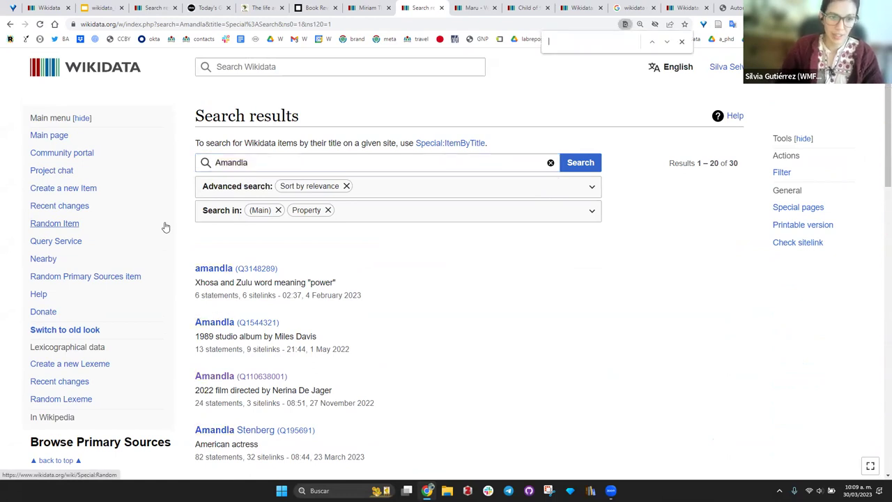
middle_click(86, 191)
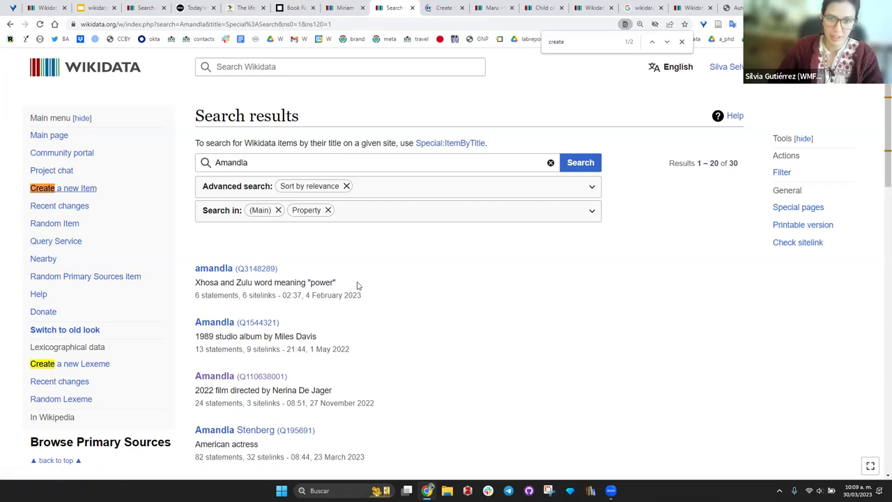
key(ctrl+minus)
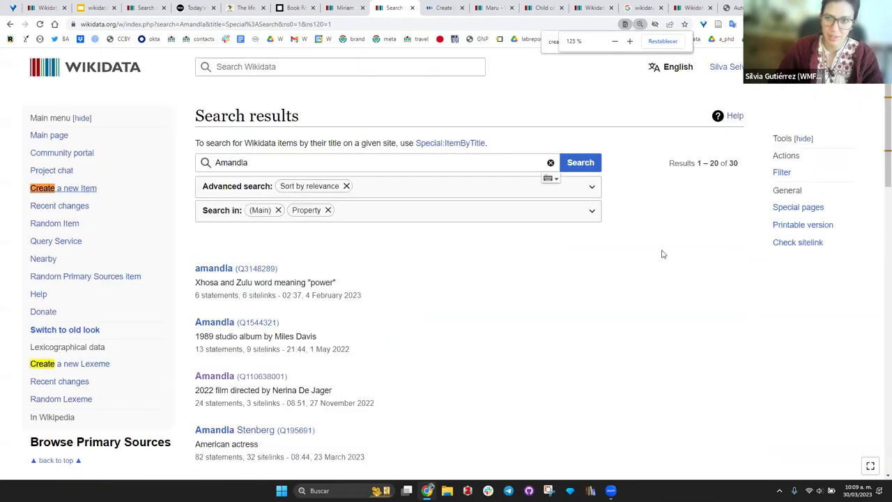
click(444, 8)
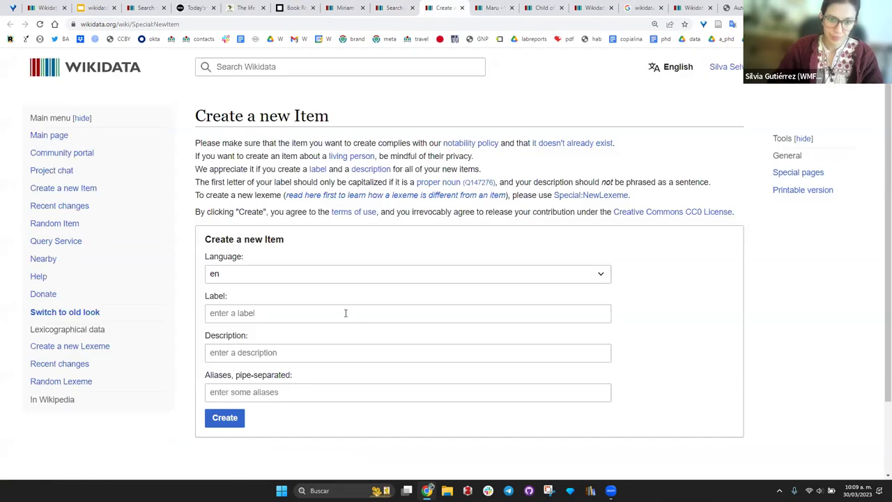
- Create an English (en) item labelled "Amandla" with the description "1980 novel written by South African author Miriam Tlali"
click(258, 273)
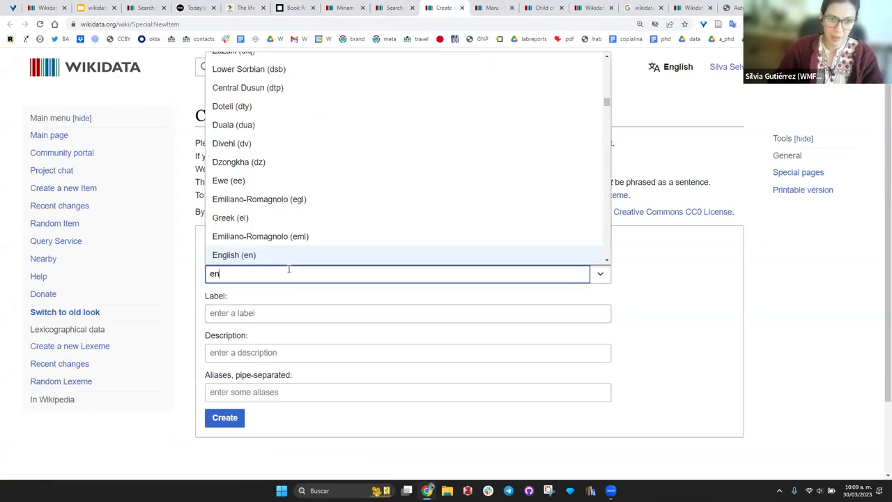
click(234, 273)
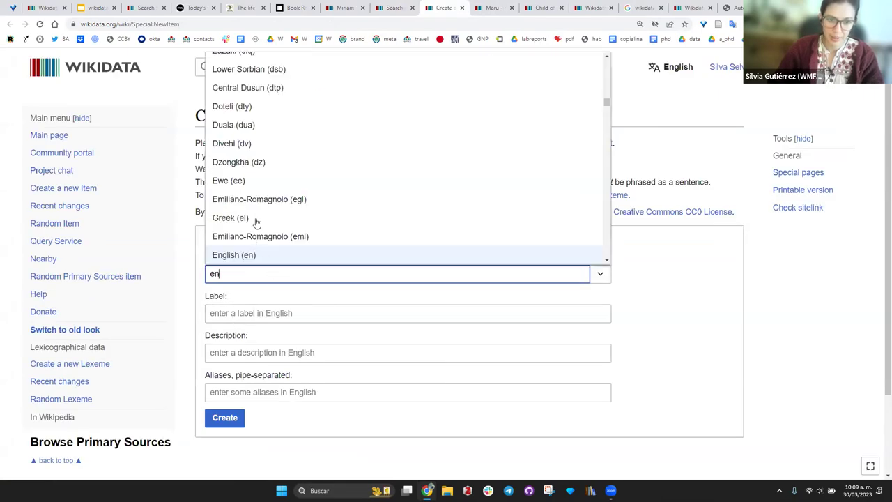
click(246, 313)
text(Amandla)
click(220, 352)
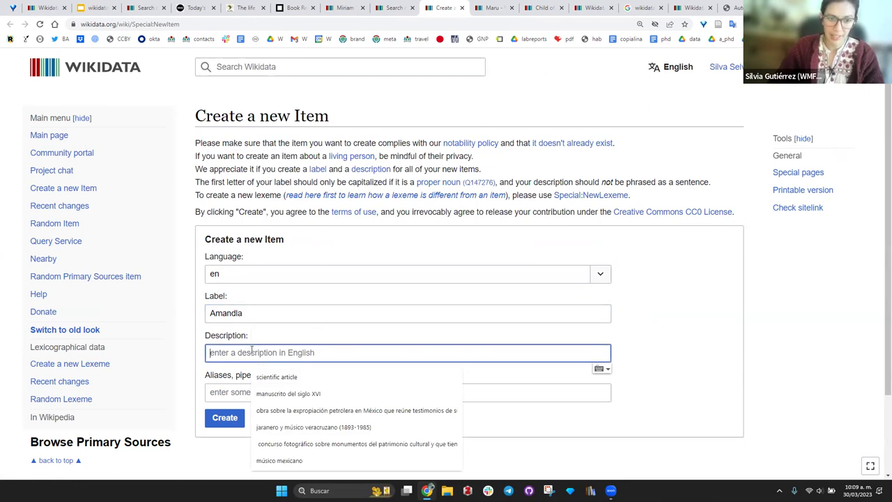
text(1980 novel written by South African author Miriam Tlali)
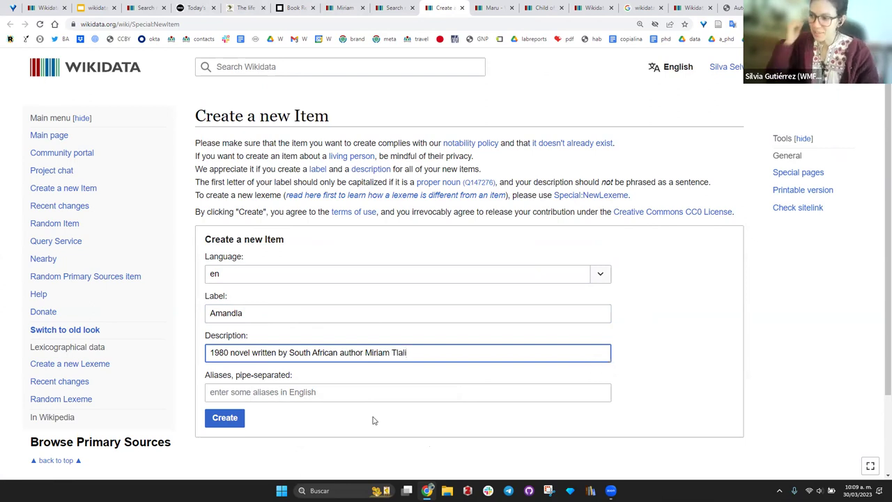
click(225, 417)
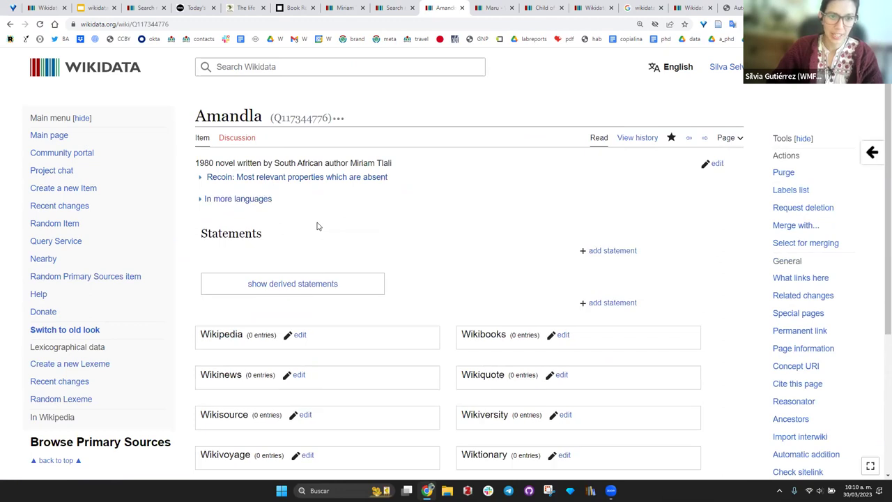
- Add the statement "instance of" with the value "literary work" to the Amandla item and publish it
click(612, 250)
click(256, 279)
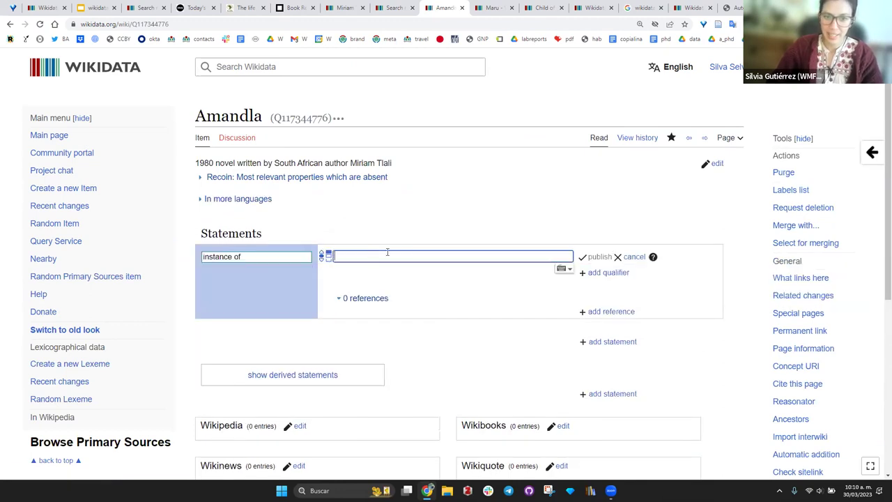
text(literary)
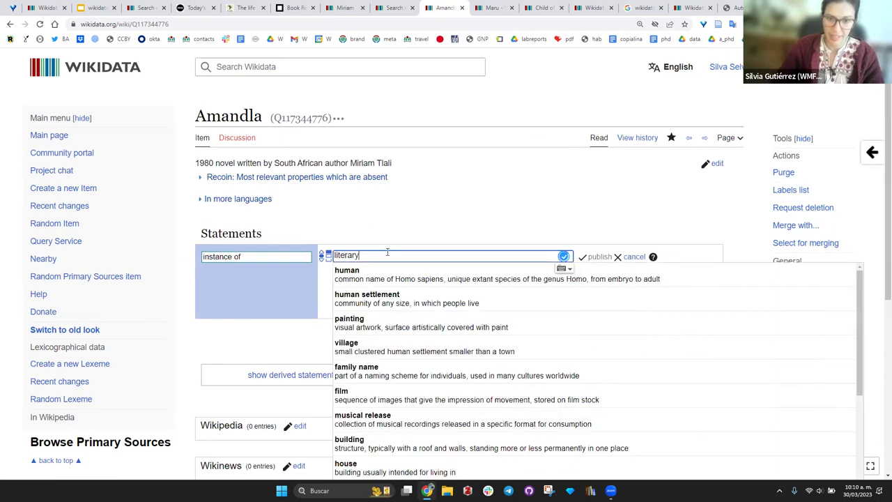
click(547, 272)
click(597, 257)
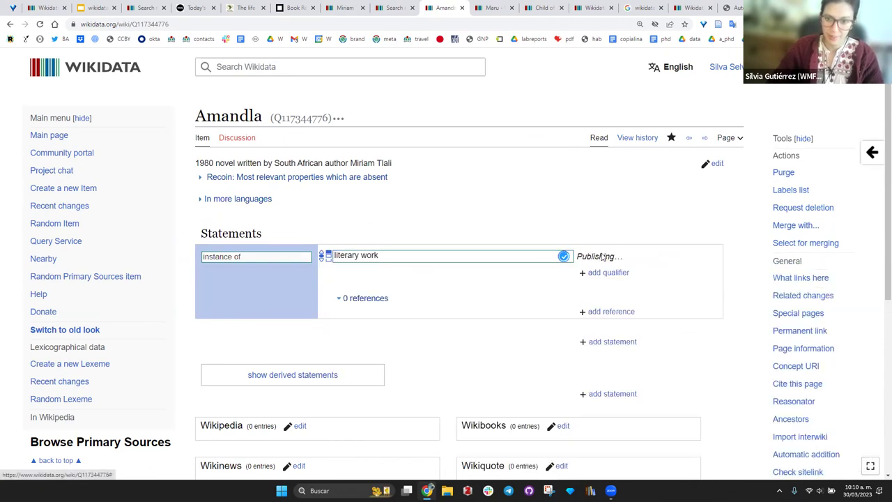
- Start another statement on the Amandla item using the property "author"
click(612, 348)
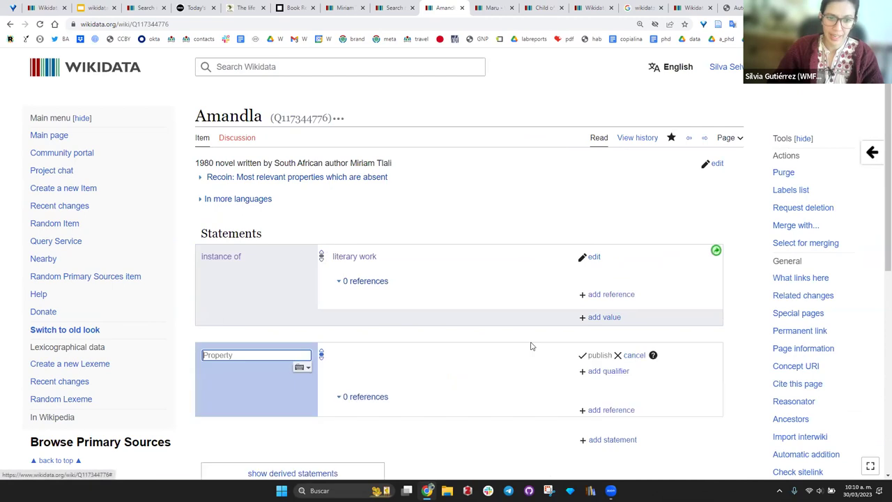
scroll(225, 286, down, 2)
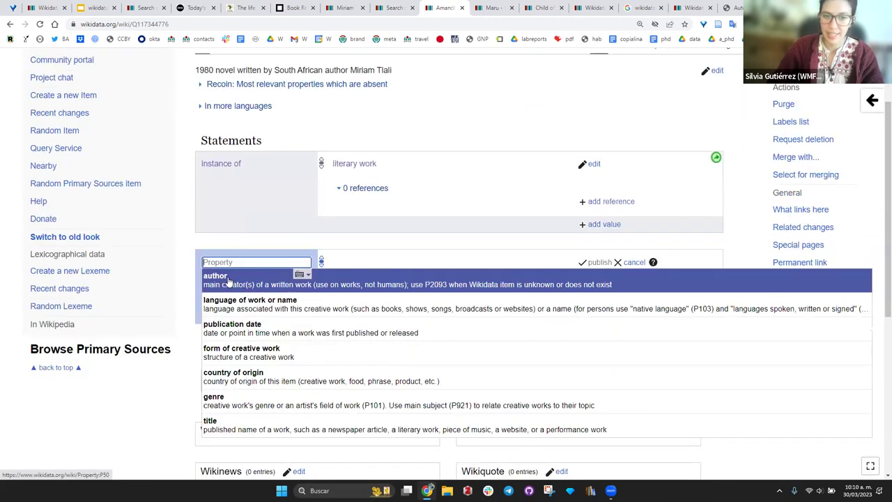
click(414, 159)
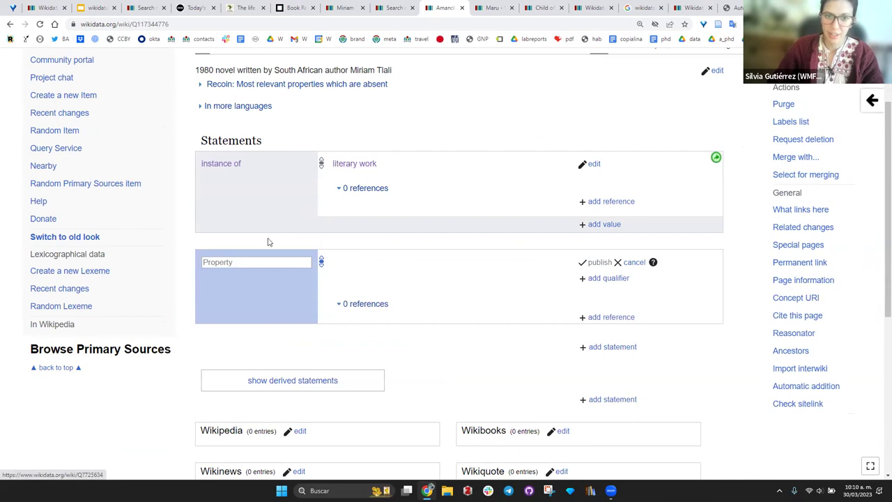
click(251, 262)
click(237, 280)
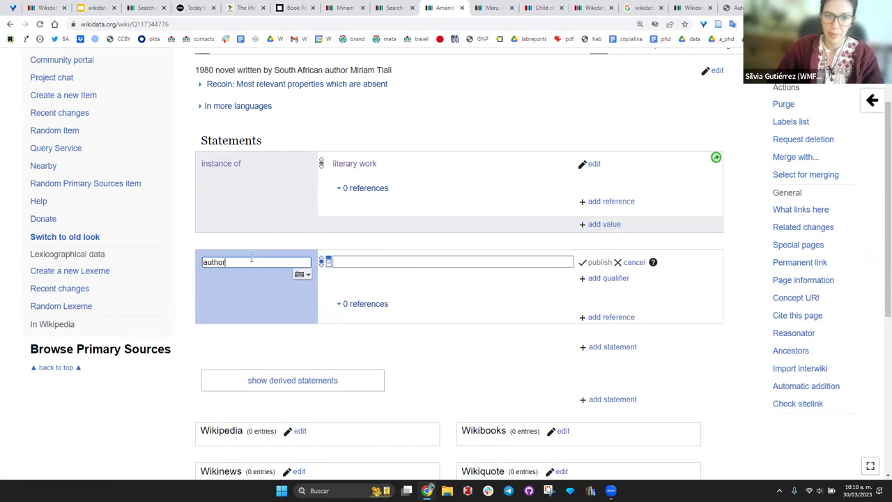
click(386, 262)
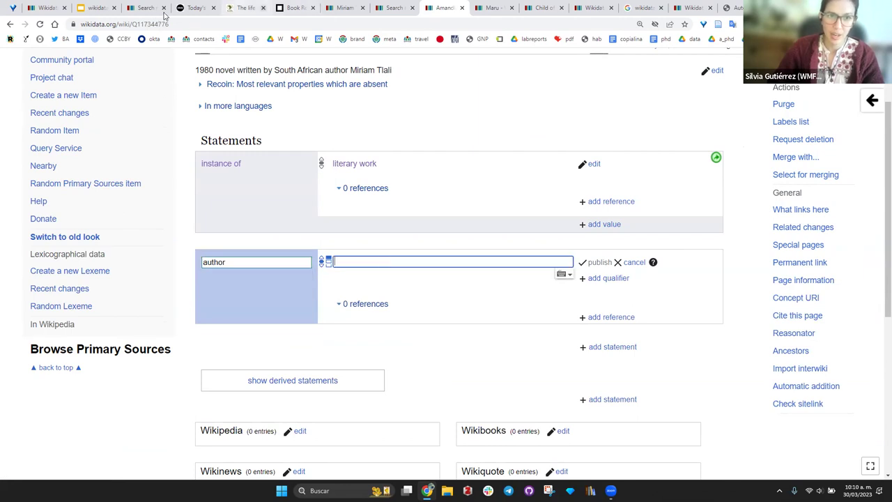
- Copy the author's item ID, Q539214, from the "Some tips" slide of the wikidata_books presentation
click(139, 8)
click(81, 8)
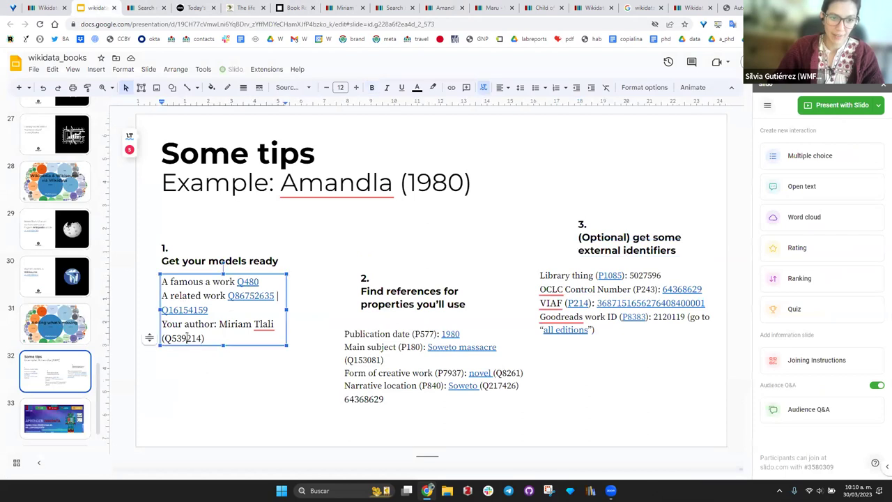
double_click(187, 336)
key(ctrl+c)
click(340, 8)
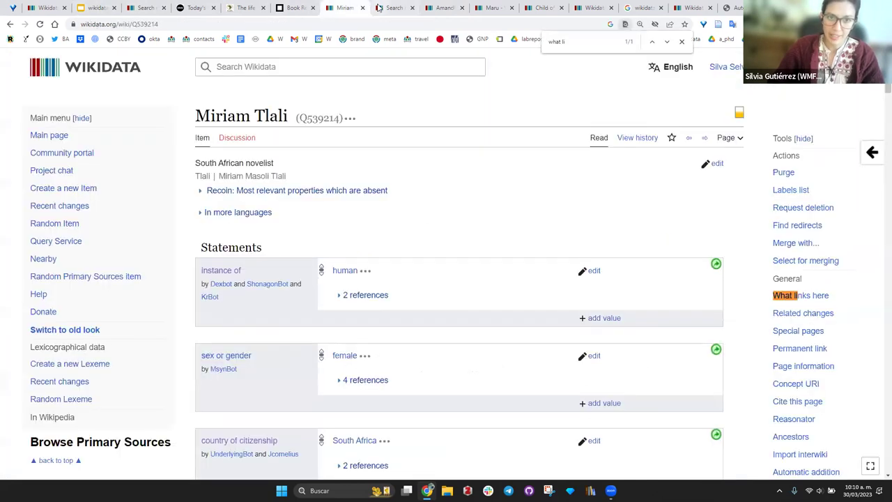
key(ctrl+Tab)
- Set the author statement's value to Miriam Tlali (Q539214) in the Amandla item and publish it
click(438, 8)
click(365, 261)
key(ctrl+v)
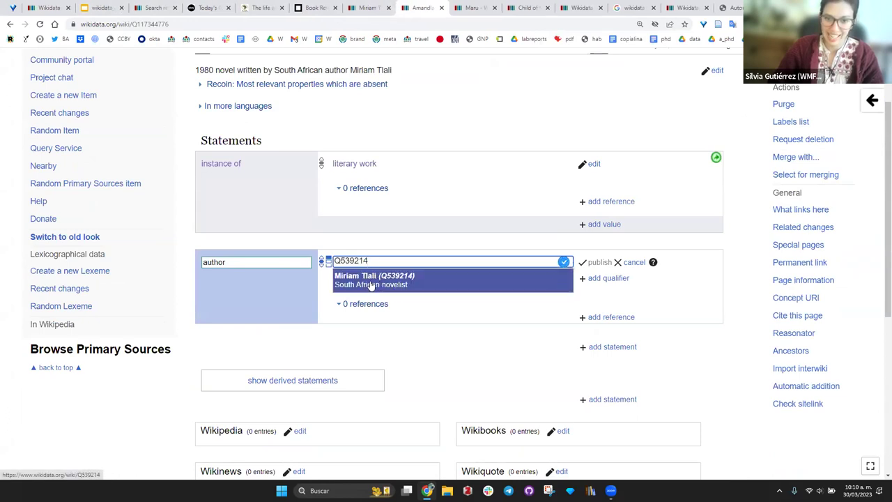
click(412, 284)
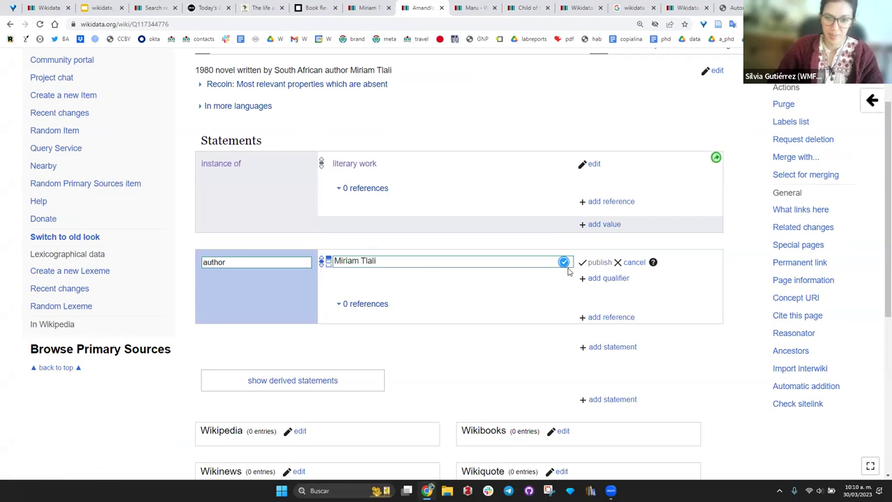
click(596, 262)
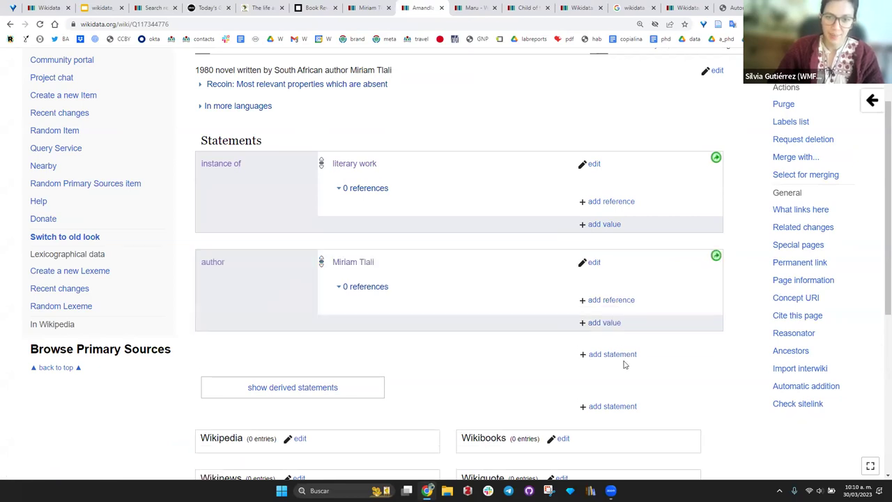
- Add a "publication date" statement with the value 1980 to the Amandla item and publish it
click(596, 354)
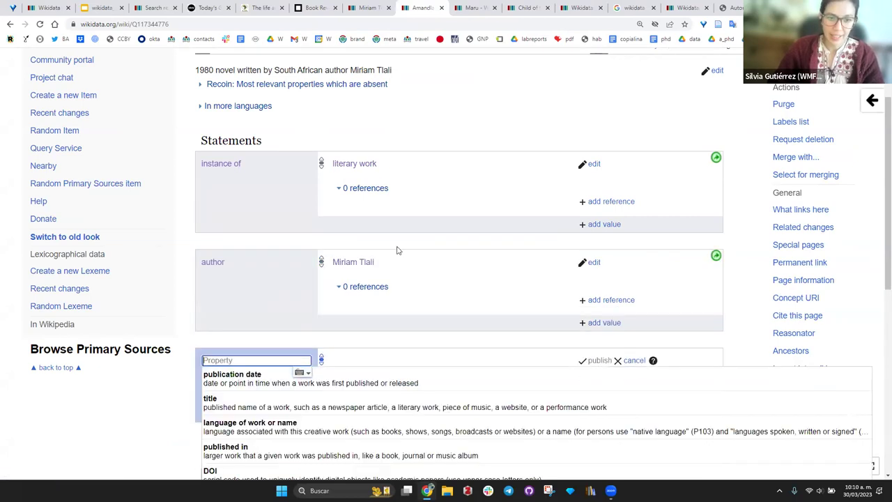
scroll(397, 250, down, 2)
click(254, 235)
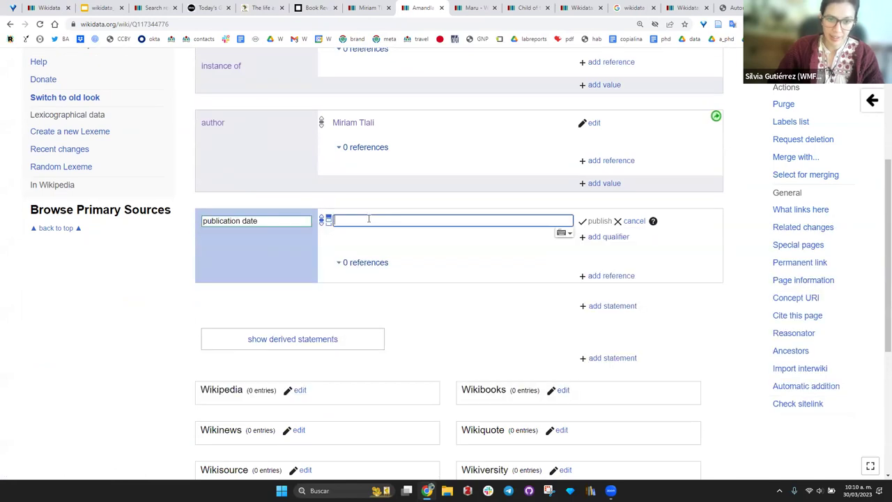
text(1980)
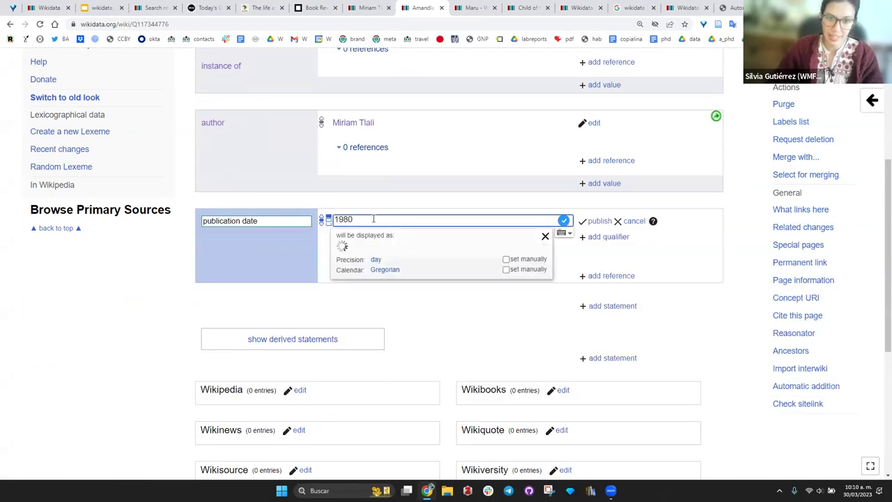
click(599, 220)
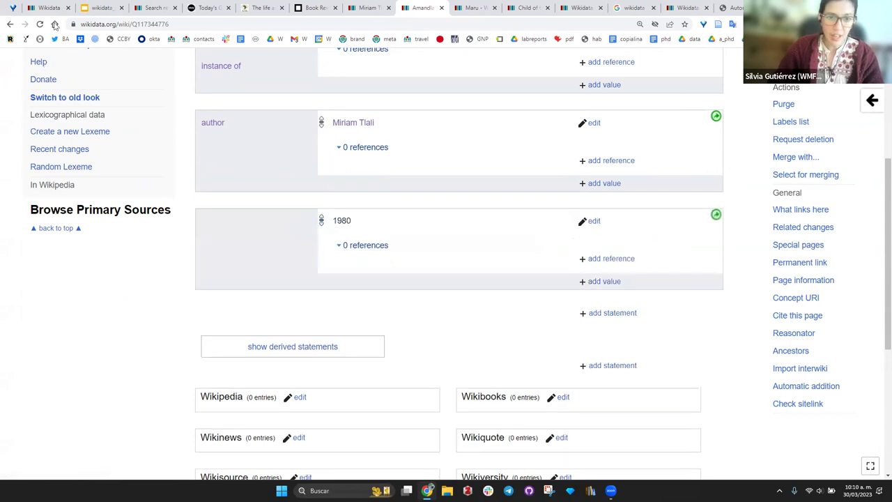
- Open the New Frame book review linked as the 1980 publication date source in the wikidata_books slides and copy its web address
click(101, 8)
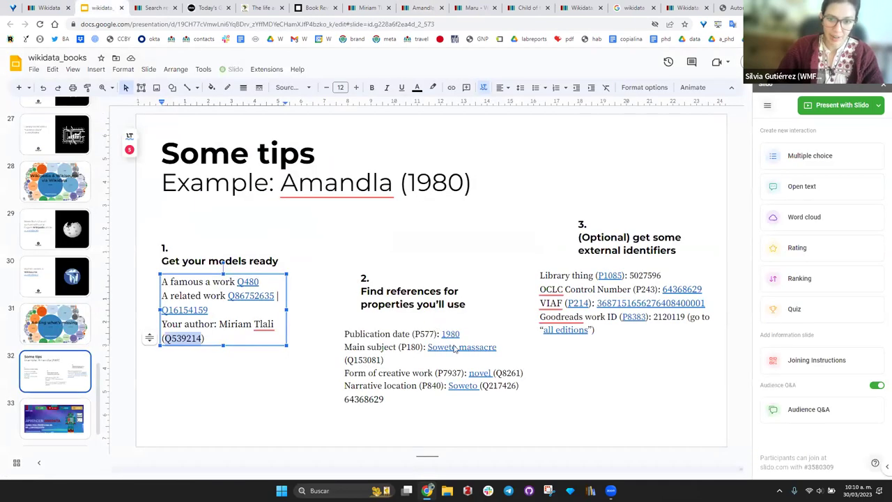
click(454, 348)
click(476, 353)
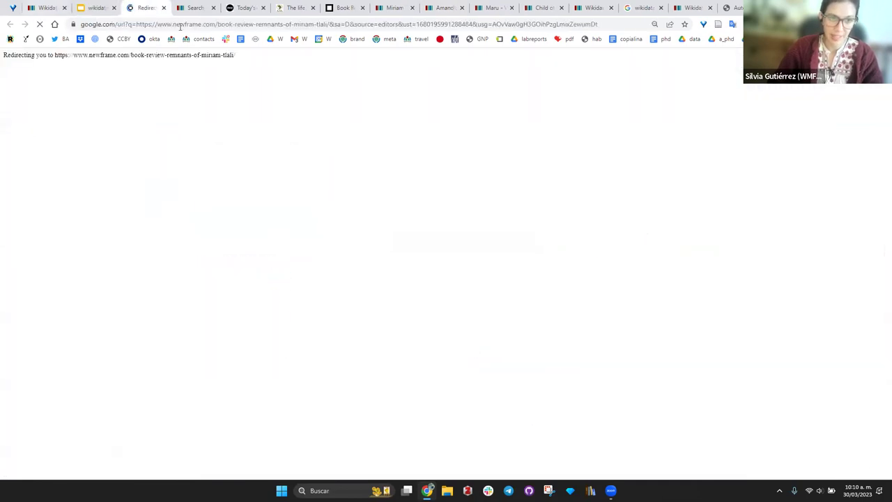
click(259, 24)
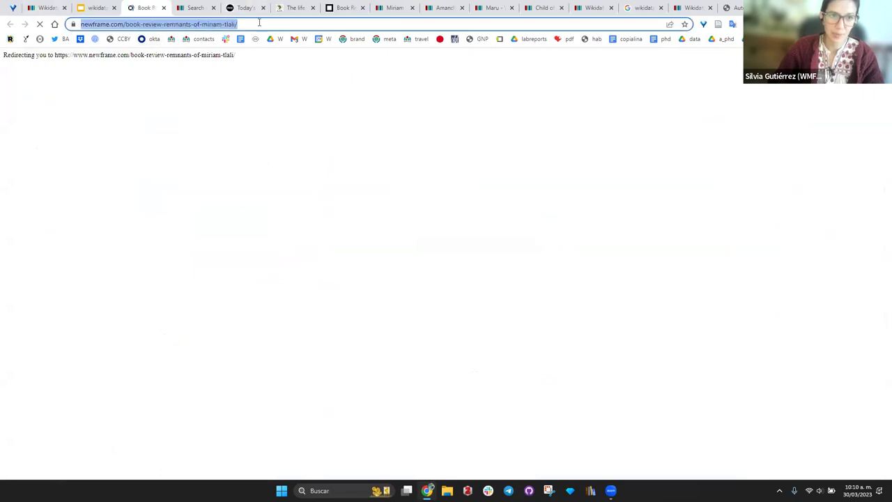
key(BackSpace)
click(443, 8)
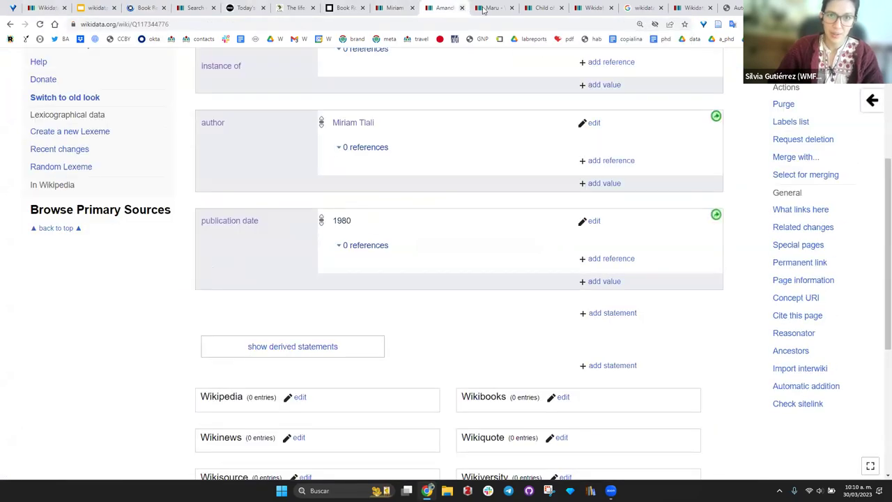
click(619, 259)
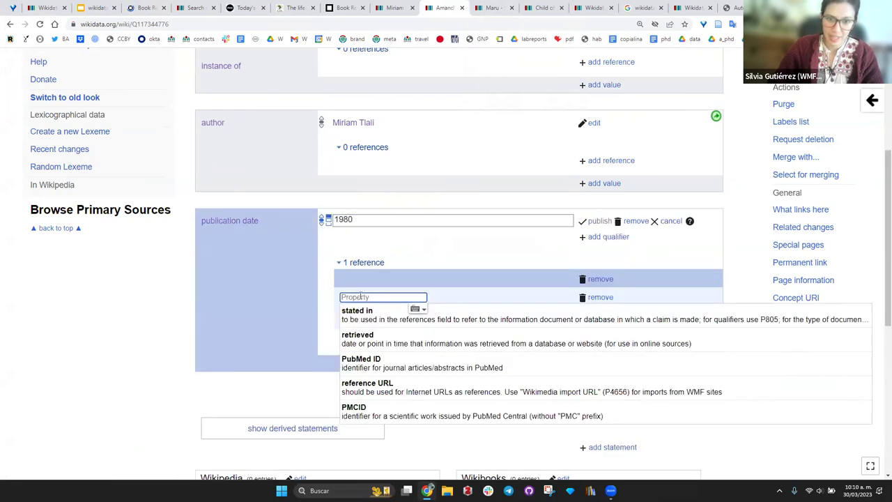
click(369, 387)
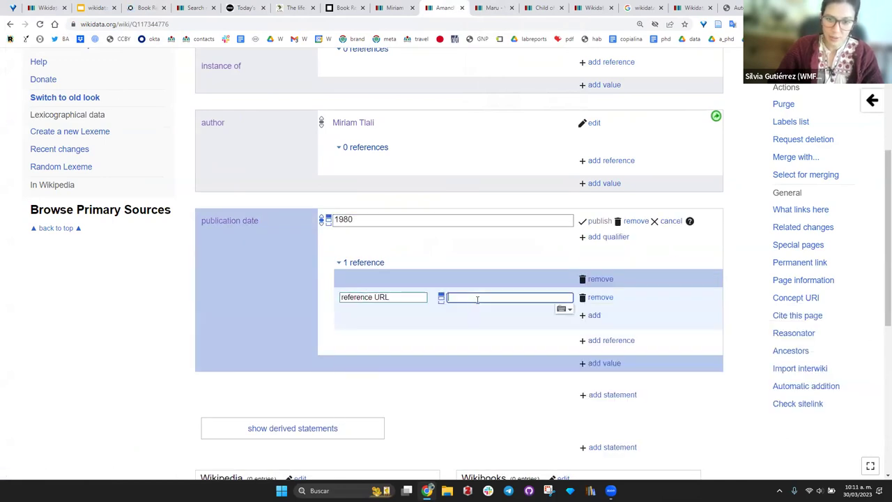
text(https://www.newframe.com/book-review-remnants-of-miriam-tlali/)
click(599, 221)
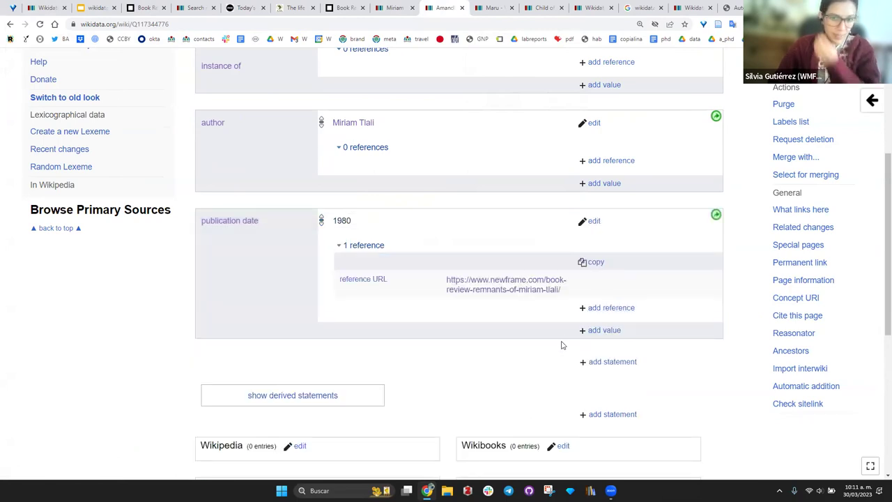
- Review the Amandla item's statements, highlight the publication year 1980, and view the book review cited as its source
scroll(550, 335, up, 4)
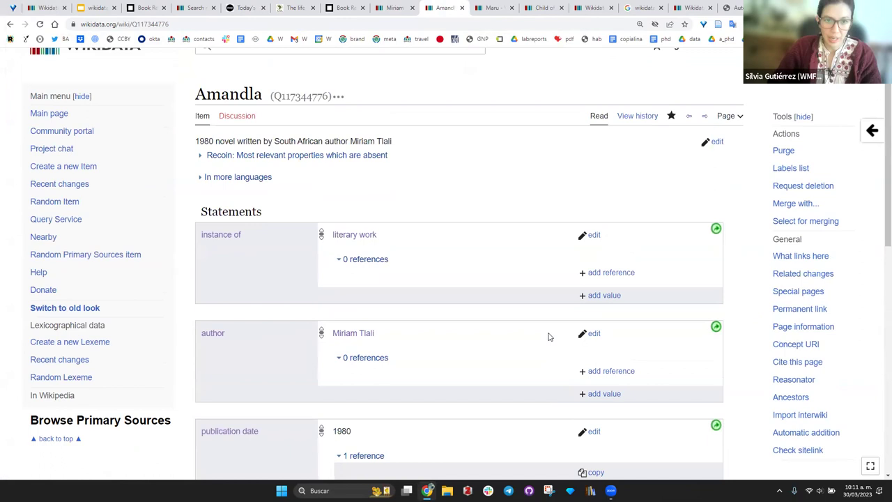
scroll(549, 334, down, 5)
scroll(314, 228, up, 2)
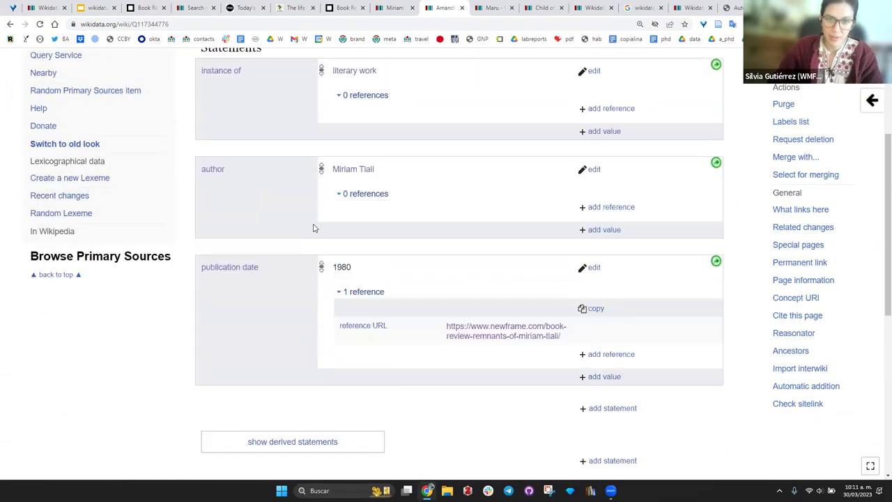
double_click(348, 267)
click(143, 8)
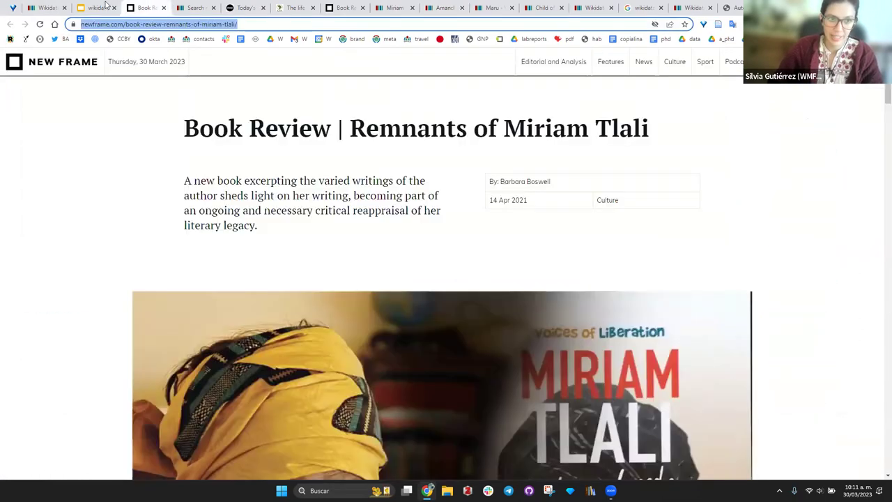
- Copy the ID Q153081 from the slides and publish a "main subject" statement with the value Soweto uprising on the Amandla item
click(96, 8)
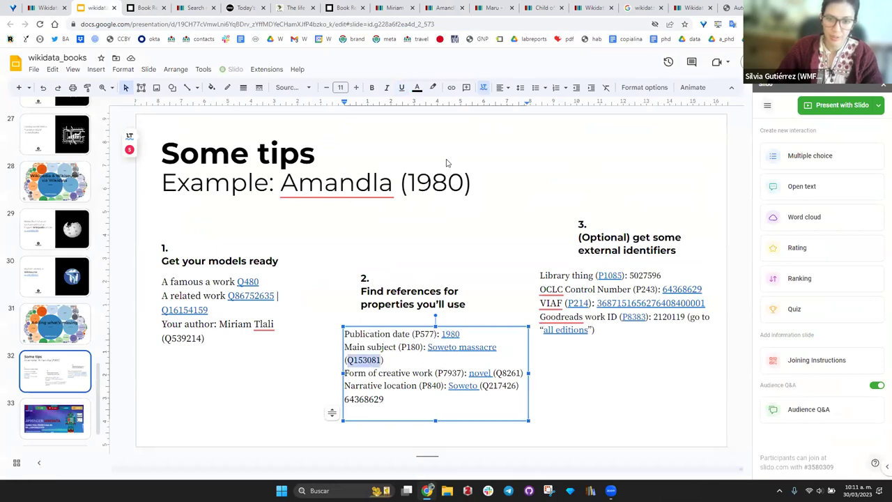
click(447, 7)
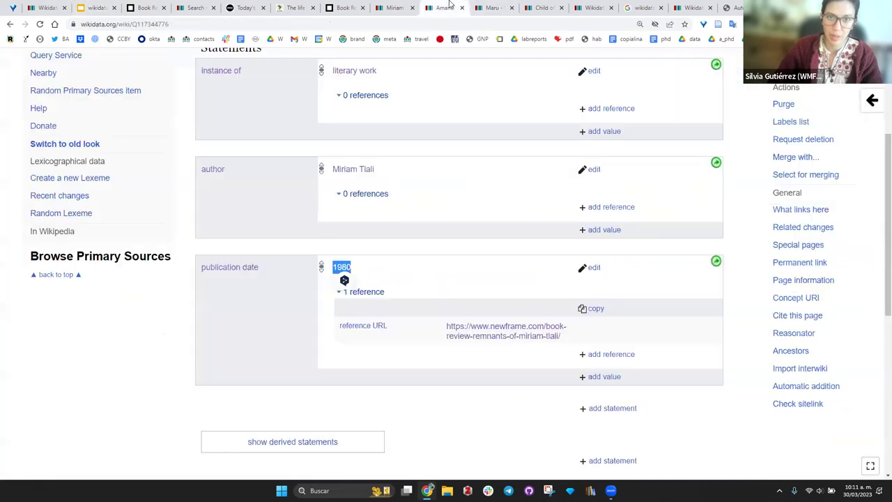
click(610, 409)
text(main)
scroll(299, 362, down, 1)
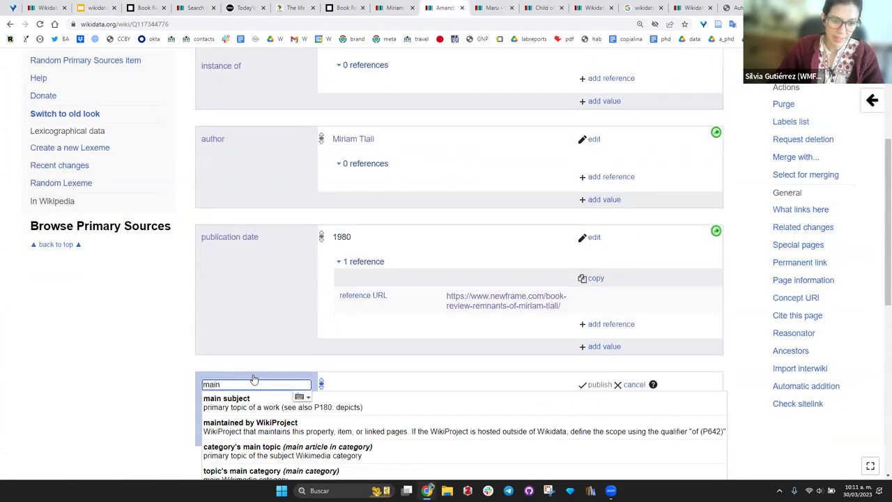
click(253, 384)
text(Q153081)
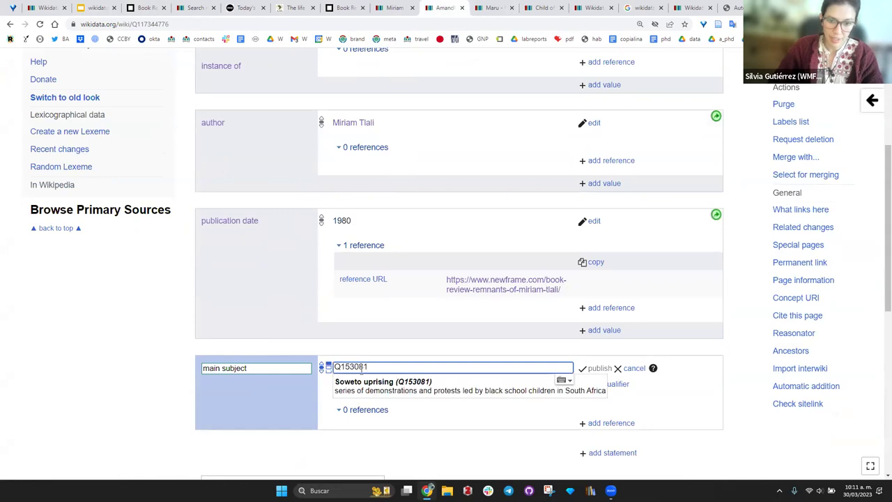
click(394, 391)
click(593, 368)
- Open the AJOL article linked as the Soweto massacre source in the wikidata_books slides and copy its web address
click(80, 7)
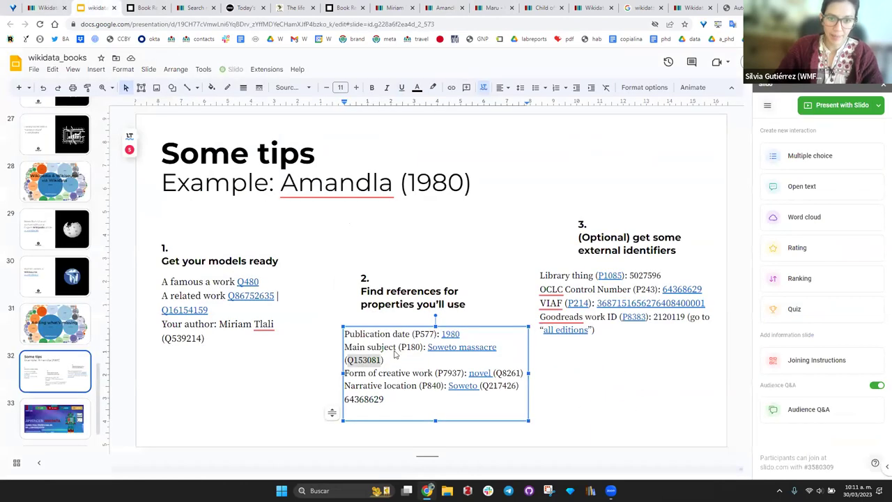
click(455, 346)
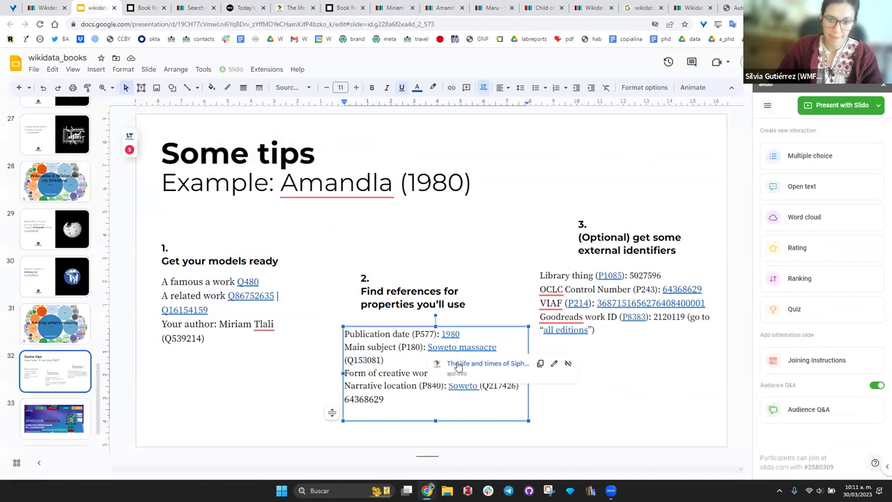
click(293, 8)
click(192, 24)
key(ctrl+c)
key(BackSpace)
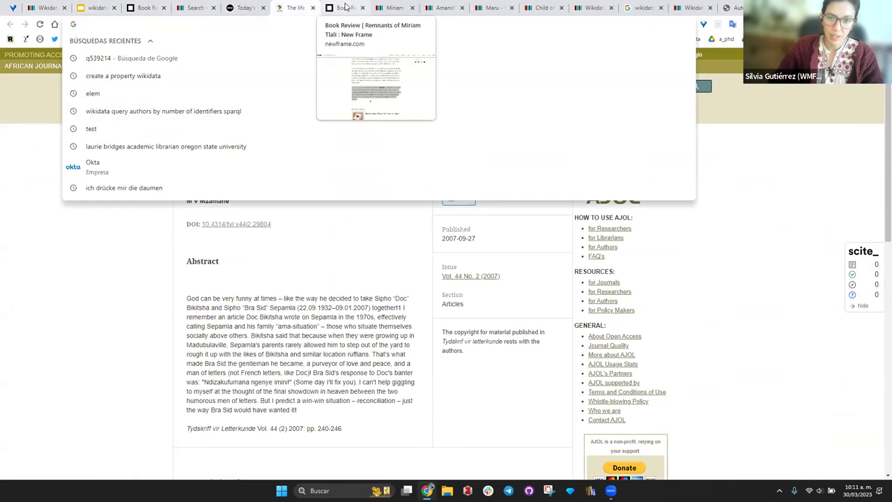
click(344, 7)
click(391, 7)
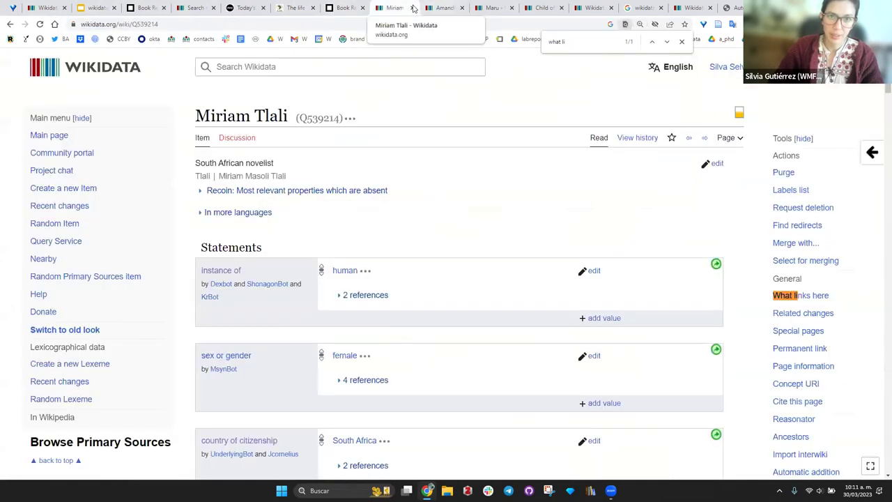
click(442, 8)
scroll(470, 358, down, 2)
click(609, 268)
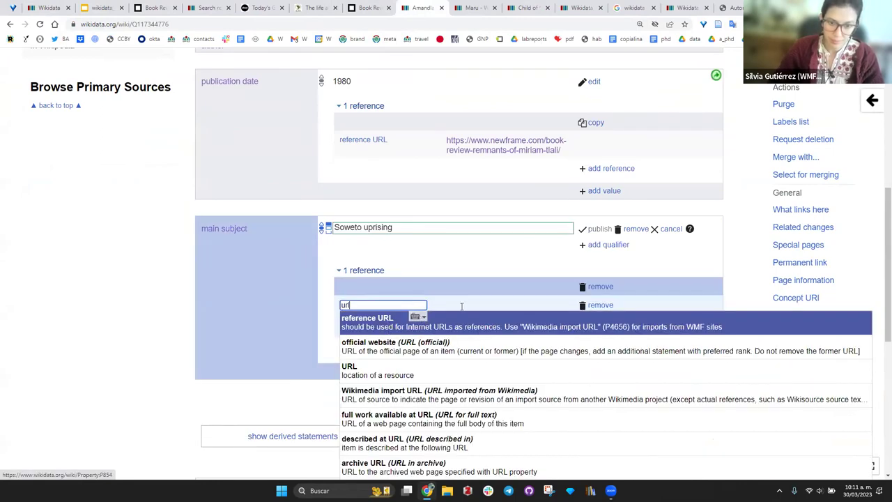
click(375, 318)
key(ctrl+v)
click(594, 229)
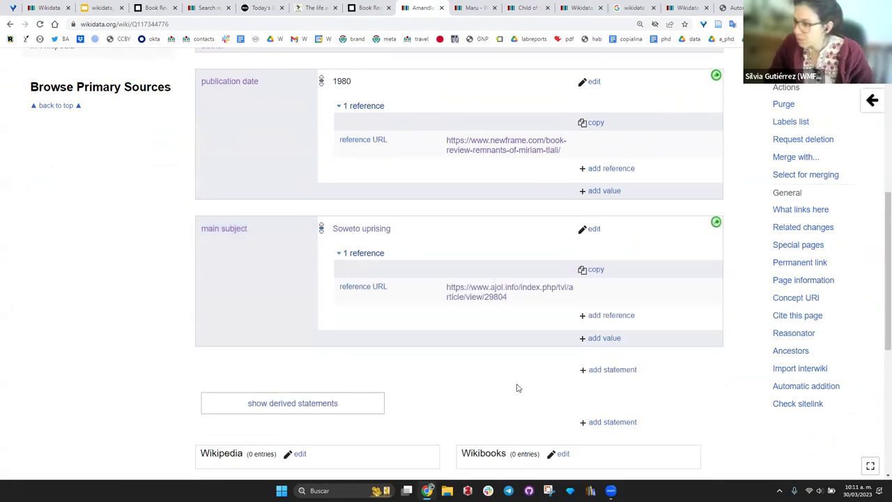
- Copy the Library thing ID 5027596 from the wikidata_books slides and close the Wikidata search page
click(101, 8)
click(610, 275)
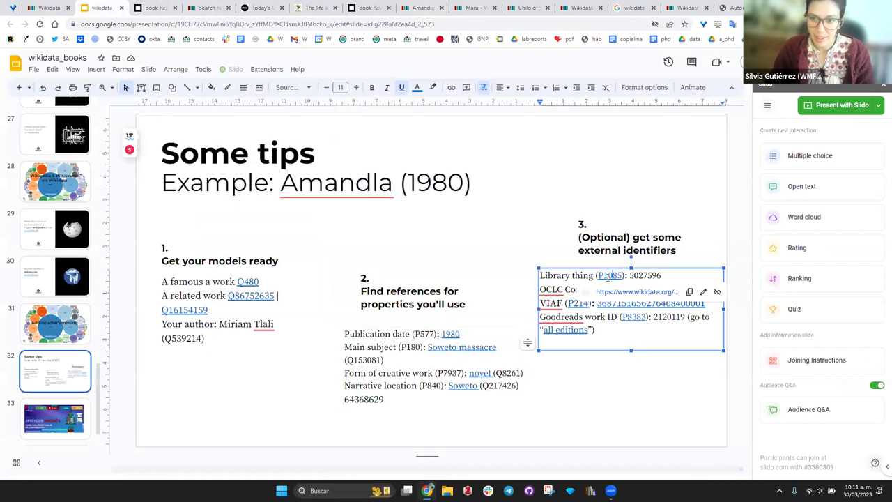
double_click(655, 275)
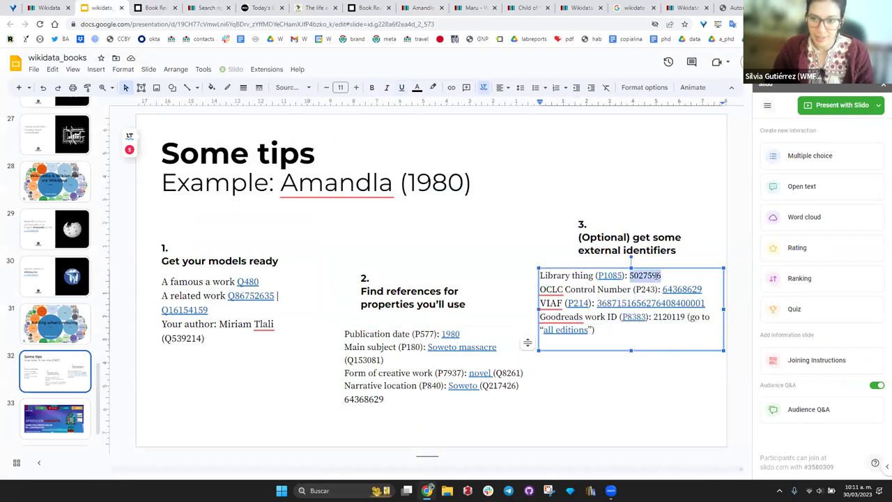
click(212, 10)
key(ctrl+w)
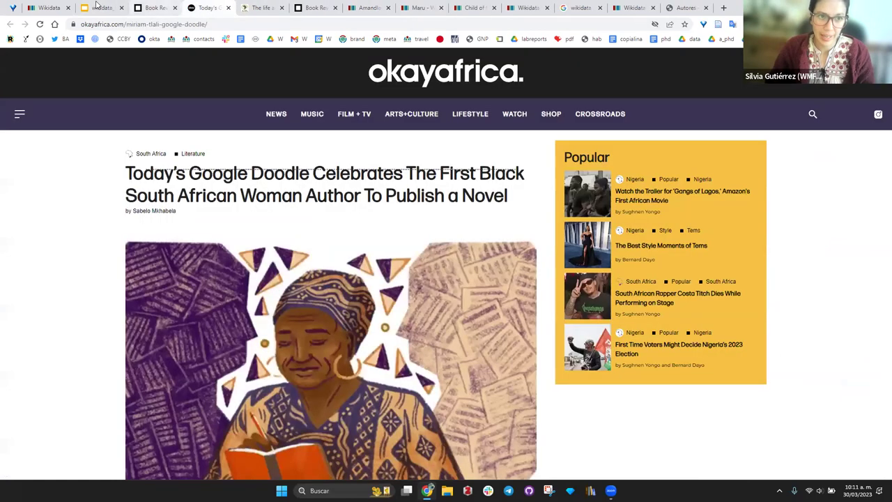
- Publish a "LibraryThing work ID" statement with the value 5027596 on the Amandla item
click(97, 7)
click(208, 8)
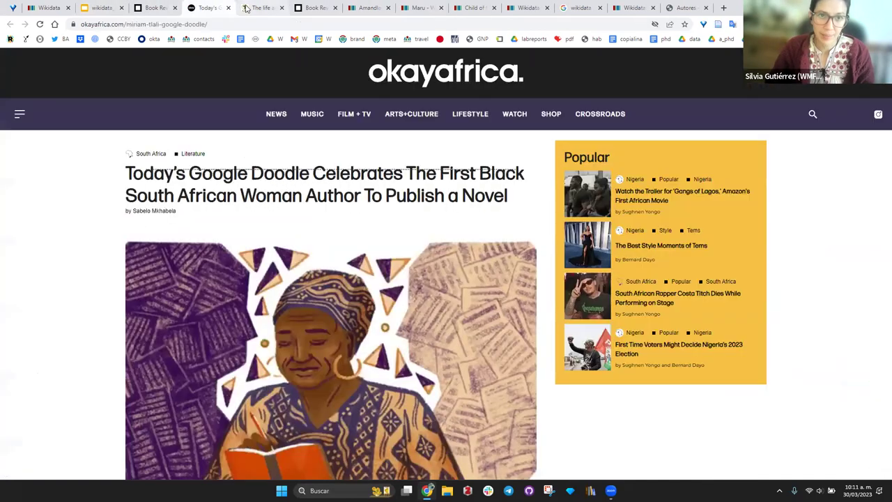
click(246, 8)
click(390, 7)
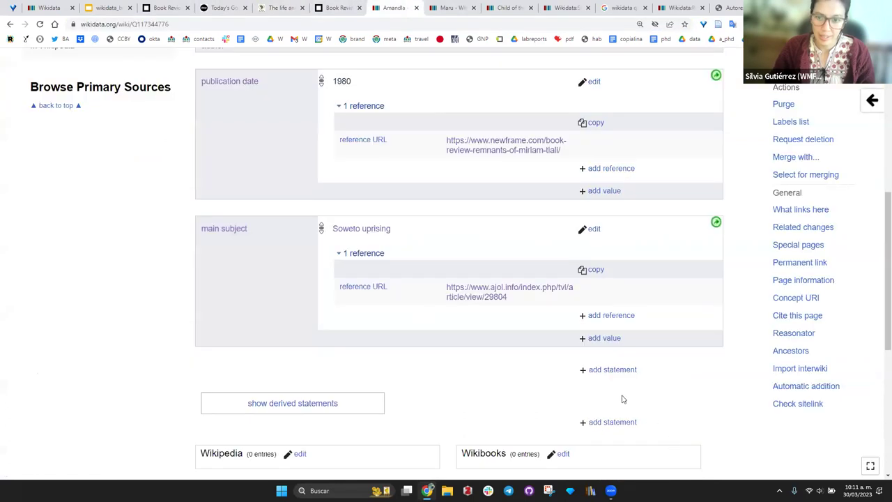
click(612, 370)
text(libra)
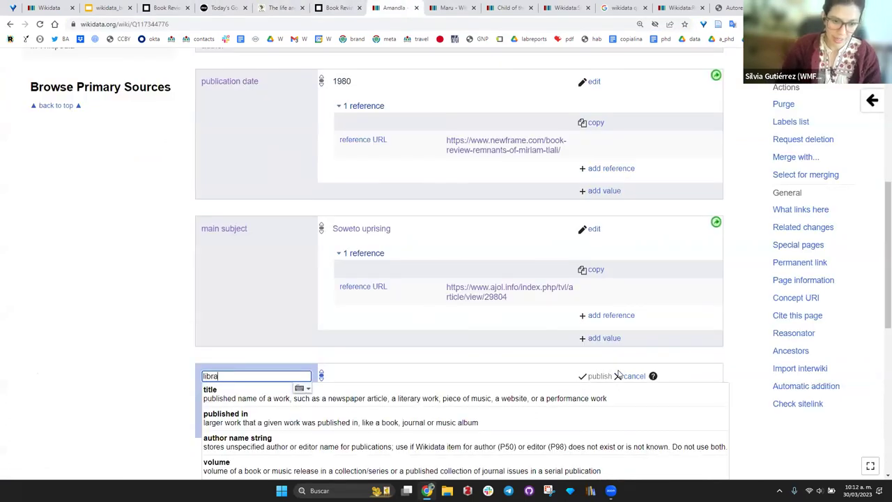
text(ry thing)
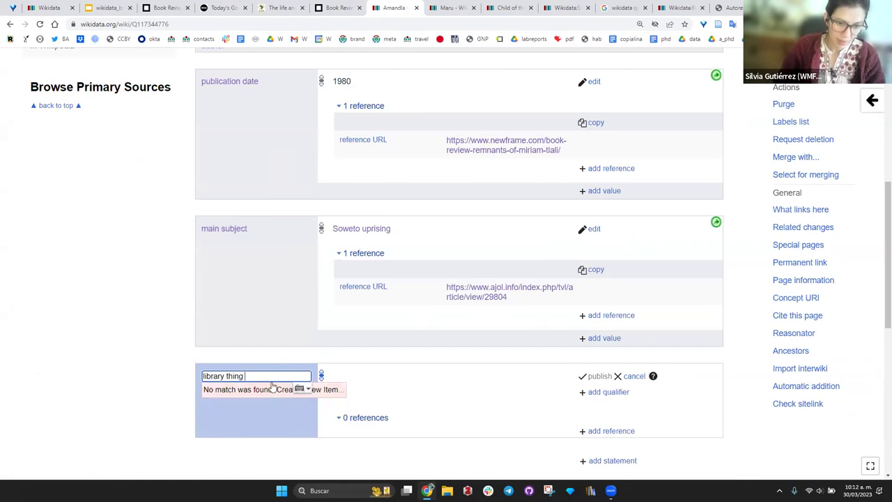
click(275, 388)
text(5027596)
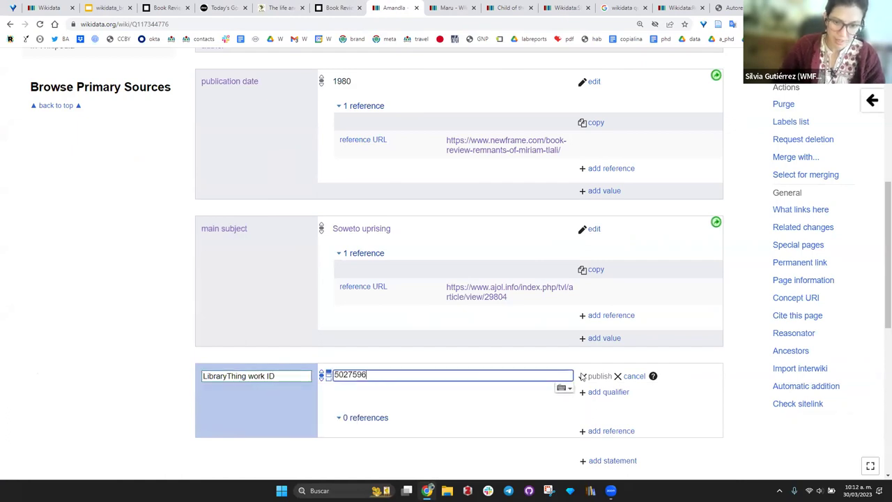
click(591, 377)
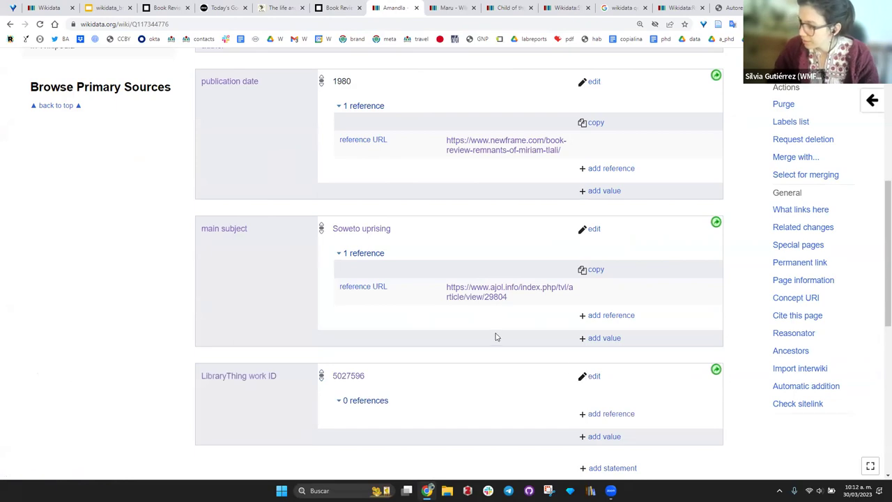
- Find the Goodreads work ID entry in the wikidata_books slides and open its "all editions" link to Amandla's Goodreads page
scroll(495, 337, down, 3)
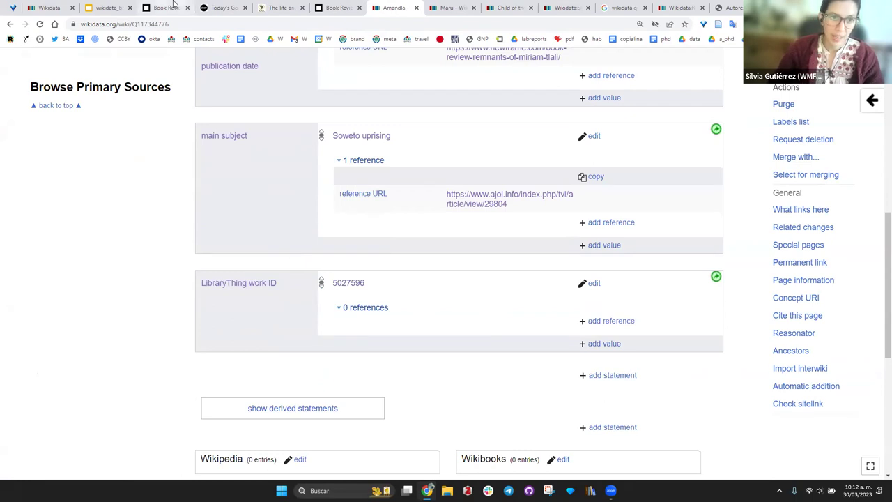
click(120, 8)
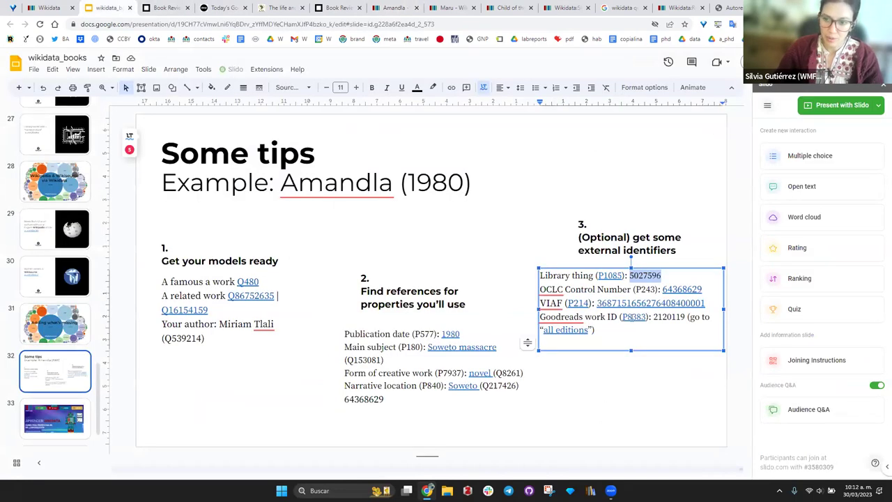
click(632, 316)
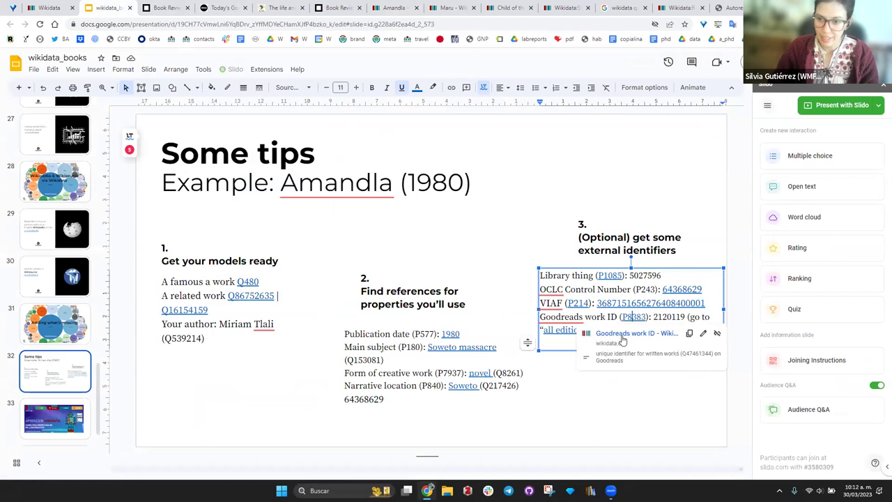
click(665, 317)
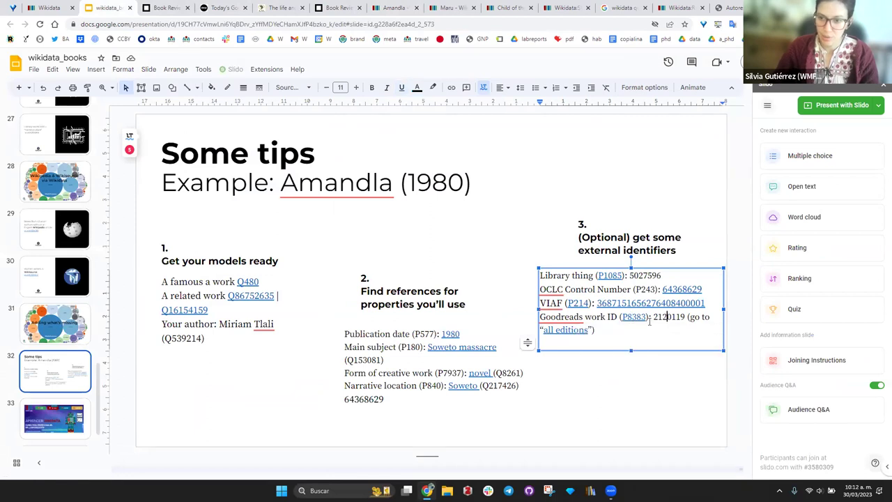
click(581, 342)
click(593, 348)
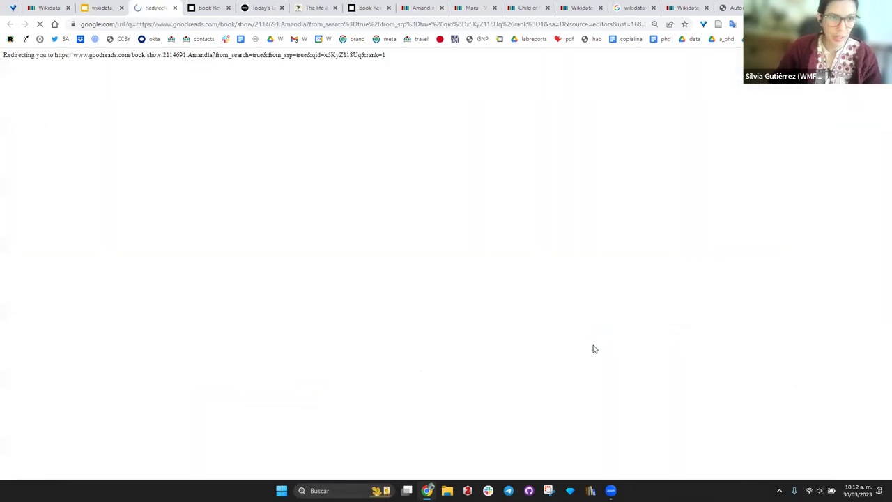